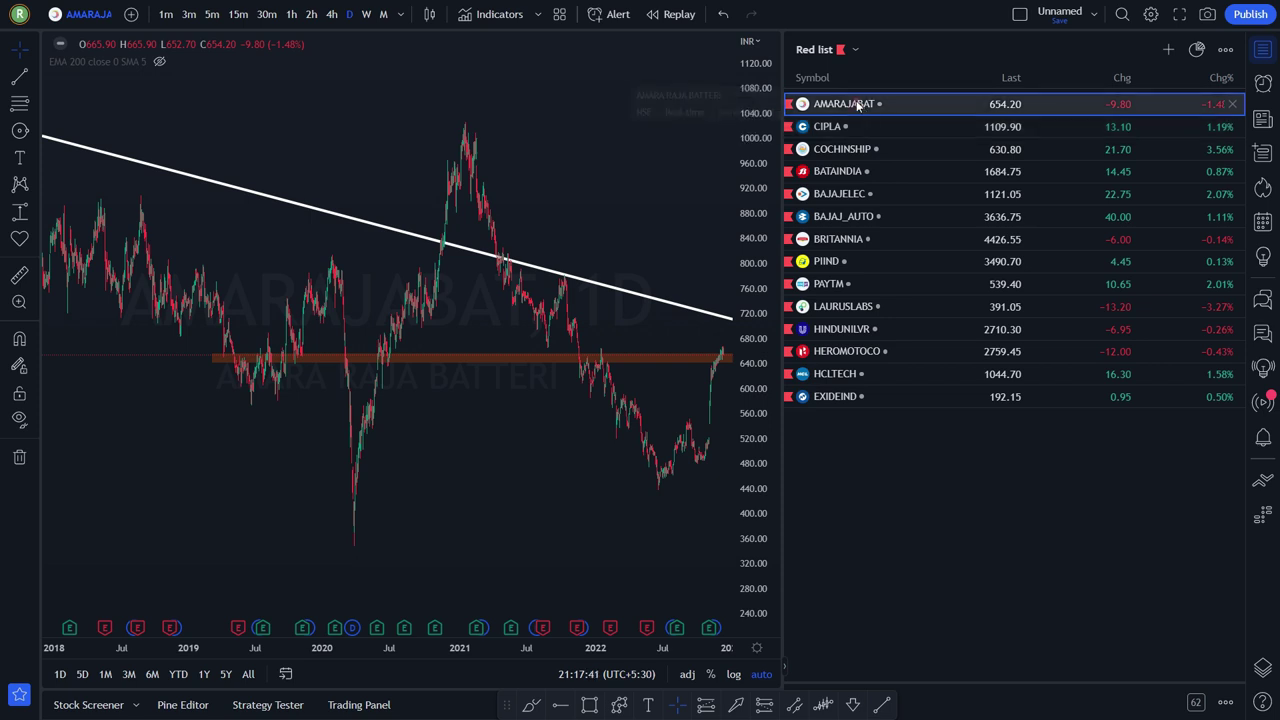
# - Hide the watchlist and measure the AMARAJABAT price rise from the June 2022 low to the latest high
pyautogui.click(1262, 50)
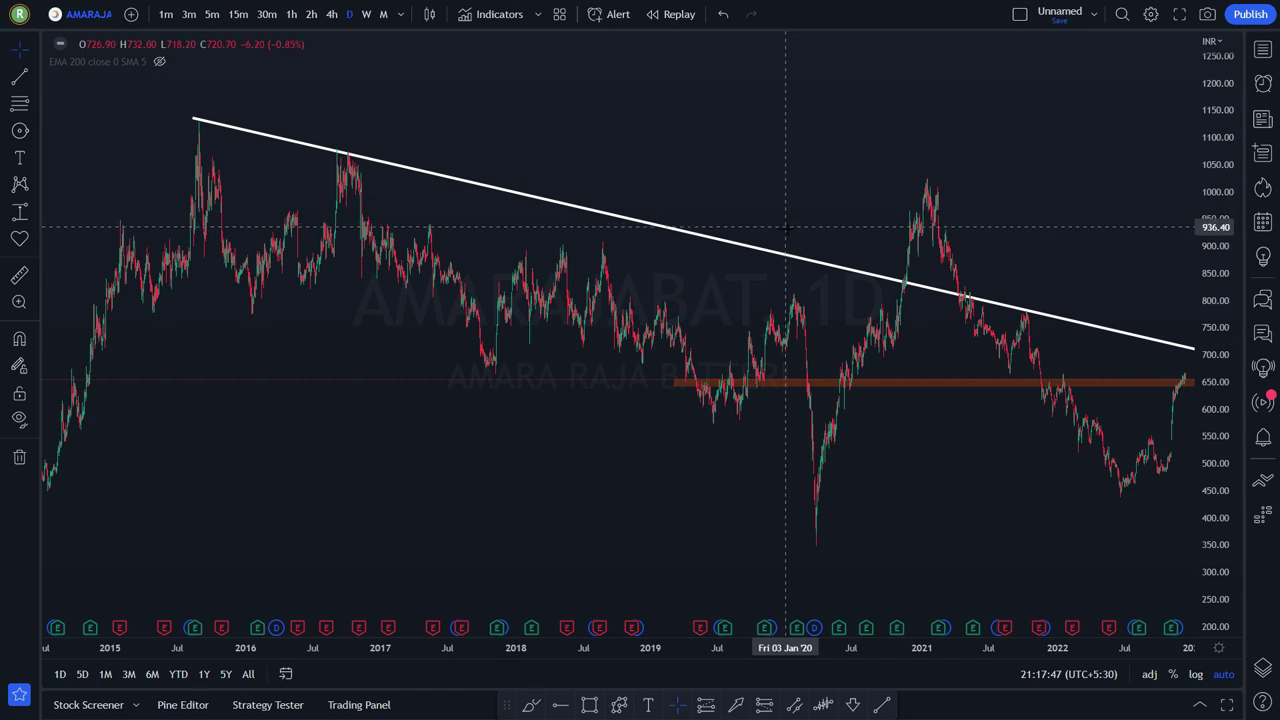
pyautogui.moveTo(749, 143); pyautogui.dragTo(697, 143)
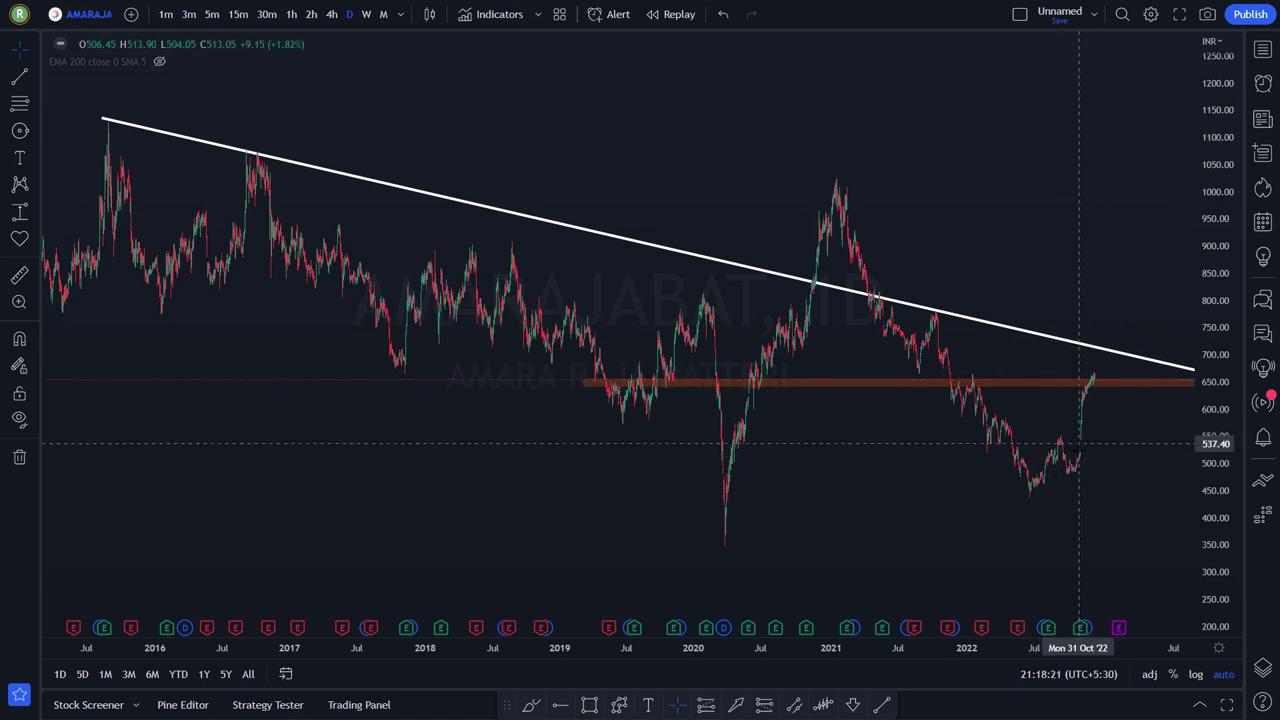
pyautogui.click(19, 274)
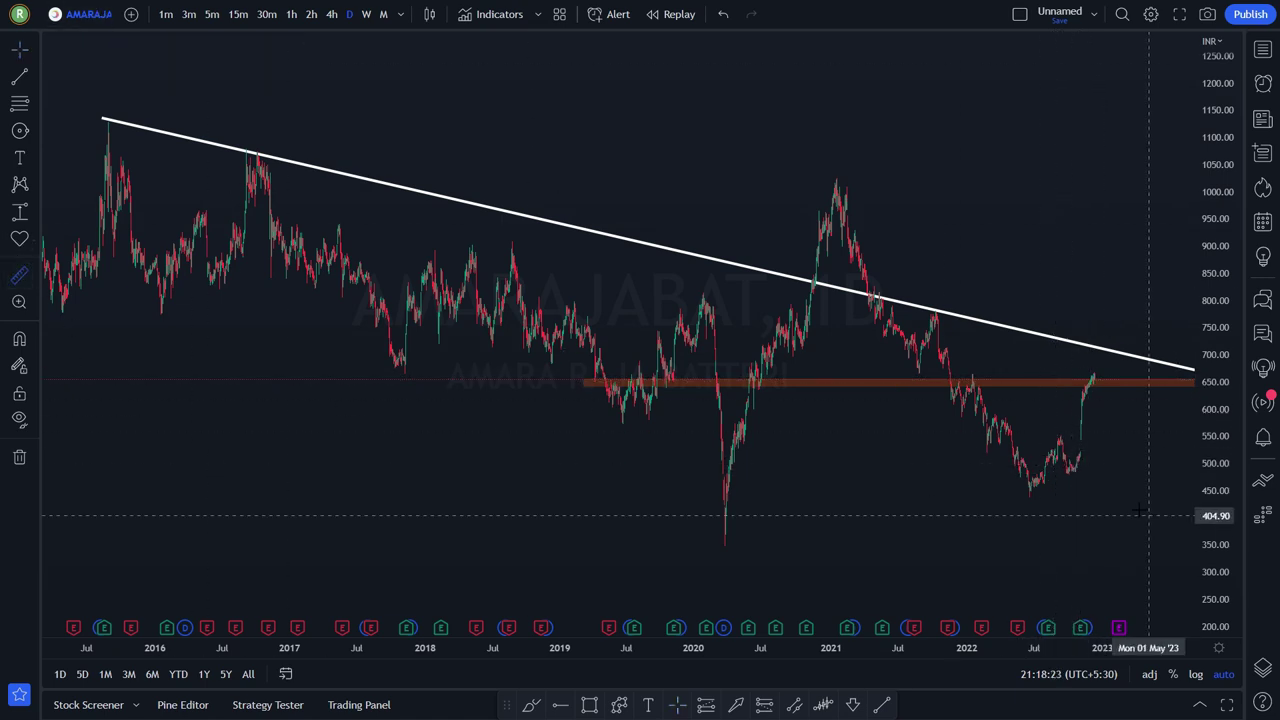
pyautogui.click(1027, 498)
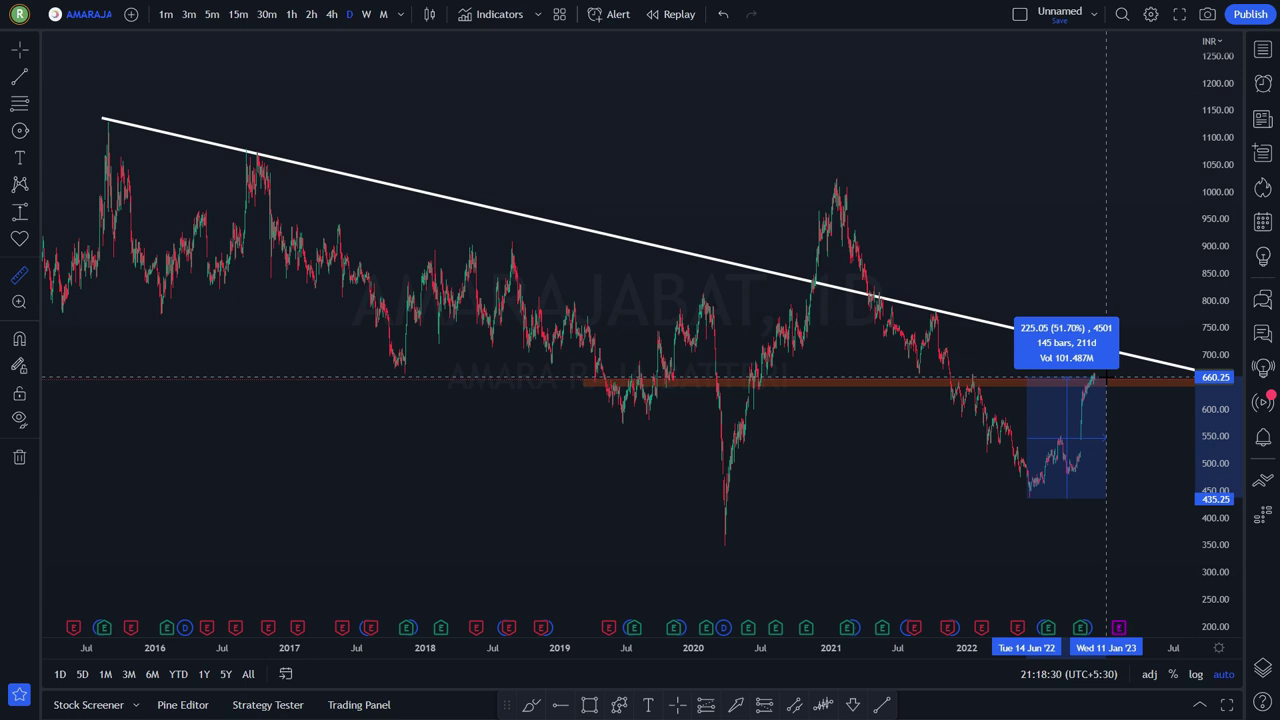
pyautogui.click(1105, 377)
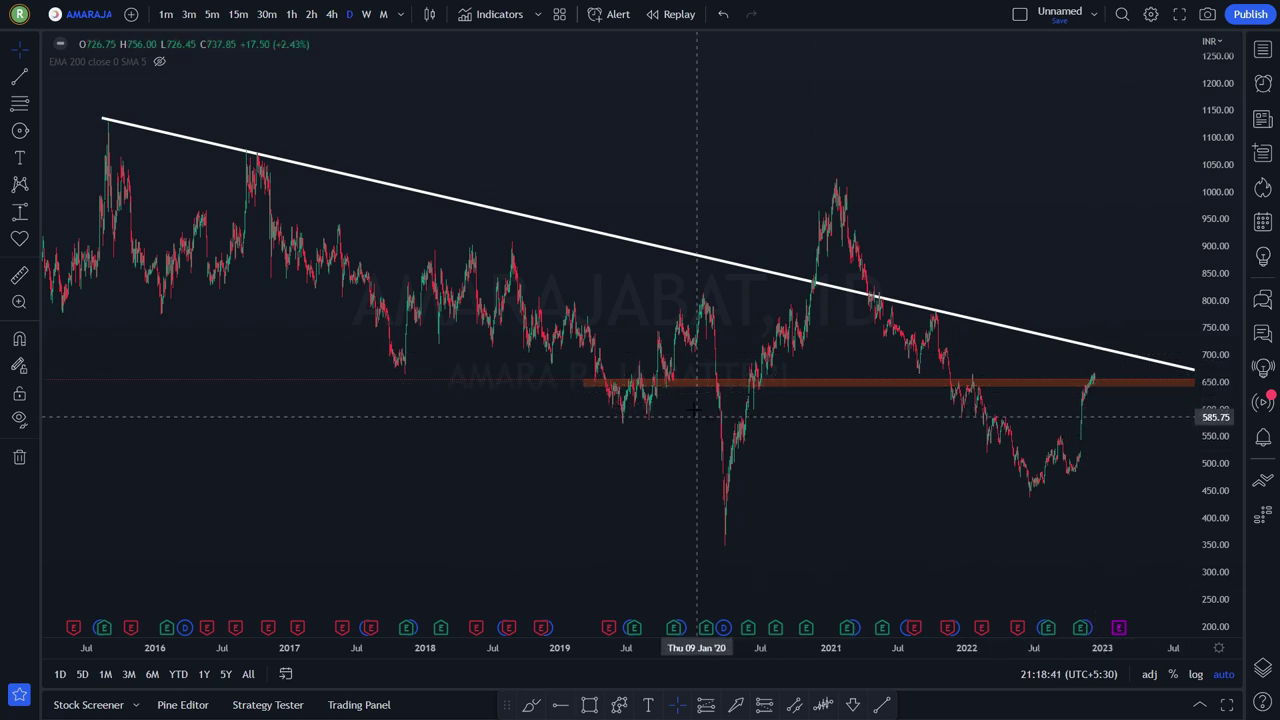
# - Adjust the orange resistance zone to span 649.55 to 668.55 and extend its start back to 30 May 2017
pyautogui.click(823, 388)
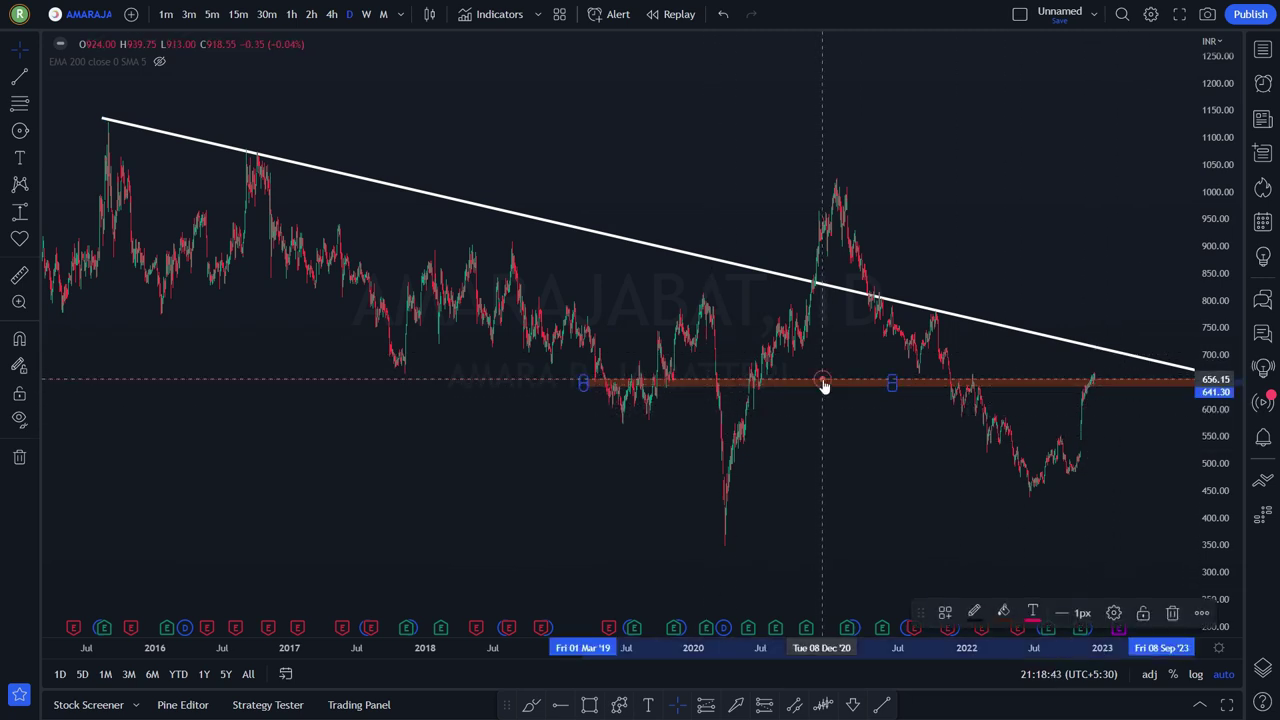
pyautogui.moveTo(823, 380); pyautogui.dragTo(822, 376)
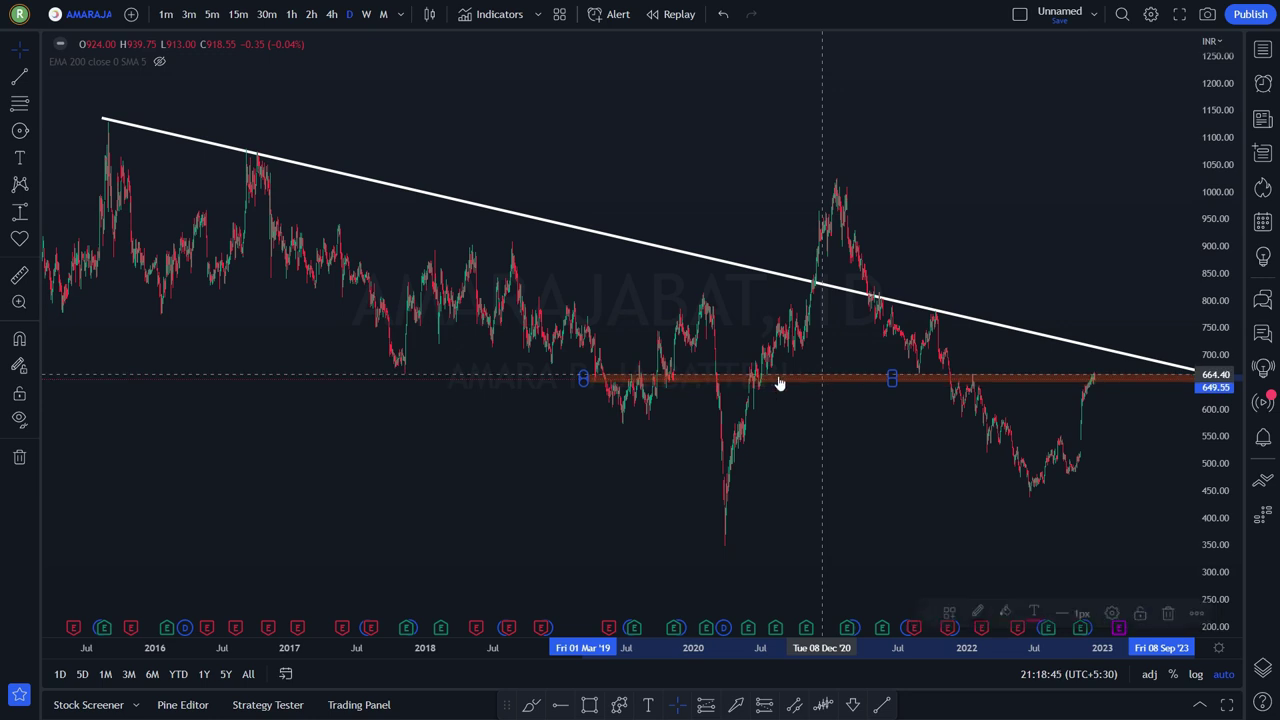
pyautogui.moveTo(583, 378); pyautogui.dragTo(343, 375)
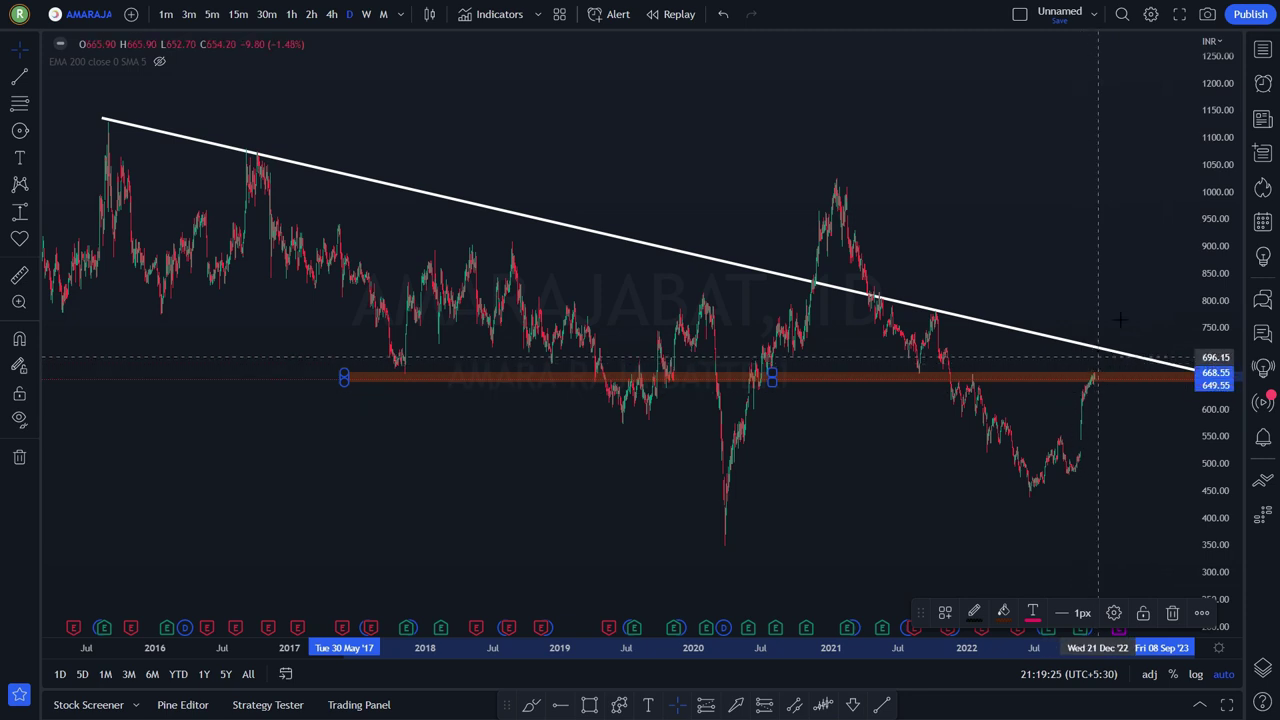
# - Open the next watchlist symbol, CIPLA, reset its chart and examine the daily trendlines together with the long position
pyautogui.press('space')
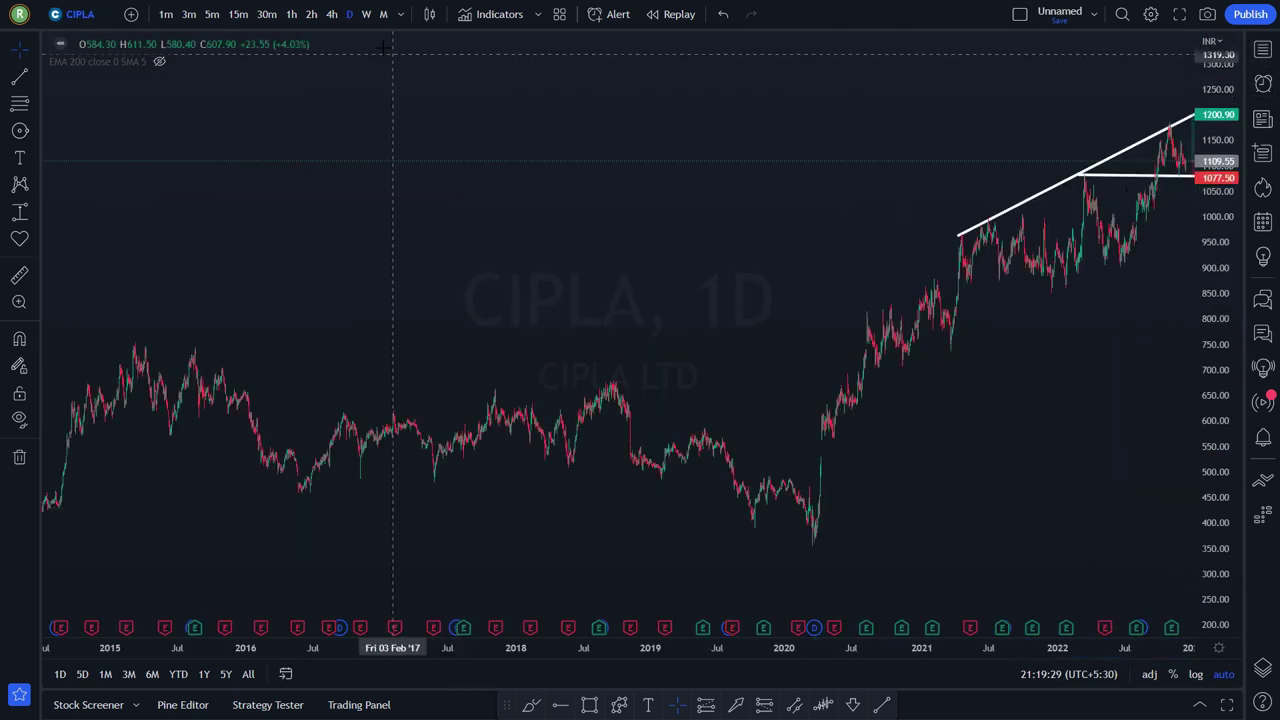
pyautogui.rightClick(685, 103)
pyautogui.click(731, 114)
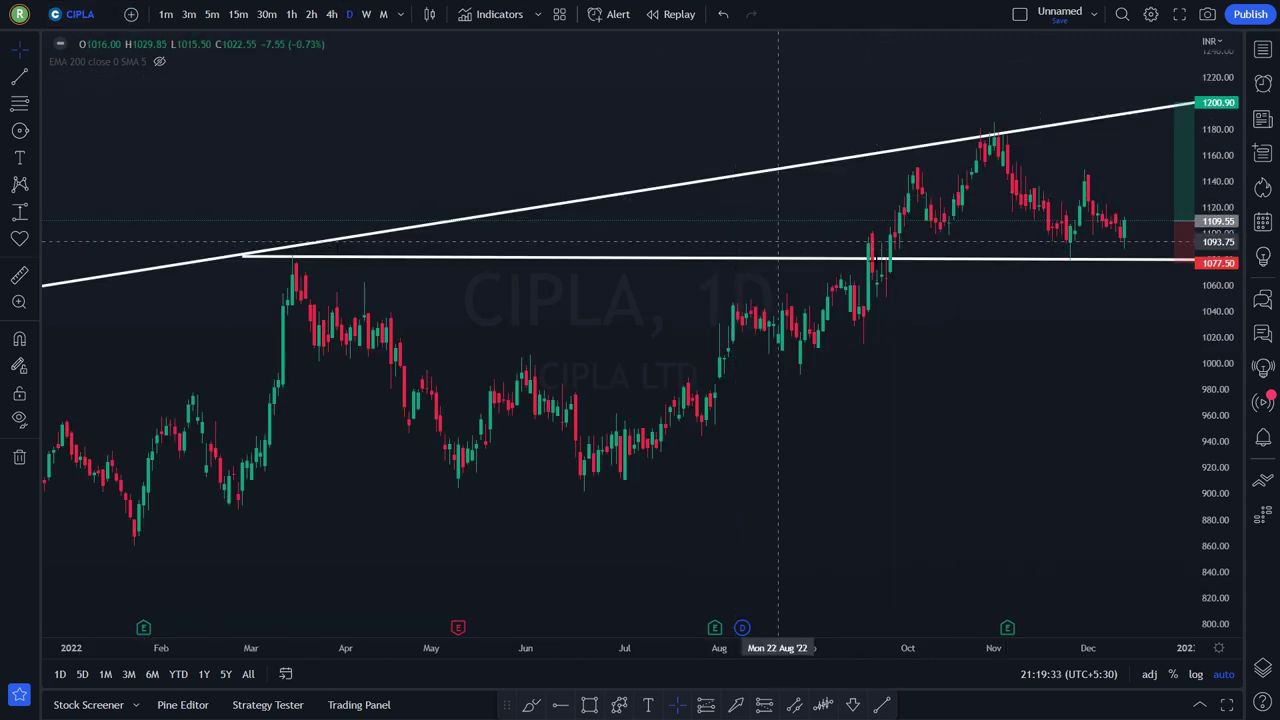
pyautogui.scroll(-3, 1040, 385)
pyautogui.scroll(-4, 1040, 385)
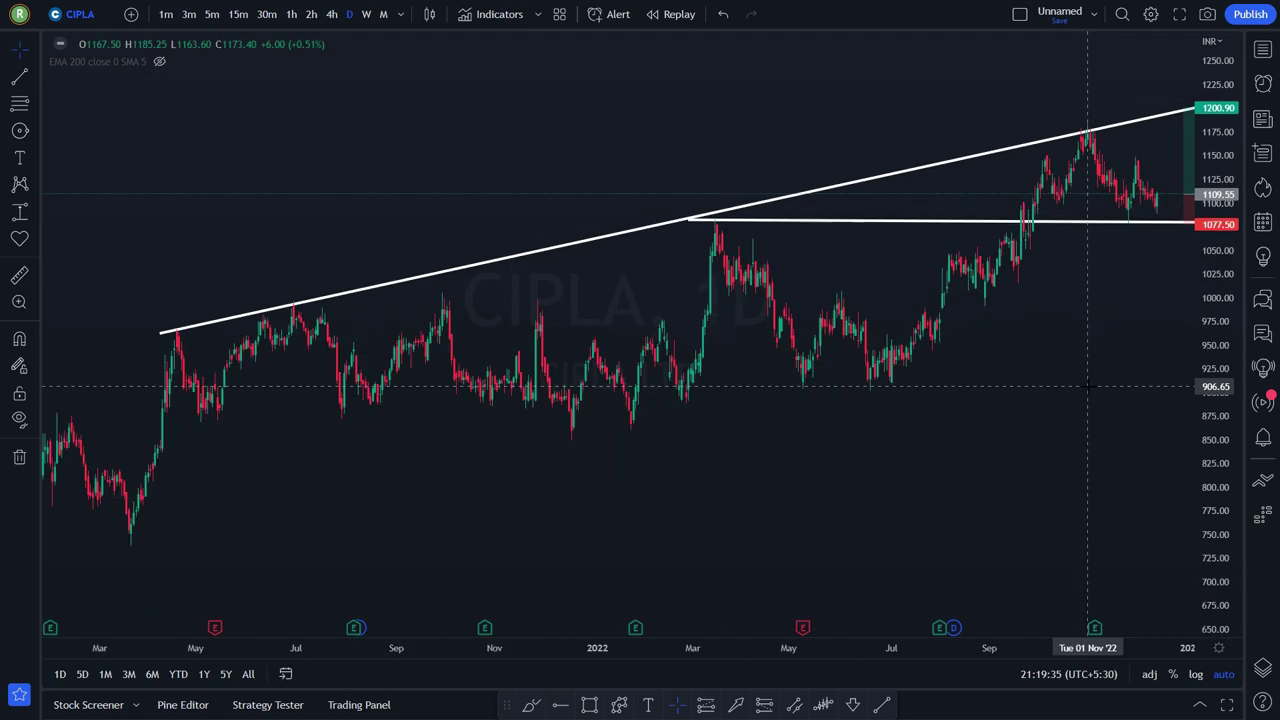
pyautogui.moveTo(1098, 380); pyautogui.dragTo(986, 429)
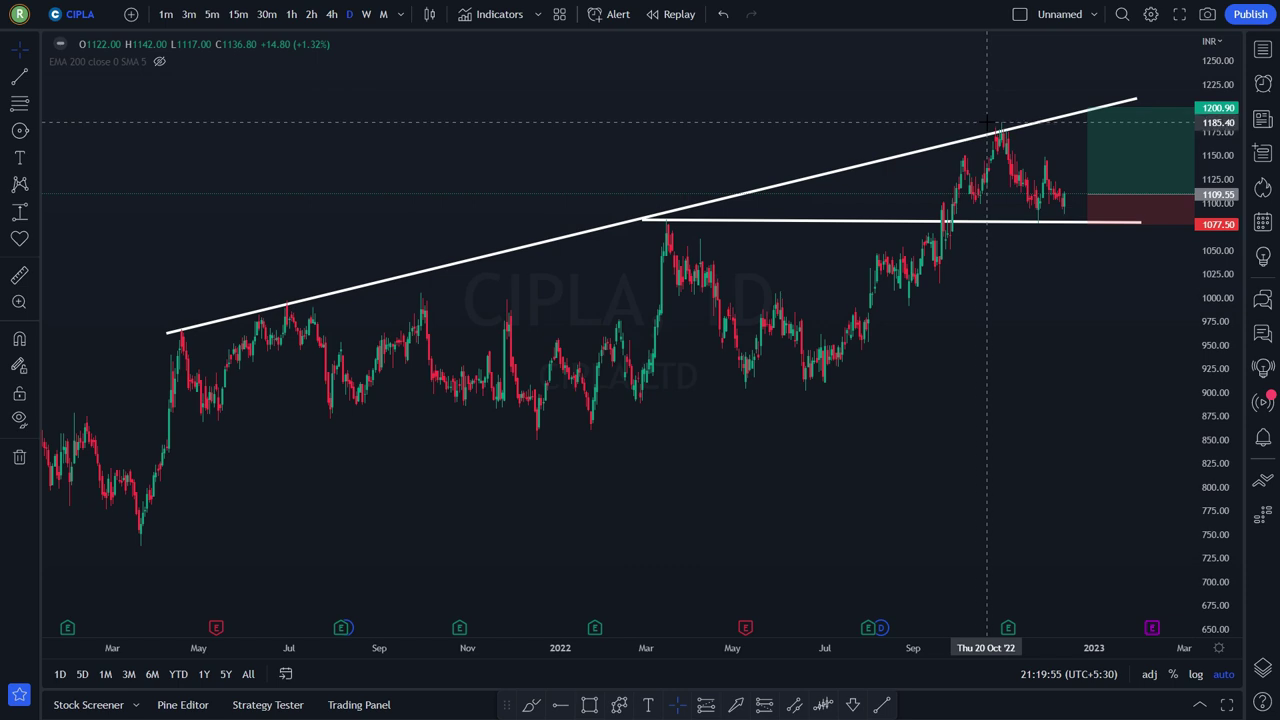
pyautogui.moveTo(1072, 383); pyautogui.dragTo(951, 414)
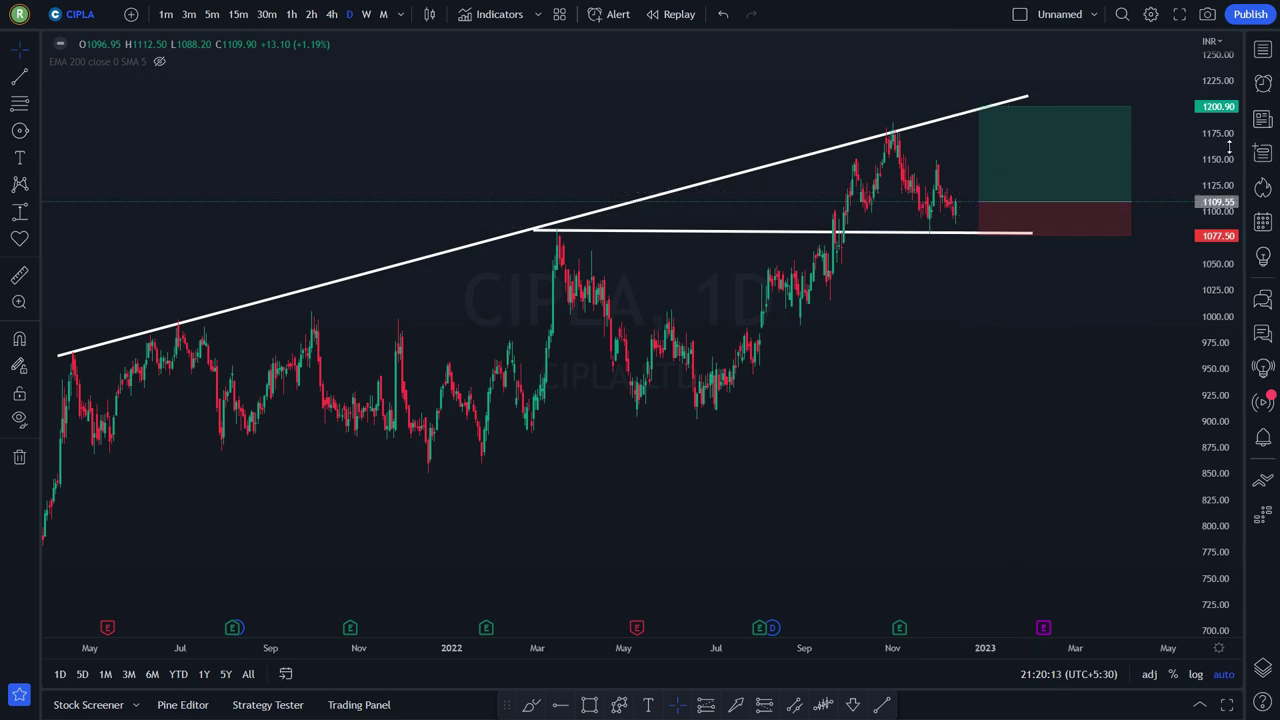
pyautogui.scroll(-2, 550, 160)
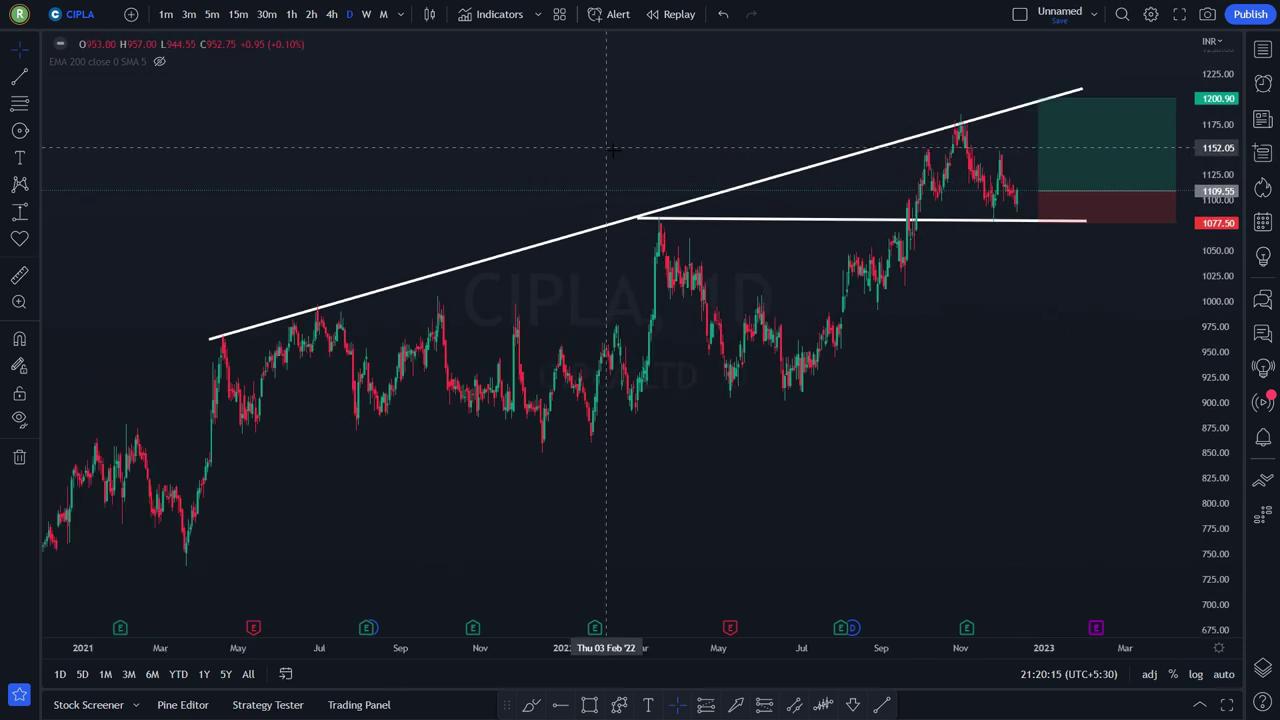
pyautogui.moveTo(989, 337); pyautogui.dragTo(935, 397)
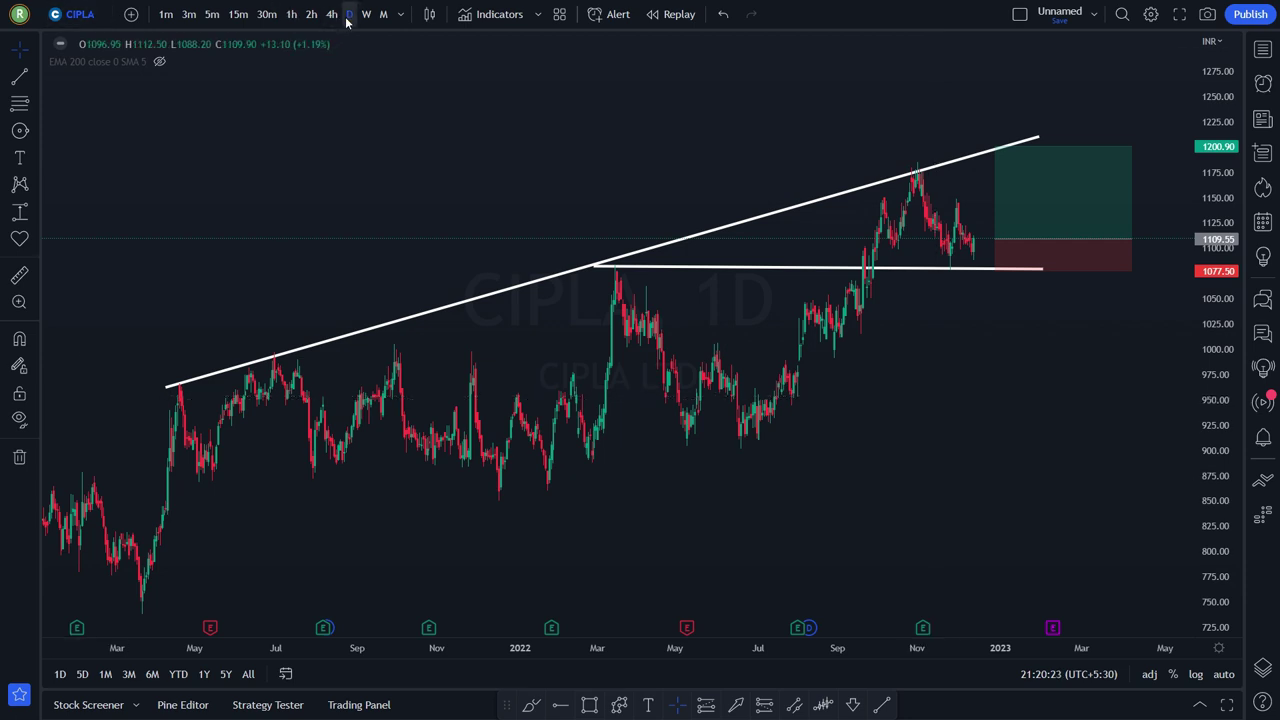
# - Show CIPLA on the 1-hour timeframe, reset the chart and examine price between the trendlines and the long position
pyautogui.click(291, 14)
pyautogui.rightClick(631, 82)
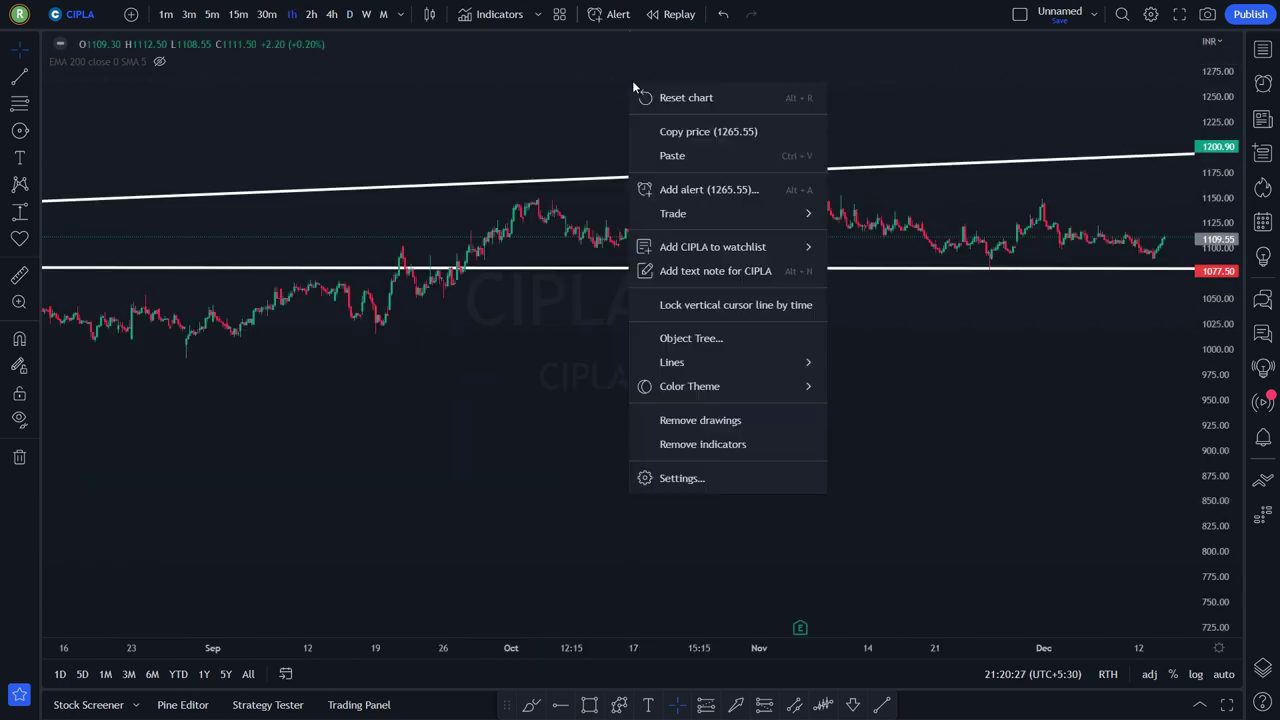
pyautogui.click(686, 97)
pyautogui.scroll(-10, 664, 100)
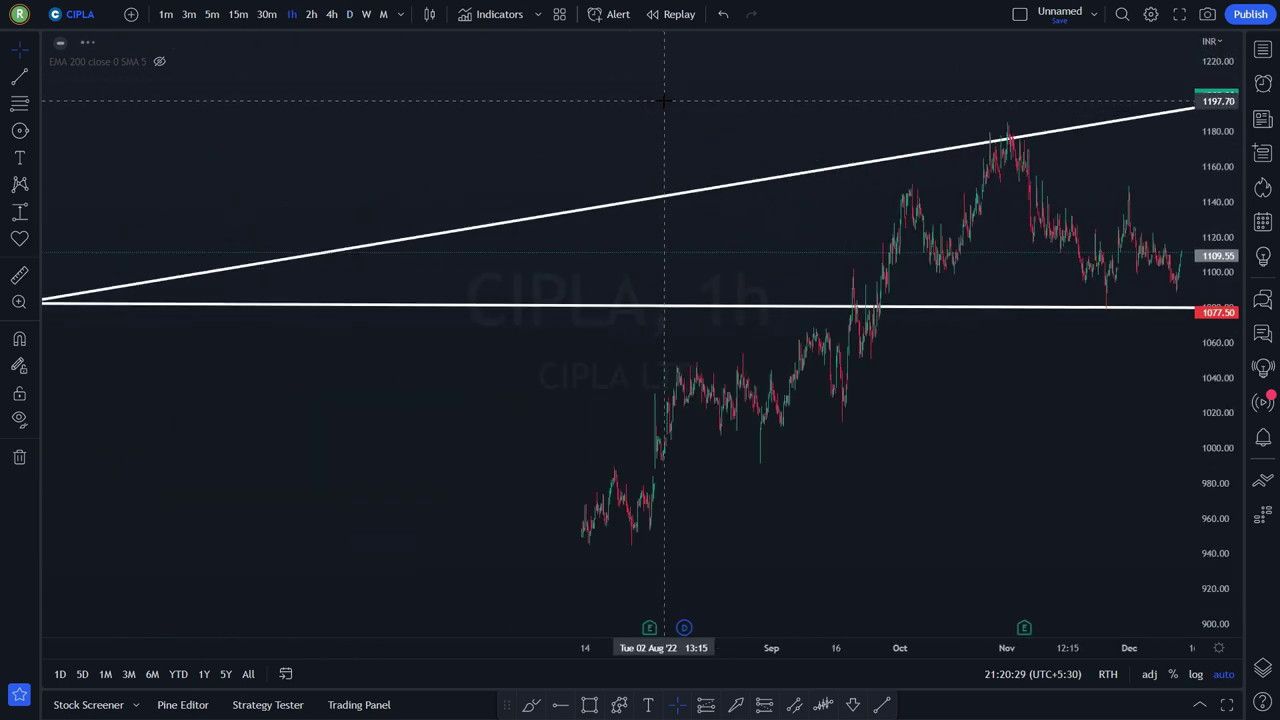
pyautogui.scroll(-5, 664, 100)
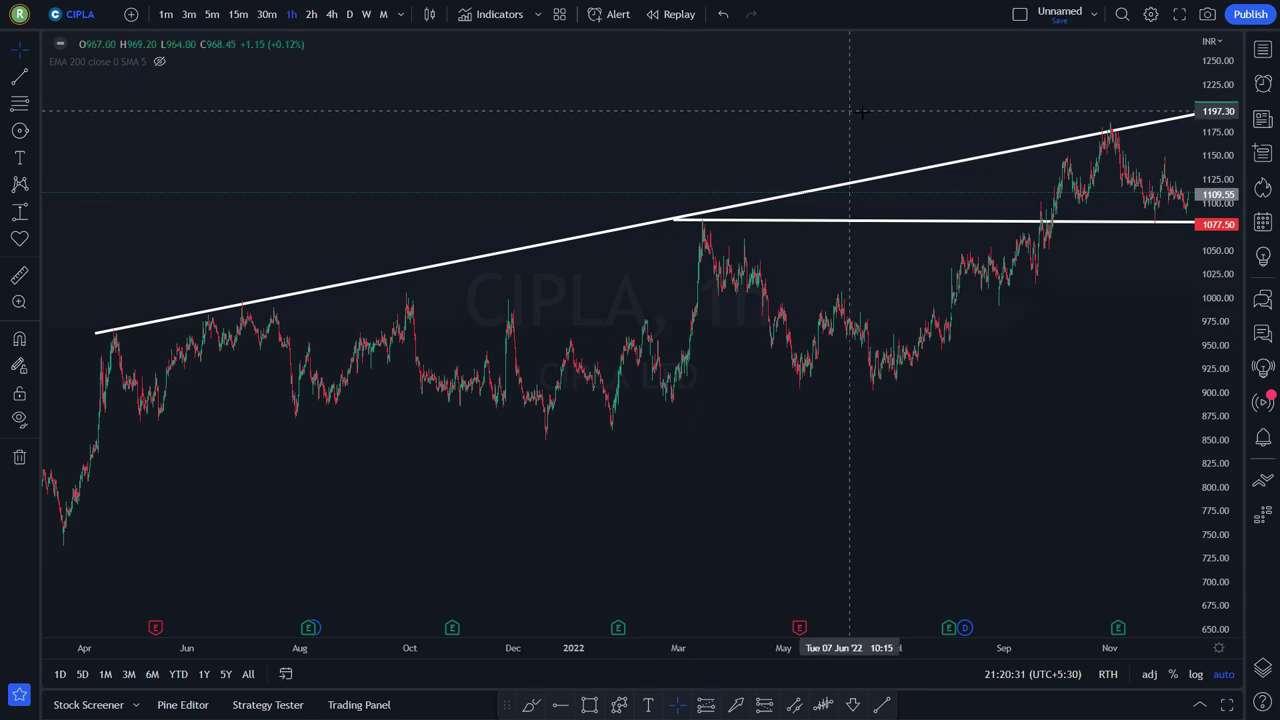
pyautogui.moveTo(856, 113); pyautogui.dragTo(818, 120)
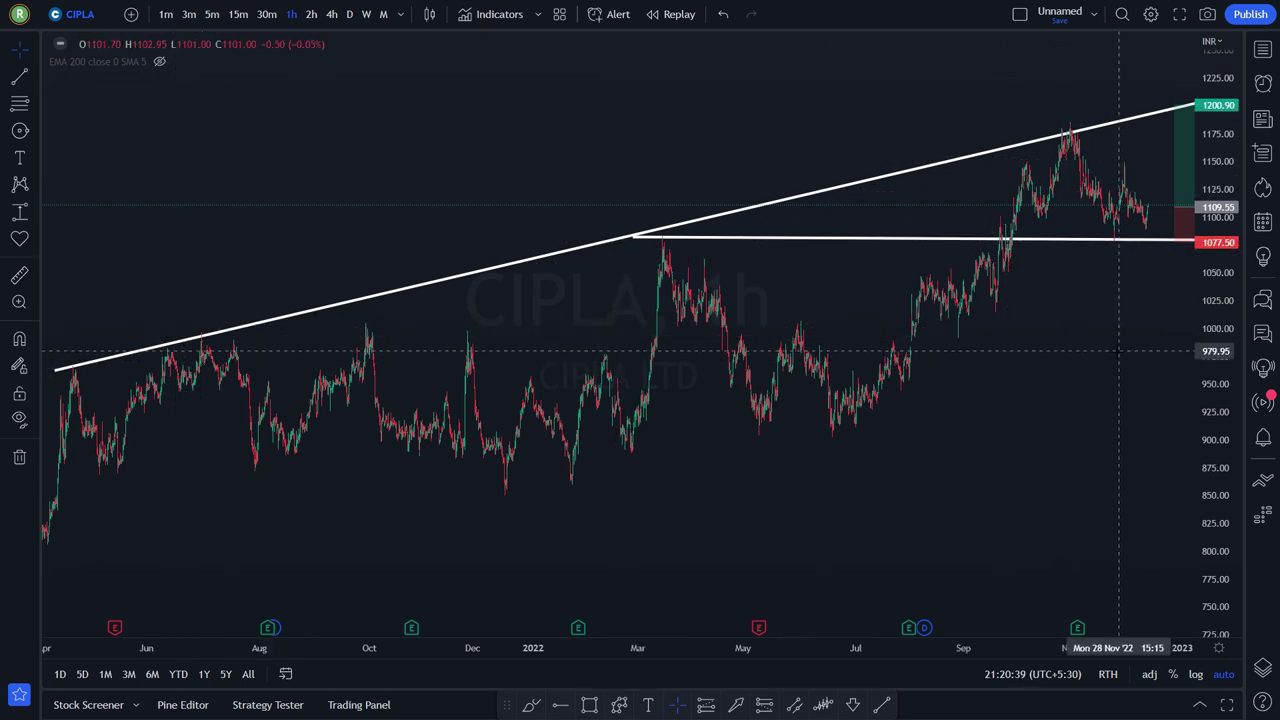
pyautogui.moveTo(1118, 350); pyautogui.dragTo(928, 352)
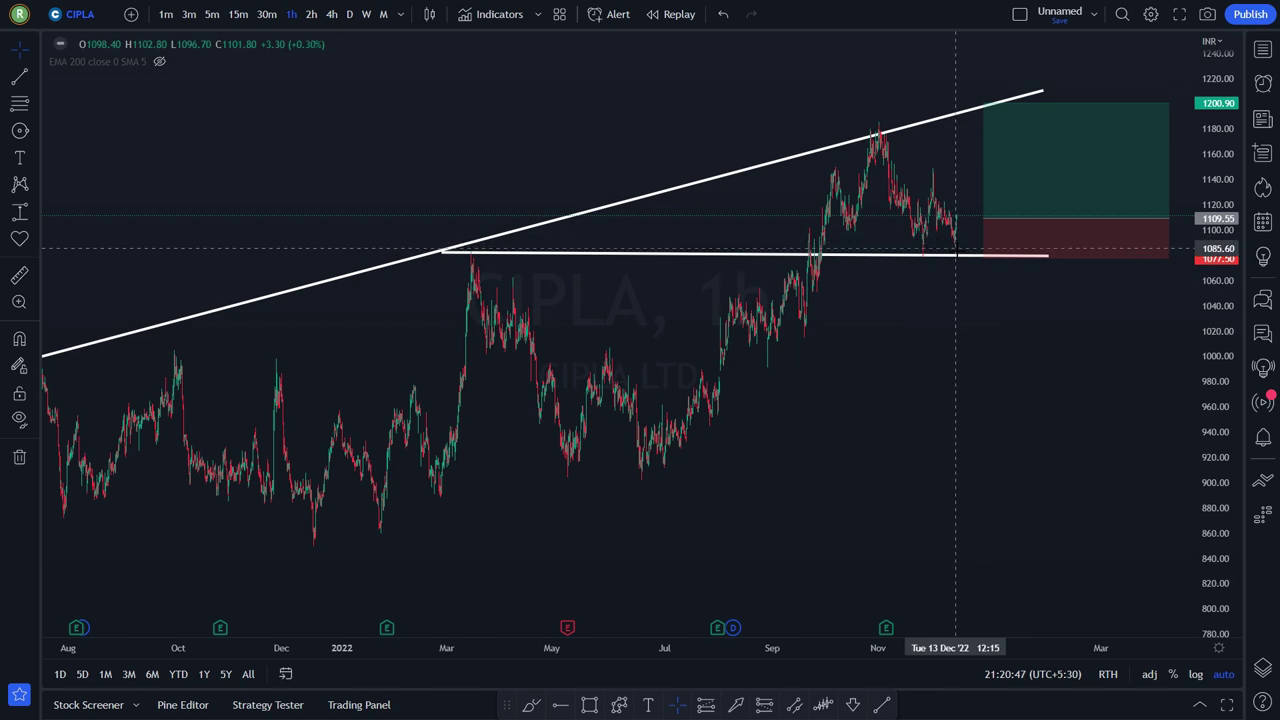
# - Set the CIPLA long position's stop to 1077.90 and its target to 1193.70
pyautogui.click(1062, 157)
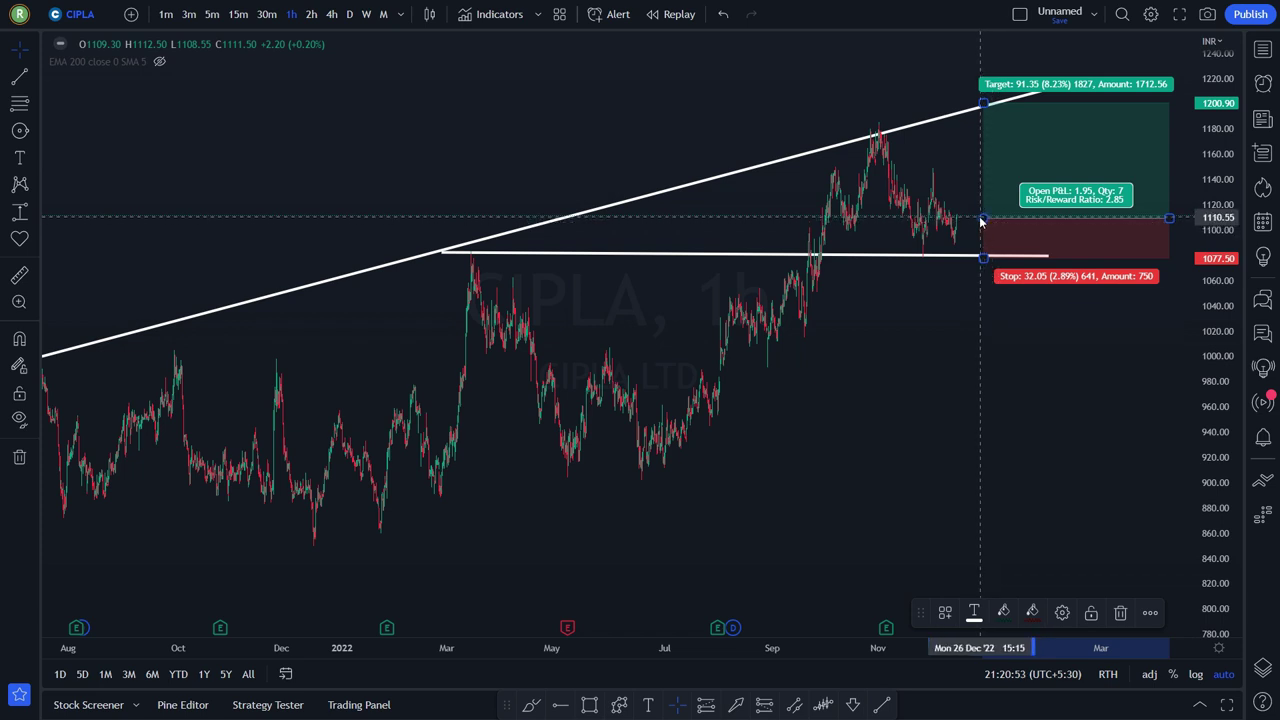
pyautogui.moveTo(984, 259); pyautogui.dragTo(983, 257)
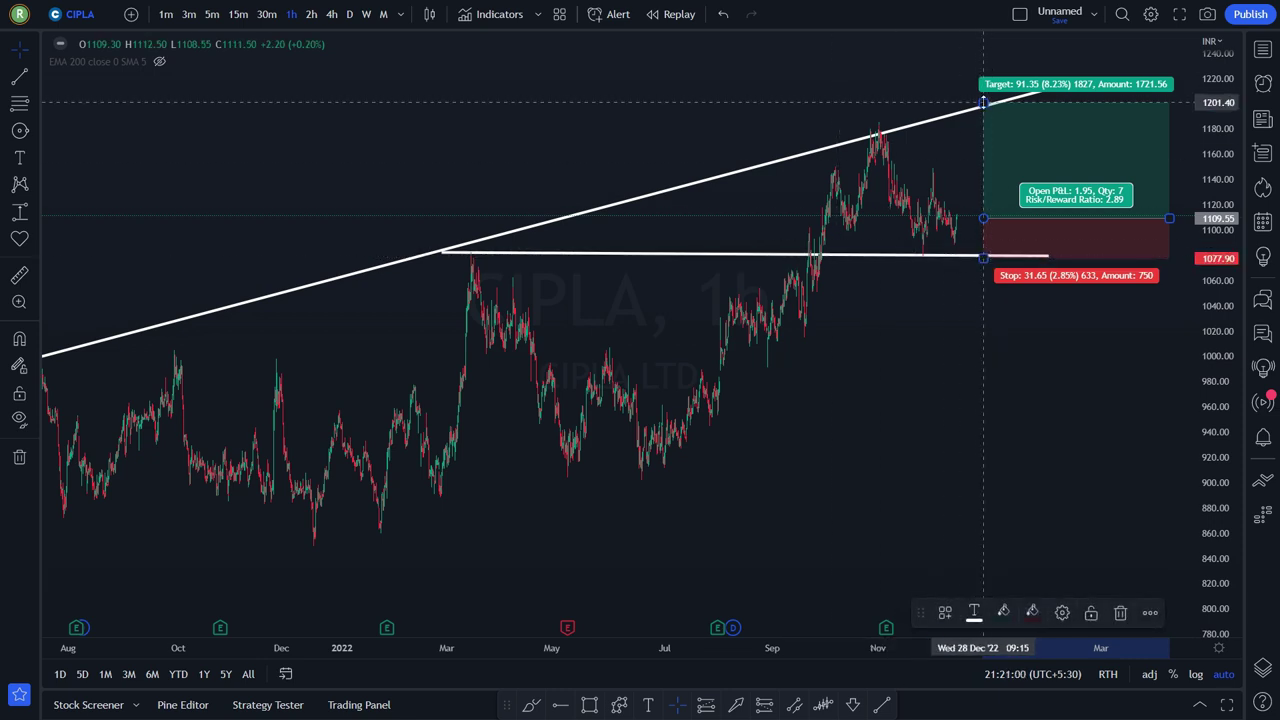
pyautogui.moveTo(984, 103); pyautogui.dragTo(984, 111)
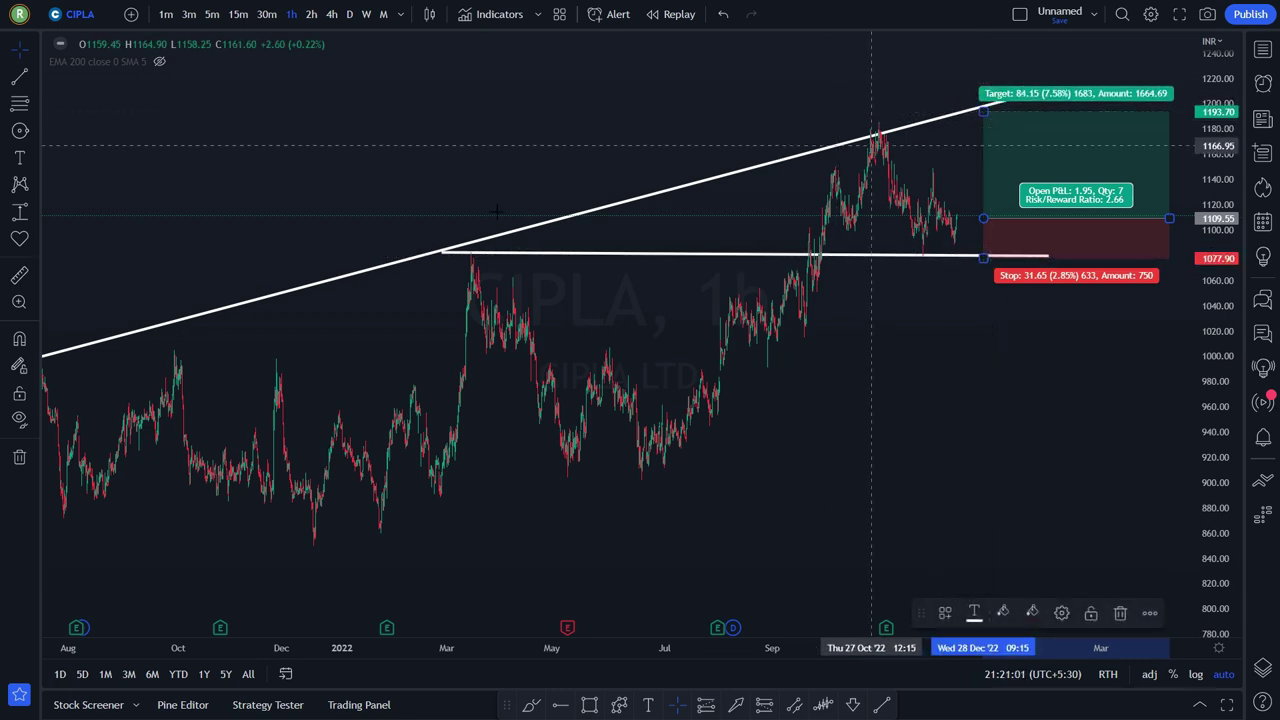
# - Examine the rising trendline back to its 2021 start and check the long position's risk/reward details
pyautogui.moveTo(375, 300); pyautogui.dragTo(471, 277)
pyautogui.moveTo(271, 314); pyautogui.dragTo(360, 314)
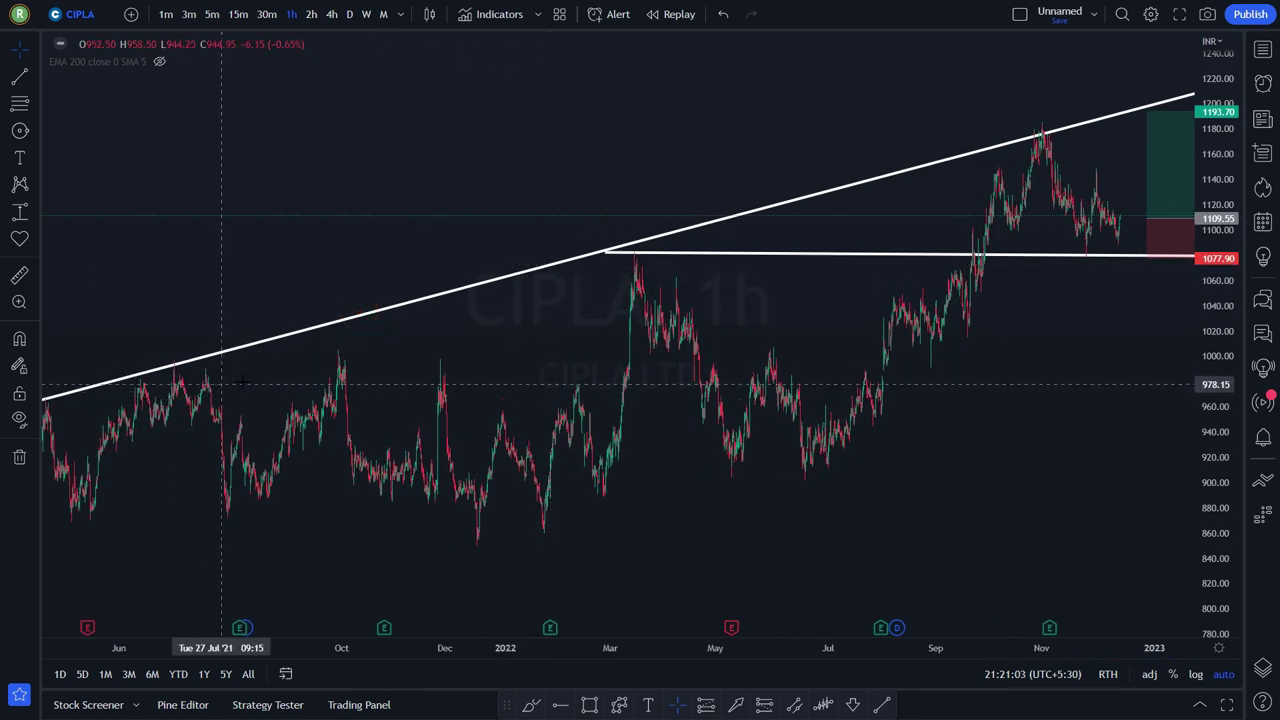
pyautogui.moveTo(95, 383); pyautogui.dragTo(215, 383)
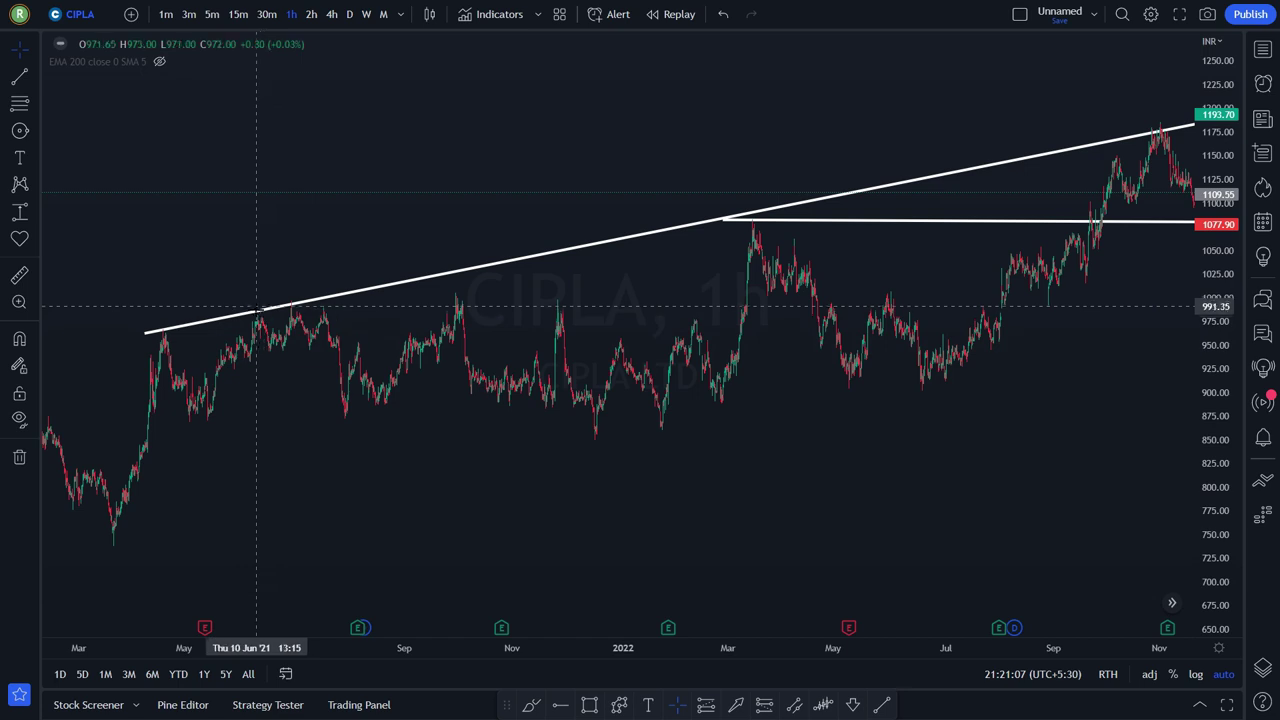
pyautogui.click(1188, 194)
pyautogui.hscroll(5, 810, 300)
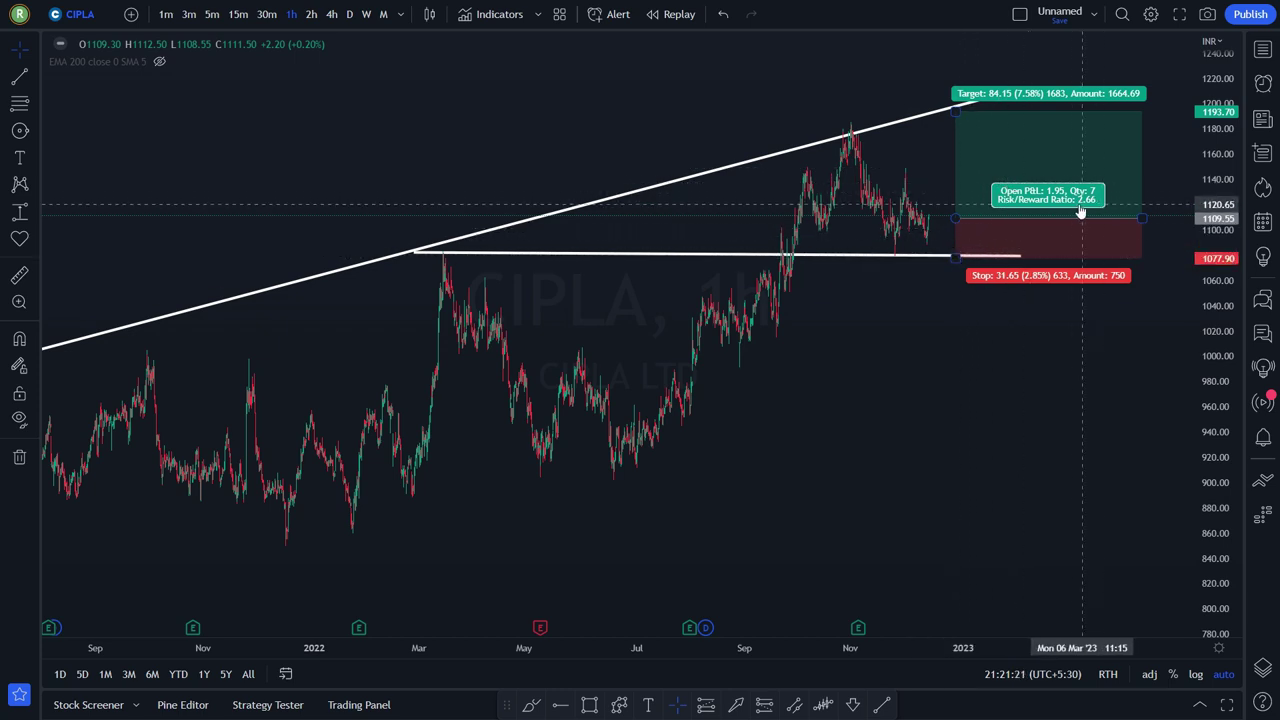
pyautogui.click(1039, 168)
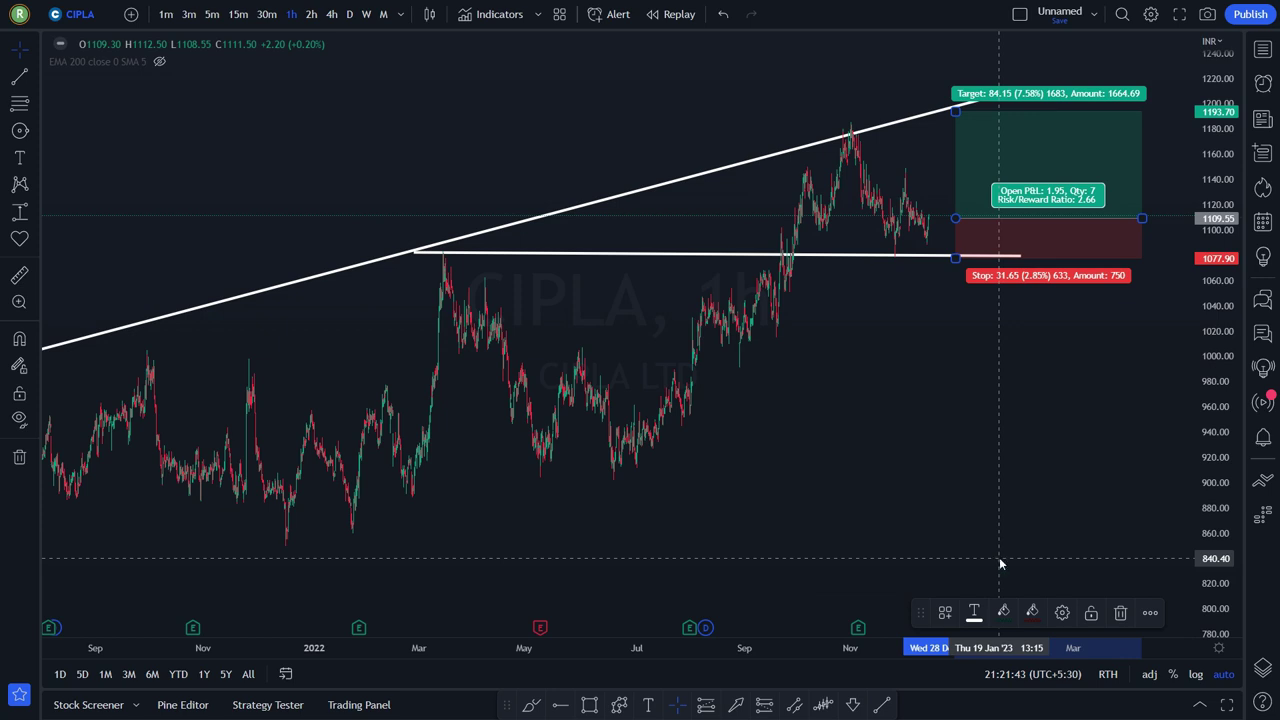
# - Go from CIPLA to COCHINSHIP, checking both charts through the Red list, and hide the watchlist
pyautogui.press('space')
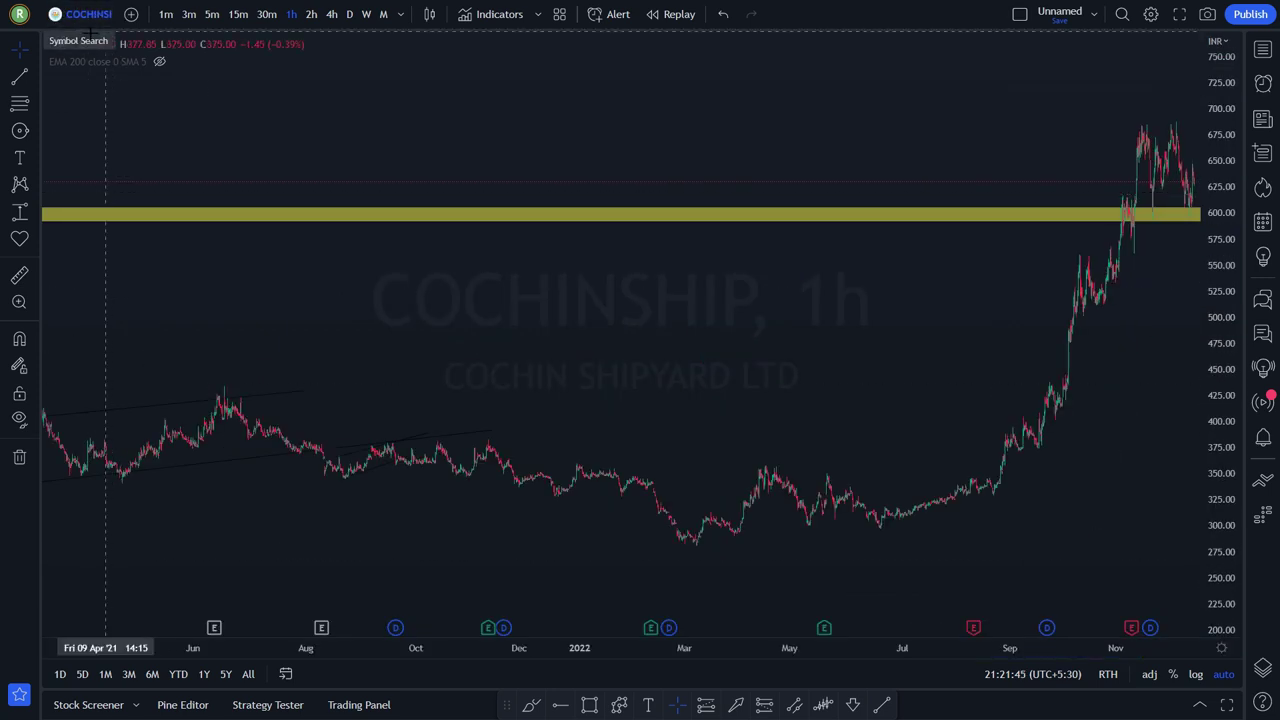
pyautogui.click(1262, 48)
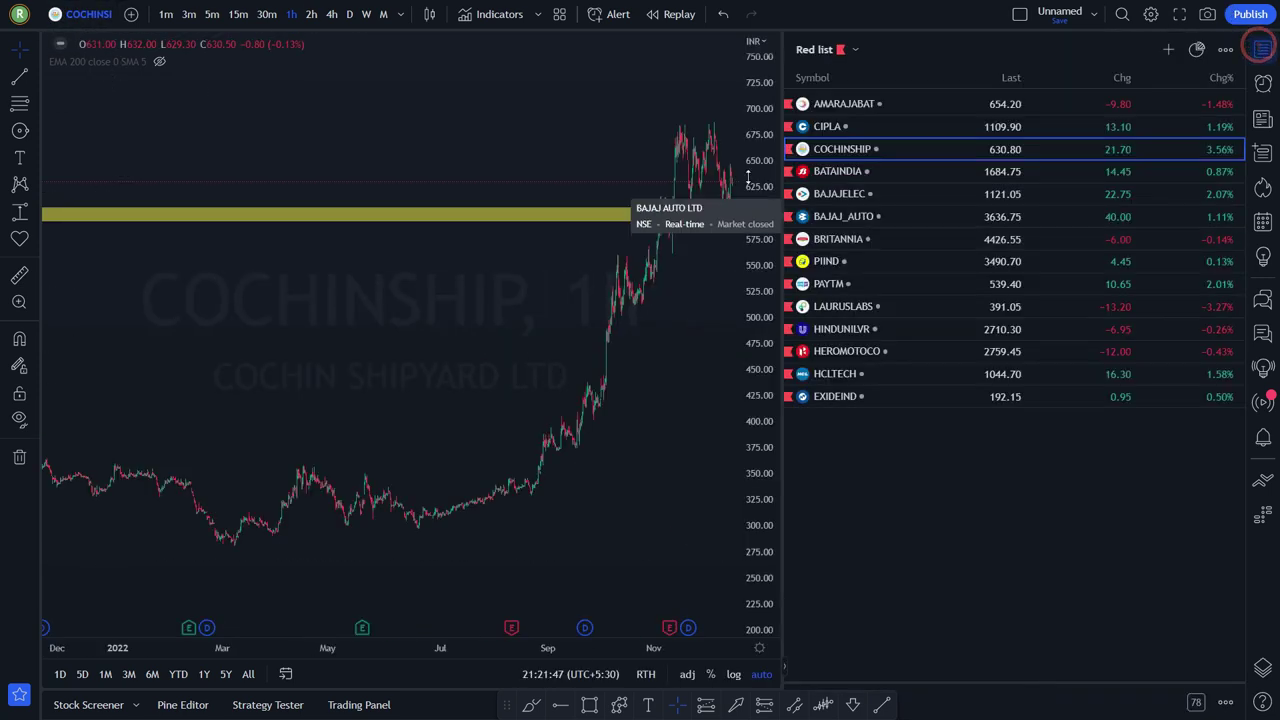
pyautogui.click(829, 127)
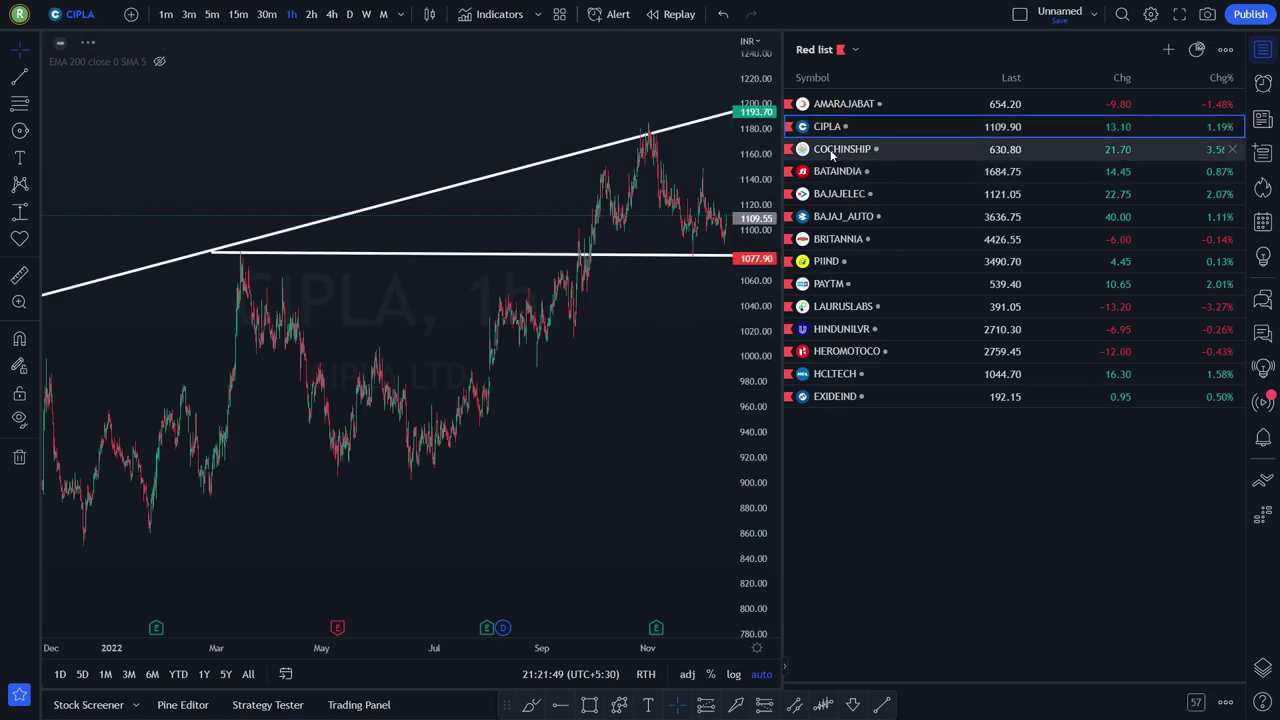
pyautogui.click(838, 150)
pyautogui.click(828, 128)
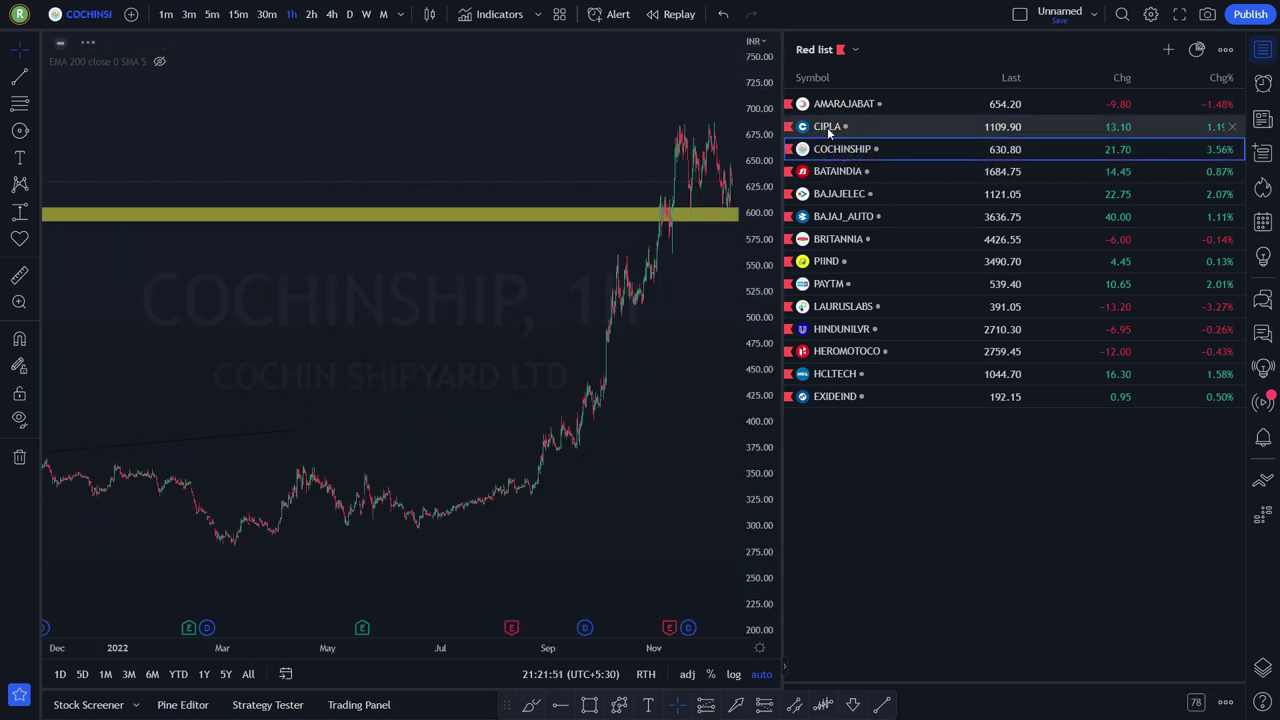
pyautogui.click(1263, 48)
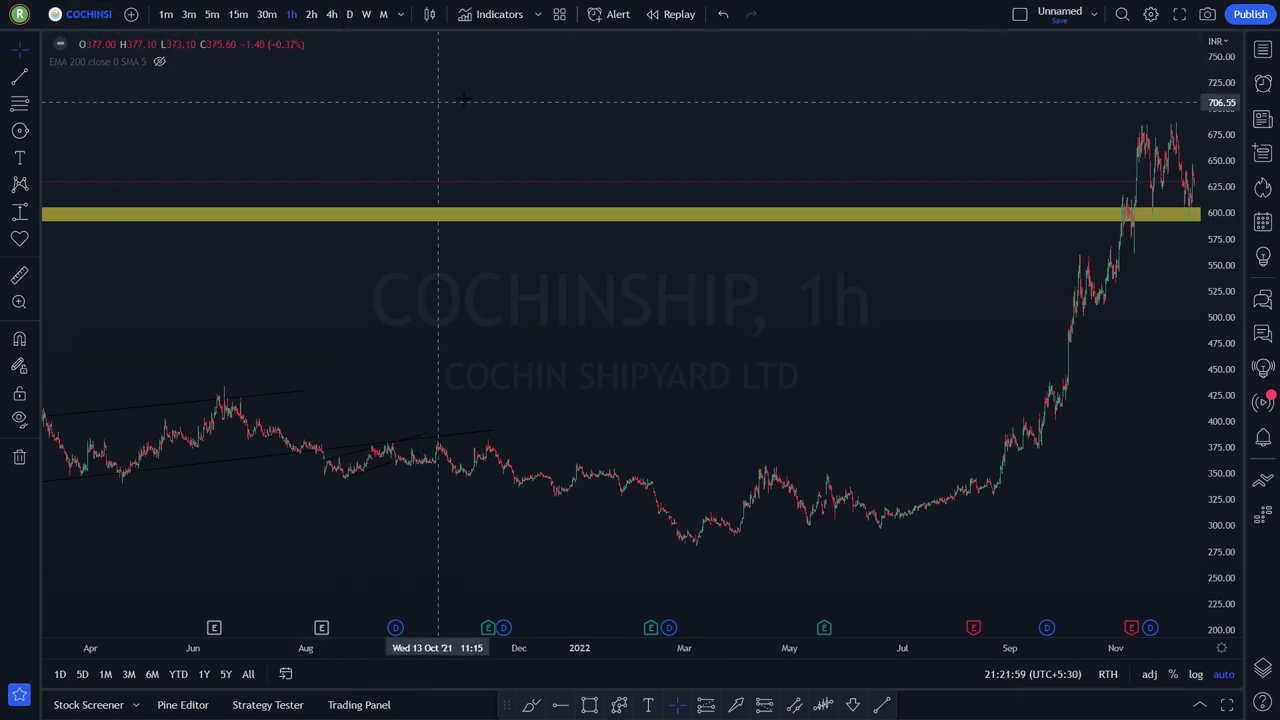
# - Reset the COCHINSHIP chart view and show it on the daily timeframe
pyautogui.rightClick(712, 109)
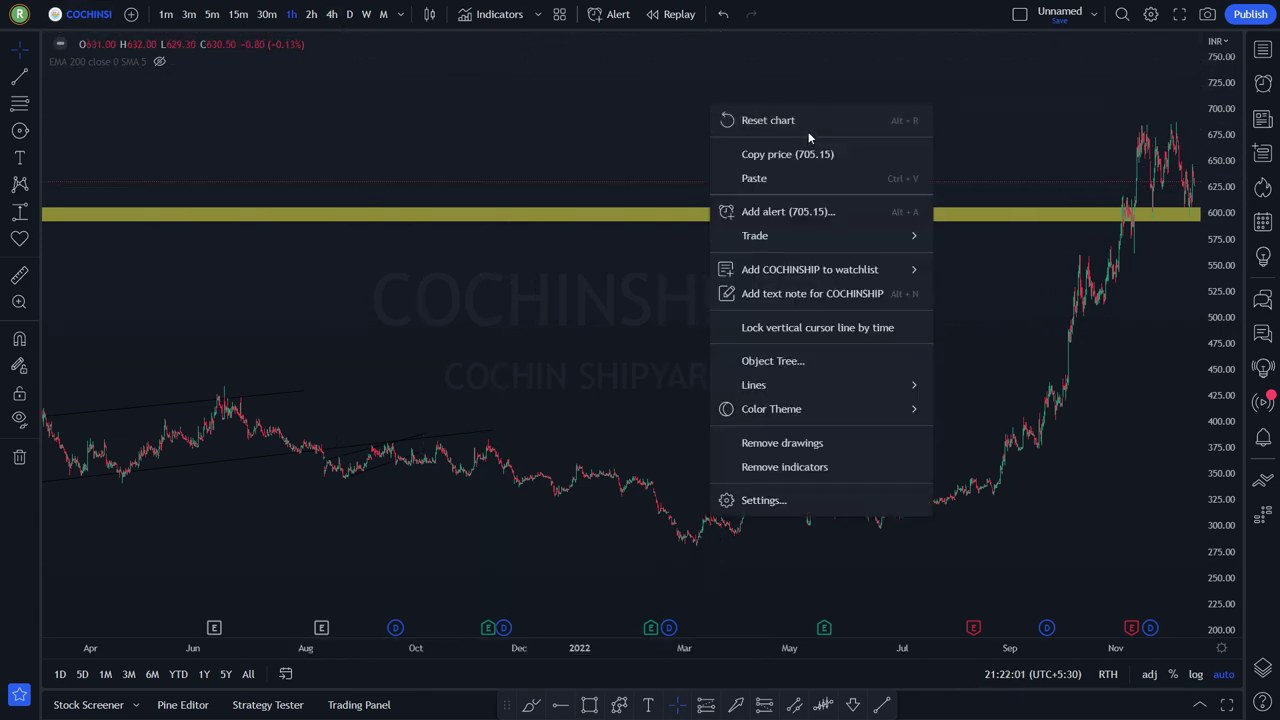
pyautogui.click(808, 121)
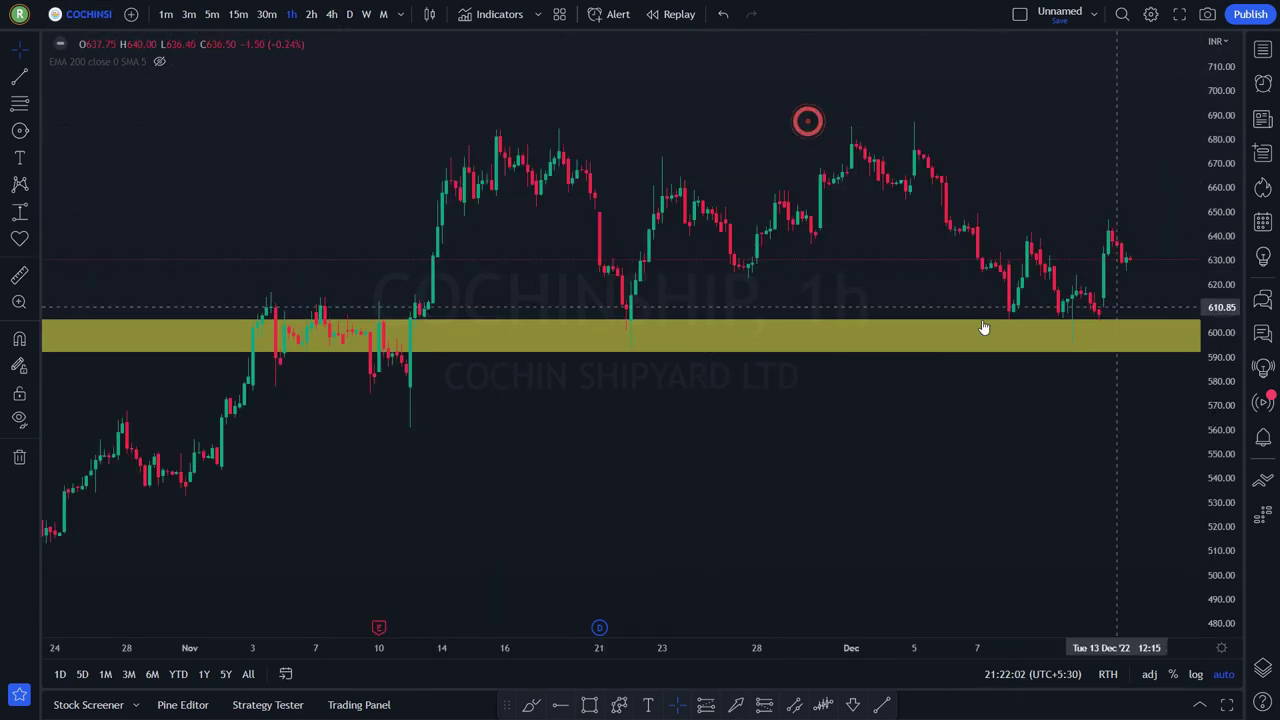
pyautogui.click(350, 14)
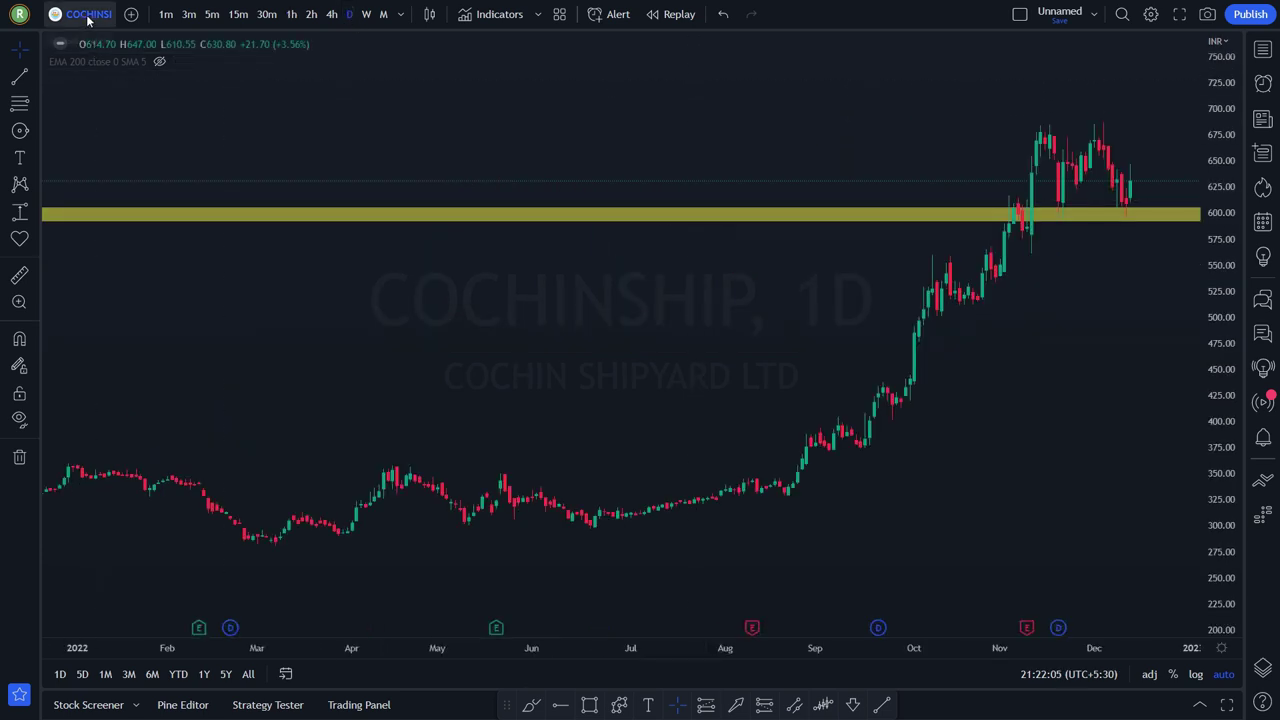
# - Examine the yellow zone near 600 on the COCHINSHIP daily chart, from the circled 2017 highs to the latest candles
pyautogui.scroll(-5, 863, 226)
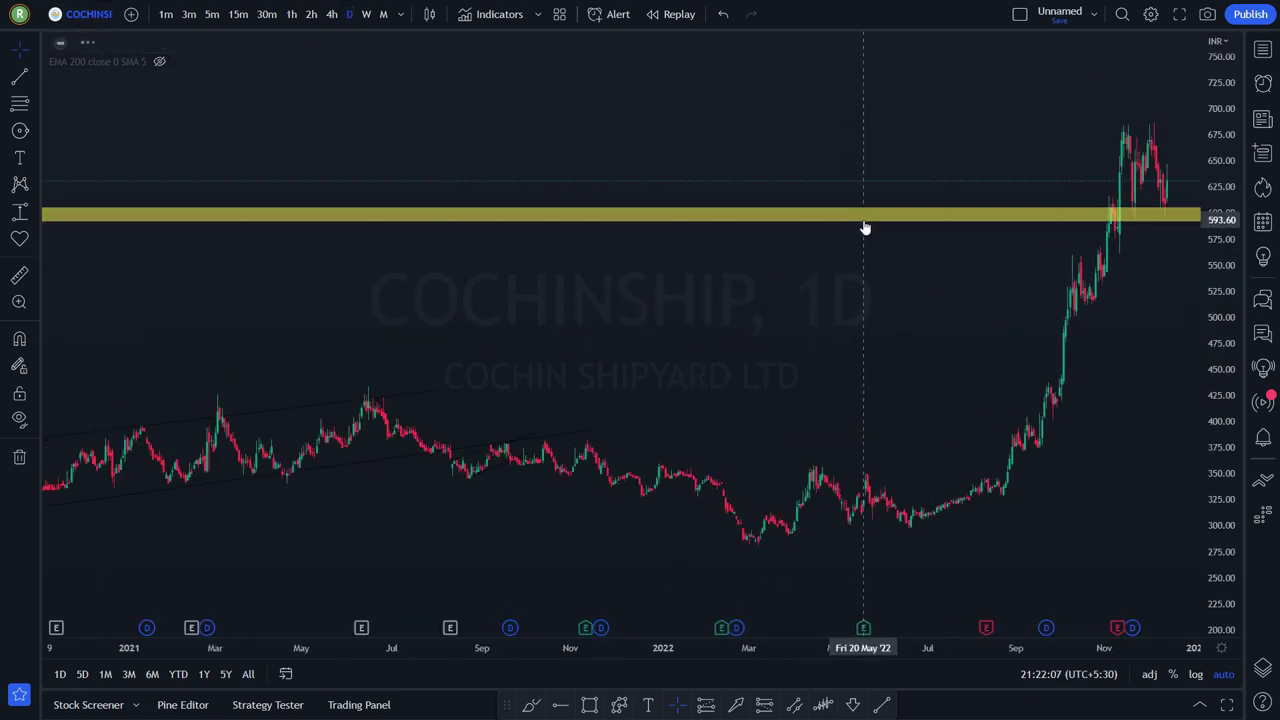
pyautogui.scroll(-8, 865, 228)
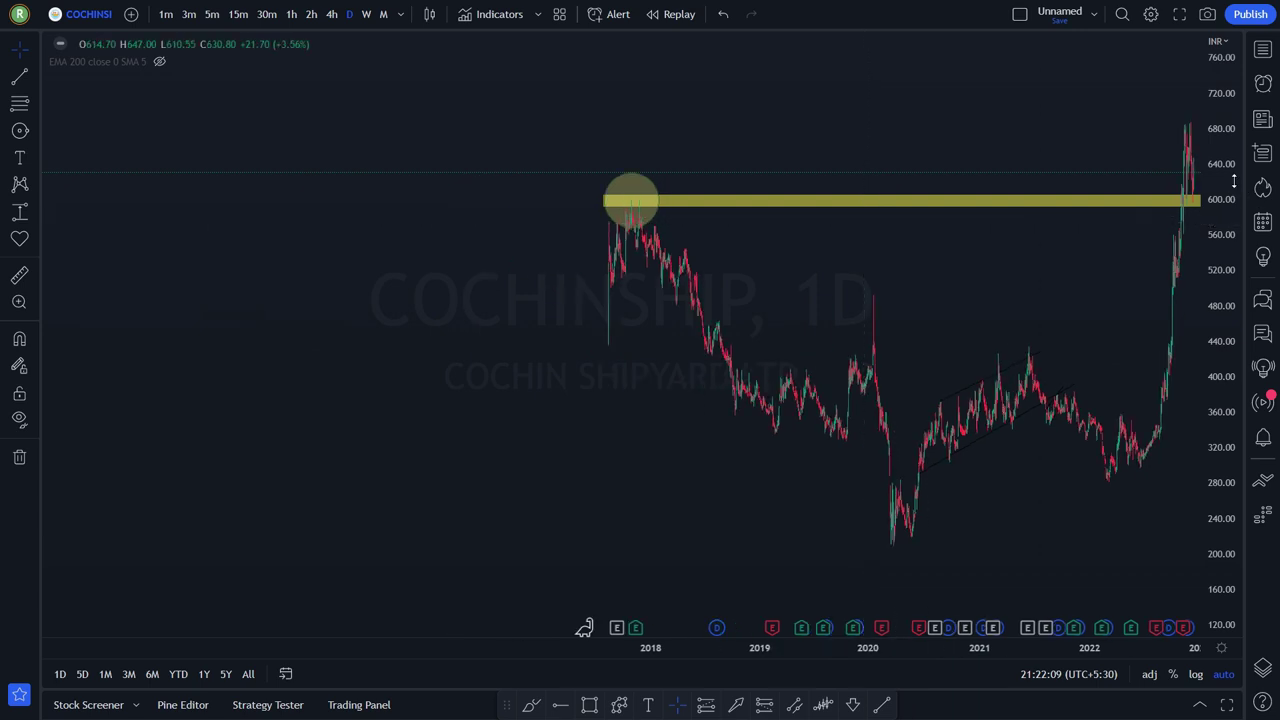
pyautogui.moveTo(1218, 155); pyautogui.dragTo(1166, 294)
pyautogui.scroll(-5, 990, 172)
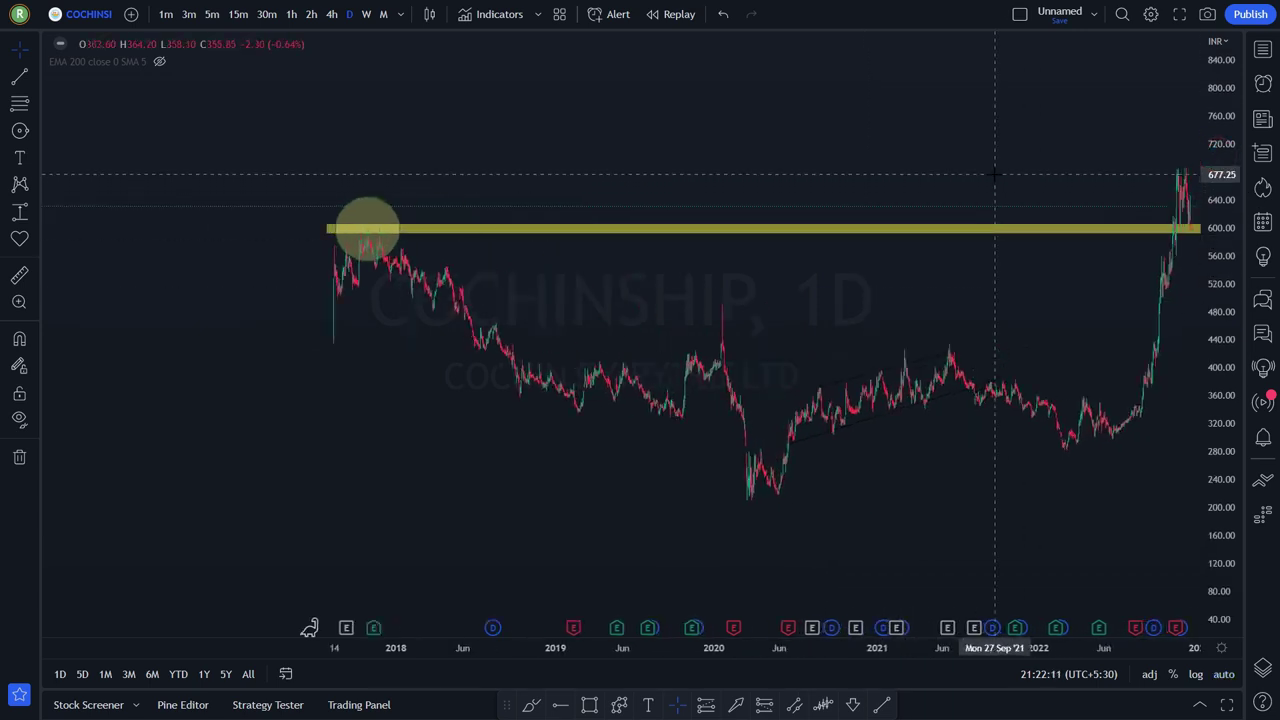
pyautogui.moveTo(985, 160); pyautogui.dragTo(370, 276)
pyautogui.moveTo(863, 157); pyautogui.dragTo(778, 160)
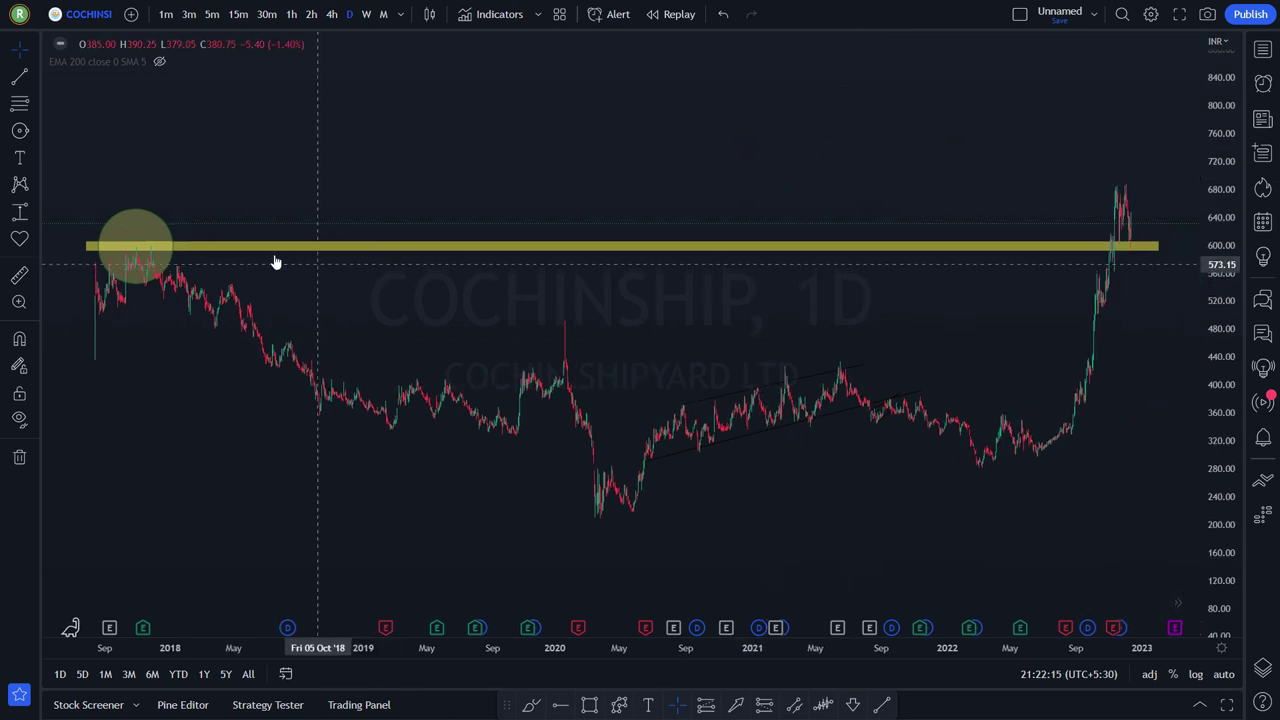
pyautogui.click(101, 247)
pyautogui.click(317, 223)
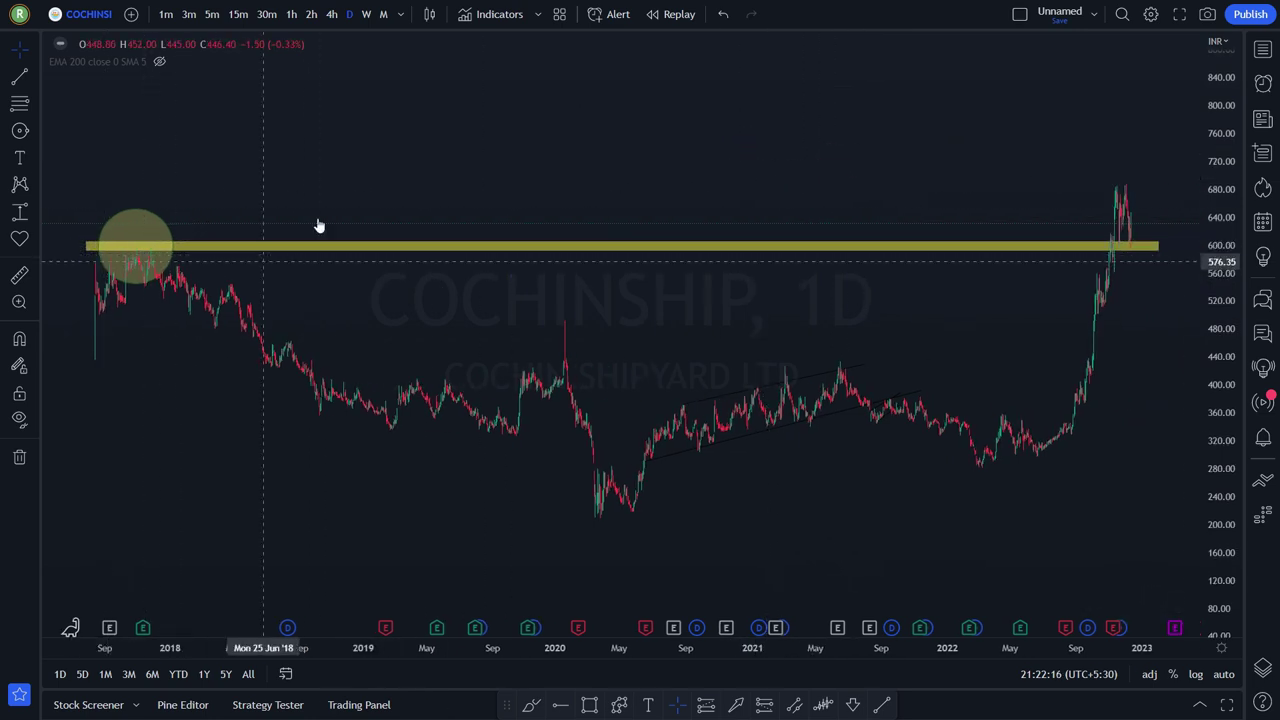
# - Show COCHINSHIP on the weekly timeframe and inspect the circled highs at the start of the yellow zone
pyautogui.click(366, 14)
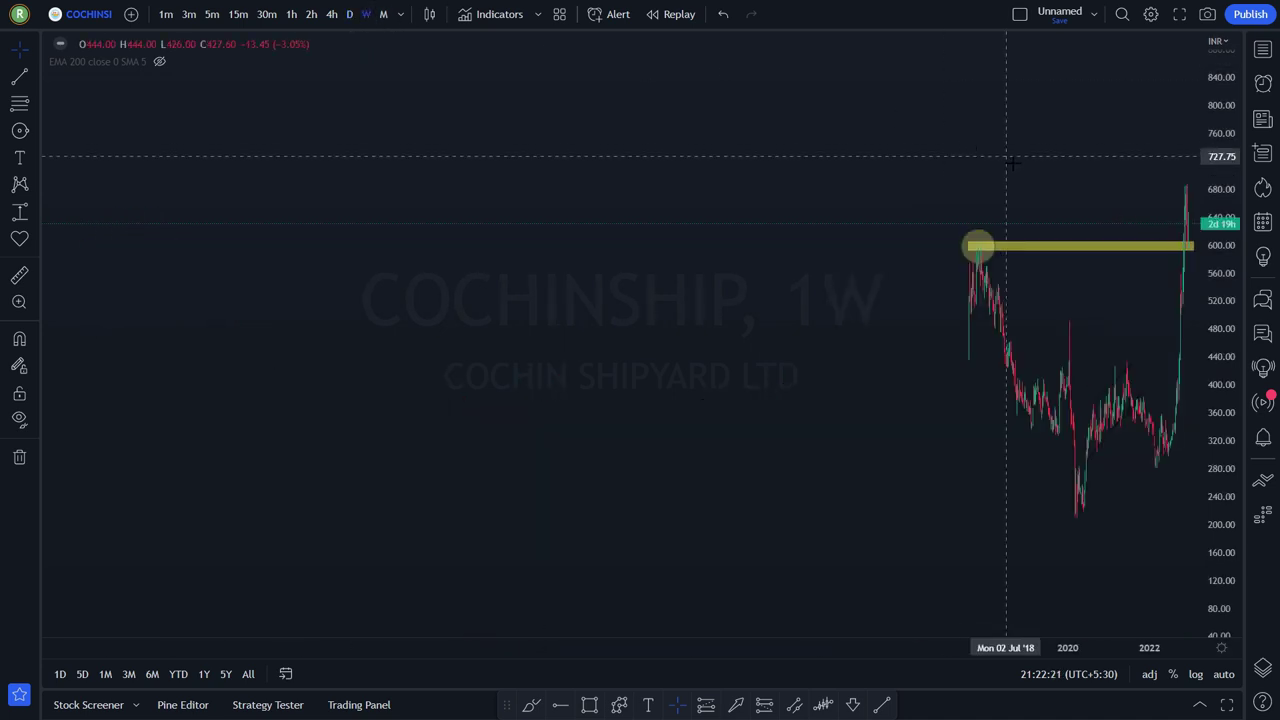
pyautogui.scroll(5, 1010, 178)
pyautogui.scroll(3, 1013, 178)
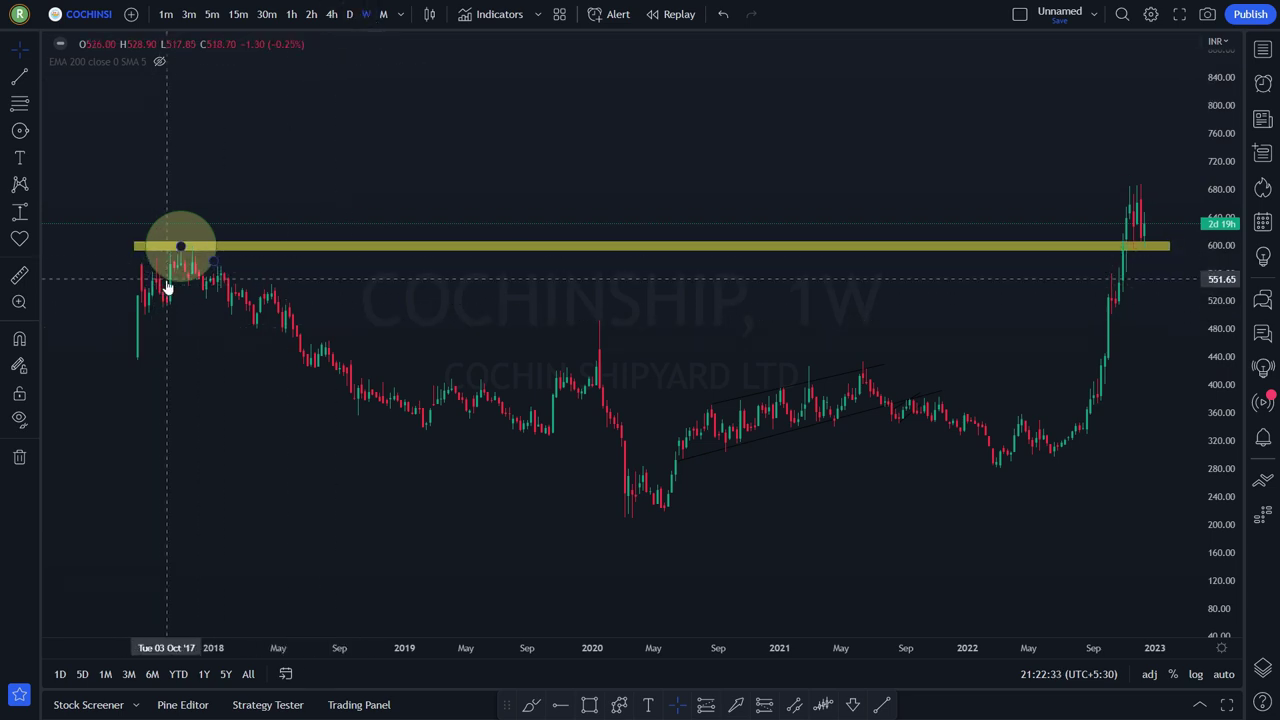
pyautogui.scroll(3, 629, 297)
pyautogui.moveTo(418, 302); pyautogui.dragTo(658, 302)
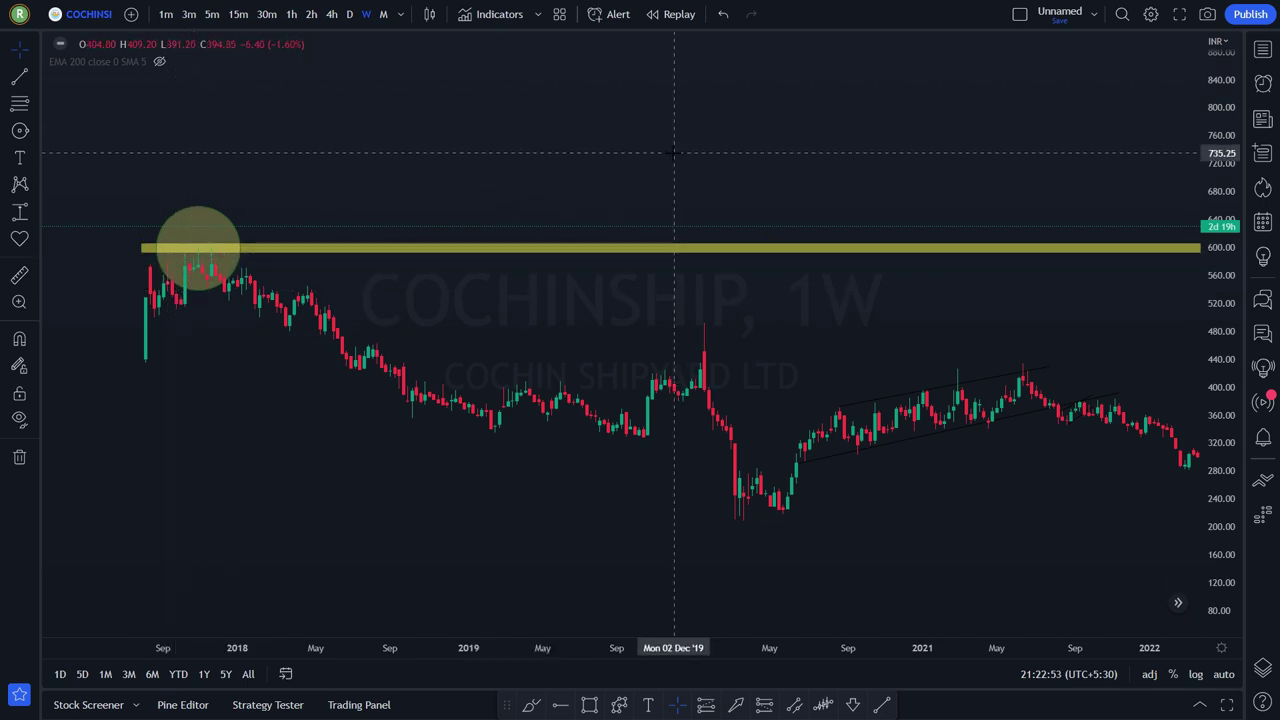
# - Examine the late-2022 breakout above the yellow zone and the weekly candles retesting it
pyautogui.scroll(-2, 674, 153)
pyautogui.moveTo(797, 157); pyautogui.dragTo(541, 165)
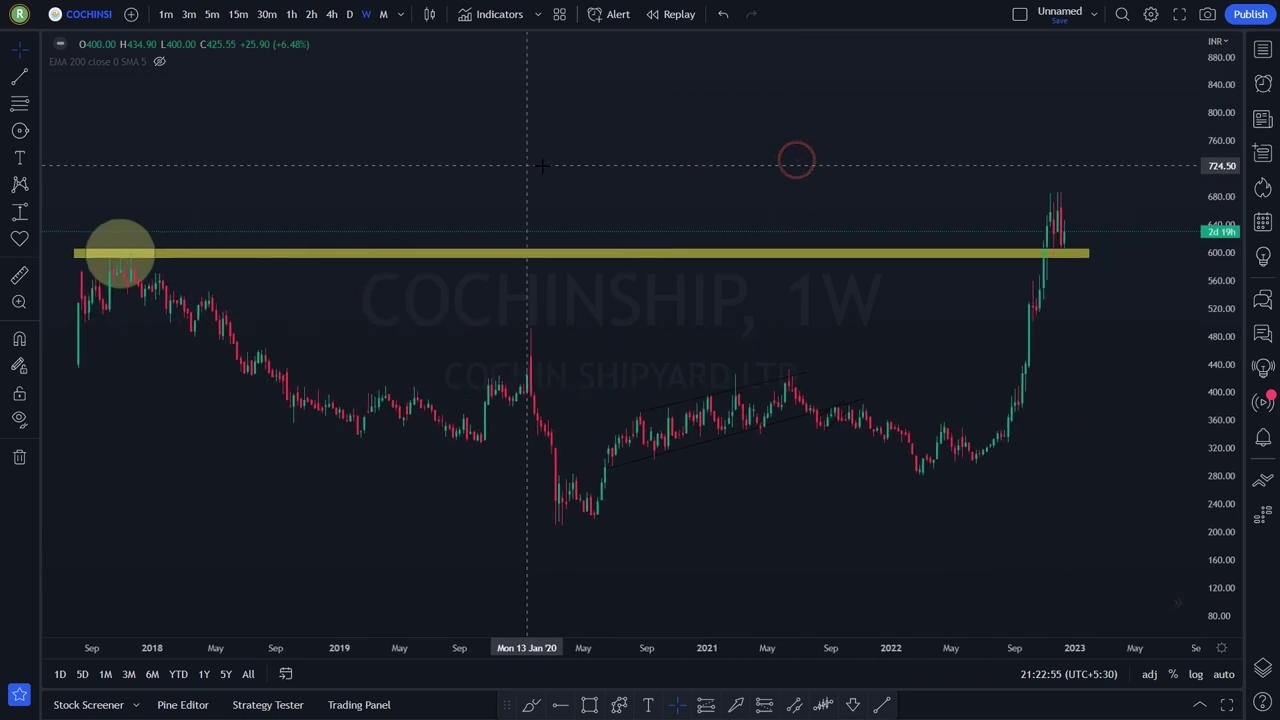
pyautogui.scroll(-1, 550, 164)
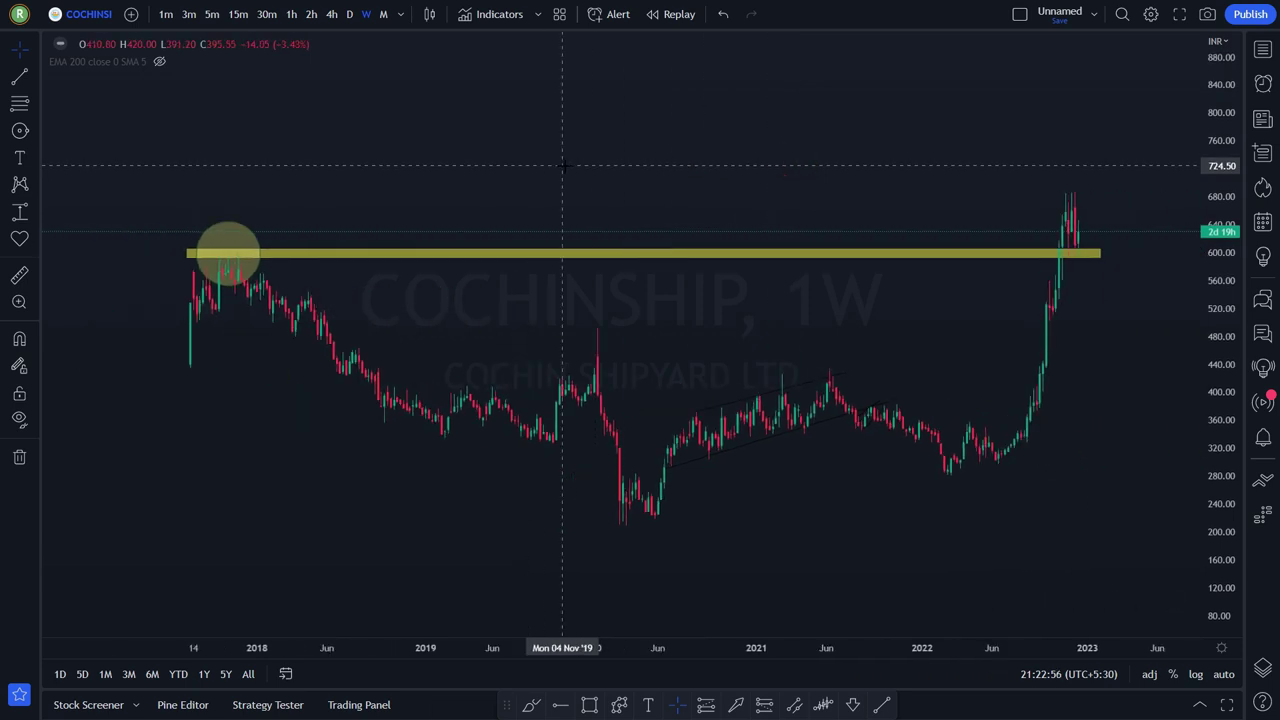
pyautogui.click(1065, 187)
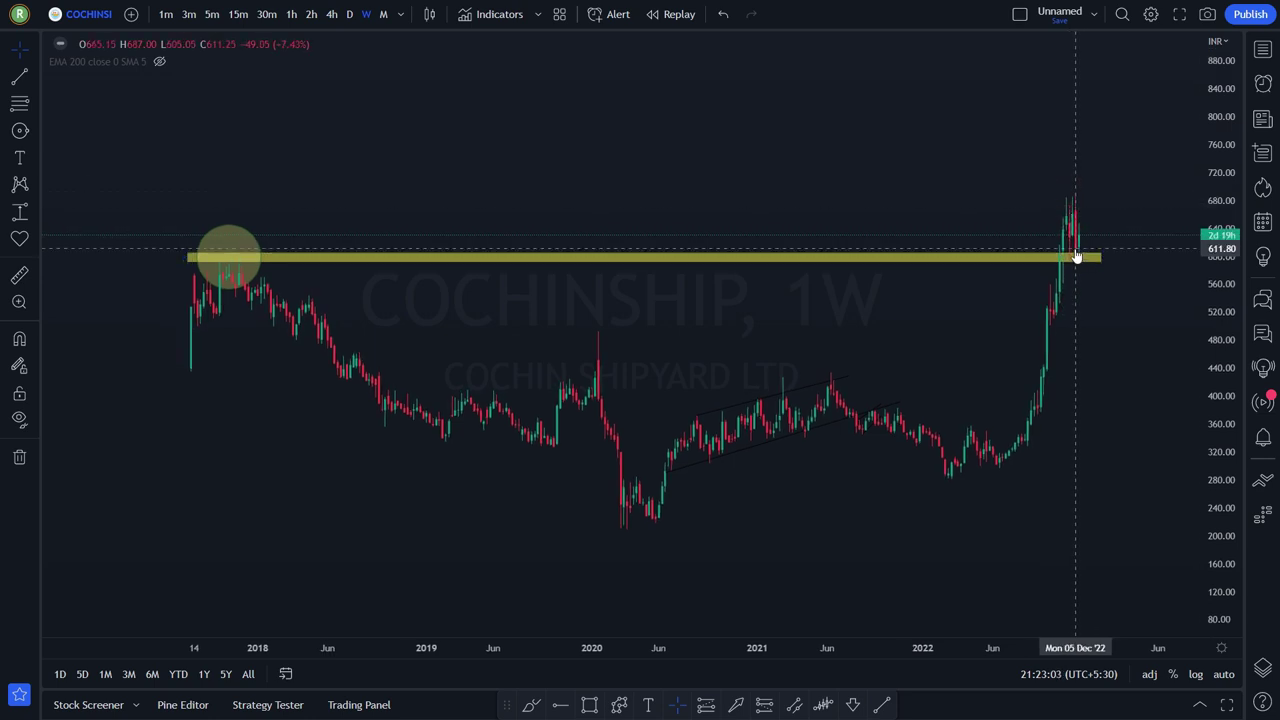
pyautogui.scroll(5, 1075, 250)
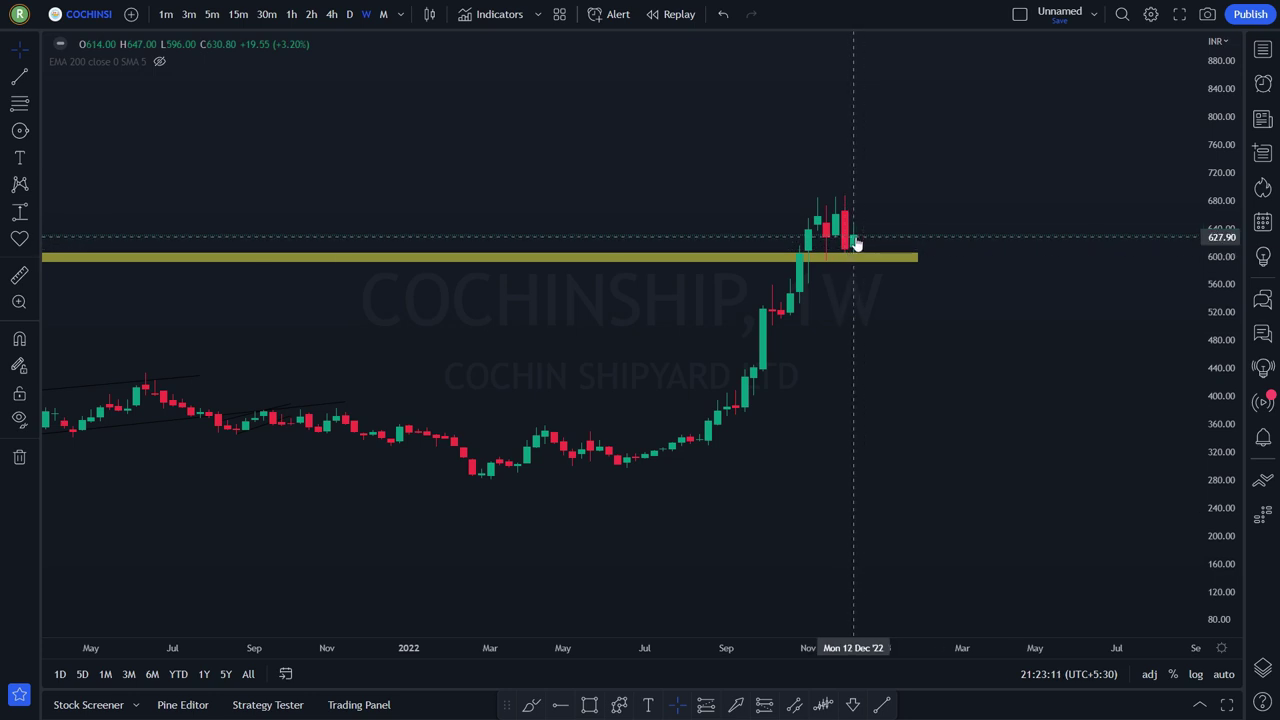
pyautogui.scroll(-8, 853, 262)
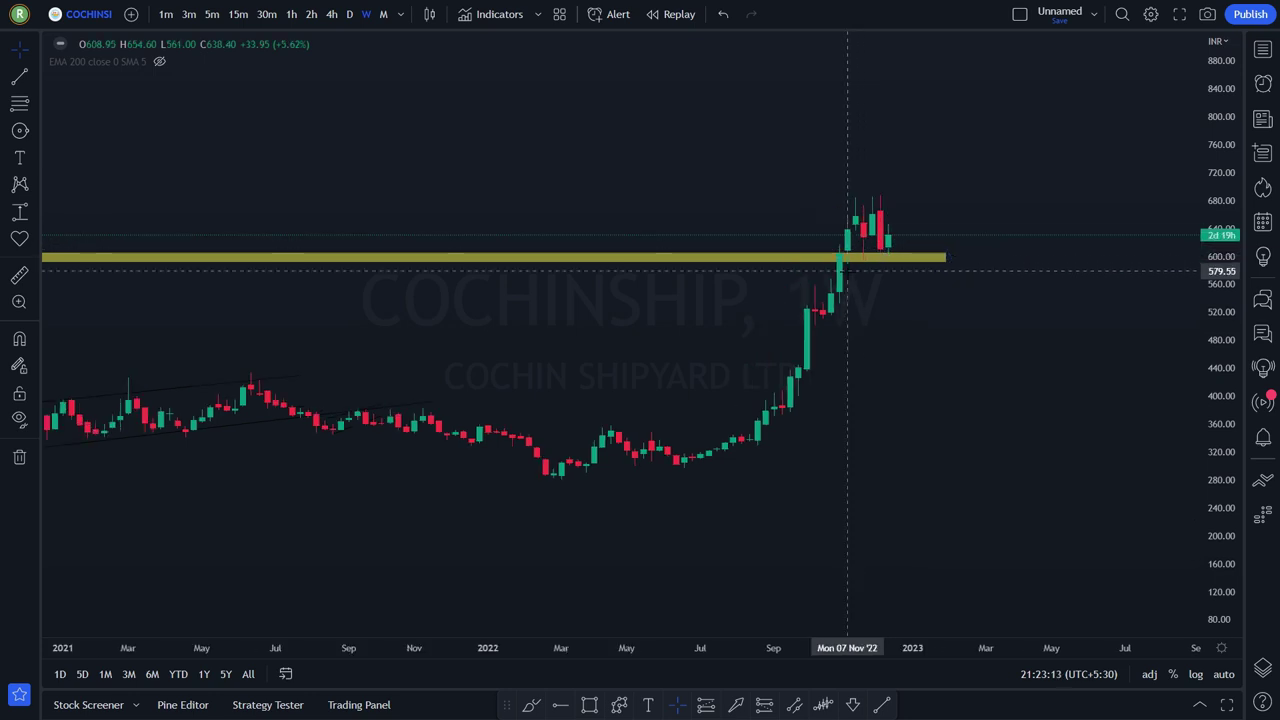
pyautogui.click(264, 250)
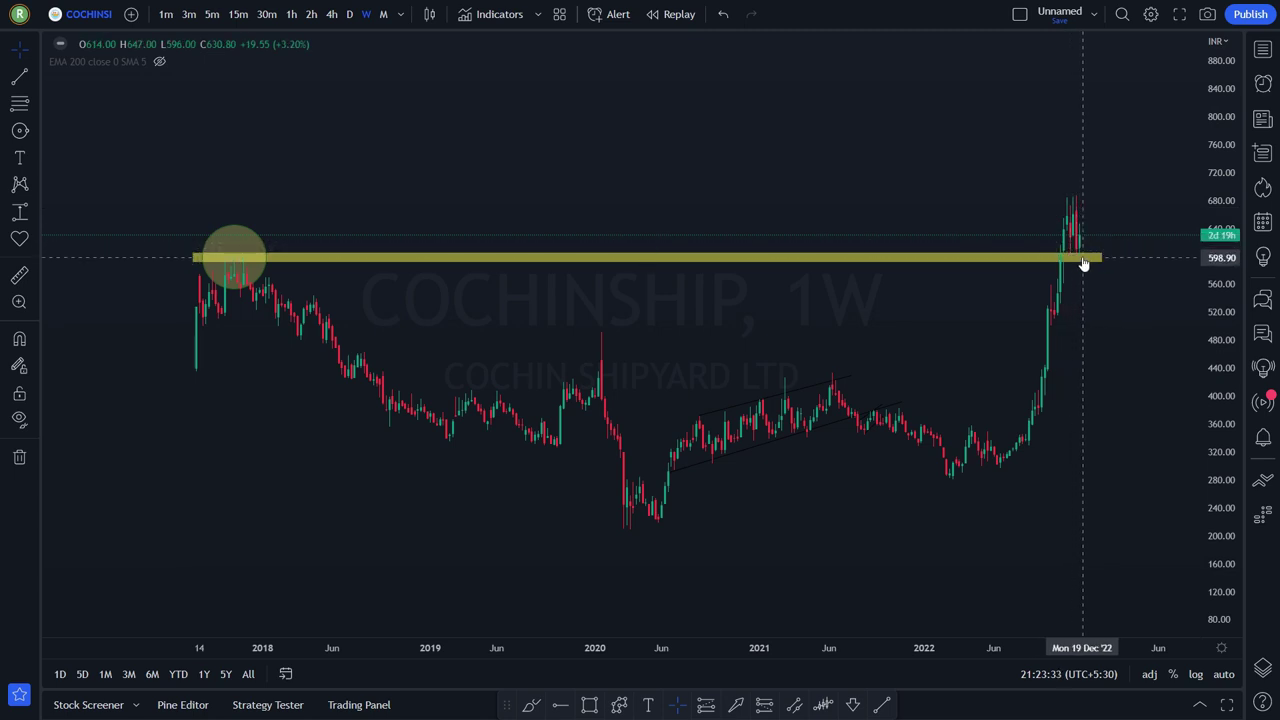
# - Measure the percentage move from the COCHINSHIP yellow zone up to the recent high, and clear the measurement
pyautogui.click(20, 274)
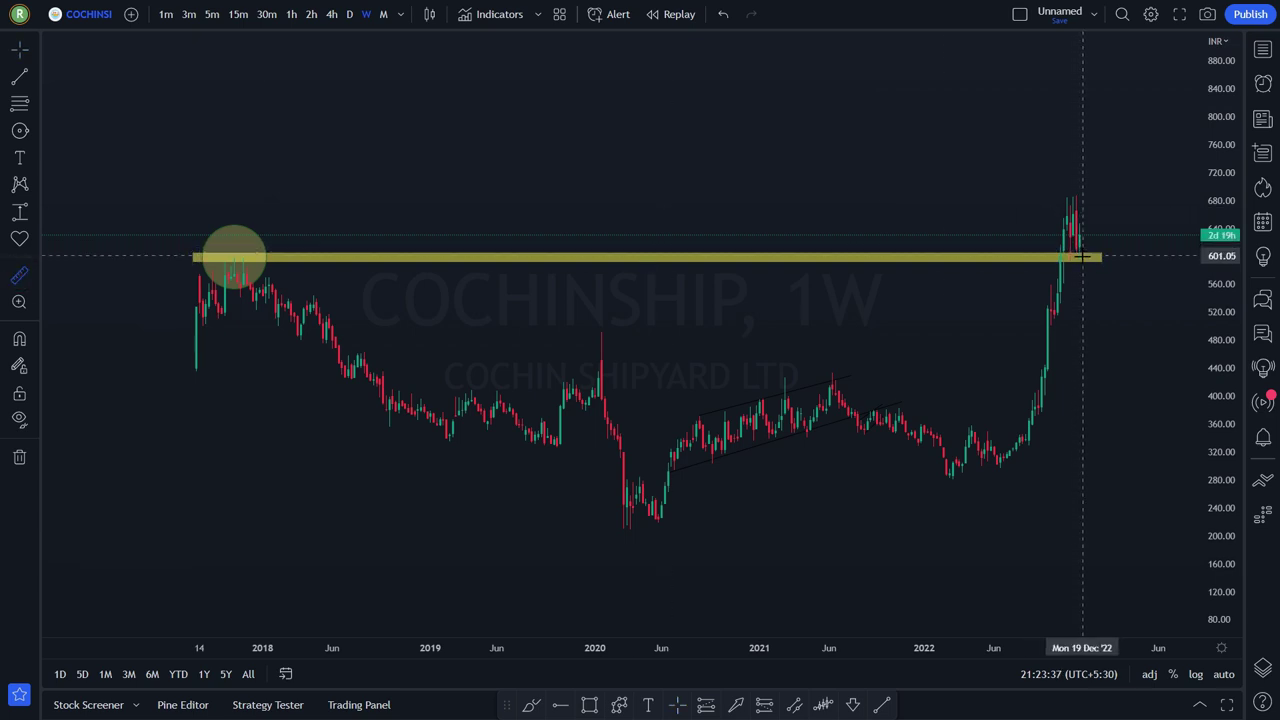
pyautogui.click(1083, 256)
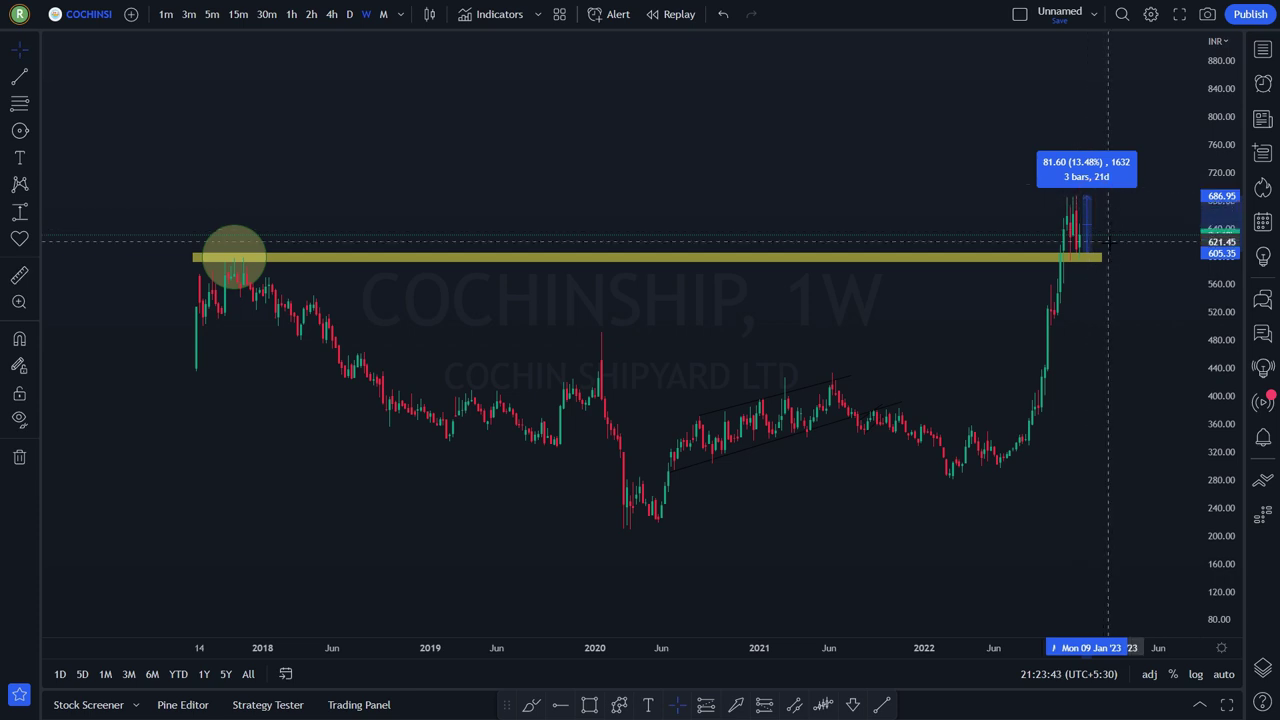
pyautogui.click(1108, 242)
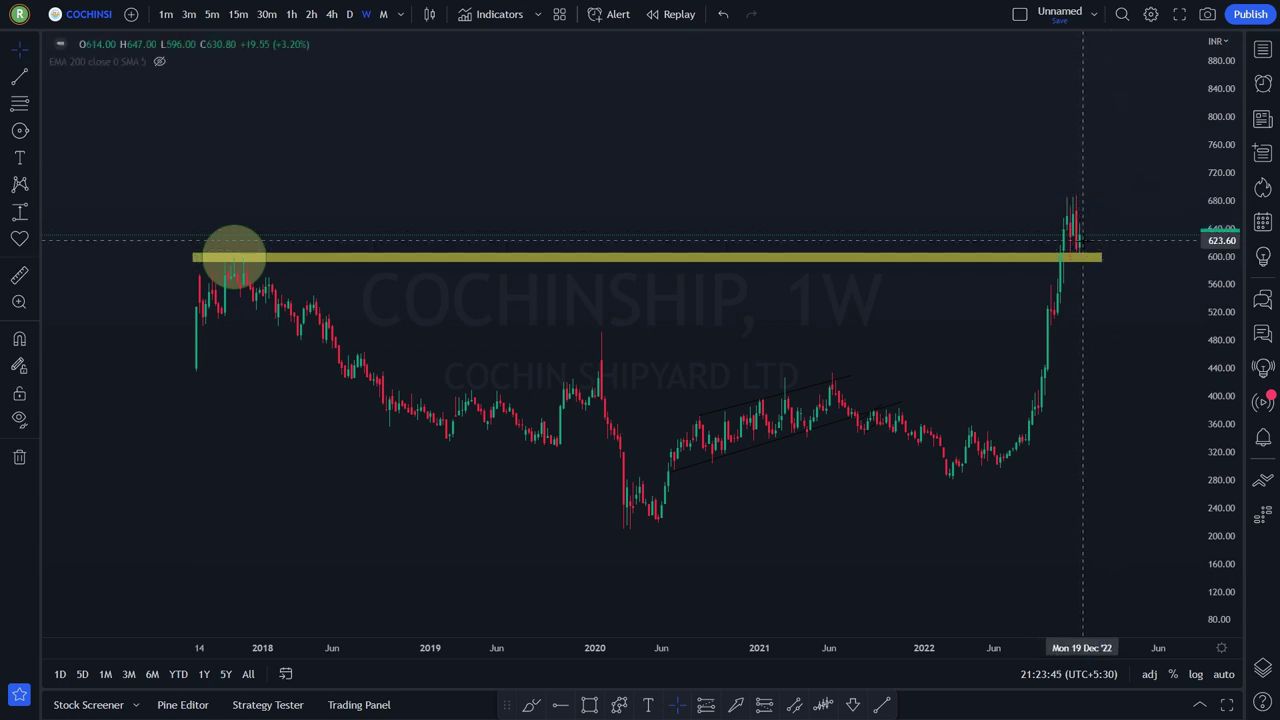
pyautogui.click(1081, 258)
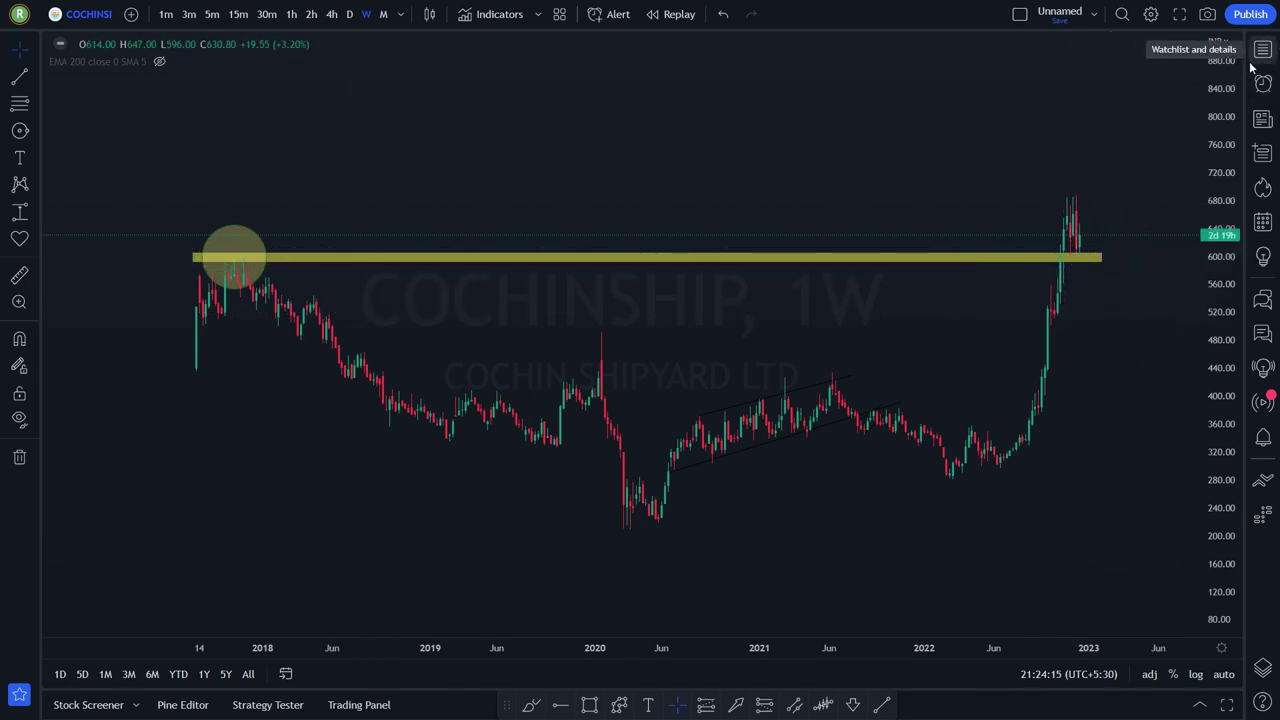
# - Go to the BATAINDIA chart and bring its recent weekly candles and both white trendlines into closer view
pyautogui.press('space')
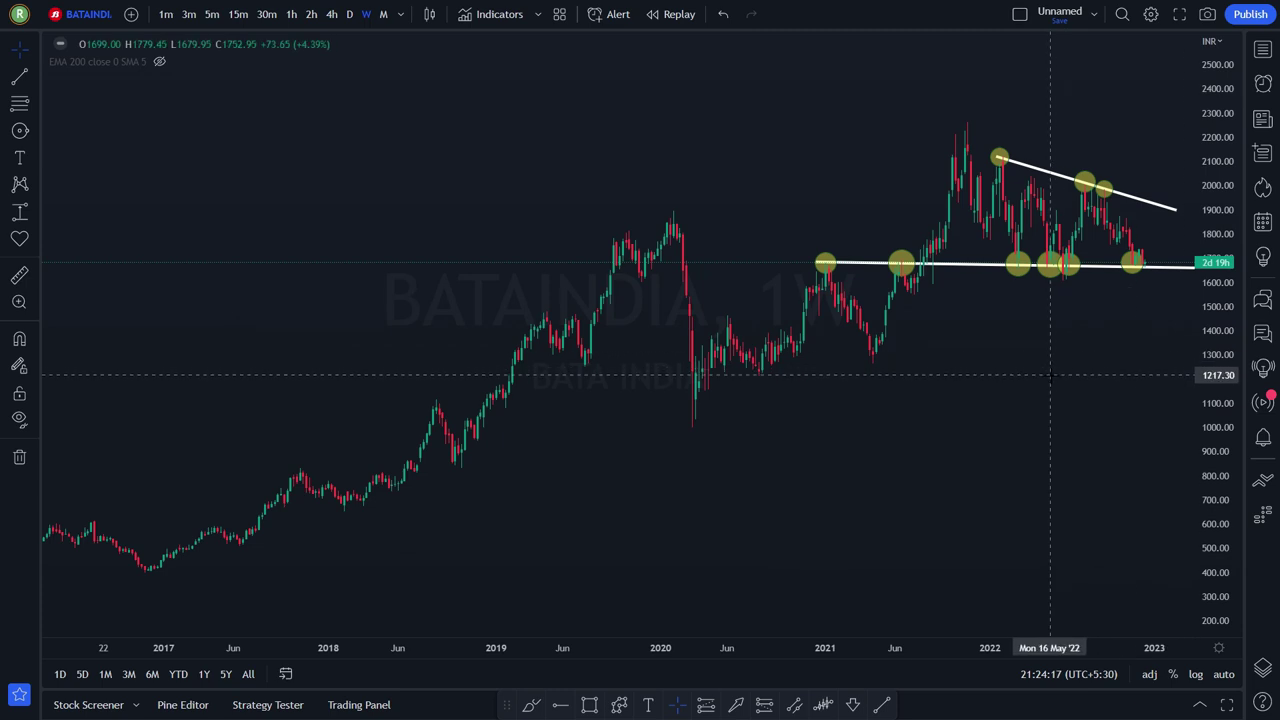
pyautogui.scroll(5, 1050, 375)
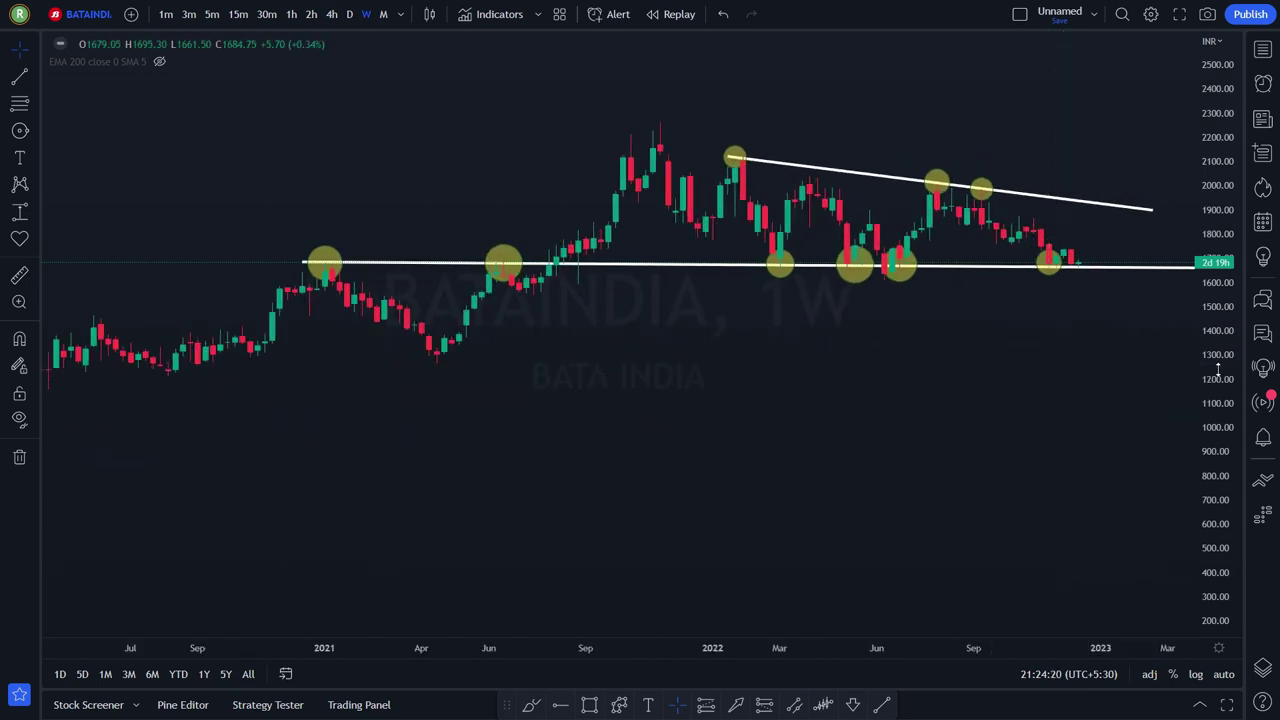
pyautogui.moveTo(1217, 367); pyautogui.dragTo(1216, 340)
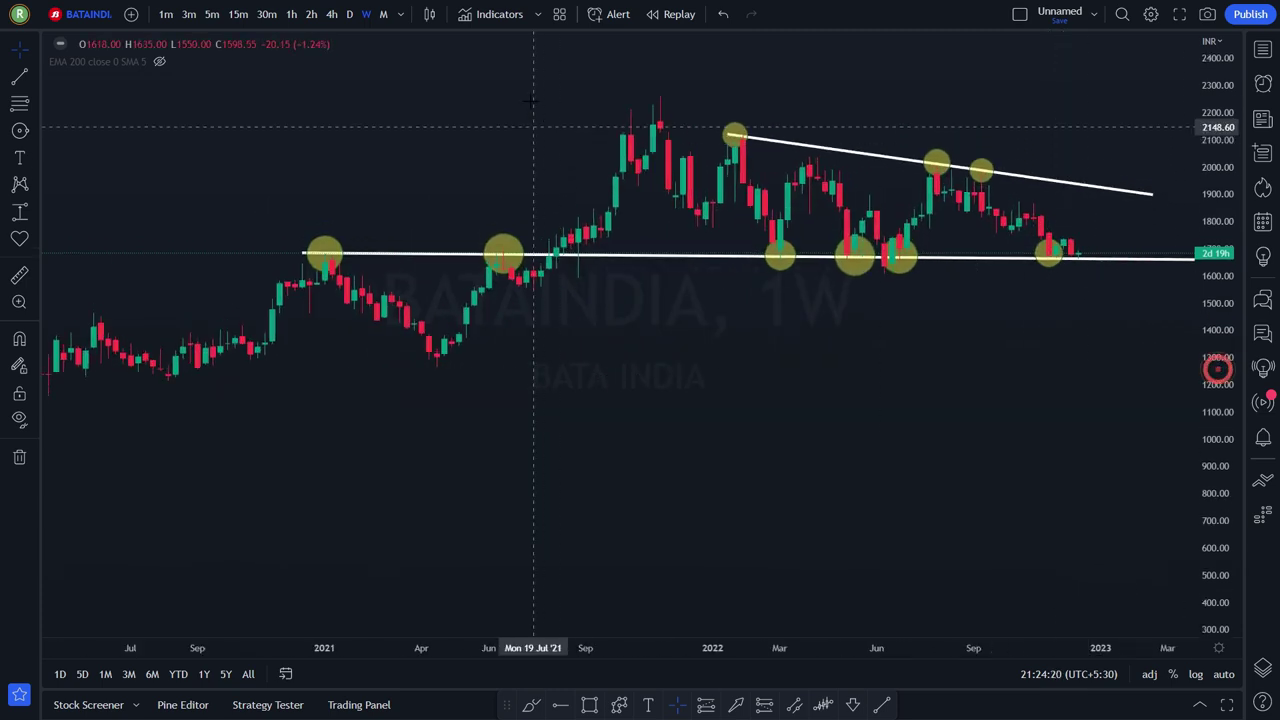
# - Show BATAINDIA on the daily timeframe with the chart view reset, and check both trendlines back to early 2021
pyautogui.click(350, 14)
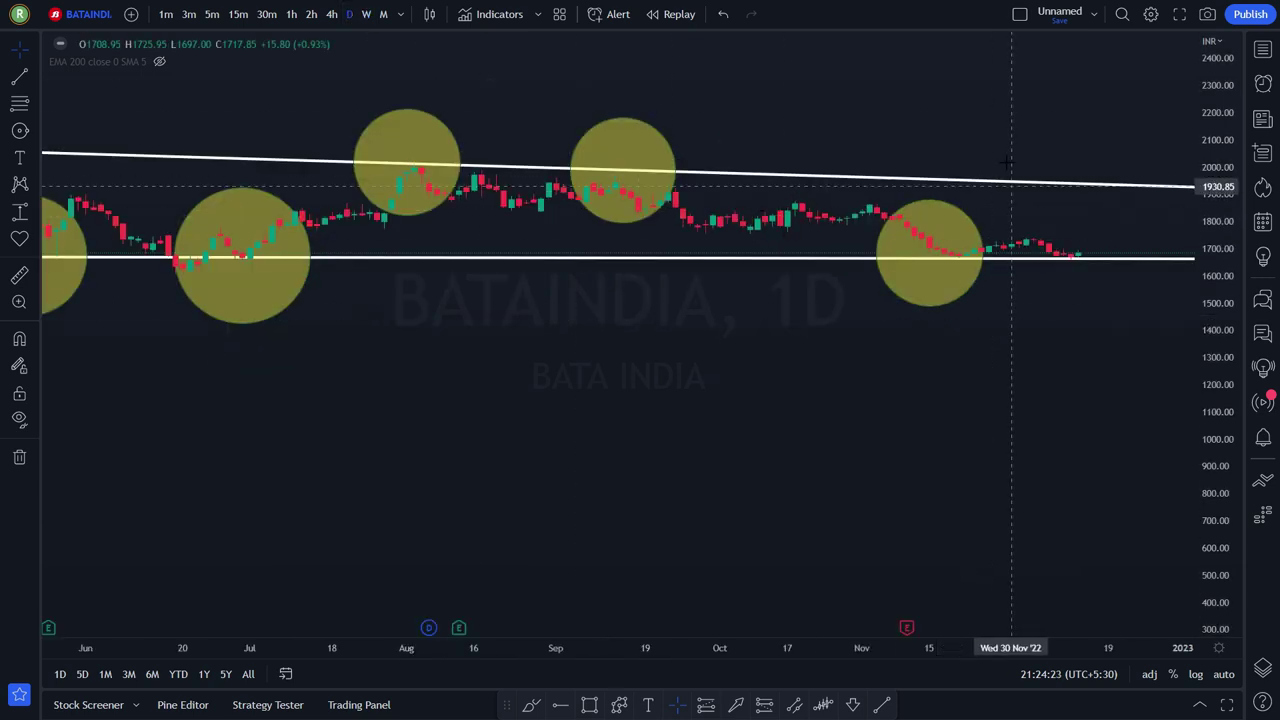
pyautogui.rightClick(1005, 111)
pyautogui.click(1041, 122)
pyautogui.scroll(4, 1049, 141)
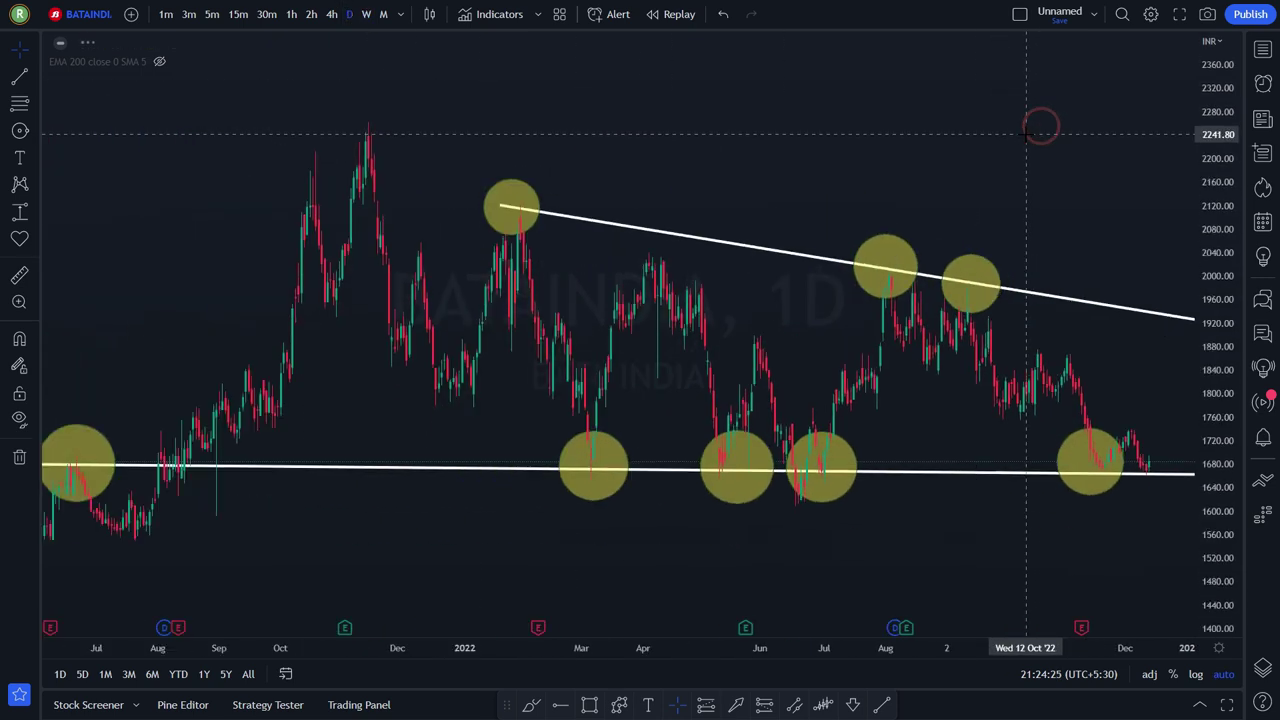
pyautogui.scroll(-1, 1127, 169)
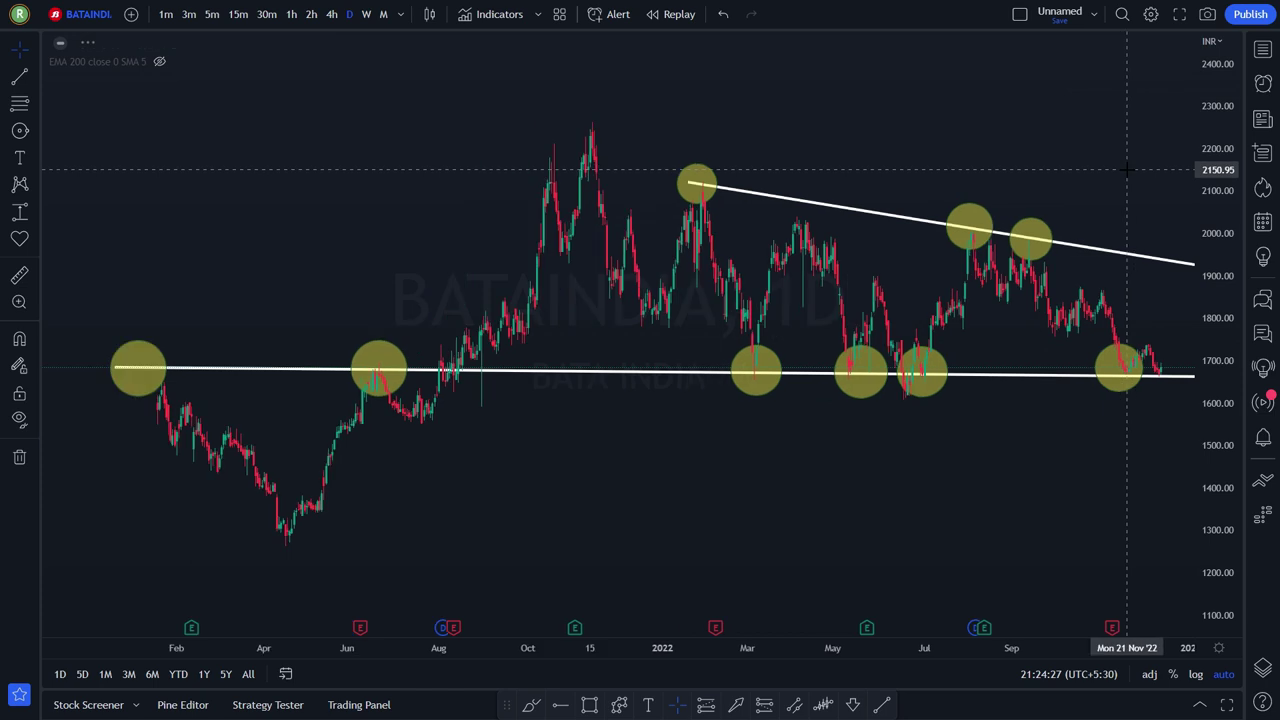
pyautogui.scroll(-2, 1127, 169)
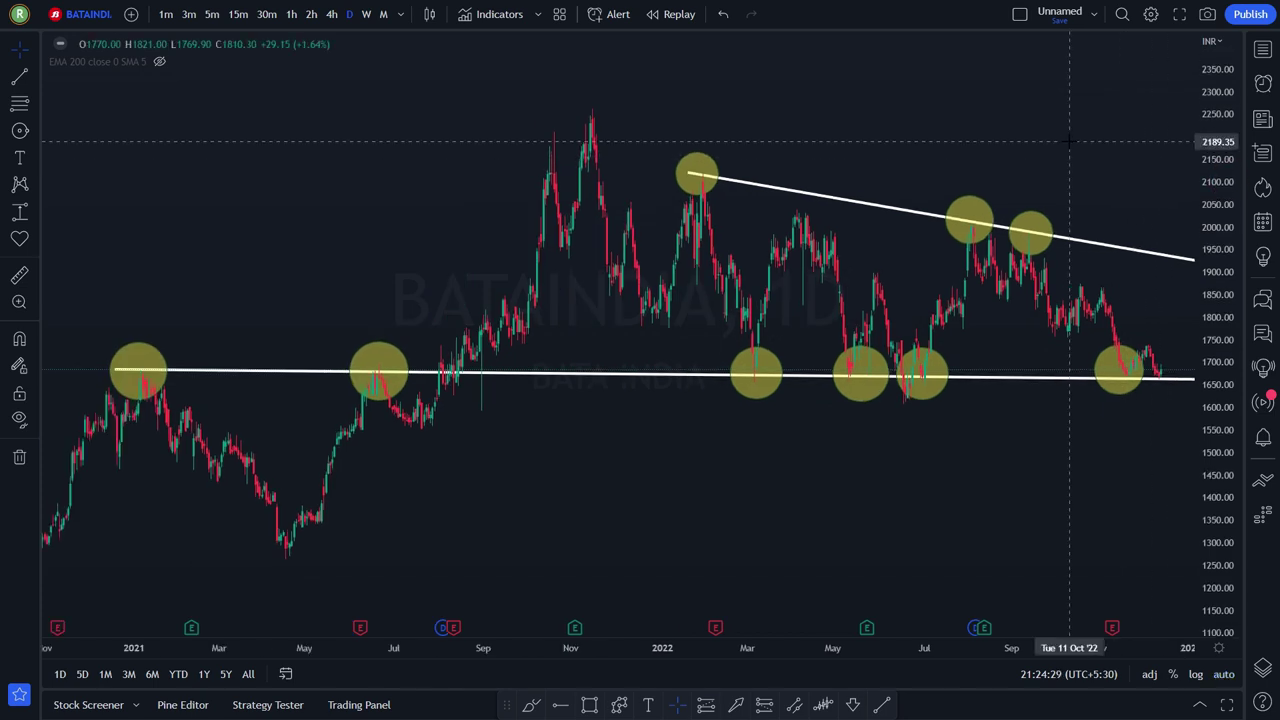
pyautogui.moveTo(1096, 140); pyautogui.dragTo(1066, 138)
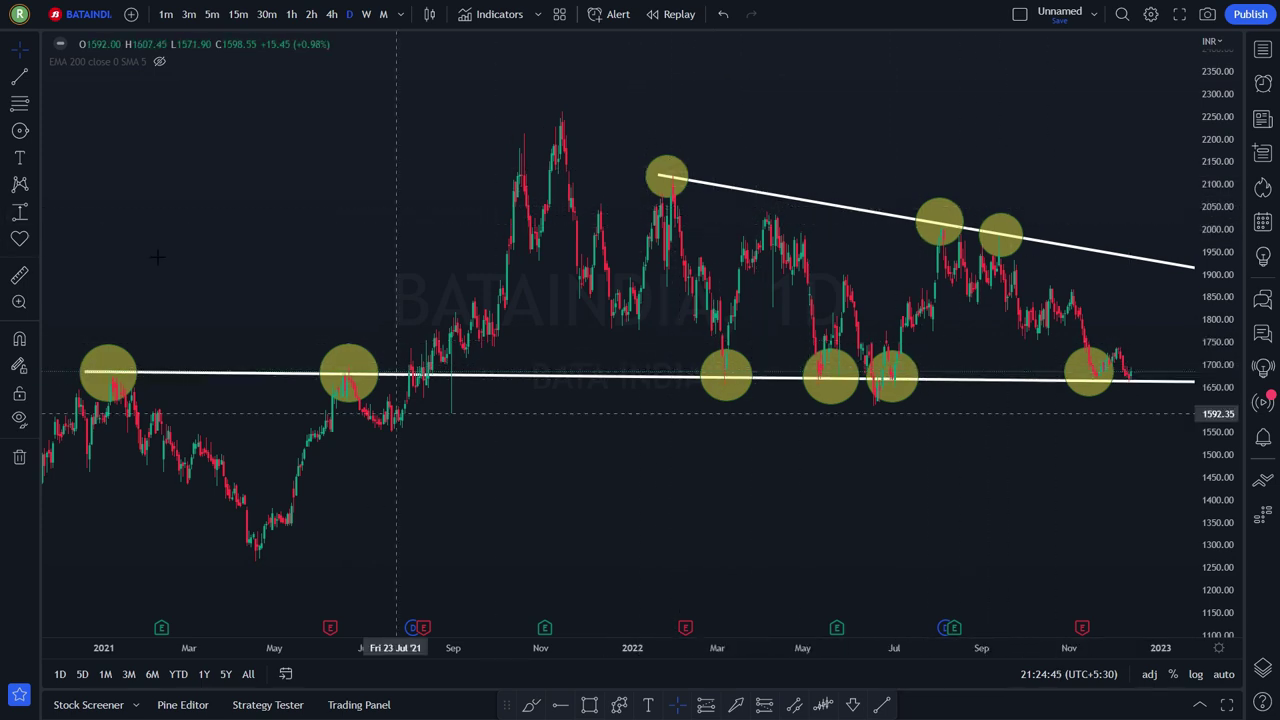
# - Measure the percentage drop from the latest BATAINDIA price to just below the lower trendline, and clear the measurement
pyautogui.click(21, 278)
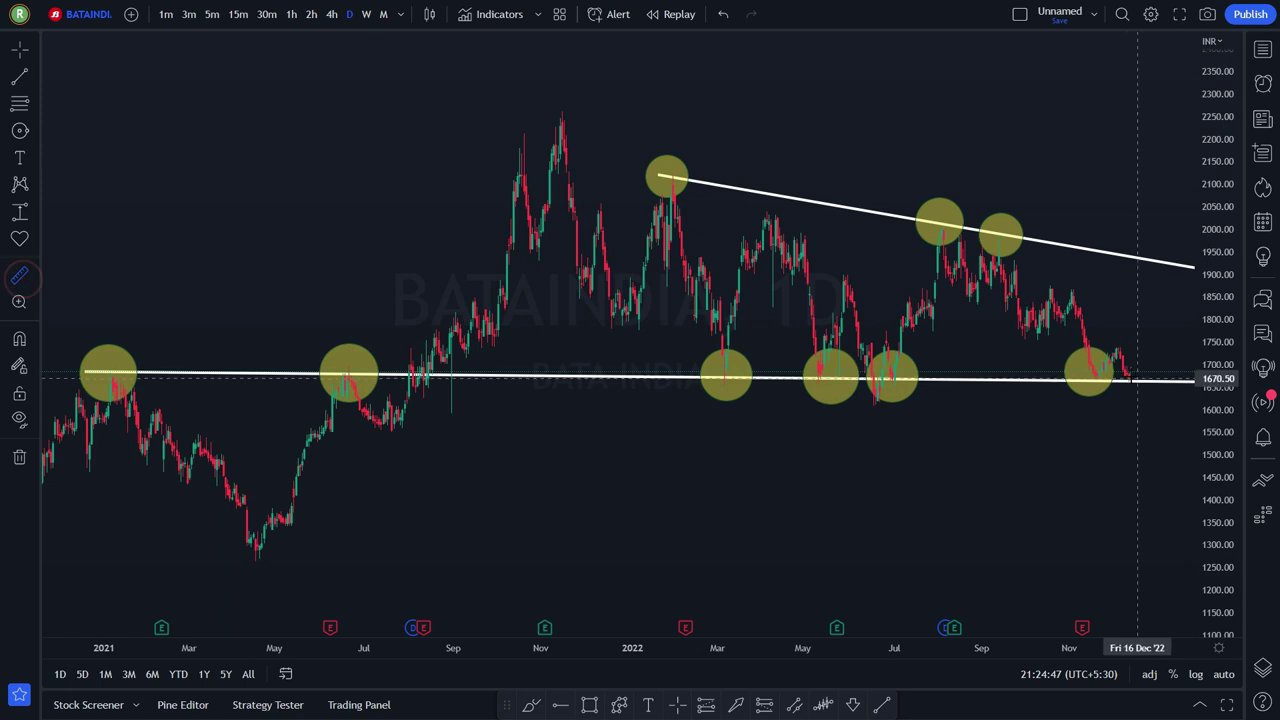
pyautogui.click(1144, 371)
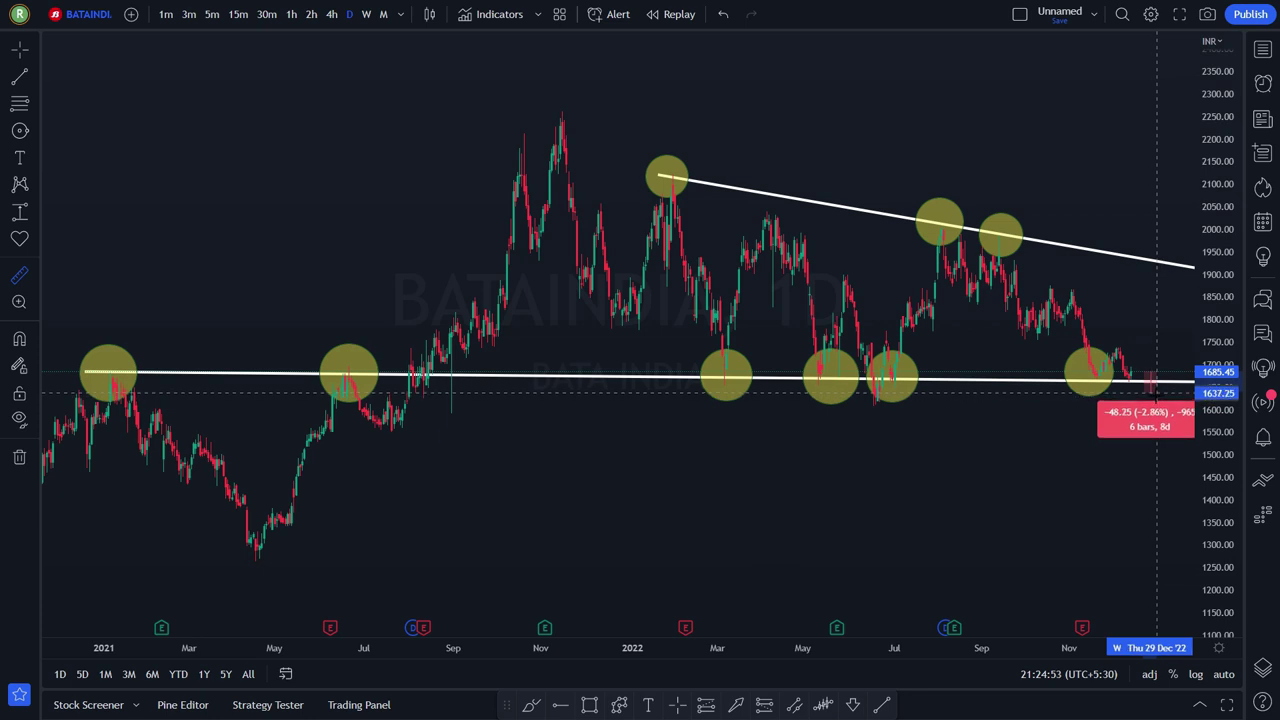
pyautogui.click(1153, 202)
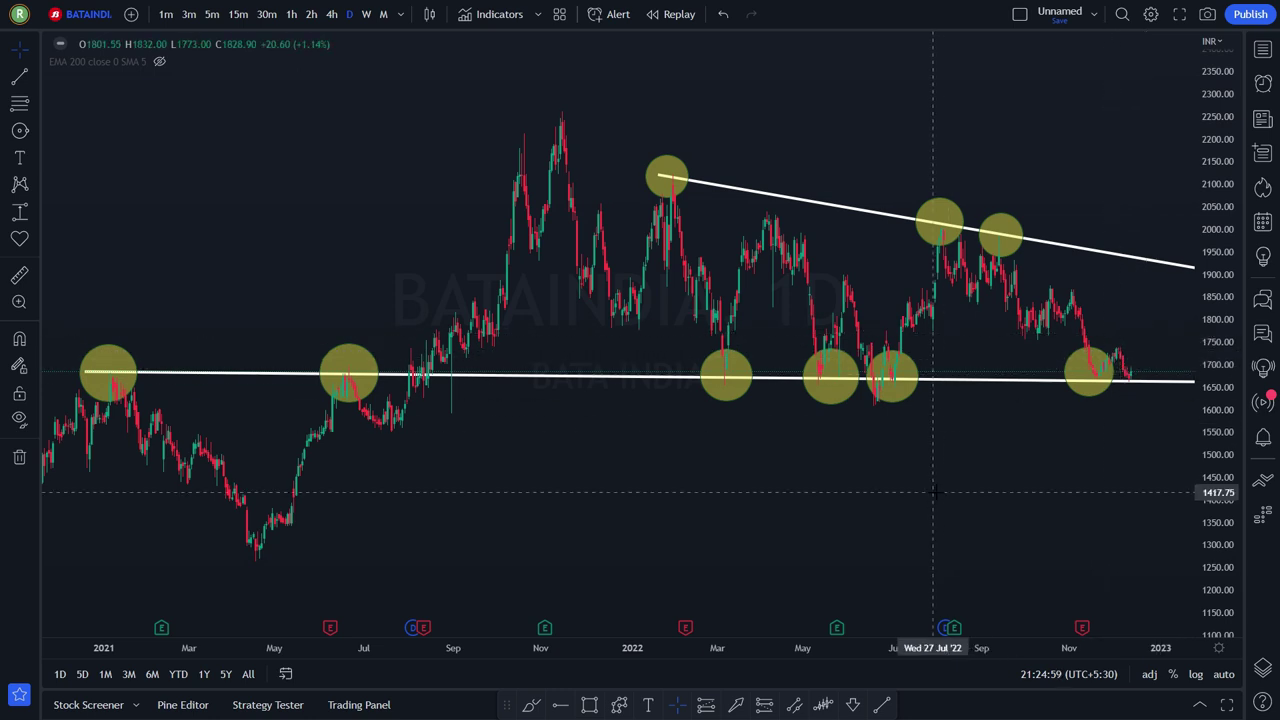
# - Create a Crossing alert on BATAINDIA's lower trendline that triggers Only Once, and review the full trendline
pyautogui.moveTo(931, 491)
pyautogui.mouseDown()
pyautogui.moveTo(1006, 491)
pyautogui.moveTo(913, 489)
pyautogui.mouseUp()
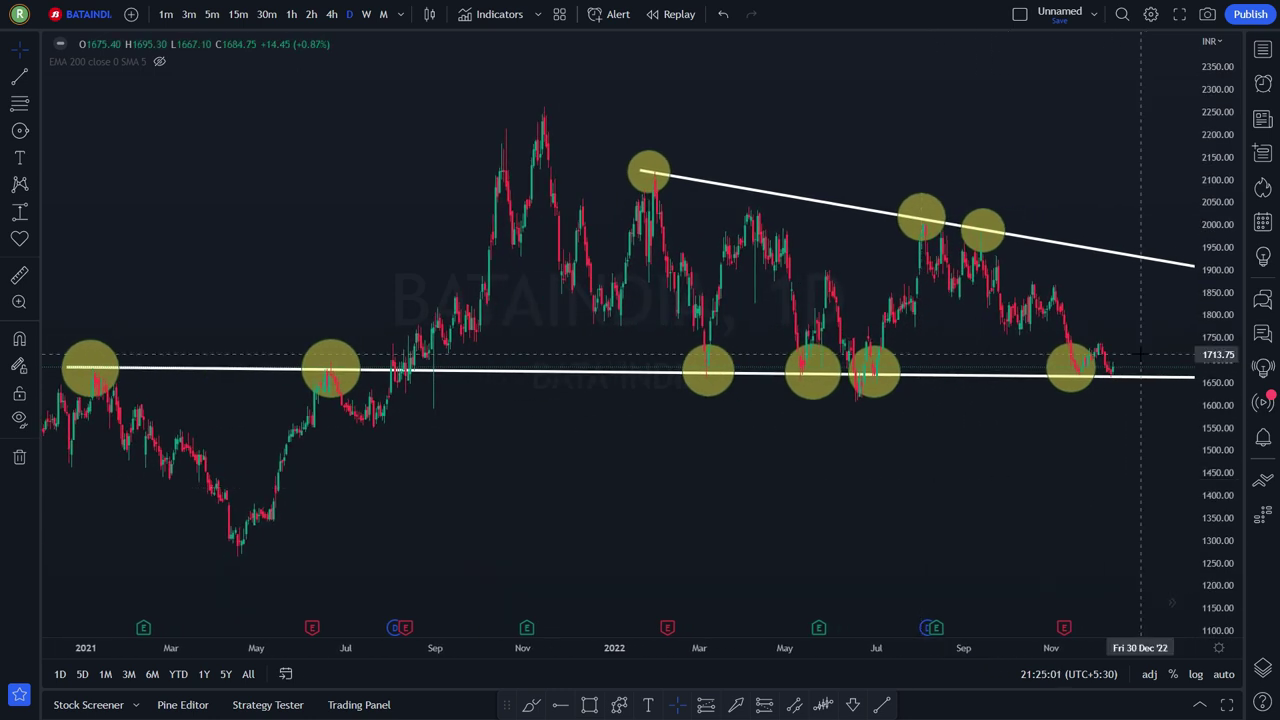
pyautogui.click(1135, 379)
pyautogui.rightClick(1134, 379)
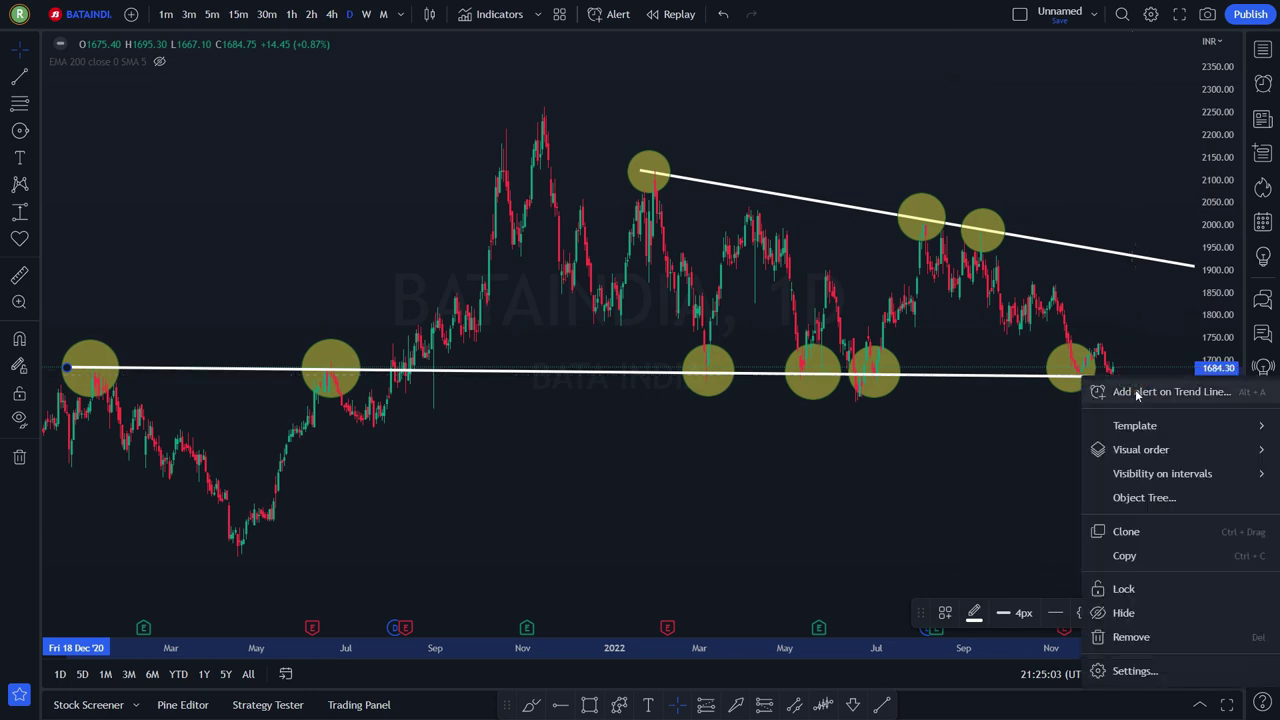
pyautogui.click(1136, 393)
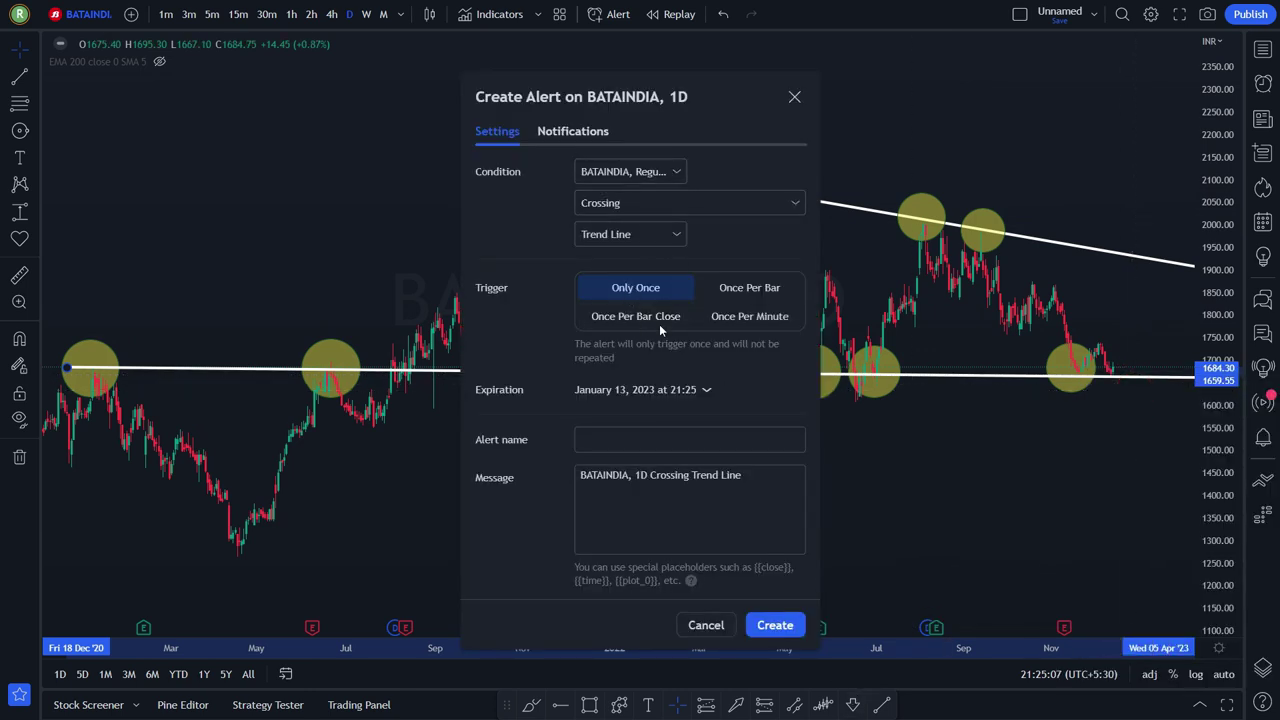
pyautogui.click(628, 284)
pyautogui.click(776, 625)
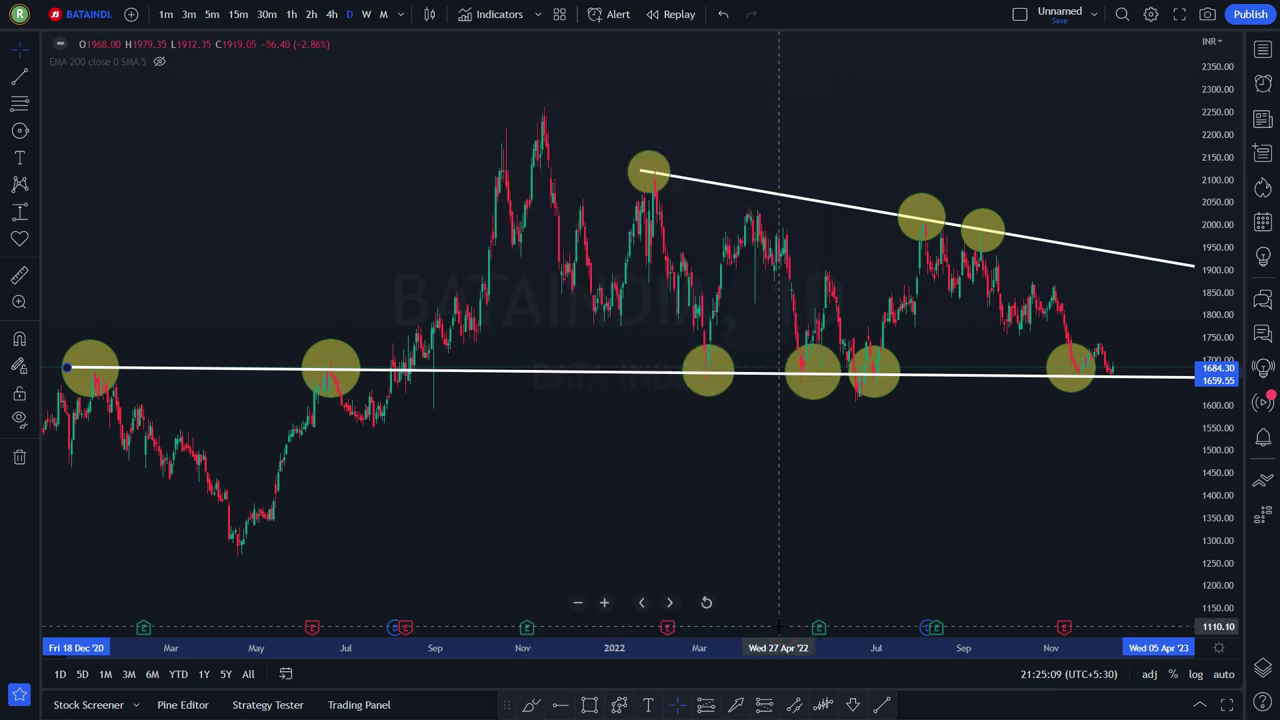
pyautogui.scroll(-3, 361, 452)
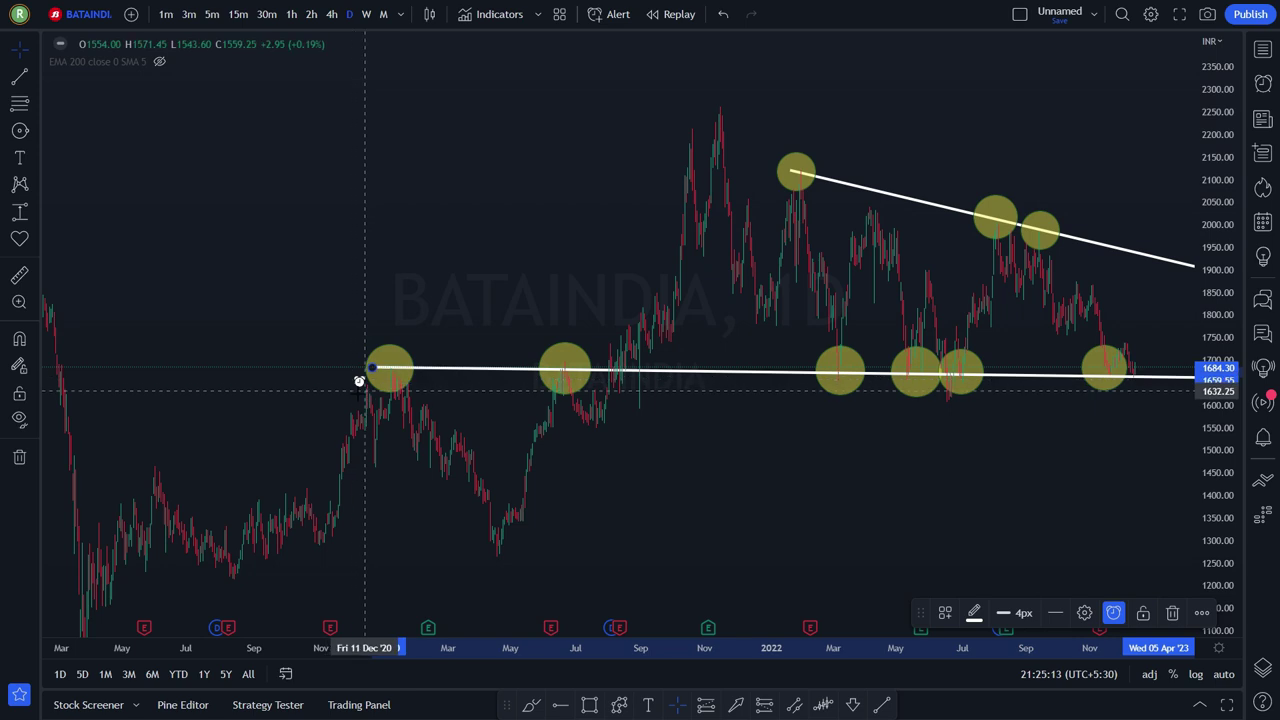
pyautogui.moveTo(1006, 460); pyautogui.dragTo(786, 460)
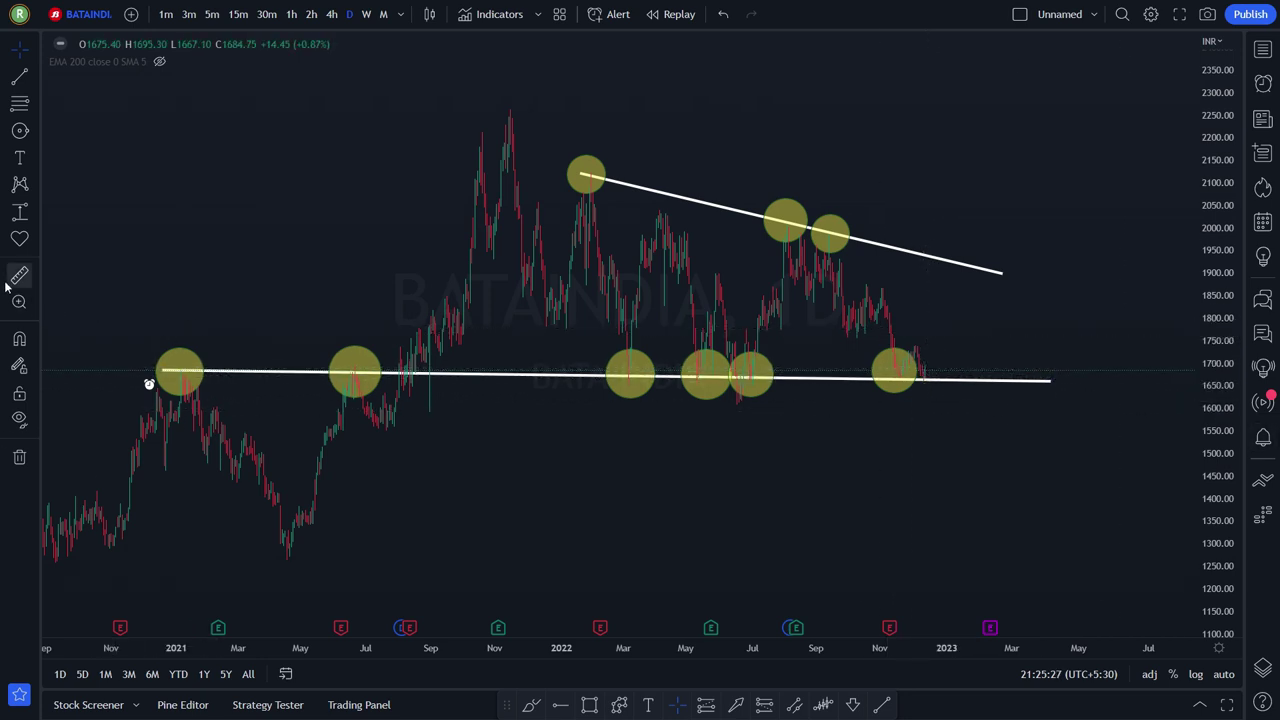
# - Draw a Long Position at the latest BATAINDIA candle with entry about 1685, stop about 1650 and target about 1930 at the upper trendline
pyautogui.click(31, 212)
pyautogui.click(83, 217)
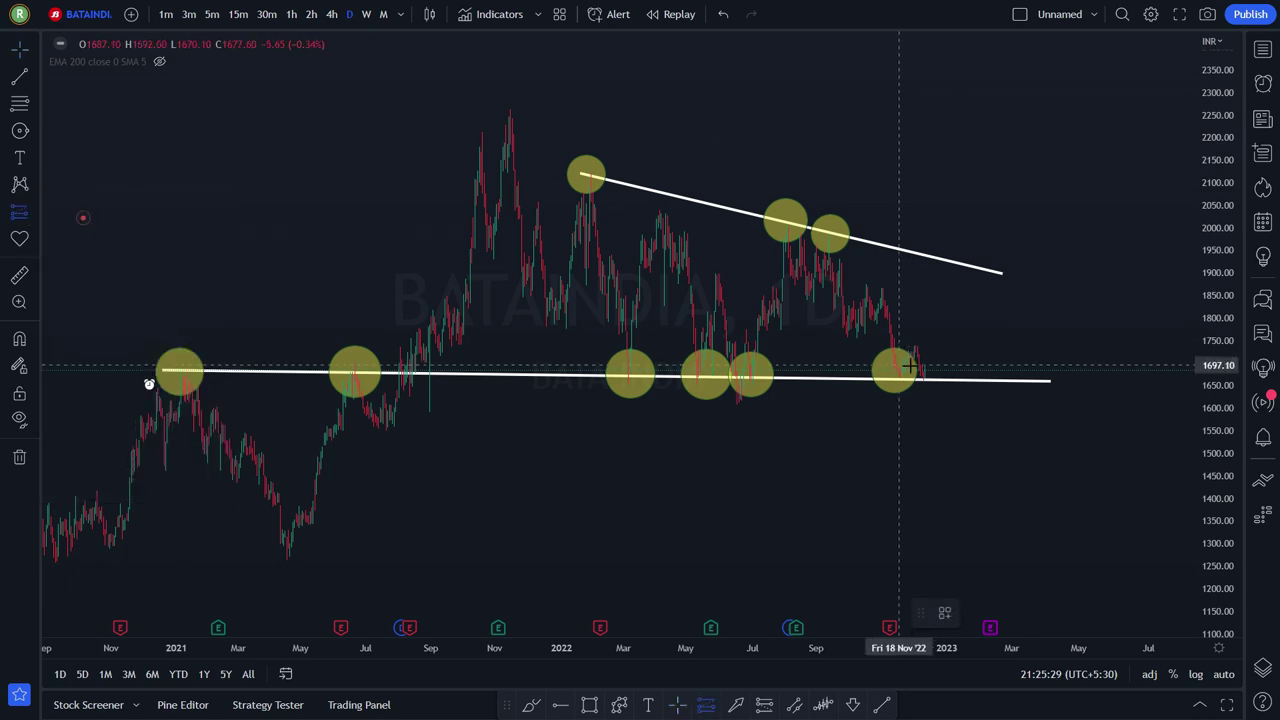
pyautogui.click(930, 370)
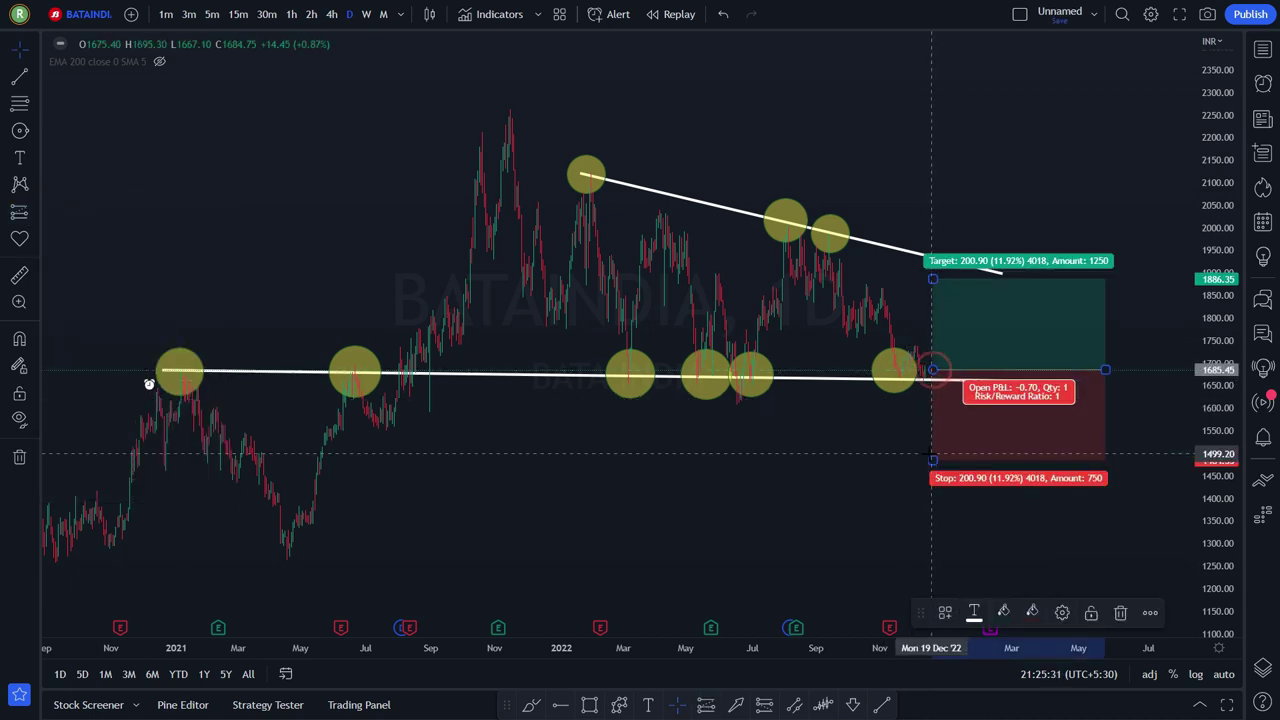
pyautogui.moveTo(932, 461); pyautogui.dragTo(932, 385)
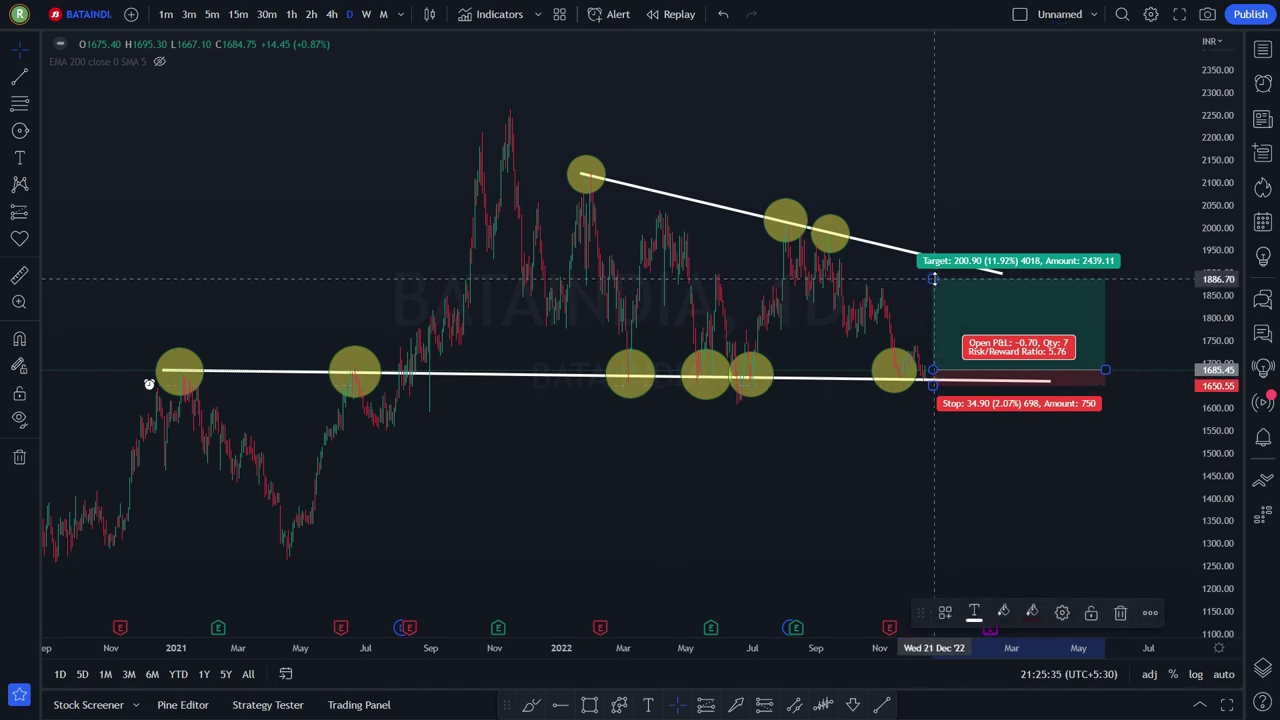
pyautogui.moveTo(933, 278); pyautogui.dragTo(933, 259)
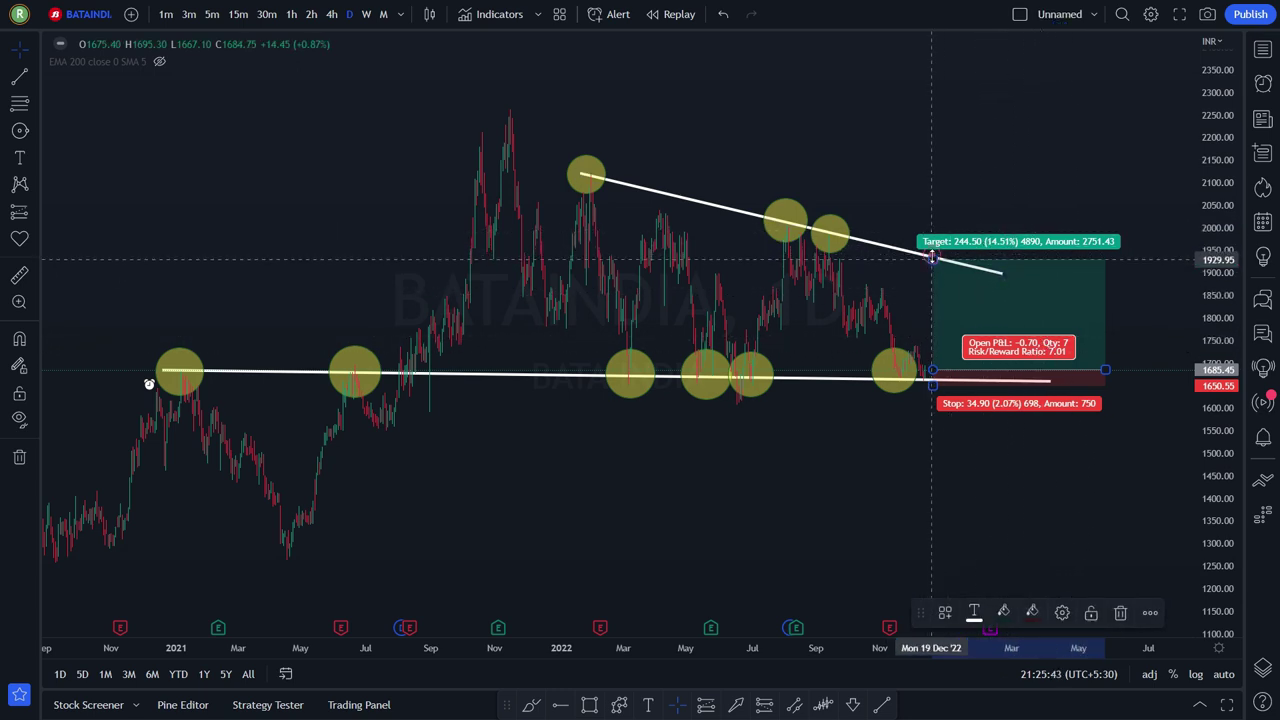
# - Lower the BATAINDIA Long Position's target to about 1757, and delete the position after moving it up to the upper trendline
pyautogui.moveTo(931, 256); pyautogui.dragTo(931, 338)
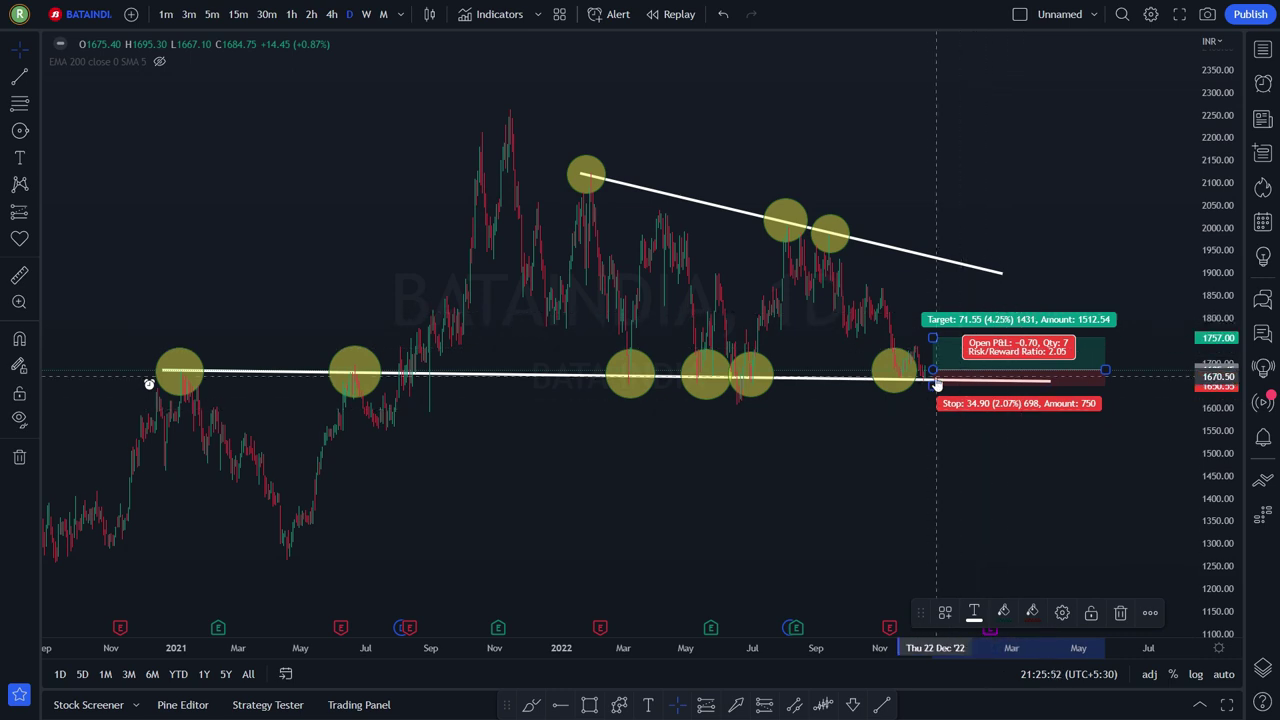
pyautogui.moveTo(953, 350); pyautogui.dragTo(953, 252)
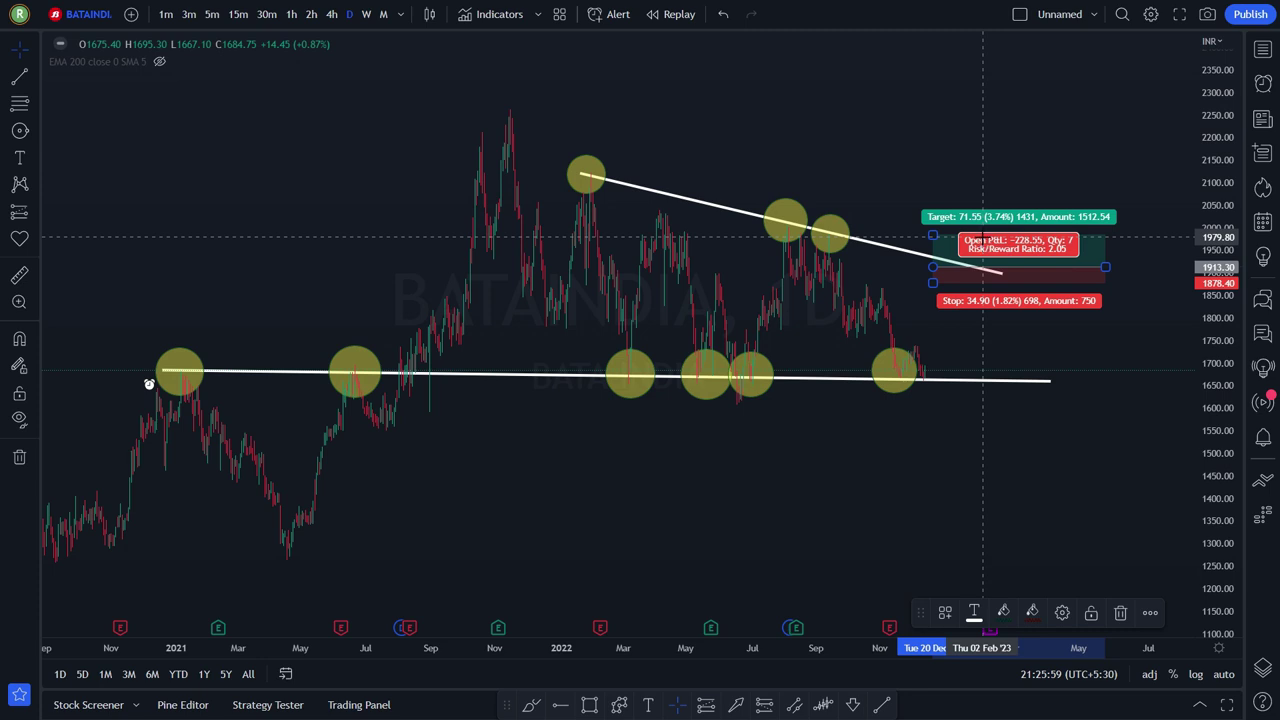
pyautogui.press('Delete')
# - Go to the BAJAJELEC chart and review its daily price action from 2020 to the latest candles
pyautogui.press('space')
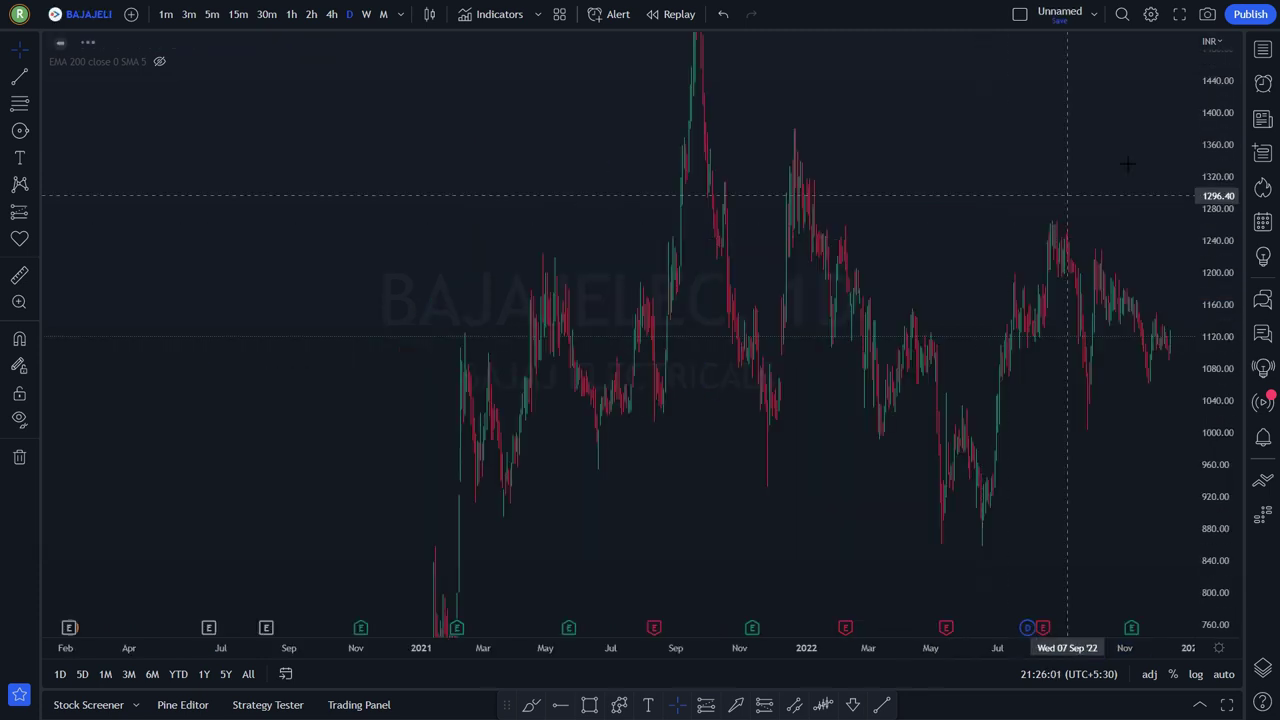
pyautogui.moveTo(1227, 75); pyautogui.dragTo(1224, 443)
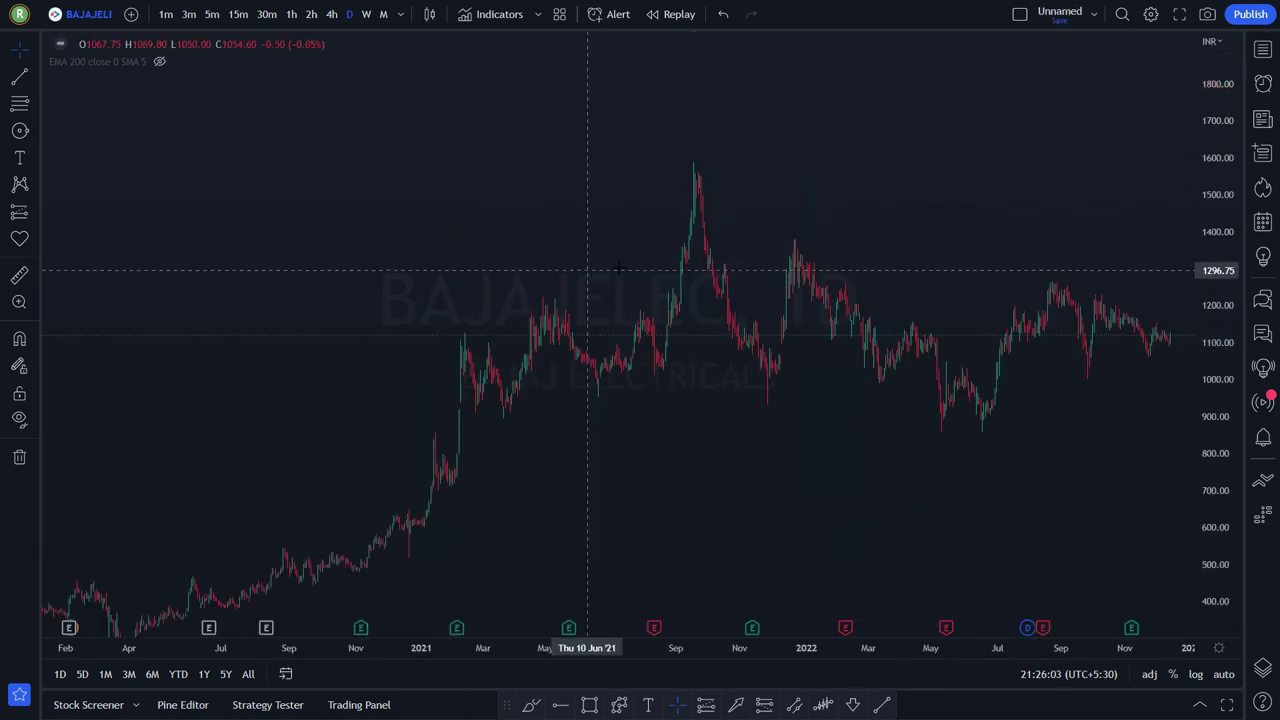
pyautogui.scroll(-3, 714, 262)
pyautogui.scroll(1, 822, 280)
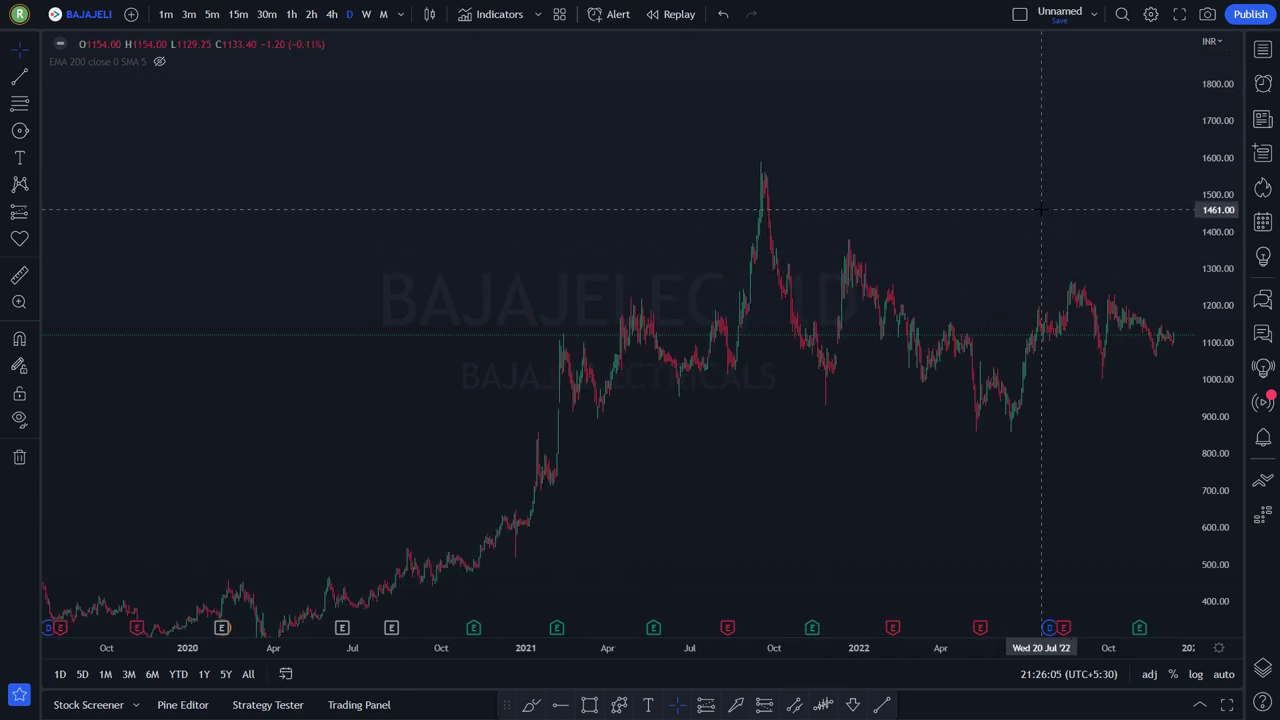
pyautogui.moveTo(1041, 209); pyautogui.dragTo(770, 209)
# - Go to the BAJAJ_AUTO chart and examine its daily candles against all four white trendlines, leaving room after the latest price
pyautogui.press('space')
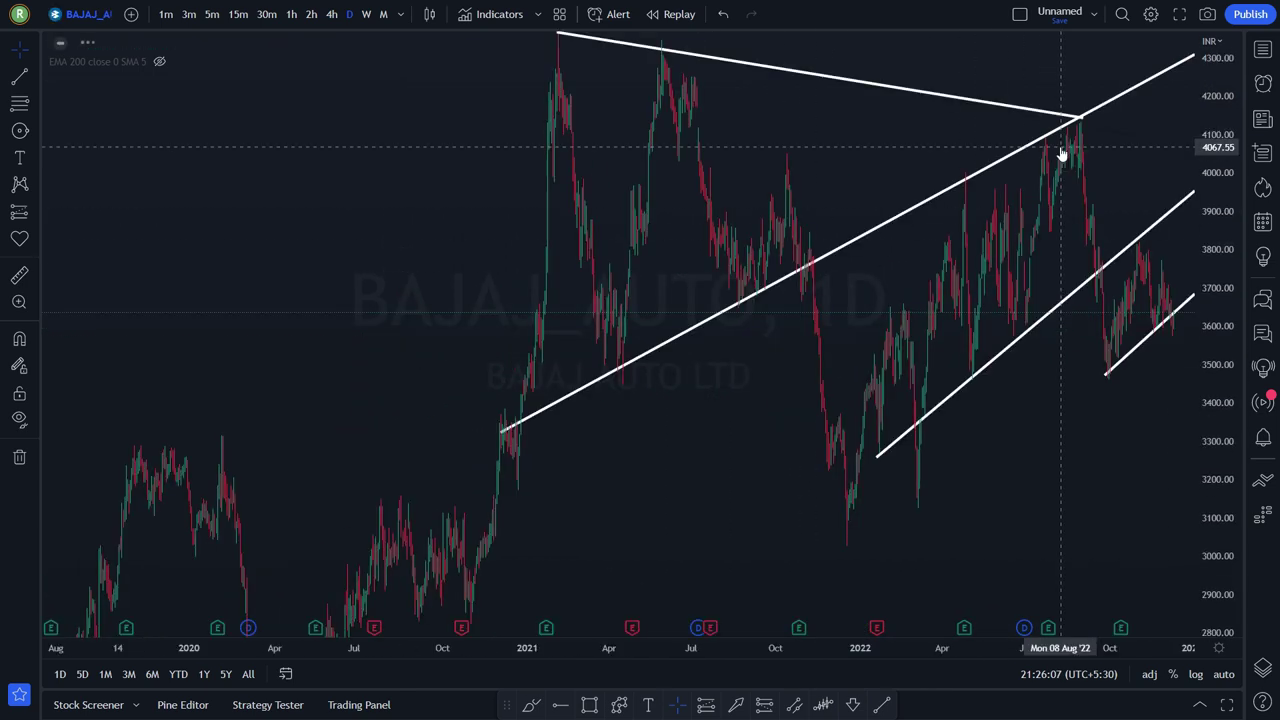
pyautogui.moveTo(1213, 65); pyautogui.dragTo(1234, 345)
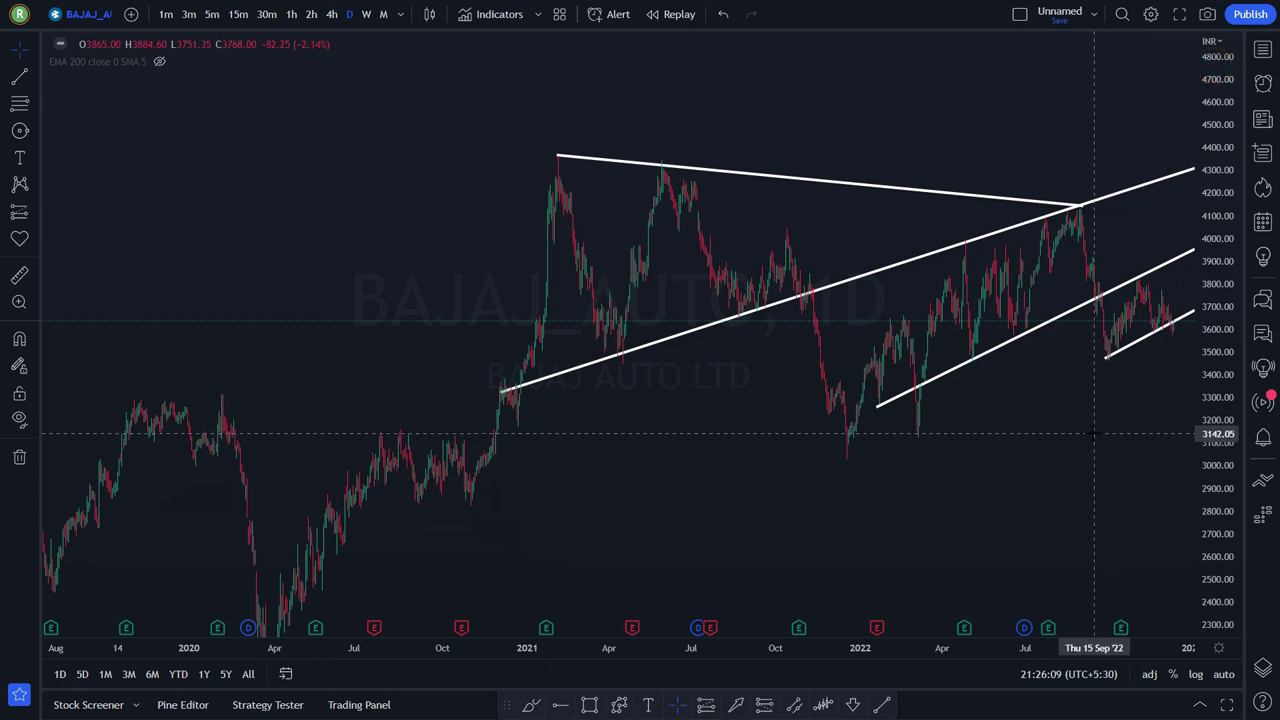
pyautogui.moveTo(1089, 434); pyautogui.dragTo(912, 466)
pyautogui.scroll(2, 905, 355)
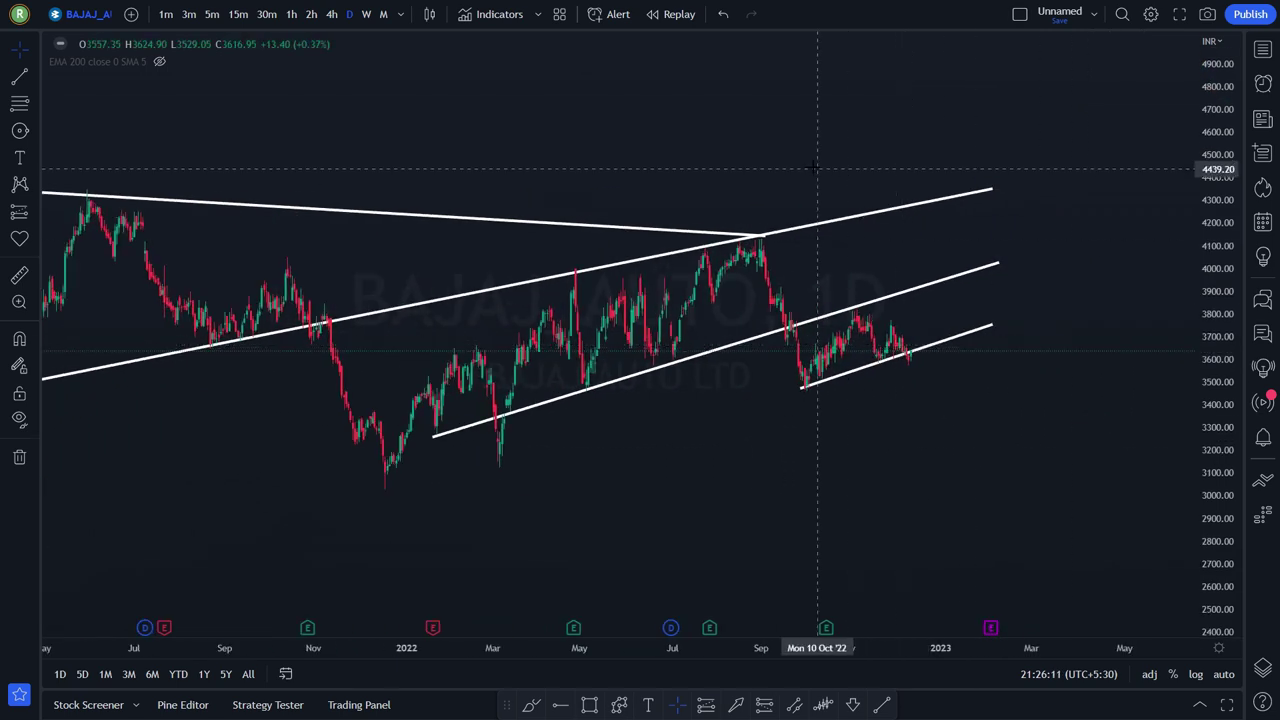
pyautogui.moveTo(806, 163); pyautogui.dragTo(1031, 137)
pyautogui.scroll(-2, 1040, 137)
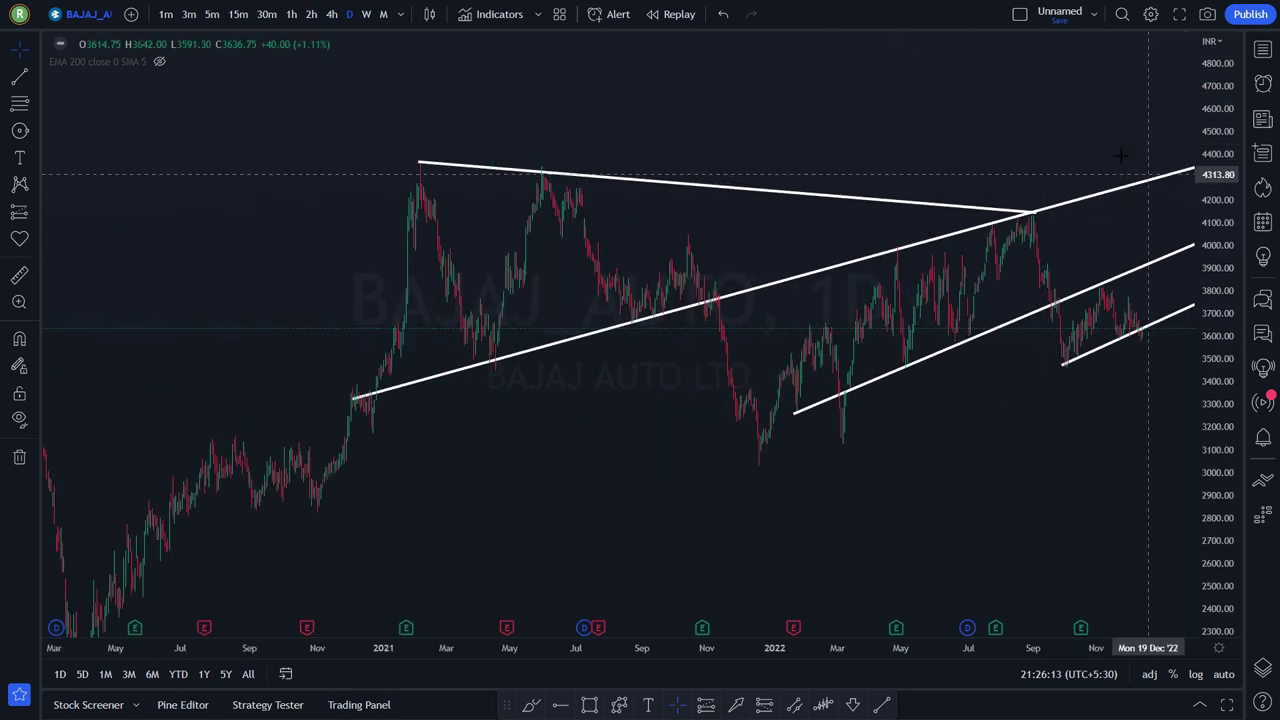
pyautogui.scroll(1, 1105, 136)
pyautogui.moveTo(1105, 136); pyautogui.dragTo(1008, 163)
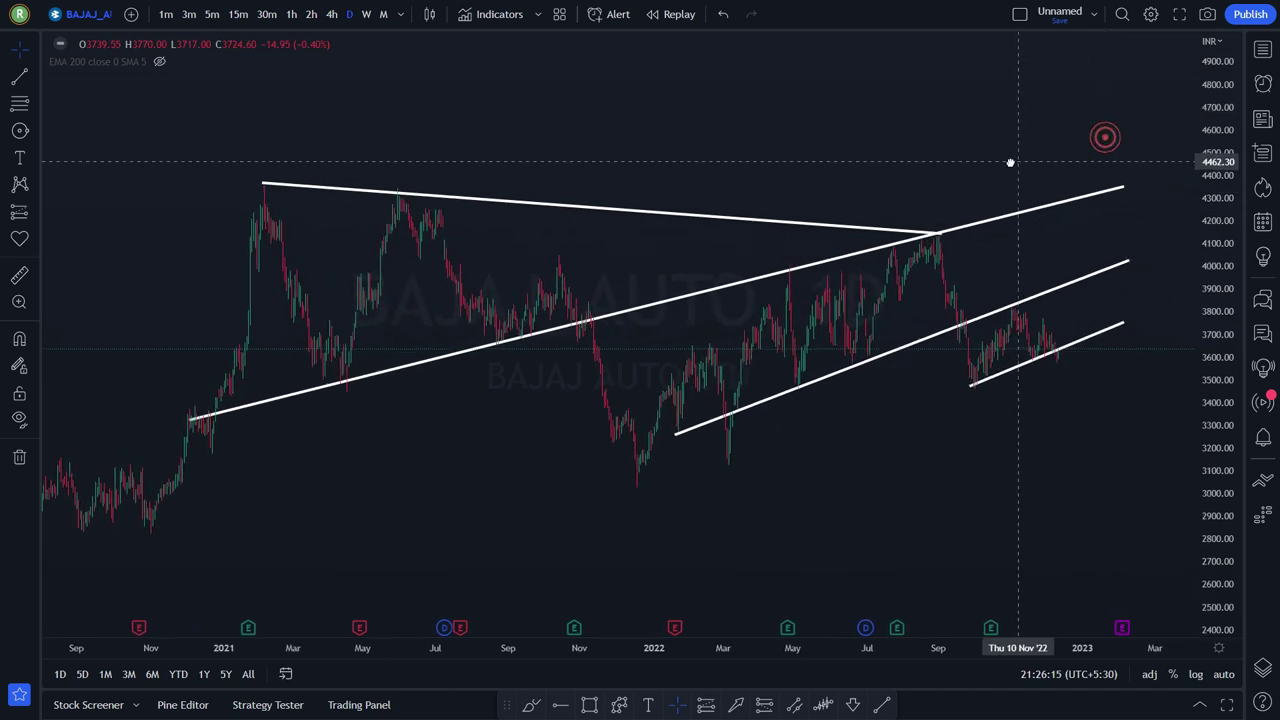
pyautogui.moveTo(1213, 175); pyautogui.dragTo(1212, 185)
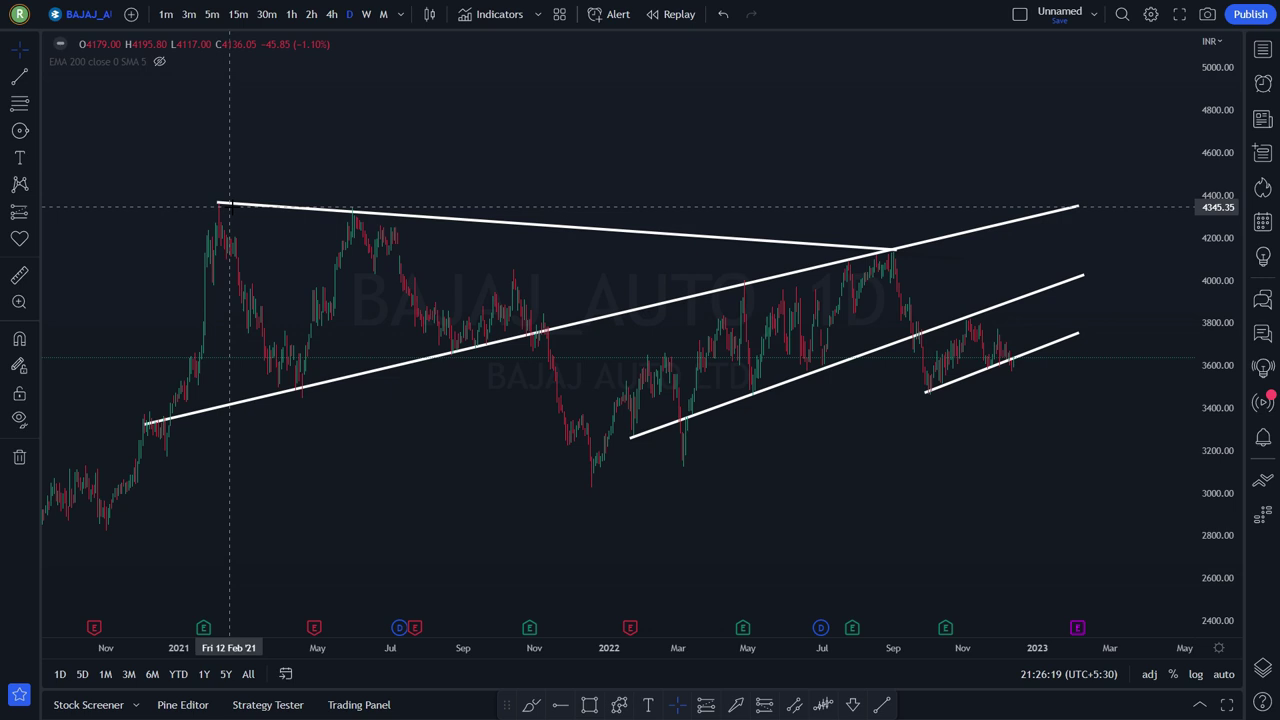
# - Mark the upper falling trendline's three touch points in February 2021, mid-2021 and September 2022 with yellow circles
pyautogui.click(19, 130)
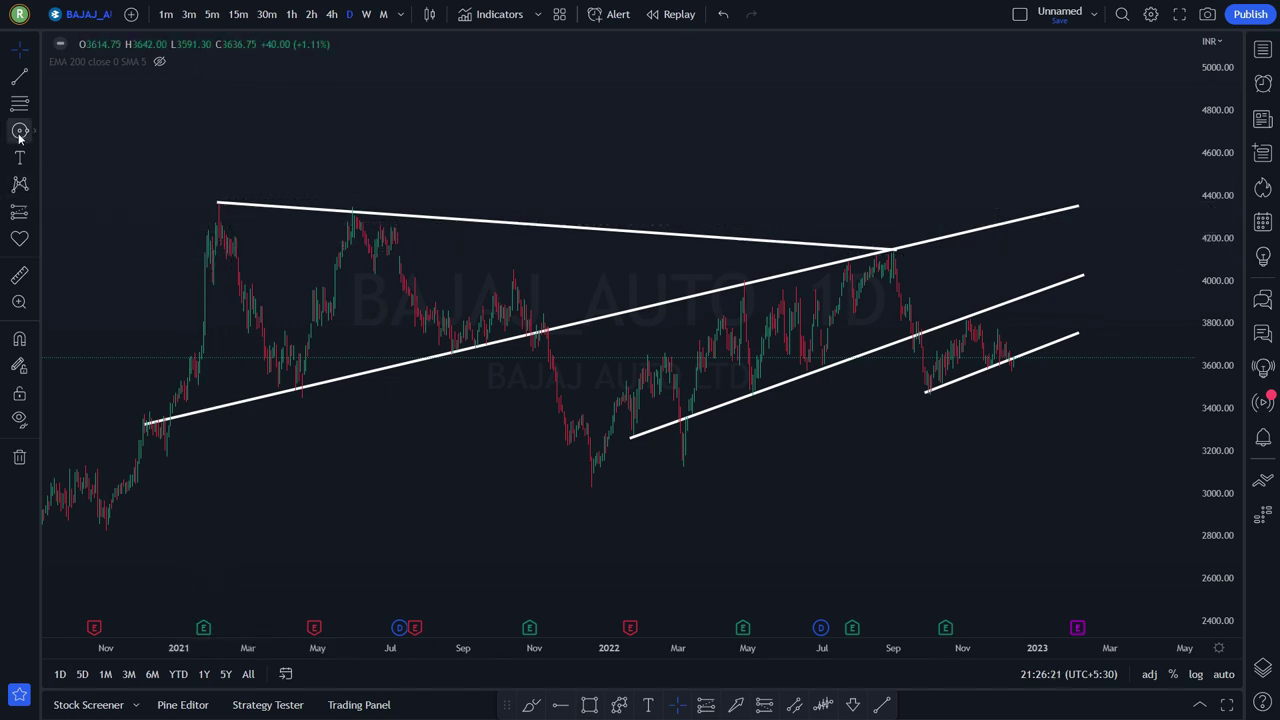
pyautogui.click(204, 196)
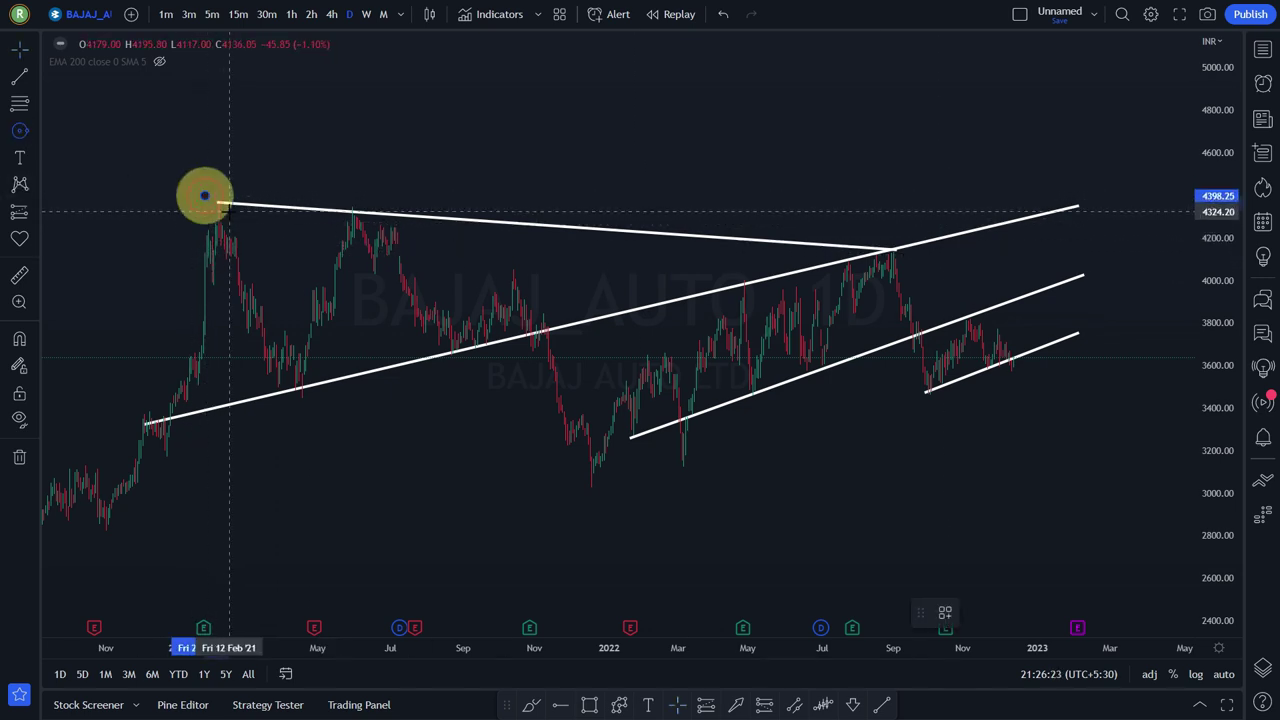
pyautogui.click(204, 197)
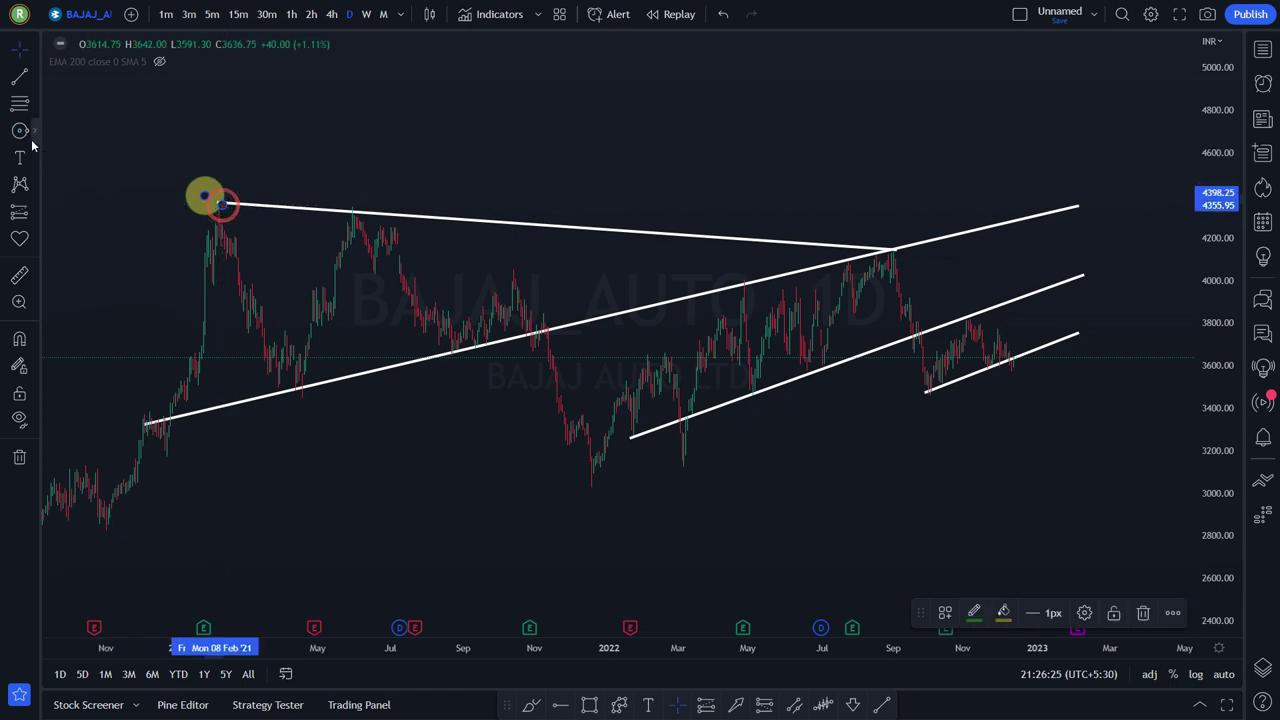
pyautogui.click(343, 207)
pyautogui.click(345, 208)
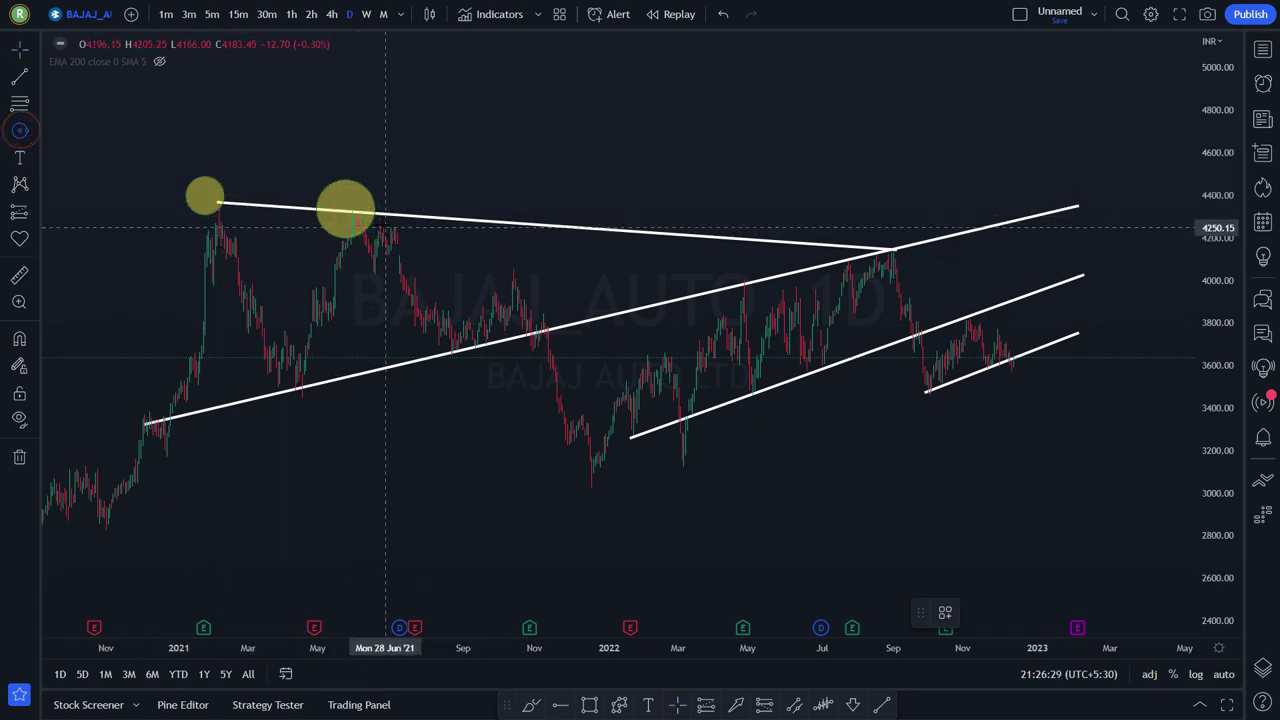
pyautogui.moveTo(886, 247); pyautogui.dragTo(905, 265)
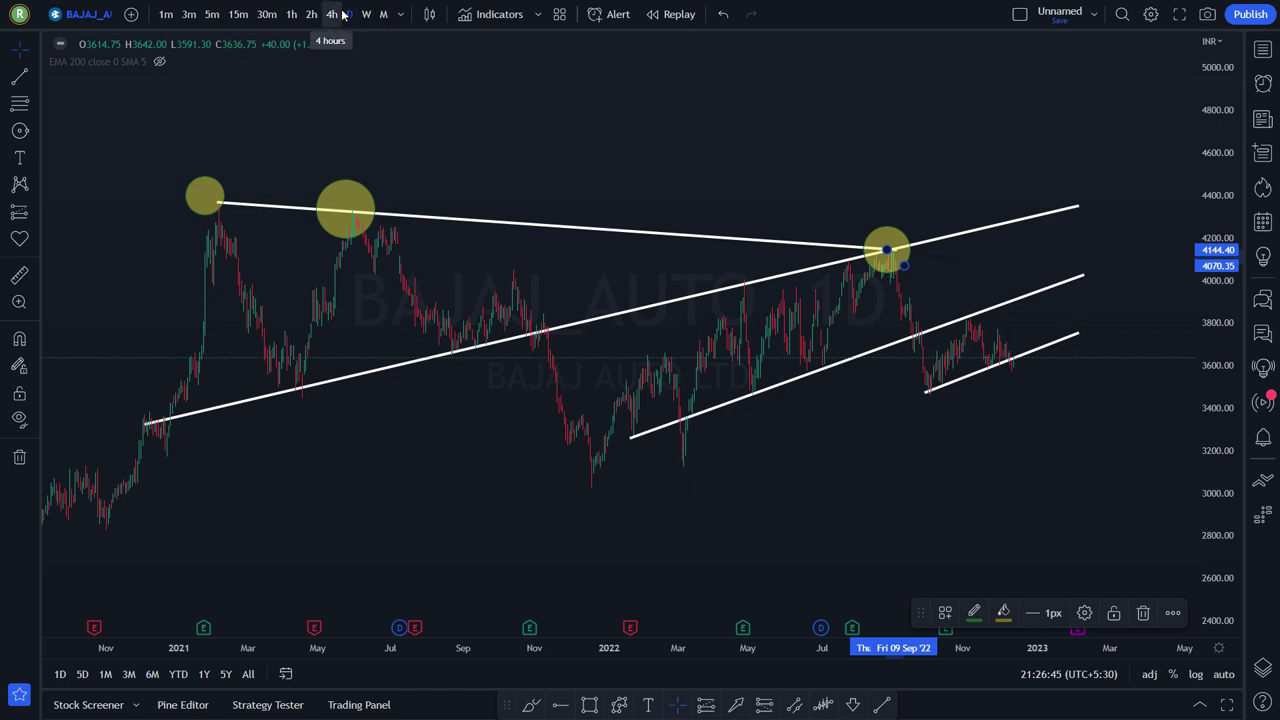
# - Show BAJAJ_AUTO on the 1-hour timeframe with the chart view reset, and check recent price against the lower rising trendlines
pyautogui.click(292, 15)
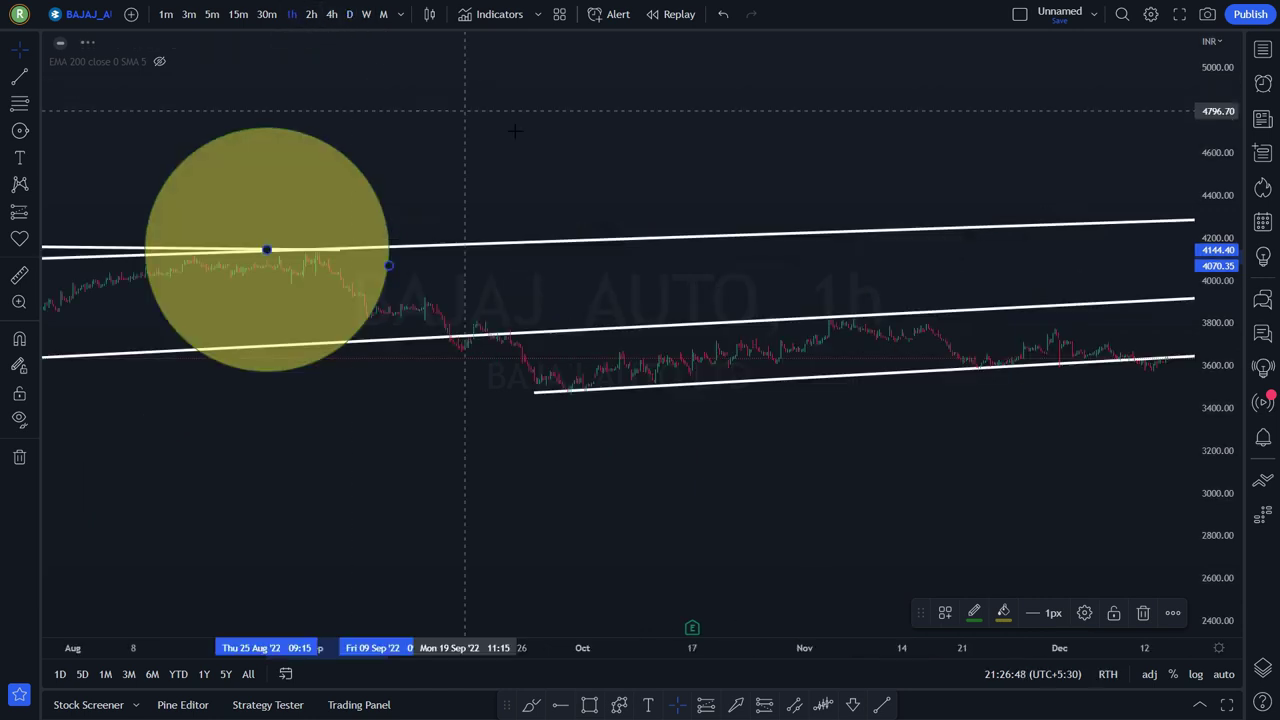
pyautogui.rightClick(876, 172)
pyautogui.click(906, 182)
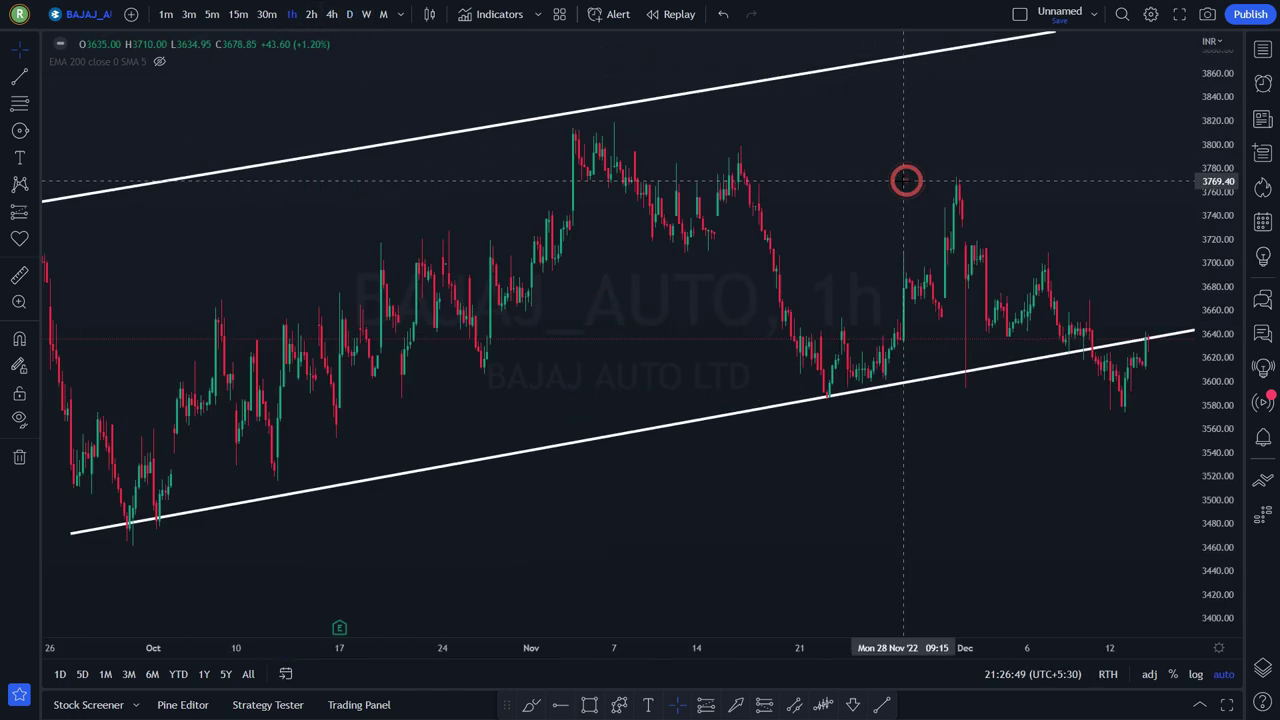
pyautogui.scroll(-3, 903, 180)
pyautogui.moveTo(1071, 189); pyautogui.dragTo(871, 194)
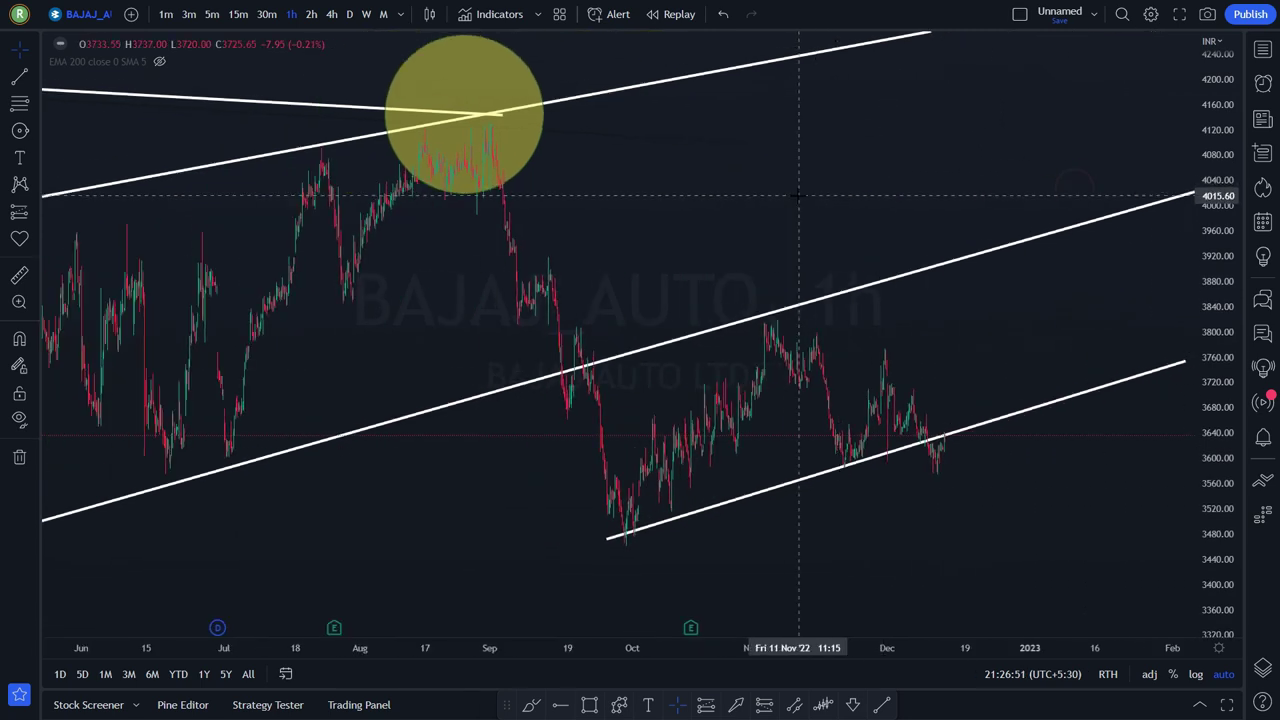
pyautogui.scroll(-2, 871, 194)
pyautogui.moveTo(978, 188); pyautogui.dragTo(875, 291)
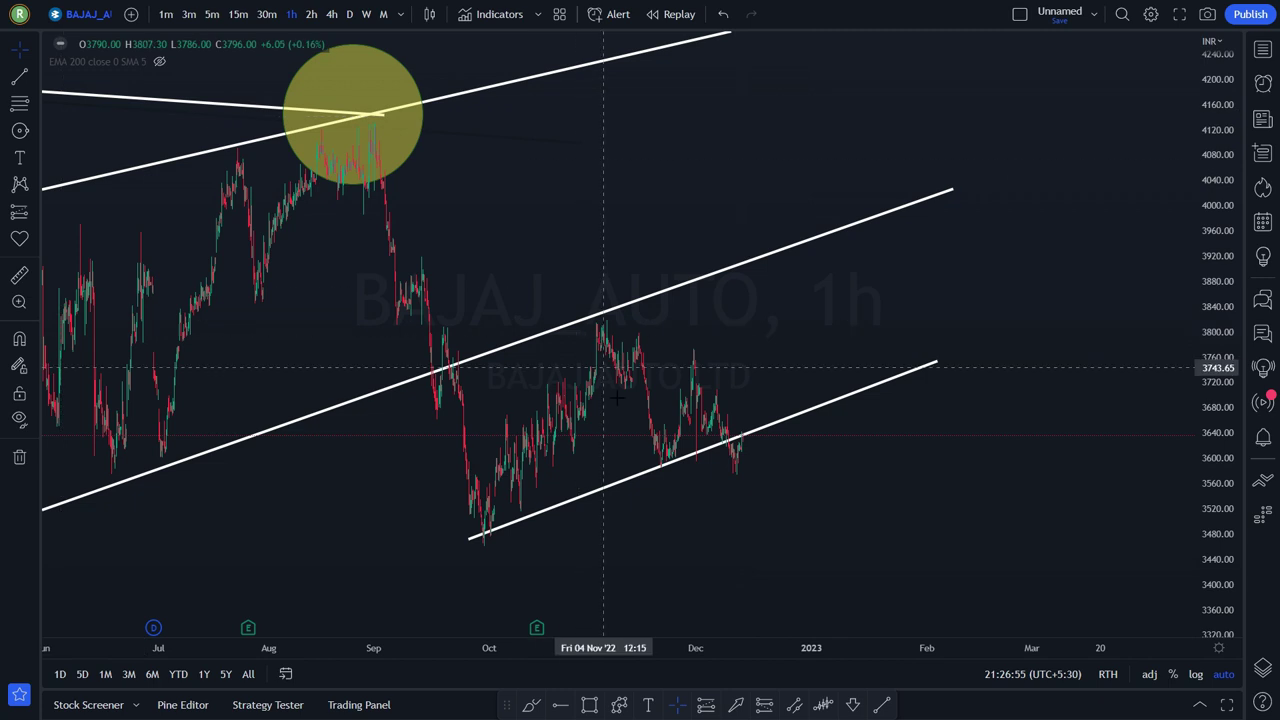
# - Draw a Long Position at the latest BAJAJ_AUTO candle with entry 3636.75, stop 3557.20 and target 3782.85
pyautogui.click(36, 217)
pyautogui.click(100, 214)
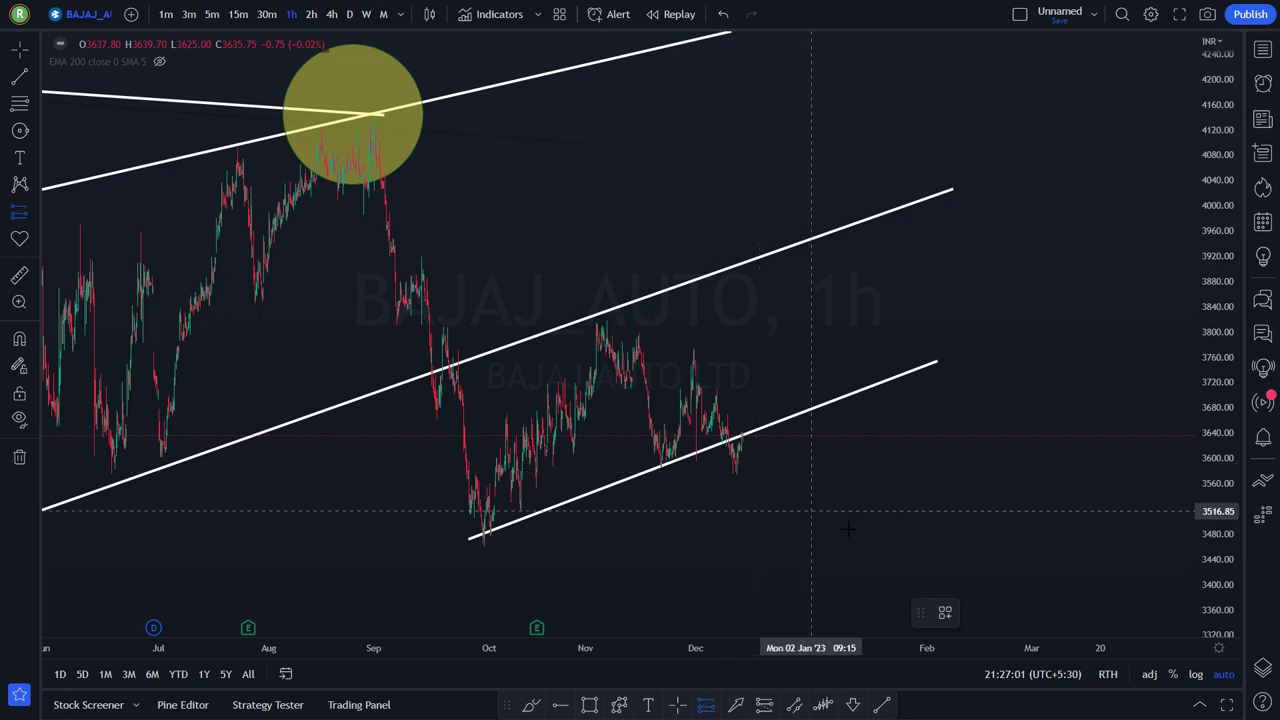
pyautogui.click(741, 436)
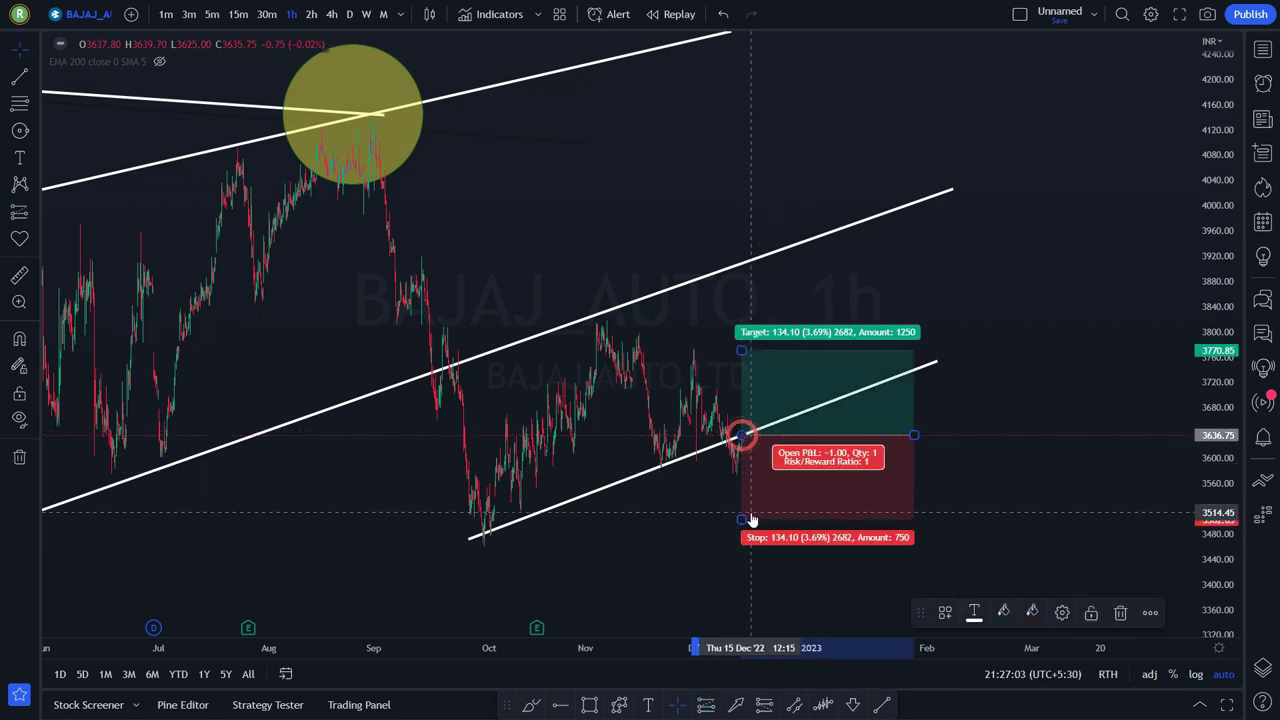
pyautogui.moveTo(741, 518); pyautogui.dragTo(741, 477)
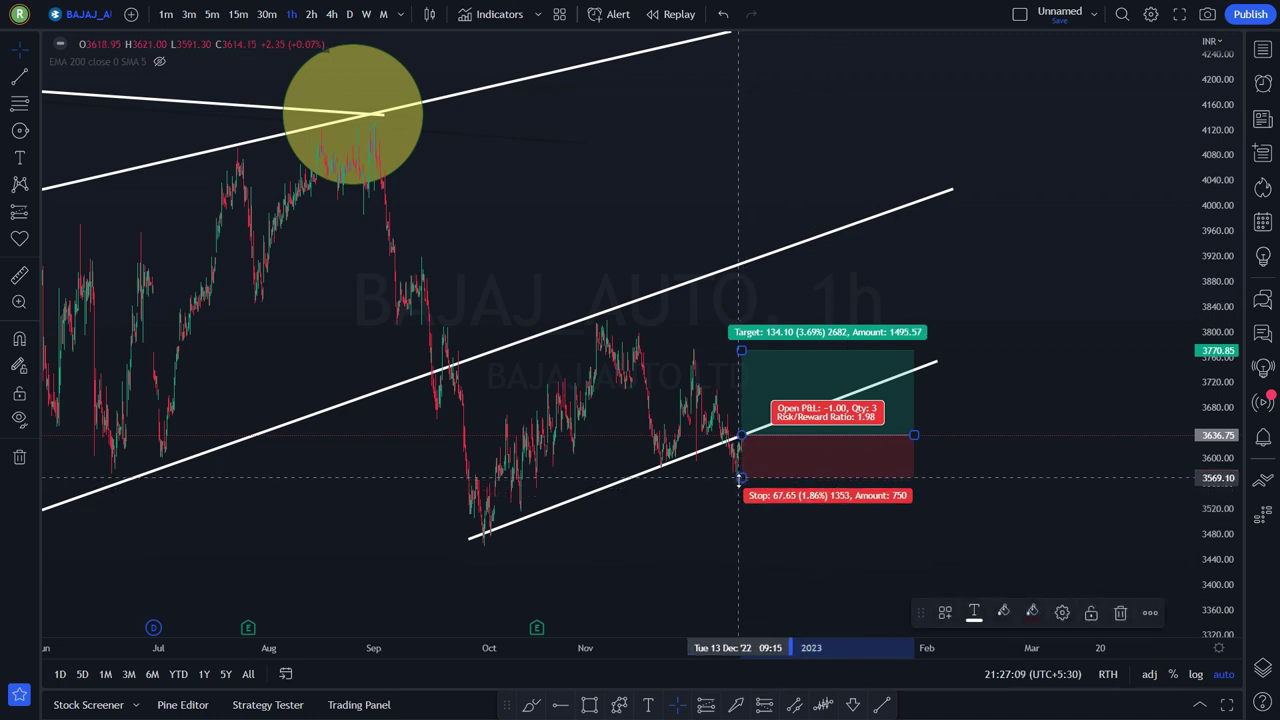
pyautogui.moveTo(741, 478); pyautogui.dragTo(739, 487)
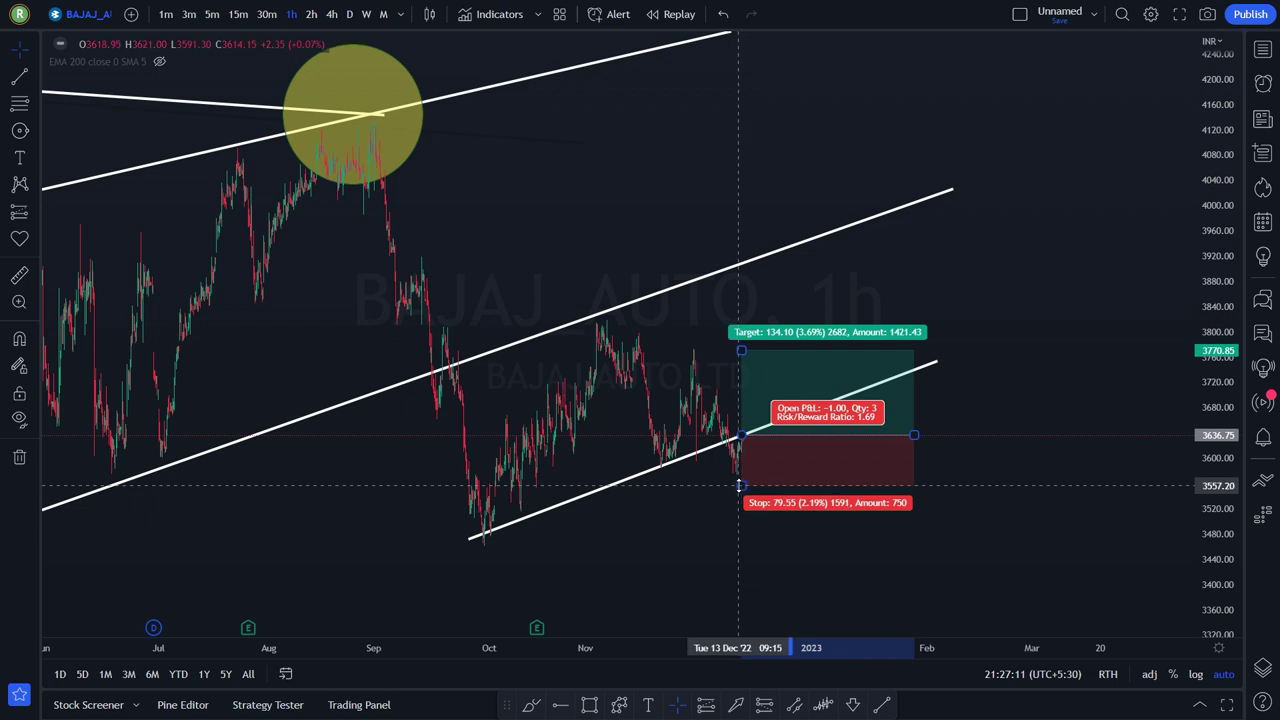
pyautogui.moveTo(741, 347); pyautogui.dragTo(741, 342)
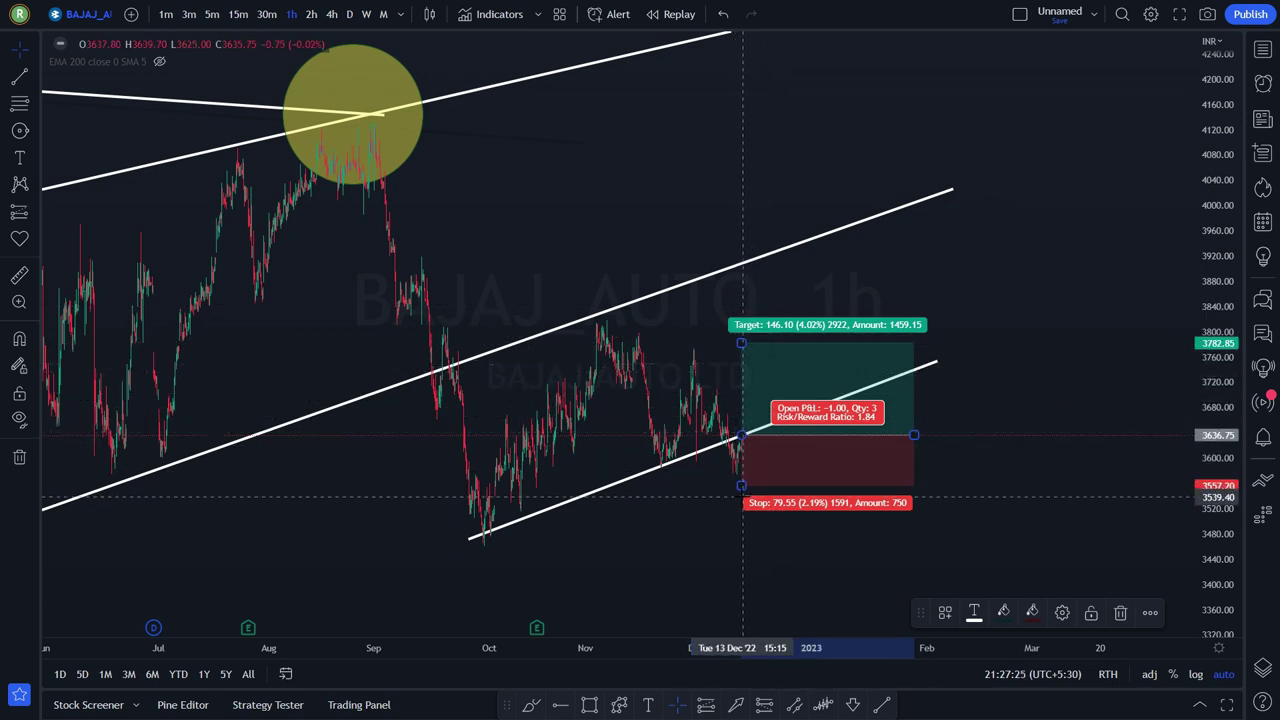
# - Collapse the Long Position's stop to 3636.70 and raise its target to 3906.35 at the middle rising trendline
pyautogui.moveTo(741, 487); pyautogui.dragTo(747, 436)
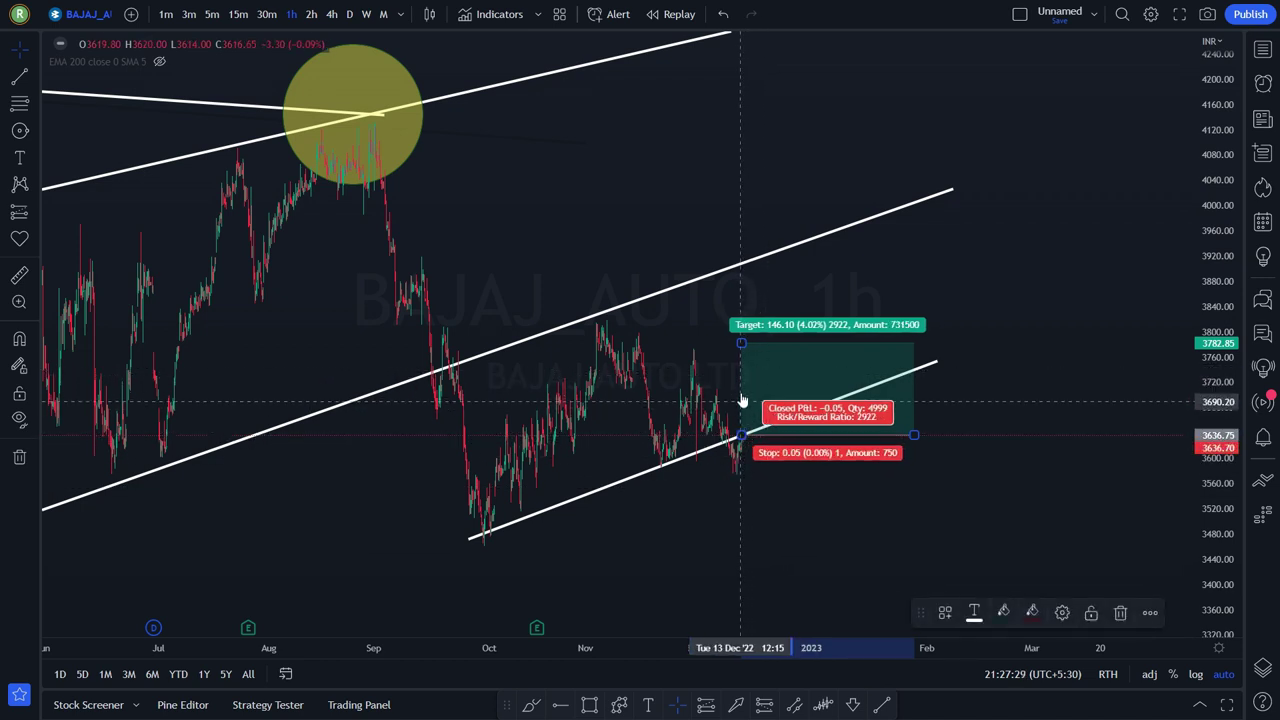
pyautogui.moveTo(740, 341); pyautogui.dragTo(748, 267)
pyautogui.click(840, 94)
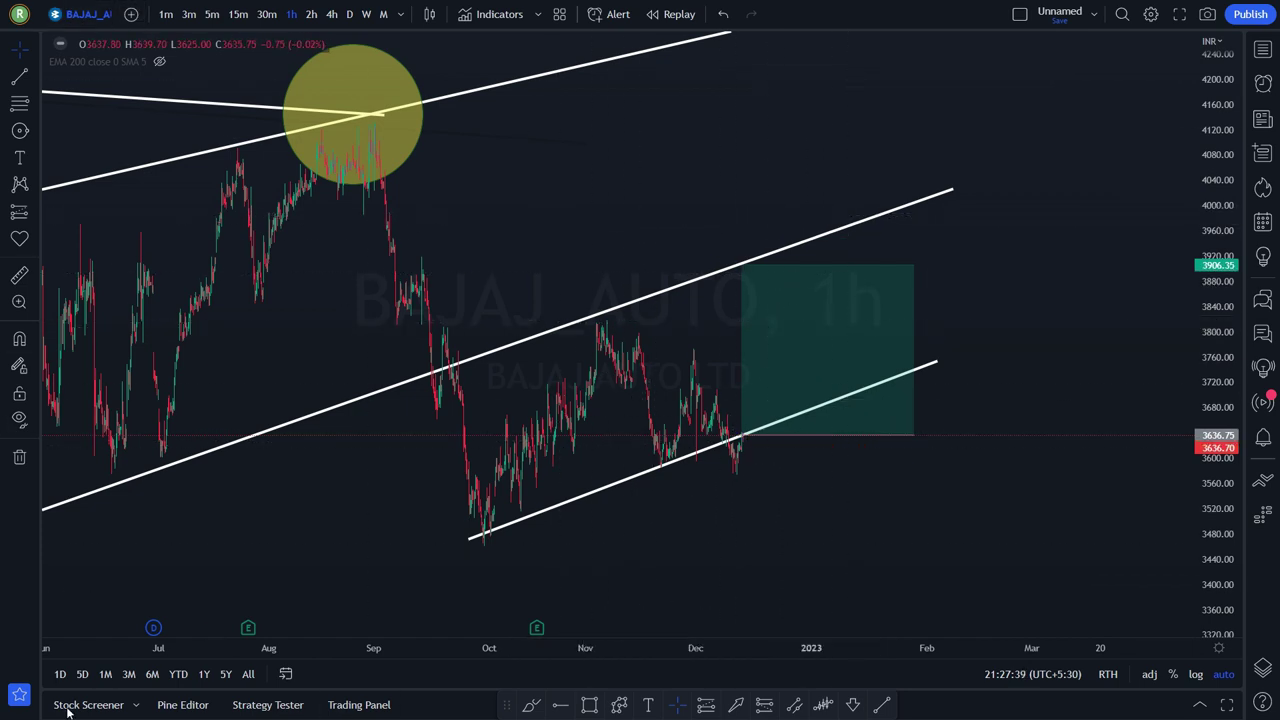
# - Reset the 1-hour chart view and review the Long Position against the trendlines back to mid-2021
pyautogui.rightClick(725, 191)
pyautogui.click(822, 210)
pyautogui.scroll(-10, 822, 213)
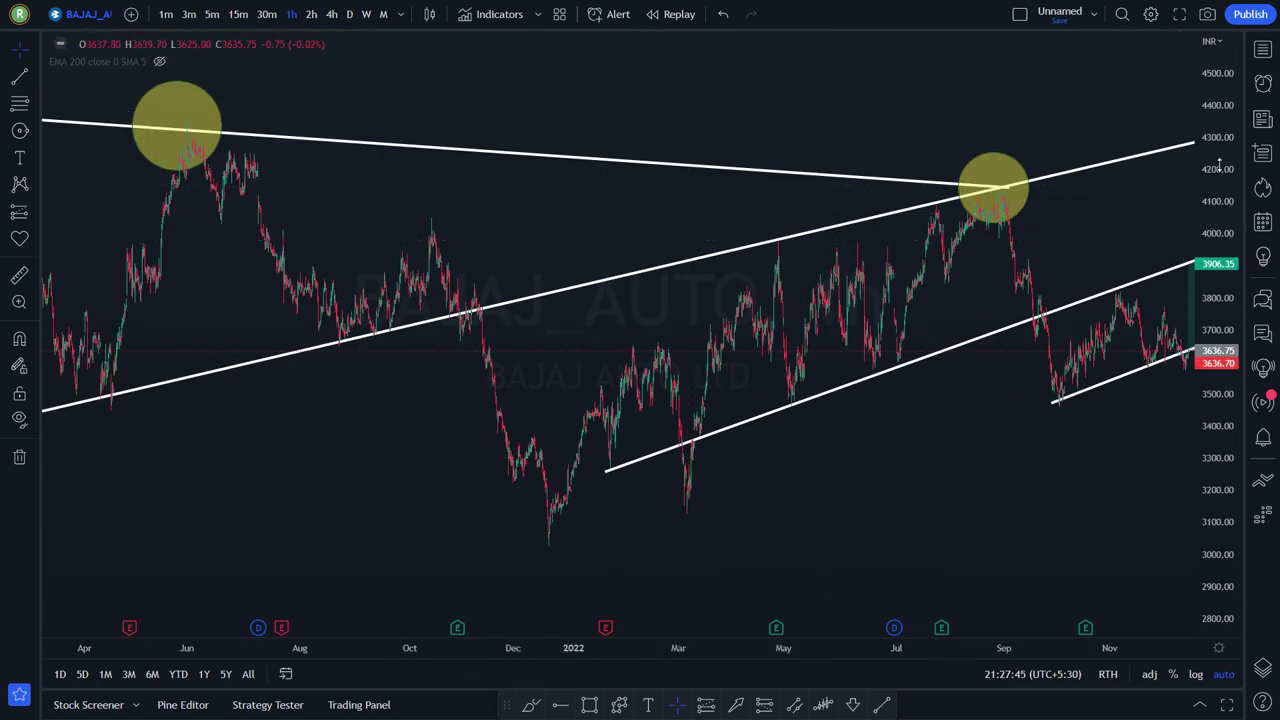
pyautogui.moveTo(1088, 432); pyautogui.dragTo(868, 432)
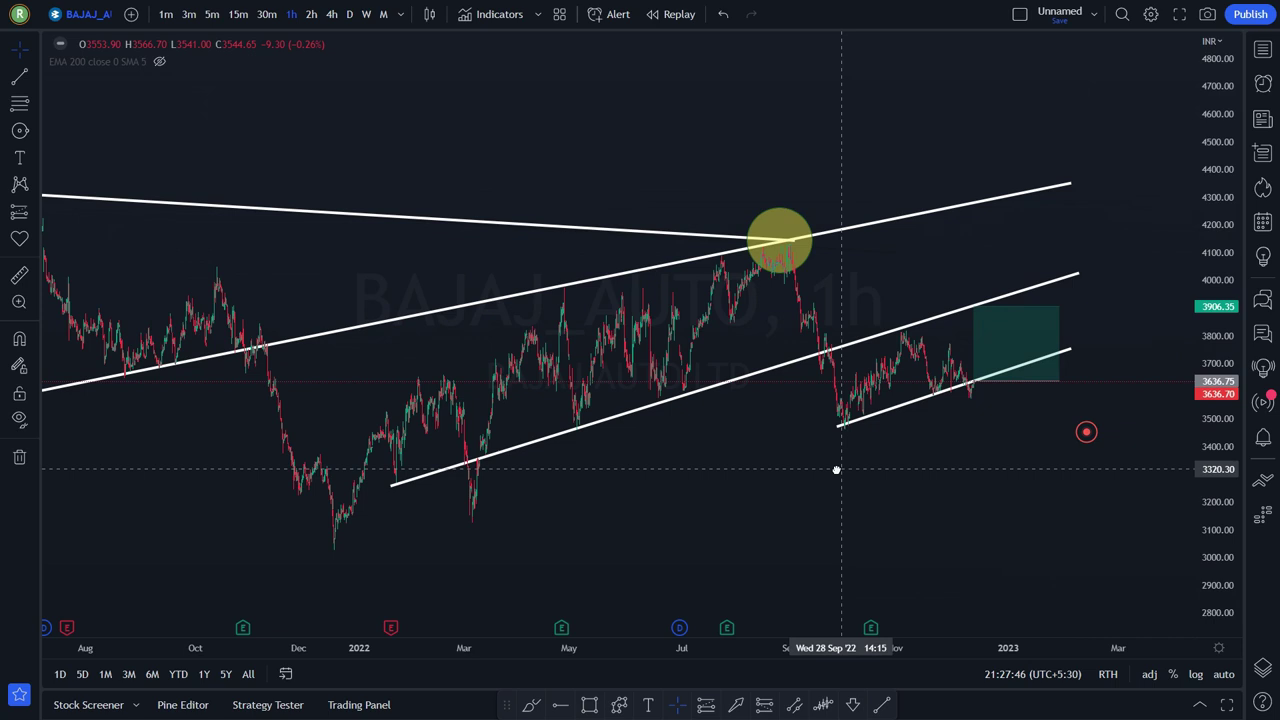
# - Return BAJAJ_AUTO to the daily timeframe and reset the chart view to check the target zone between the rising trendlines
pyautogui.click(350, 14)
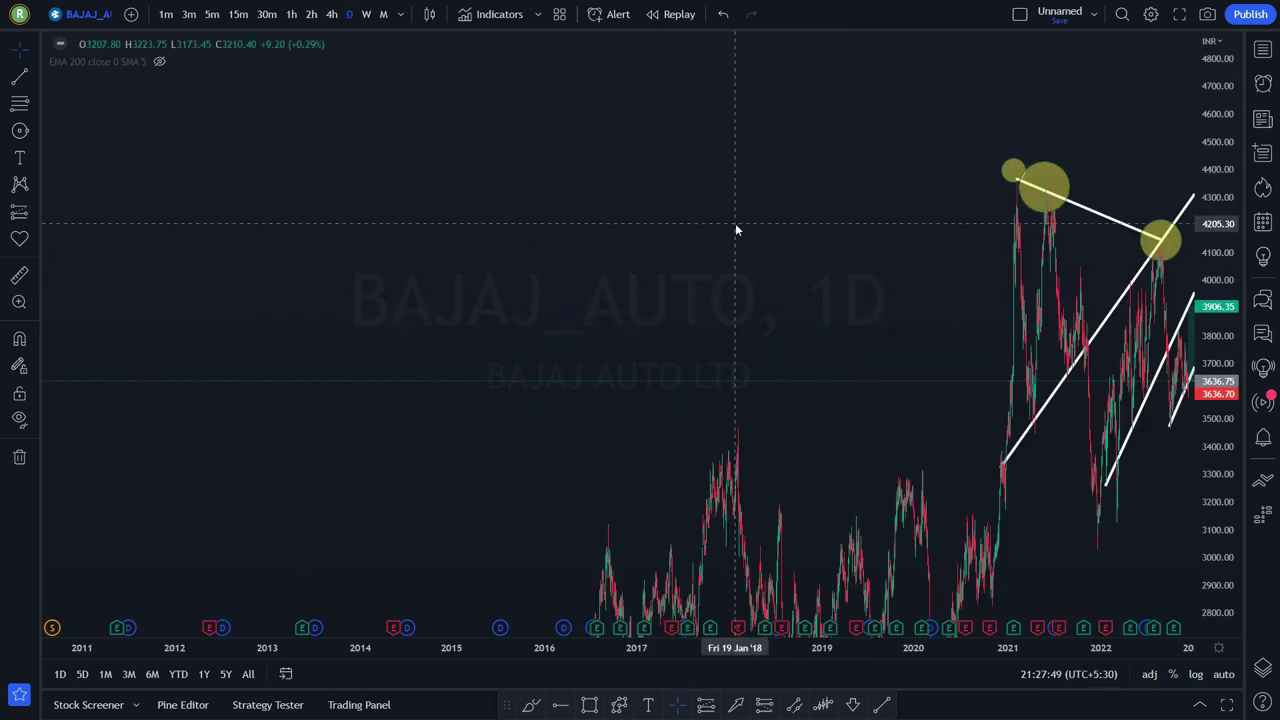
pyautogui.rightClick(735, 229)
pyautogui.click(781, 241)
pyautogui.scroll(-4, 780, 246)
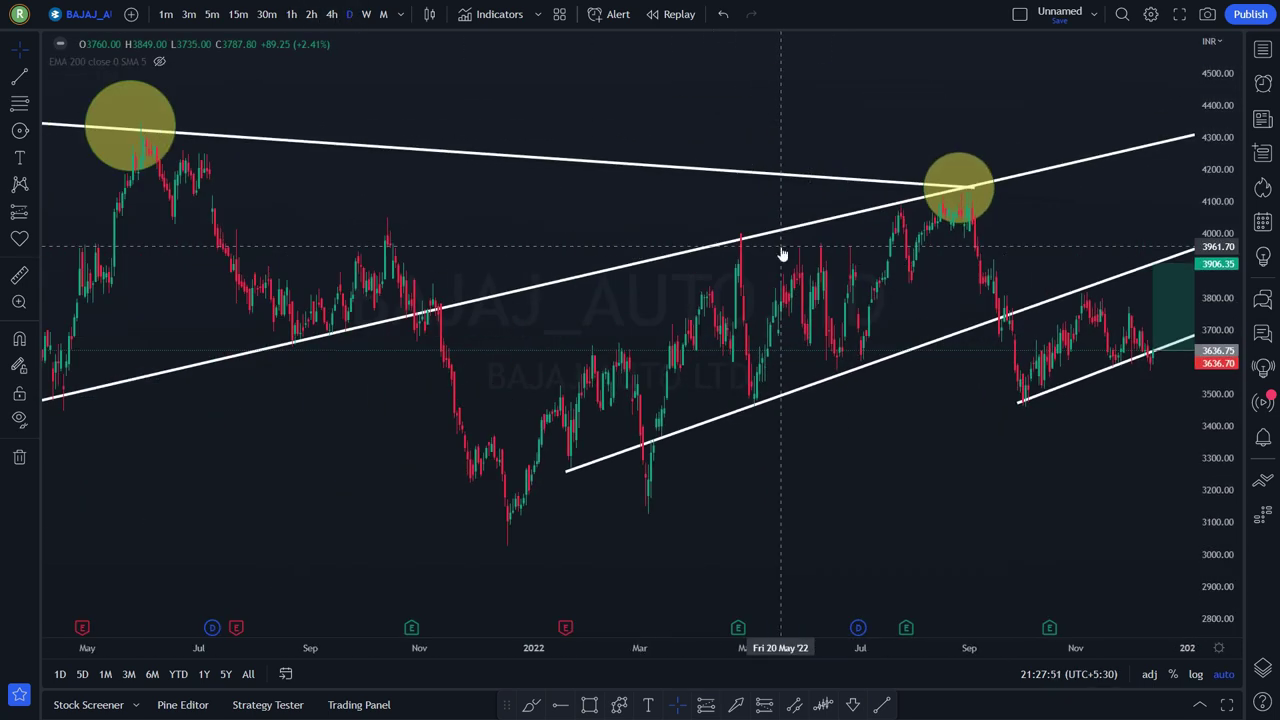
# - Examine BAJAJ_AUTO's daily trendlines back to late 2020 together with the whole Long Position target zone
pyautogui.scroll(-2, 780, 246)
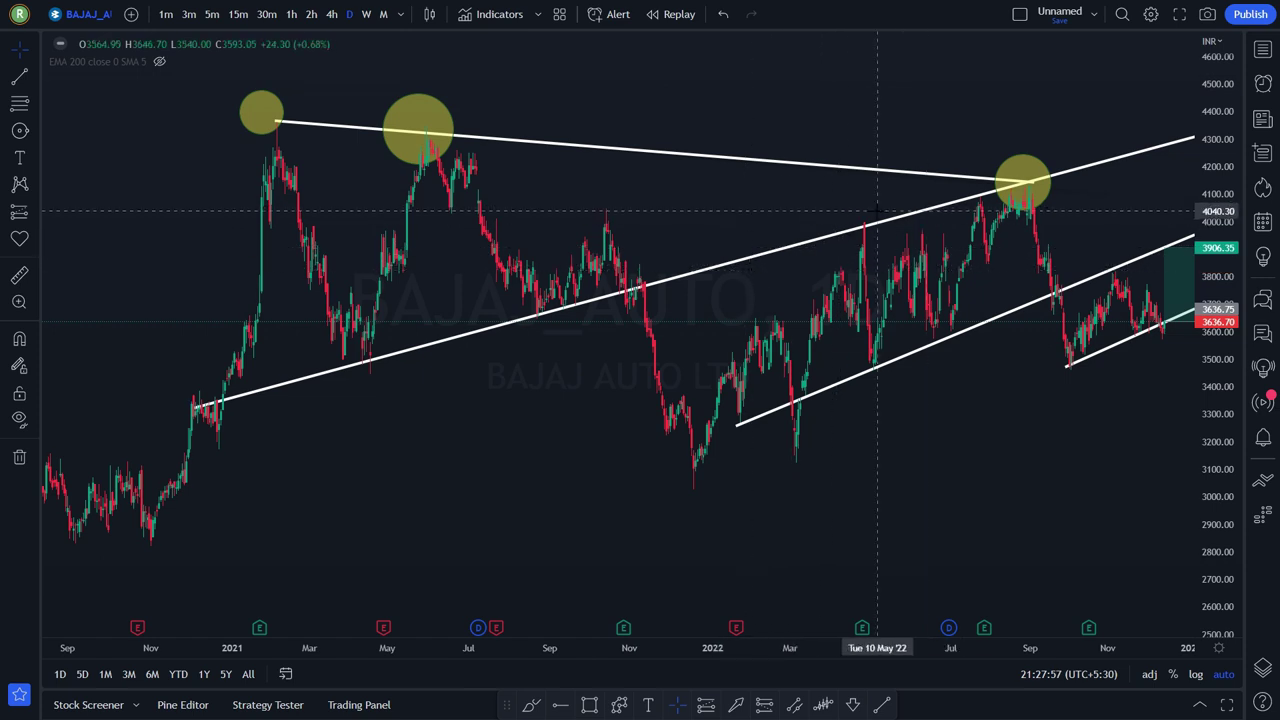
pyautogui.moveTo(1000, 414); pyautogui.dragTo(905, 414)
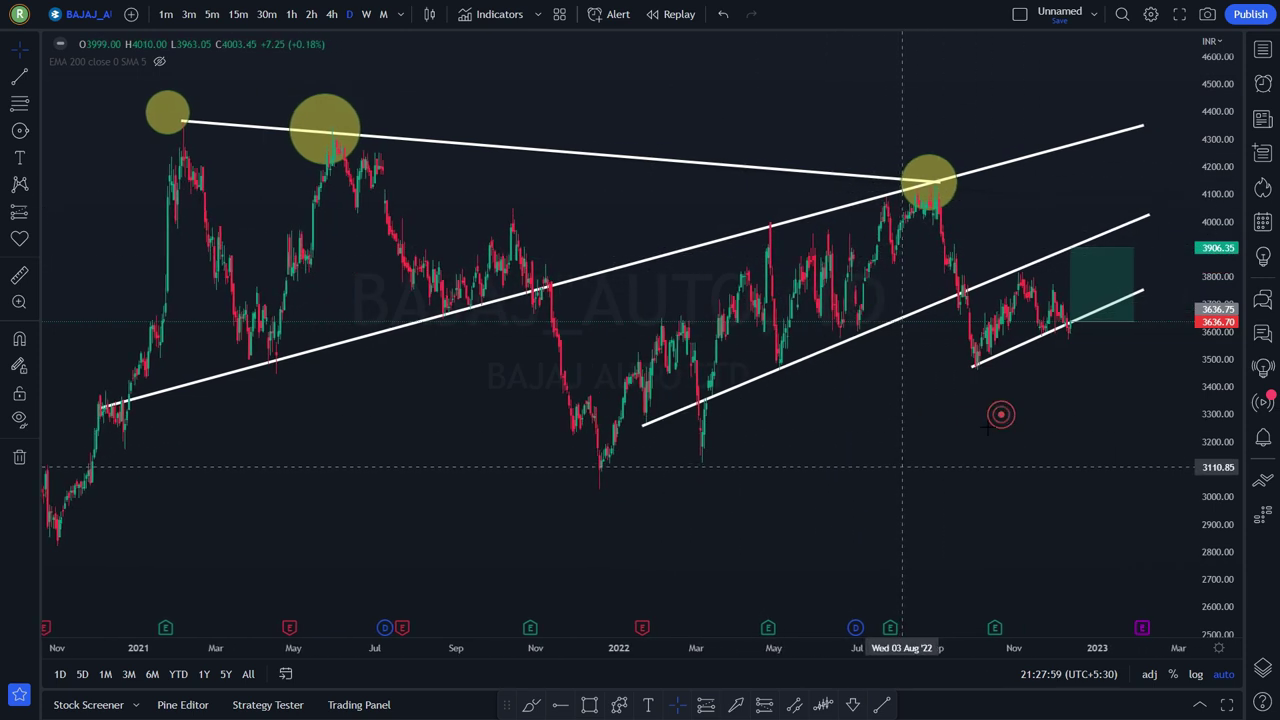
pyautogui.moveTo(1207, 155); pyautogui.dragTo(1207, 200)
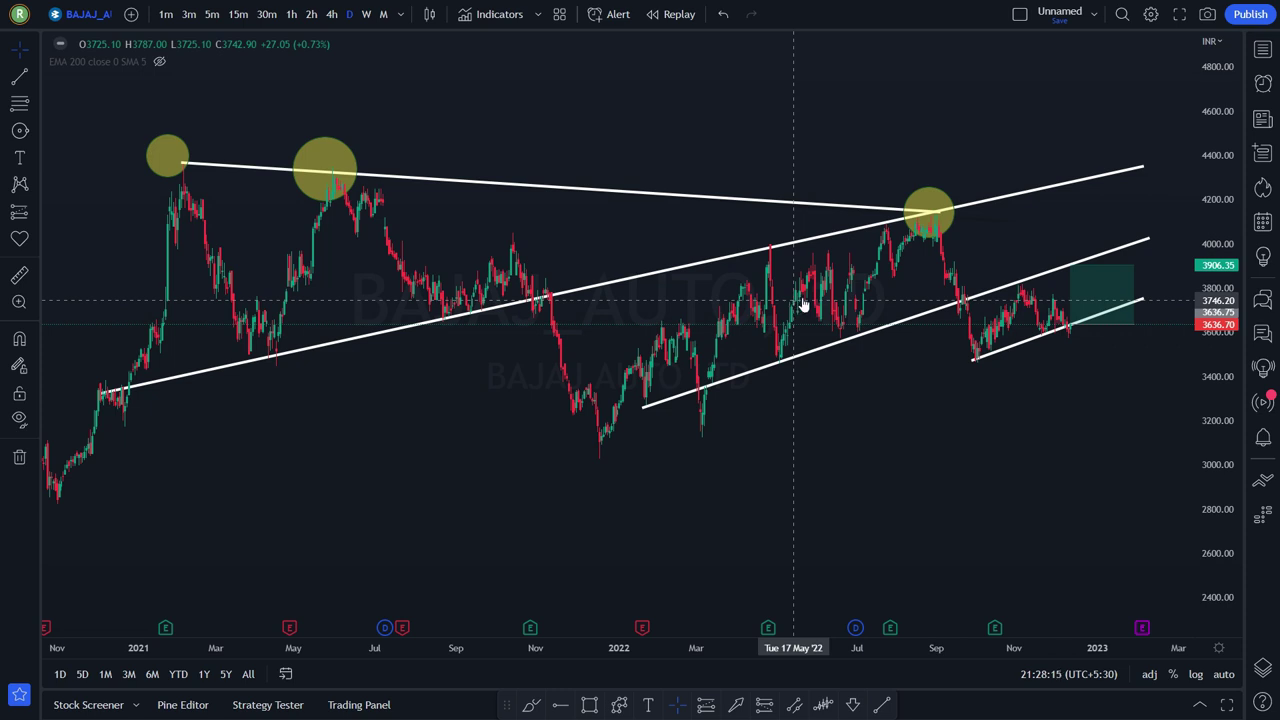
# - Switch to the next stock, BRITANNIA, and raise the first low of its projected zigzag path to about 4100
pyautogui.press('space')
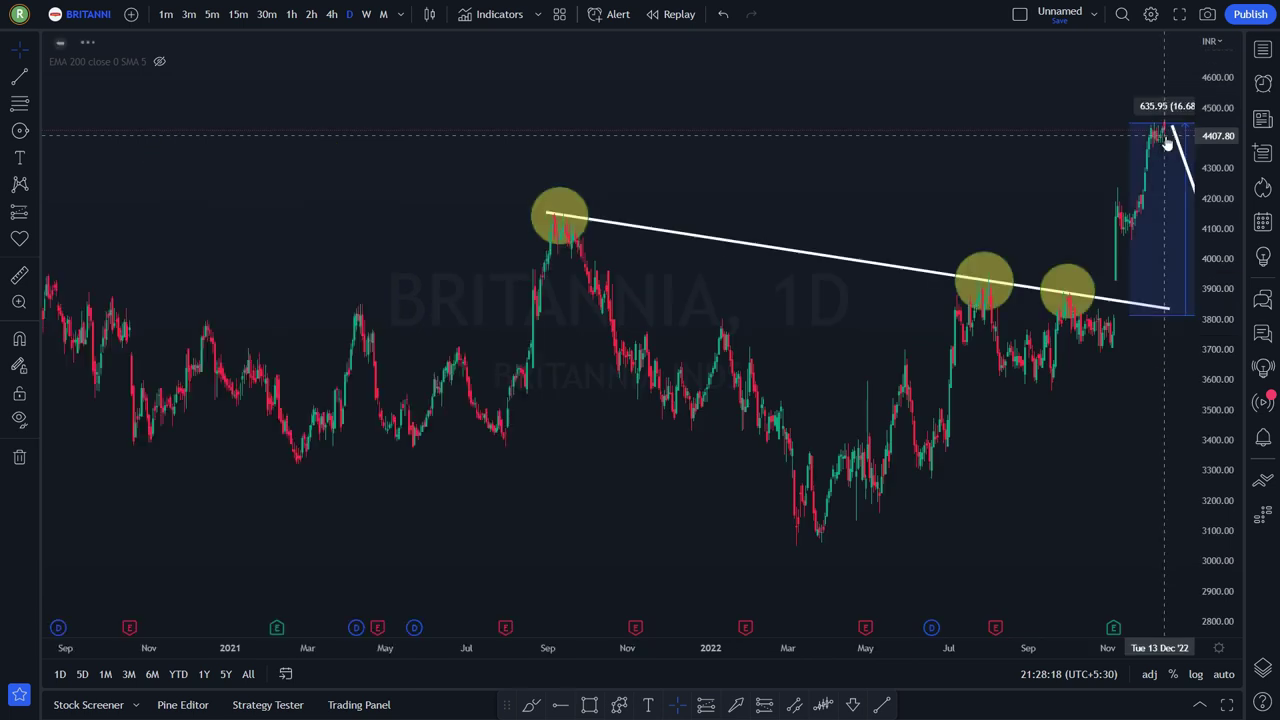
pyautogui.moveTo(1230, 157)
pyautogui.mouseDown()
pyautogui.moveTo(986, 200)
pyautogui.moveTo(725, 212)
pyautogui.mouseUp()
pyautogui.scroll(-3, 986, 200)
pyautogui.scroll(3, 986, 200)
pyautogui.scroll(2, 986, 200)
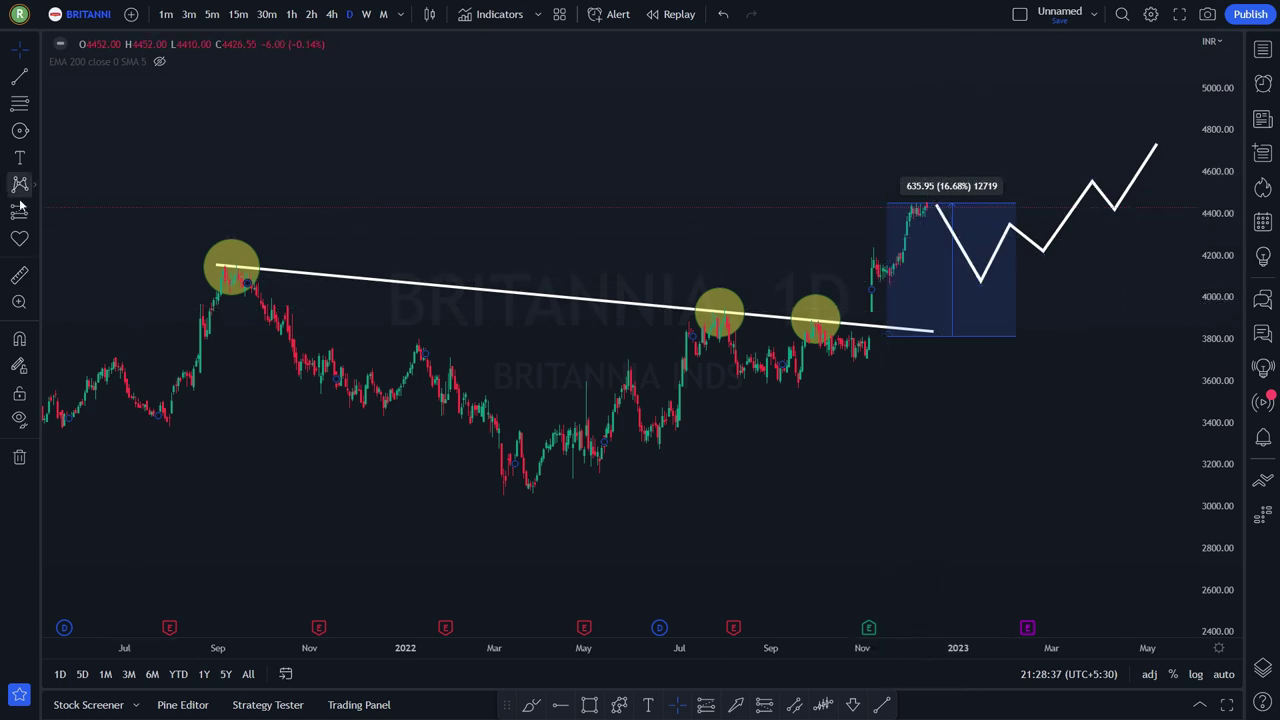
pyautogui.click(980, 280)
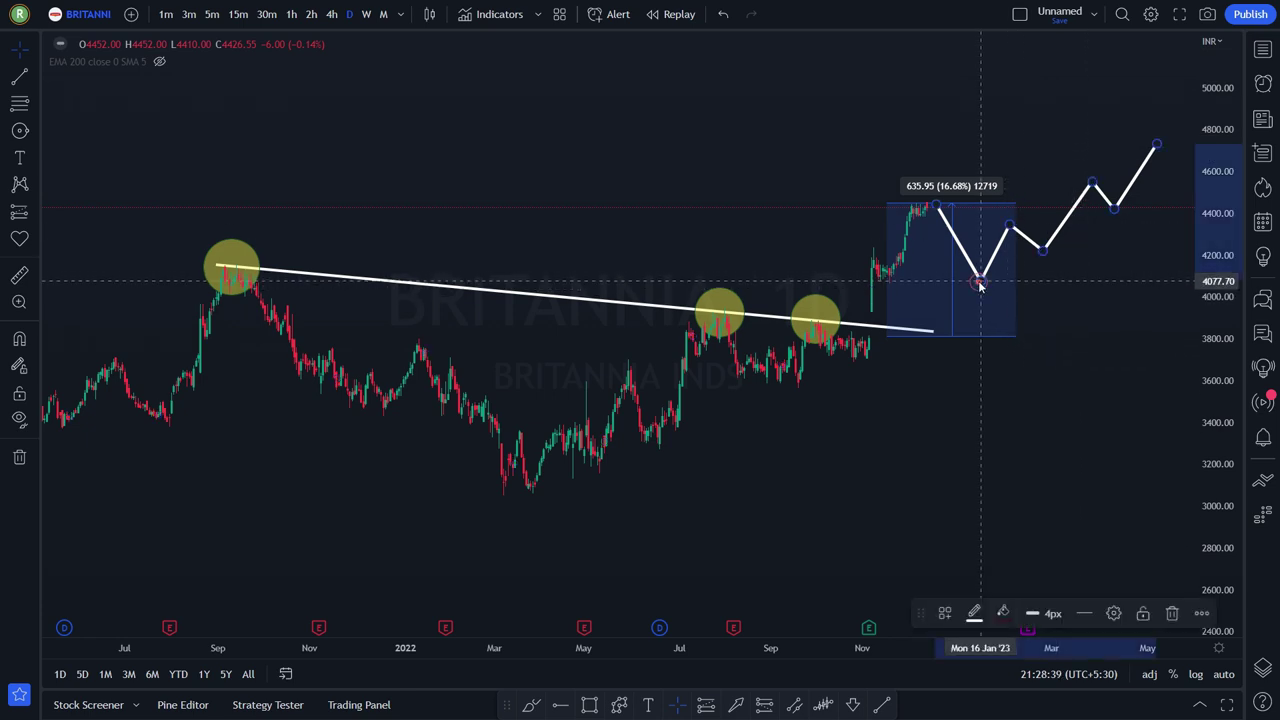
# - Draw a horizontal ray at 4079.10 from the 14 Nov 2022 candle on BRITANNIA and colour it white
pyautogui.click(34, 78)
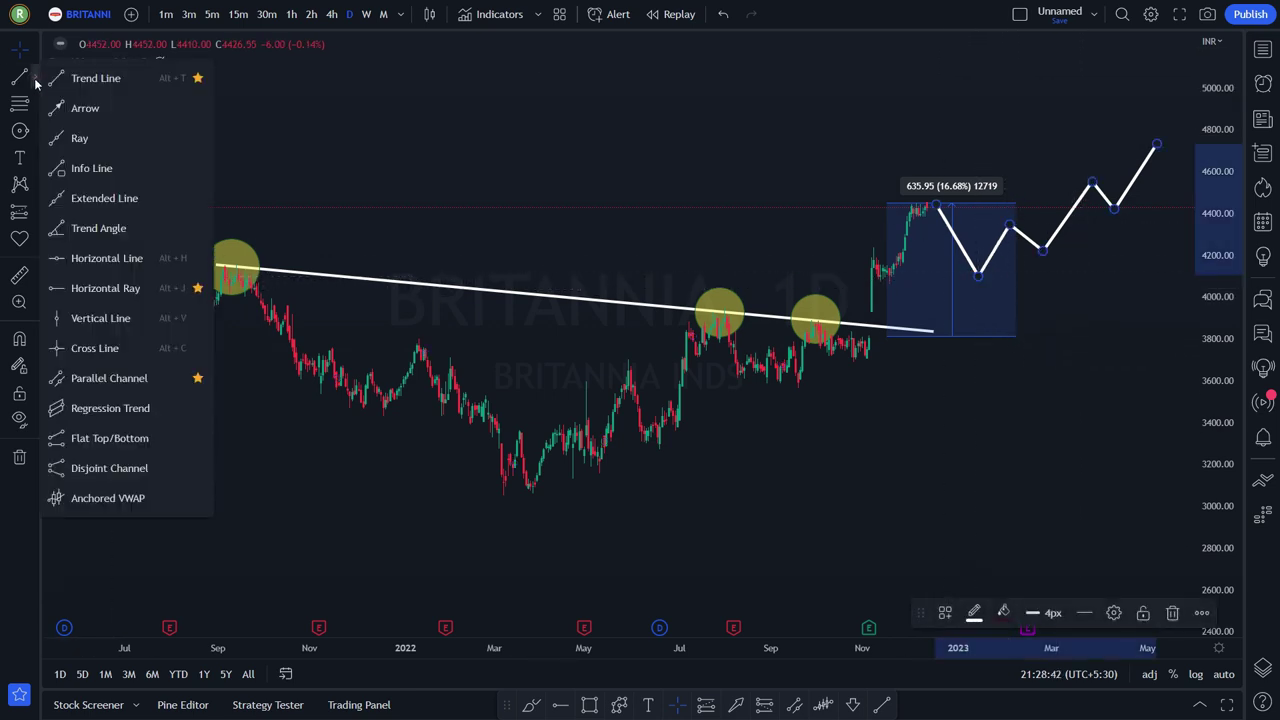
pyautogui.click(66, 287)
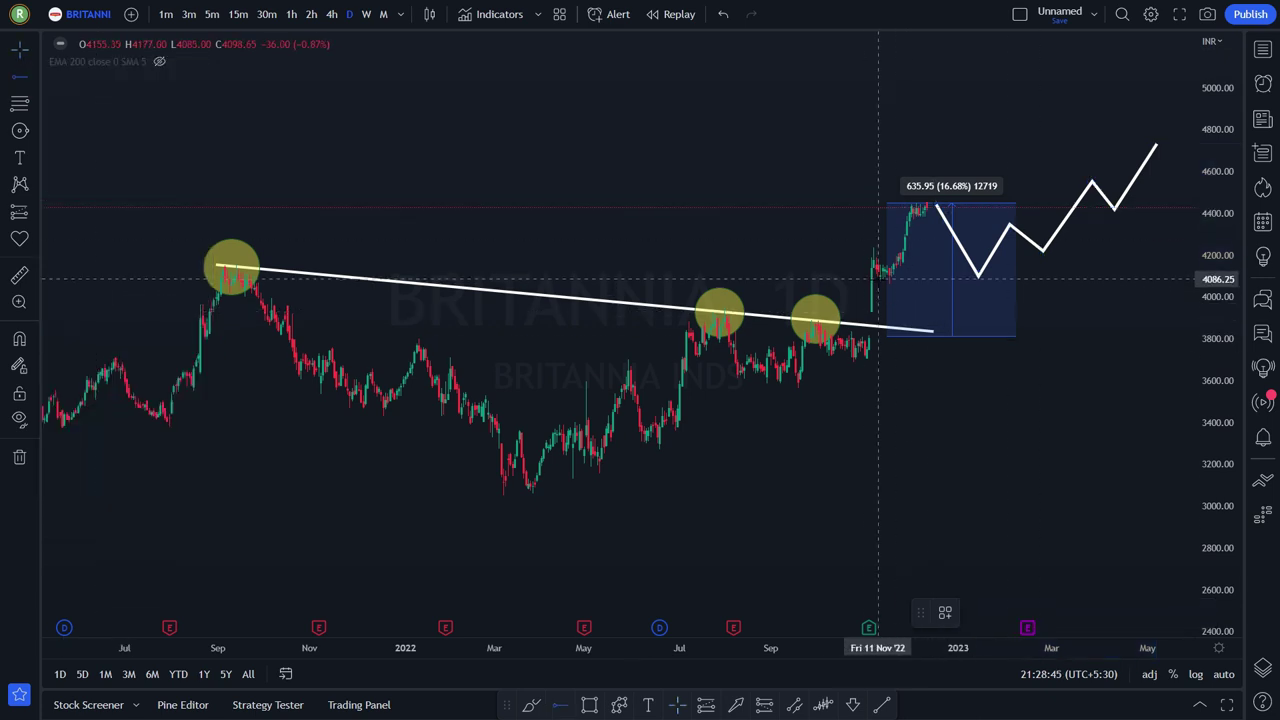
pyautogui.click(881, 283)
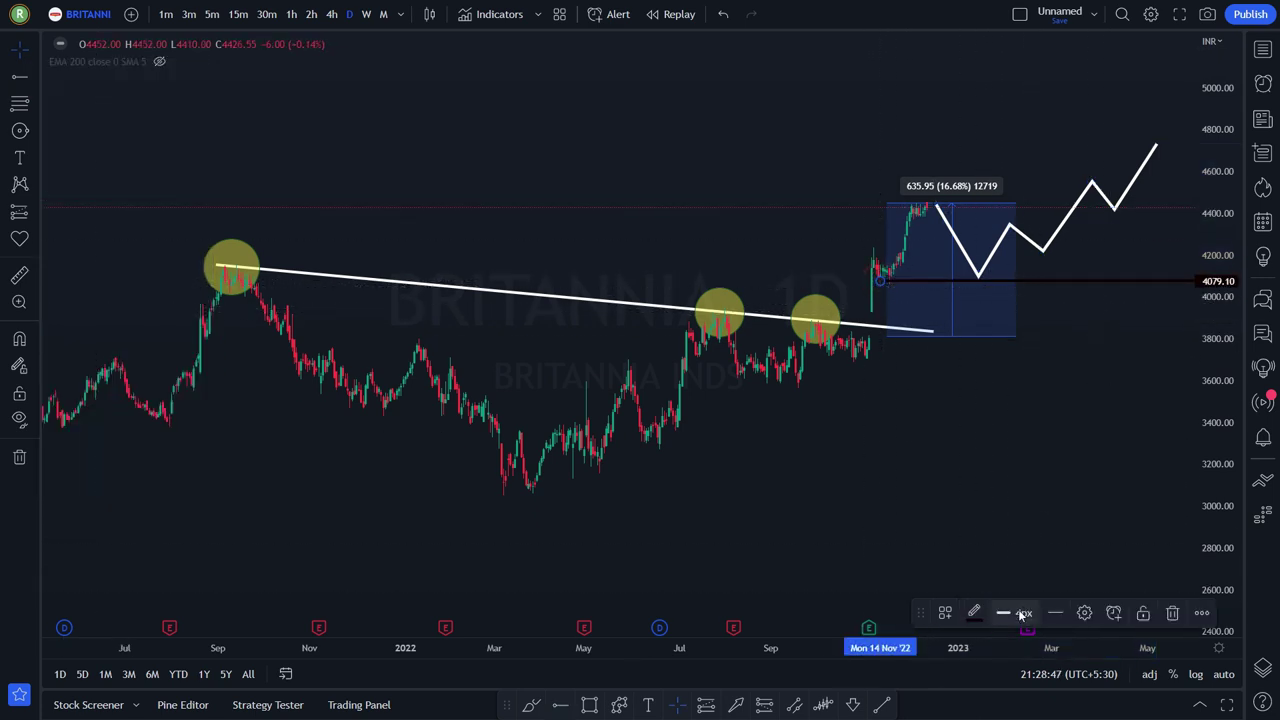
pyautogui.click(973, 612)
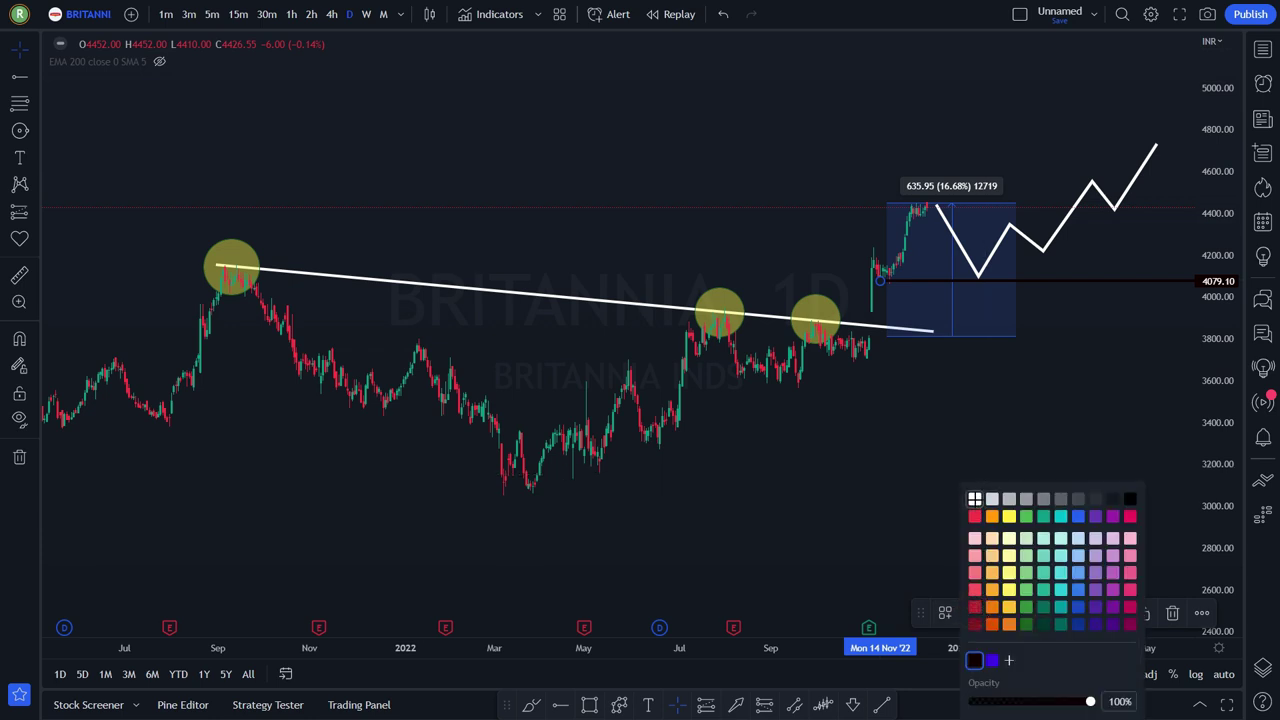
pyautogui.click(974, 498)
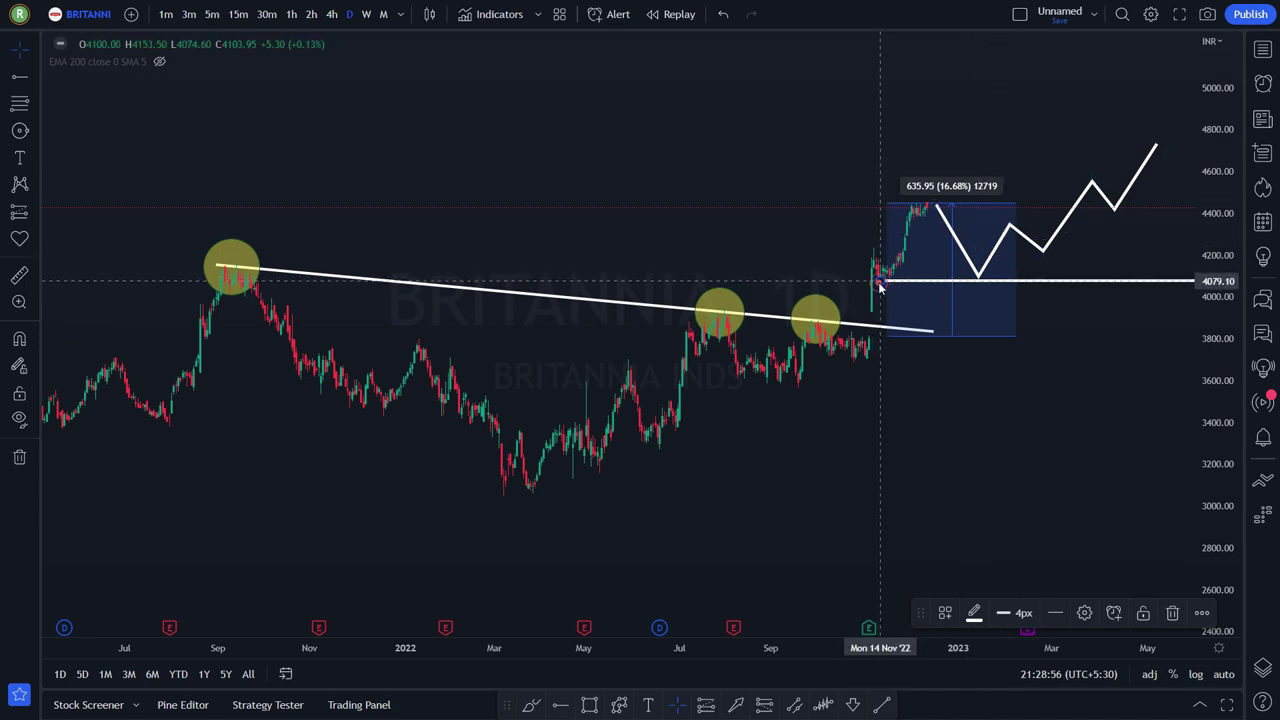
# - Shift the white horizontal ray to 4071.90 with its start on 3 Nov 2022, just below the post-gap candles
pyautogui.moveTo(880, 286); pyautogui.dragTo(875, 291)
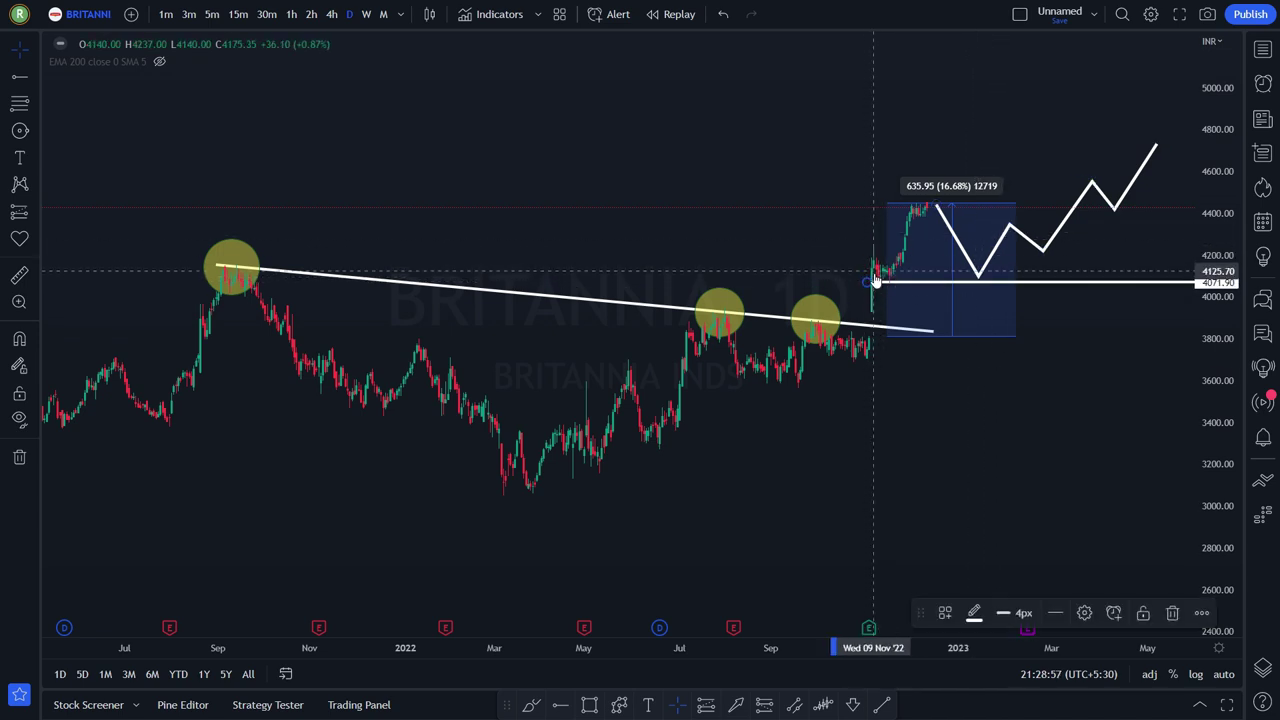
pyautogui.scroll(4, 875, 291)
pyautogui.hotkey('ctrl', 'z')
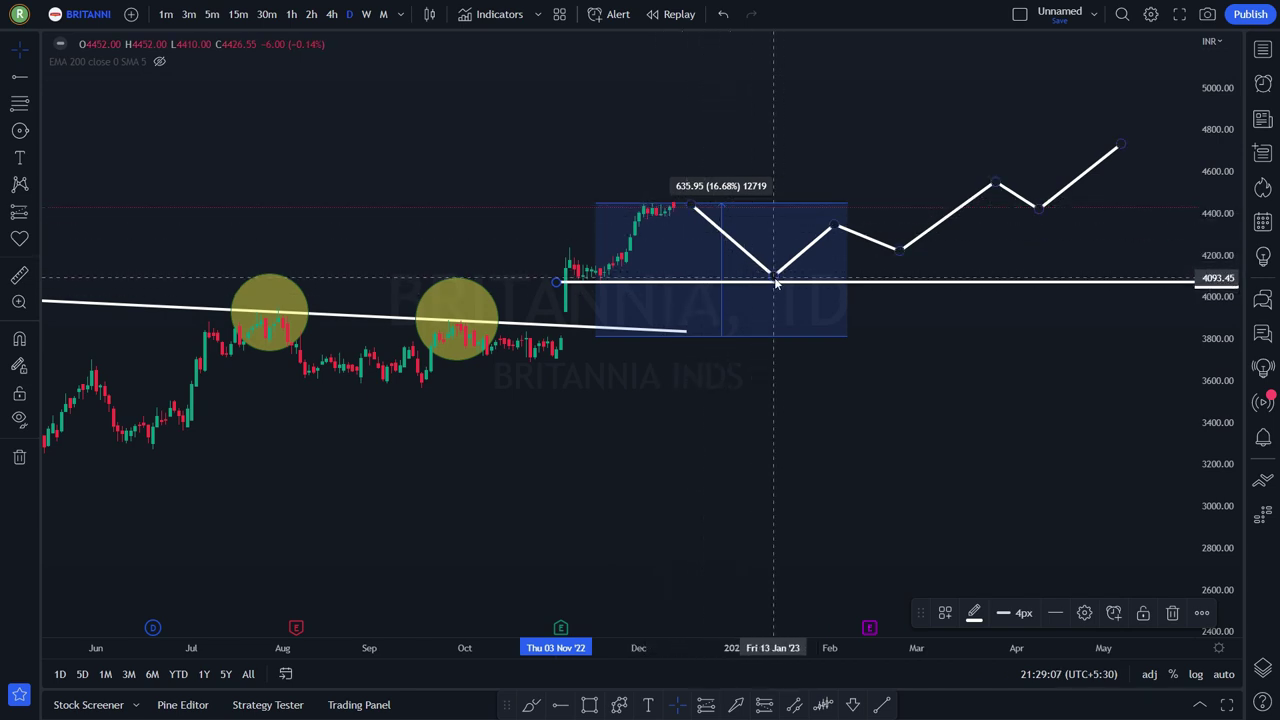
# - Review the ray against BRITANNIA's price history, briefly showing the EMA 200 and hiding it again
pyautogui.scroll(-5, 1063, 272)
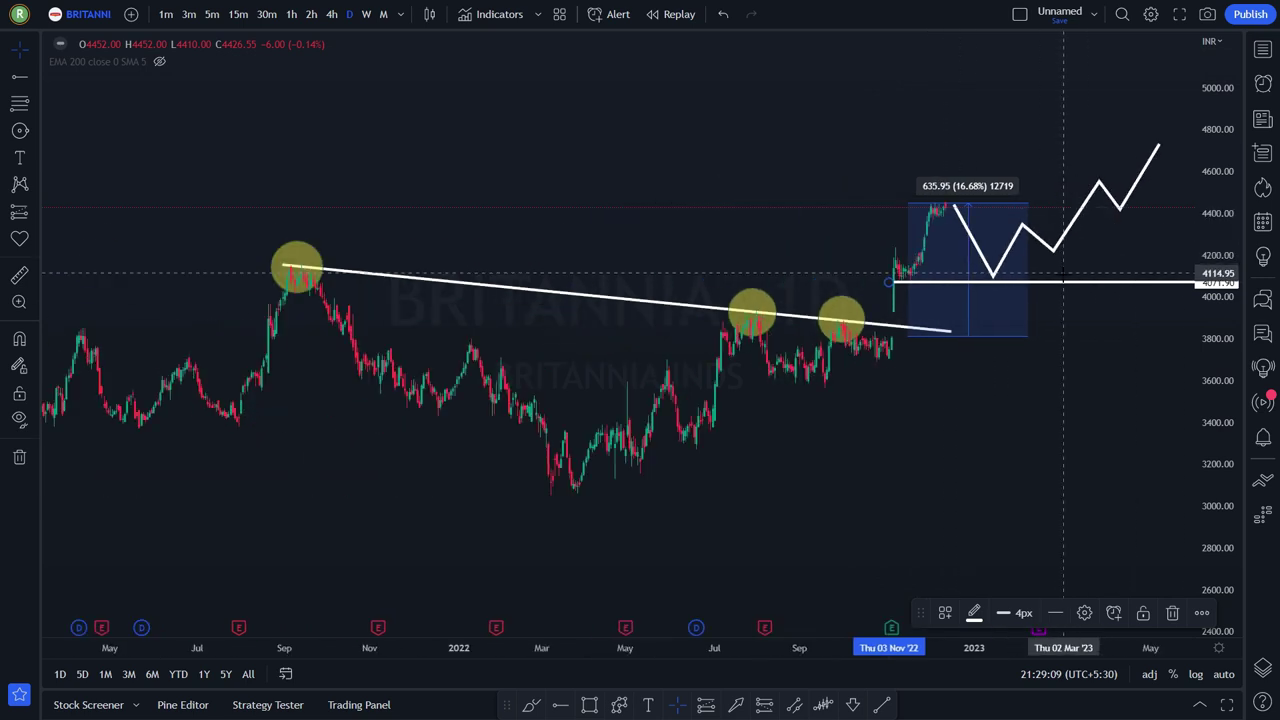
pyautogui.scroll(-5, 1063, 272)
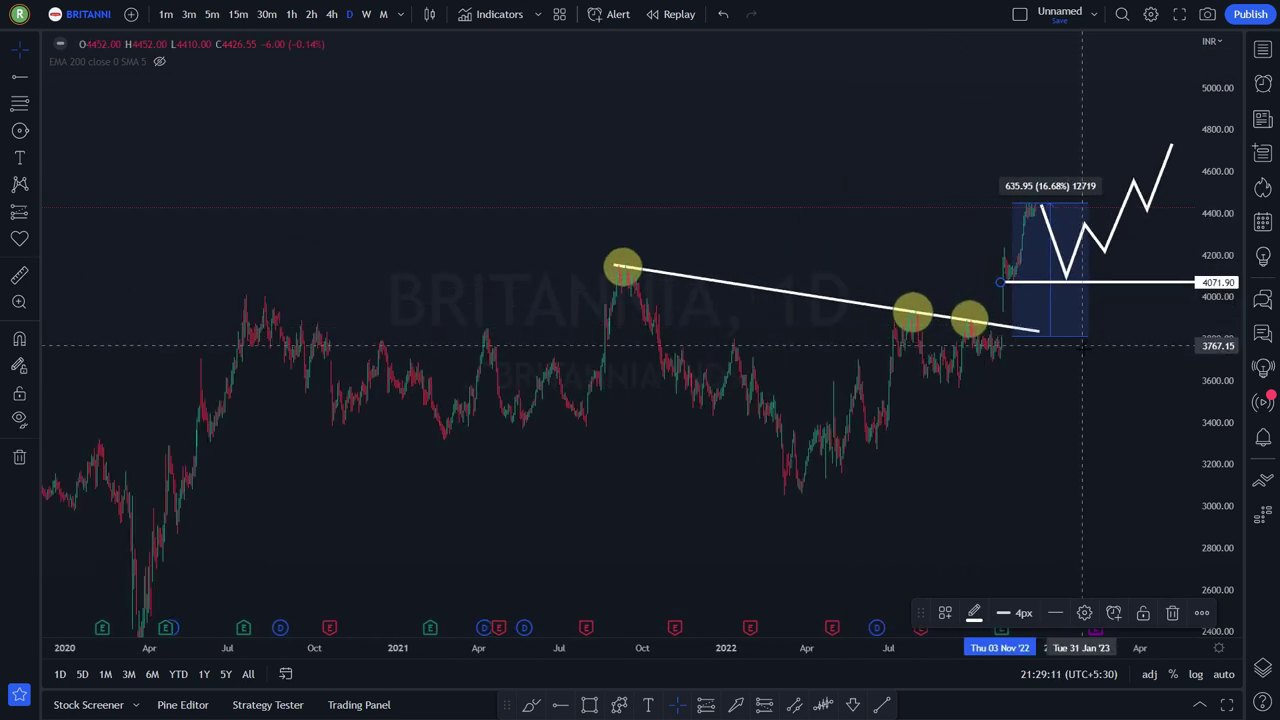
pyautogui.scroll(3, 1082, 346)
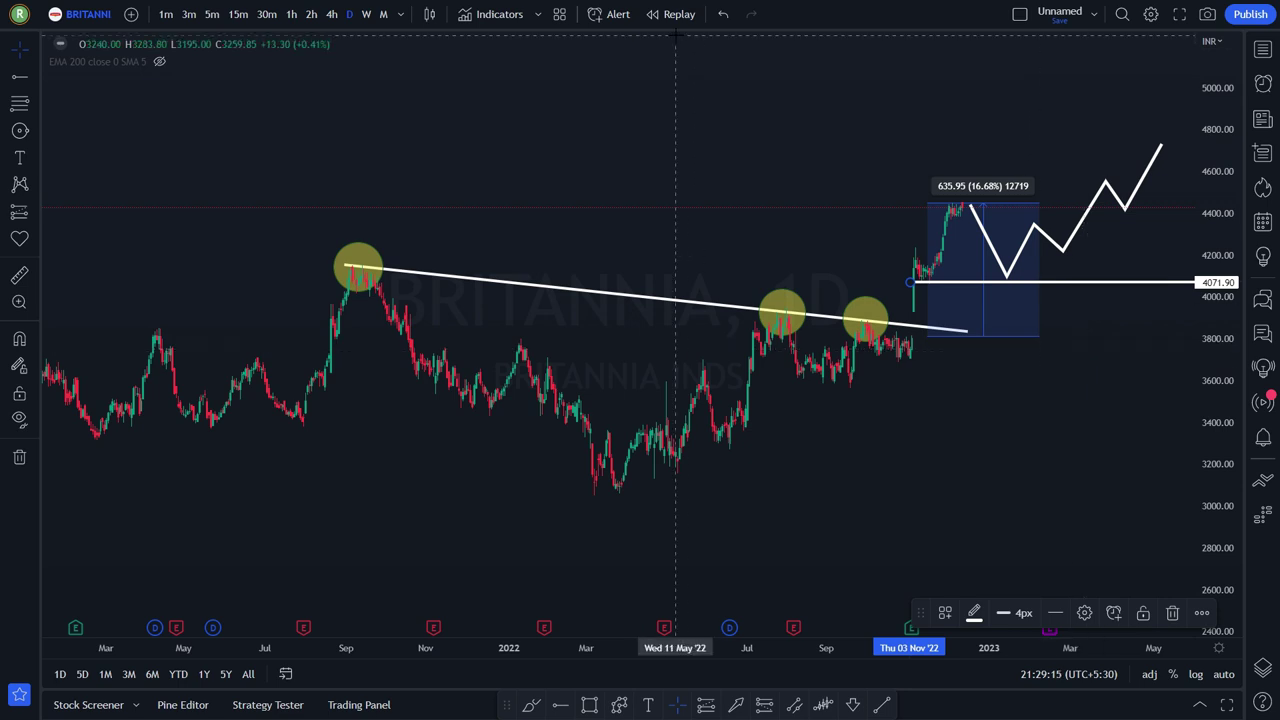
pyautogui.click(159, 61)
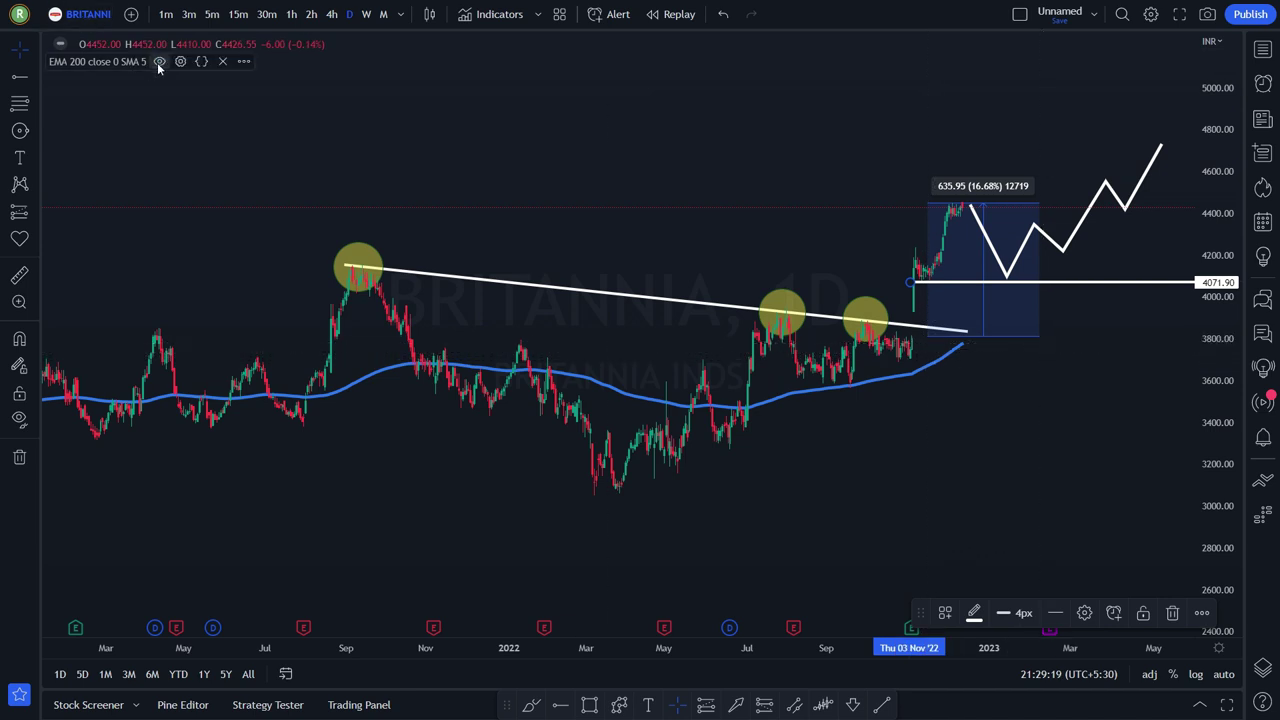
pyautogui.click(158, 61)
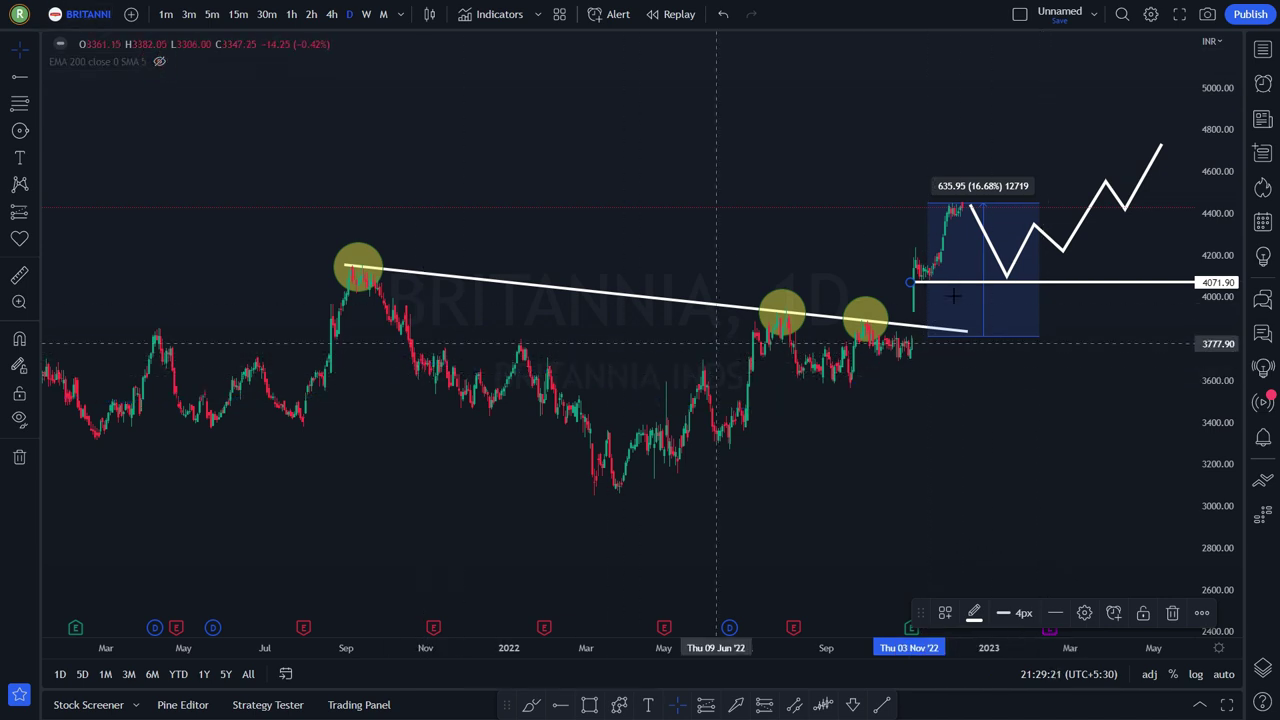
# - Switch to the next stock, PIIND, and examine the three circled touches of the yellow zone near 3500
pyautogui.press('space')
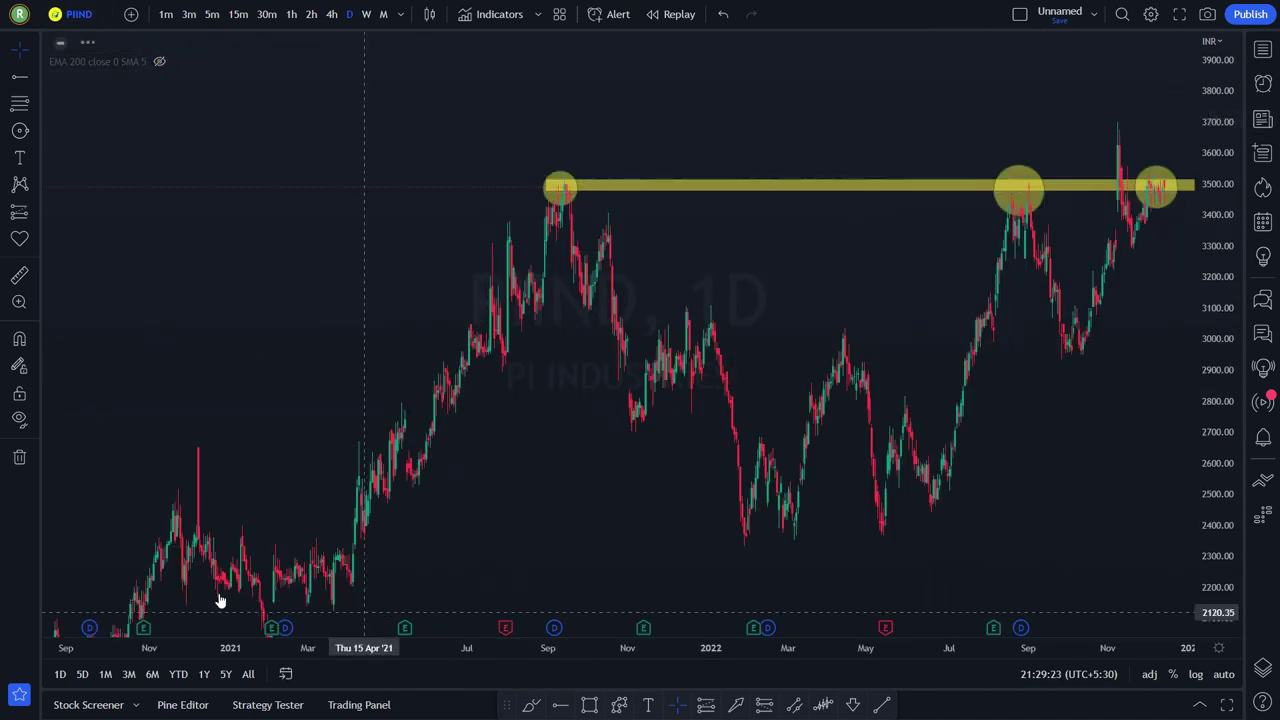
pyautogui.scroll(2, 737, 252)
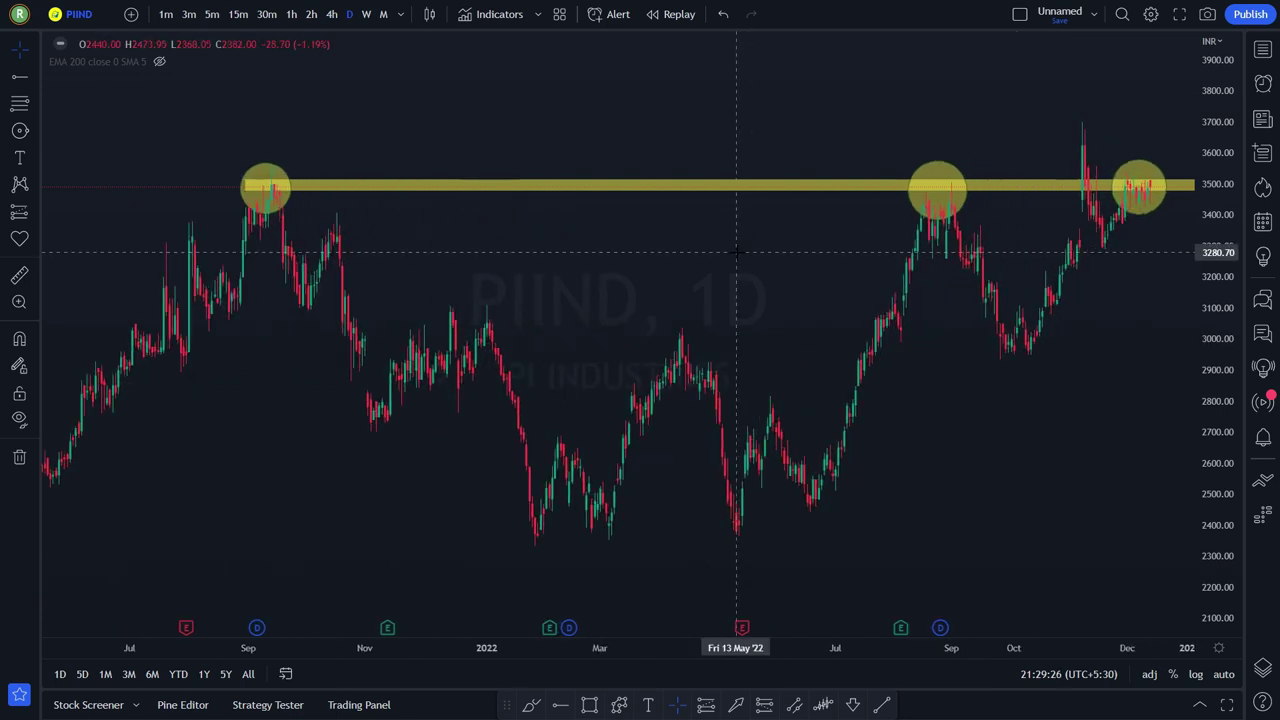
pyautogui.scroll(1, 737, 252)
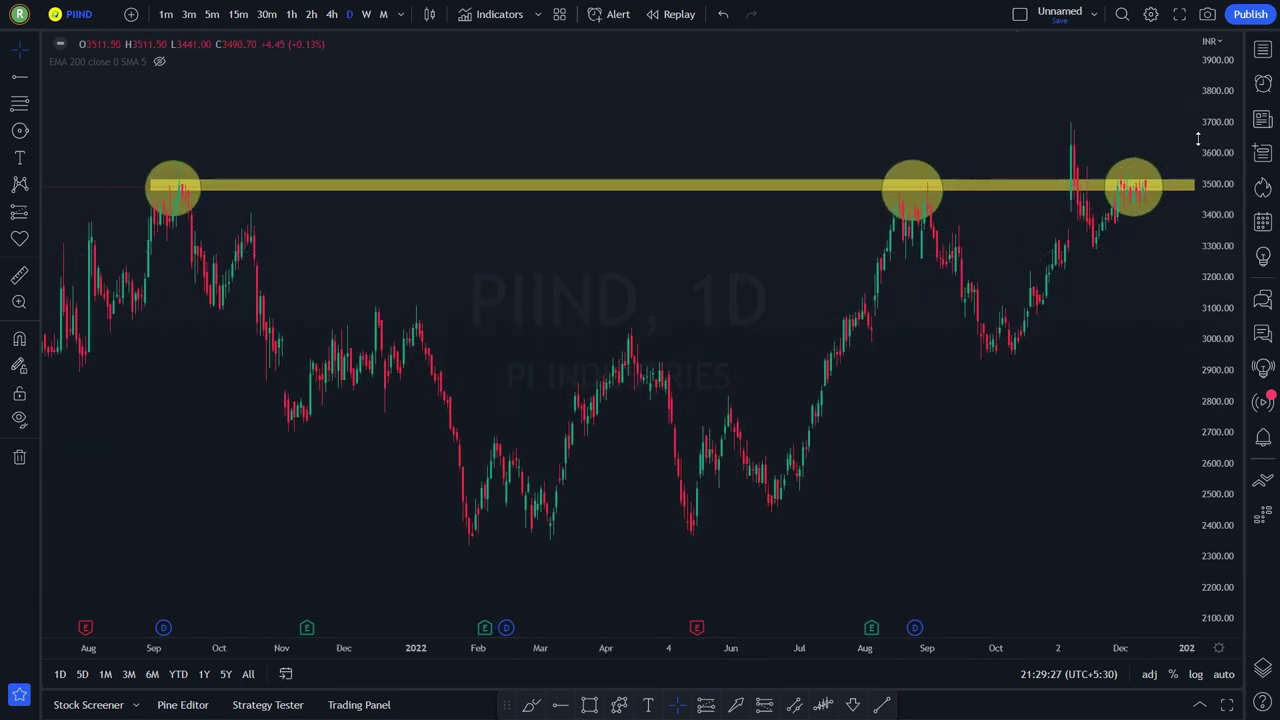
pyautogui.moveTo(1221, 113); pyautogui.dragTo(1221, 135)
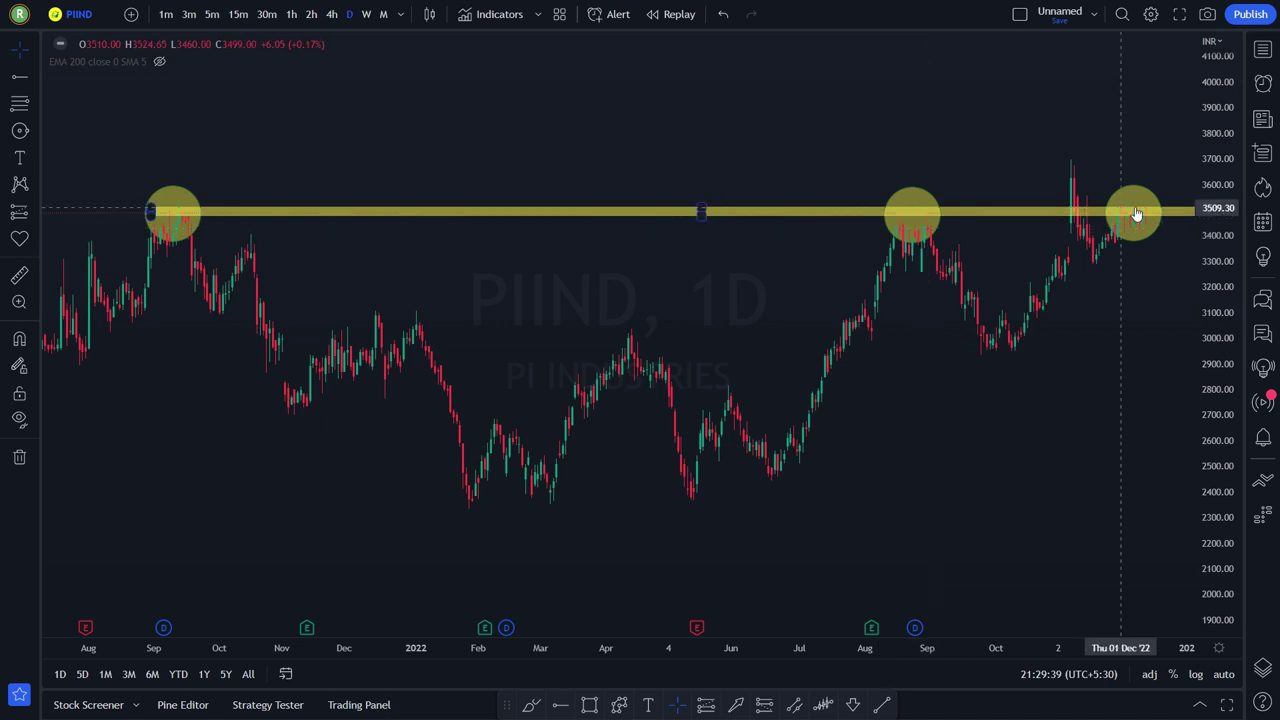
pyautogui.scroll(-1, 928, 110)
pyautogui.hscroll(3, 909, 117)
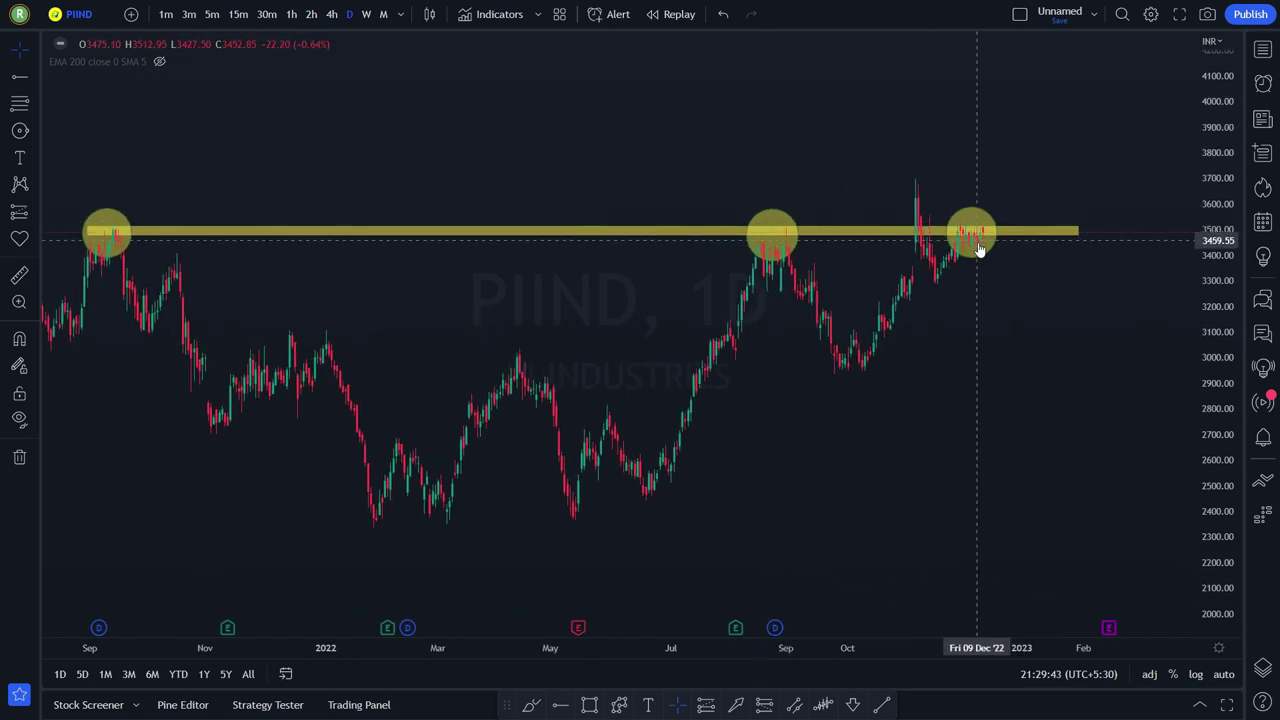
pyautogui.scroll(5, 979, 249)
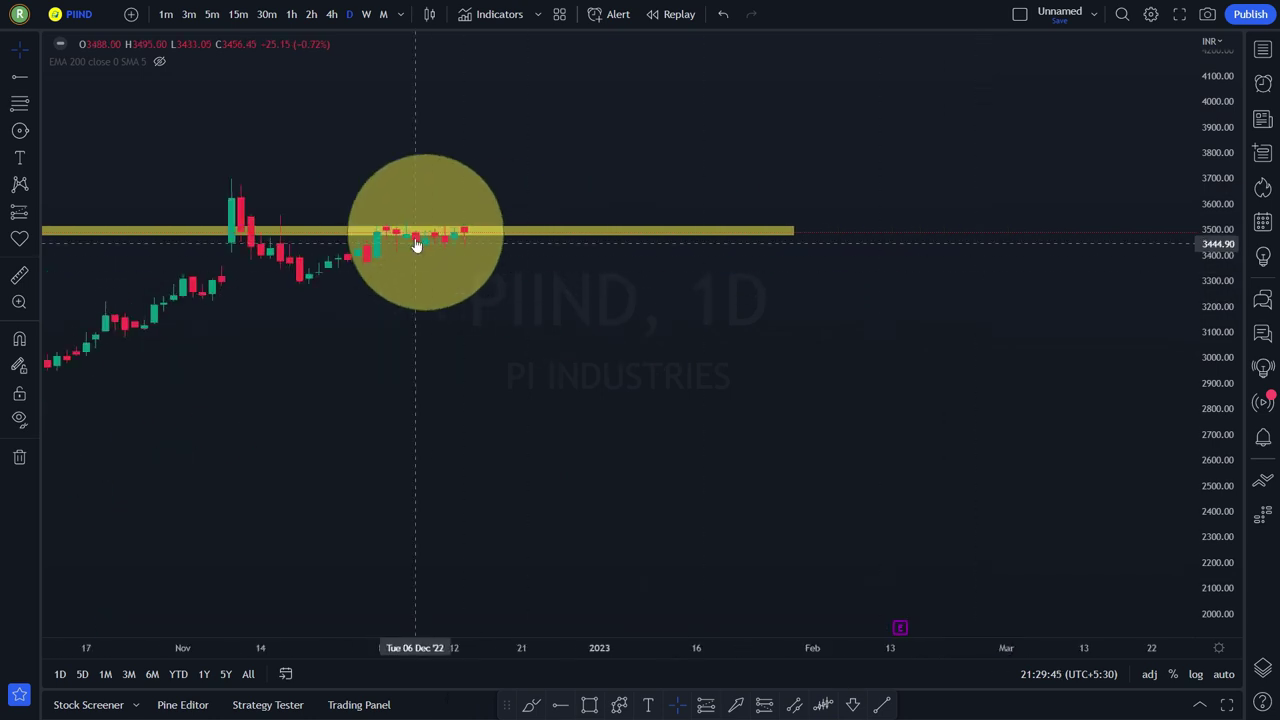
# - Reset the PIIND chart view and inspect the December 2022 candles at the yellow resistance zone
pyautogui.rightClick(873, 306)
pyautogui.click(931, 323)
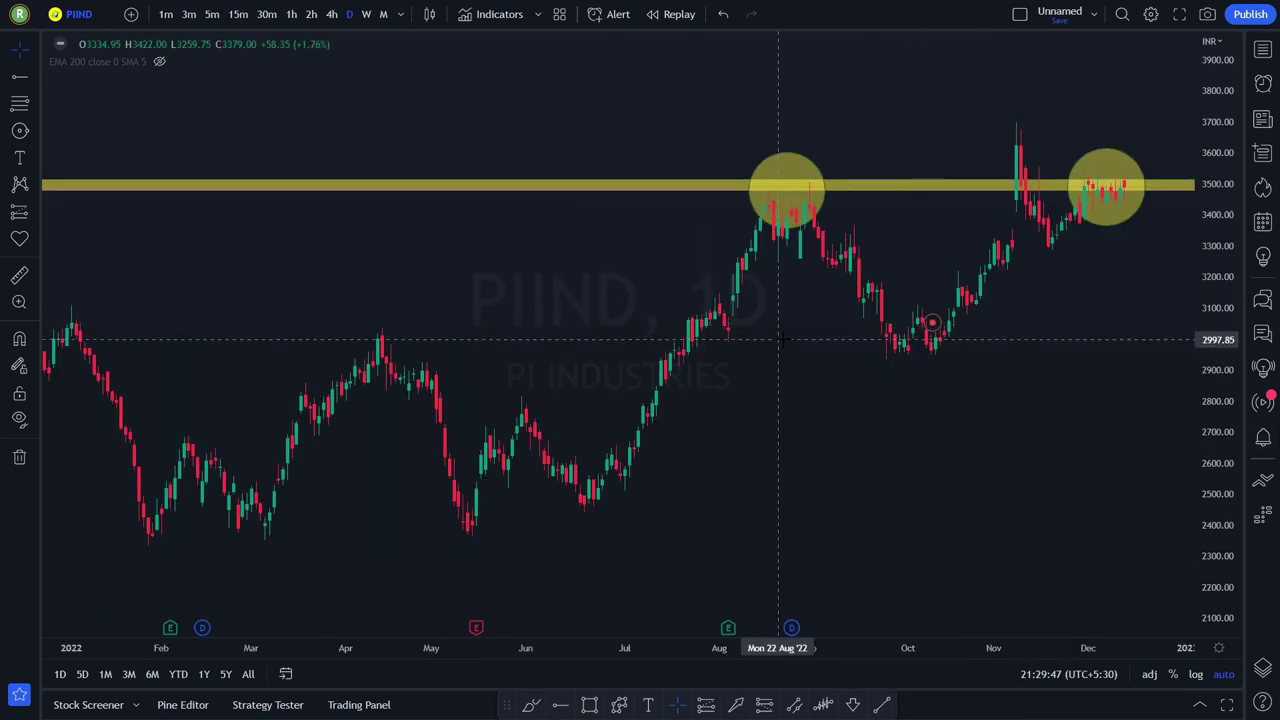
pyautogui.scroll(5, 1030, 418)
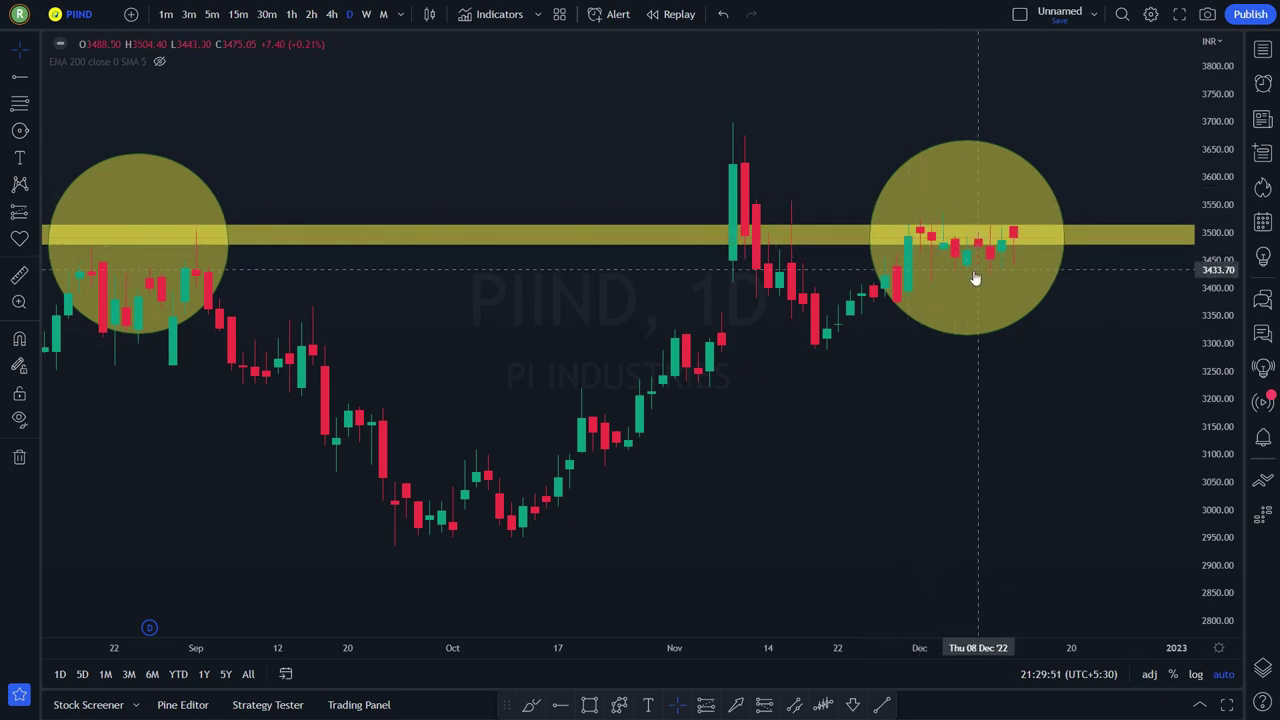
pyautogui.scroll(-5, 1083, 290)
pyautogui.scroll(-4, 1083, 290)
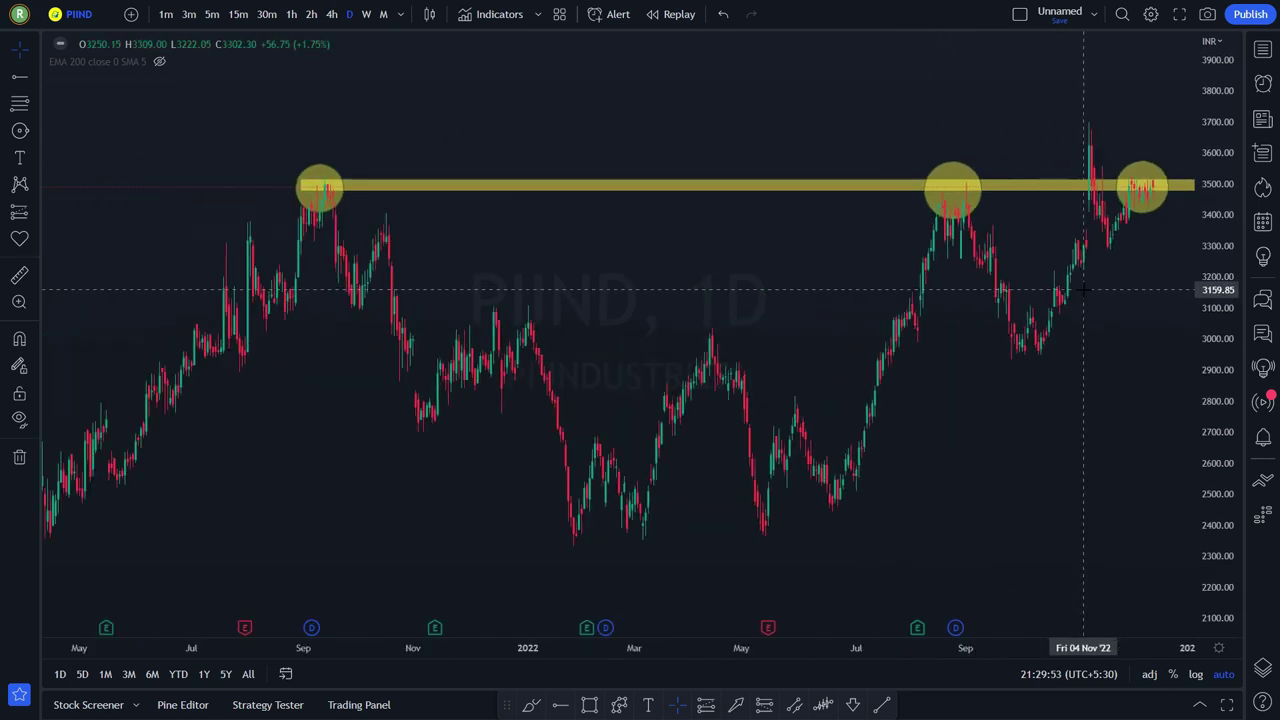
# - Brush a wavy rising projection from the latest PIIND candle up to about 3860 and colour it white
pyautogui.moveTo(1196, 344); pyautogui.dragTo(1105, 344)
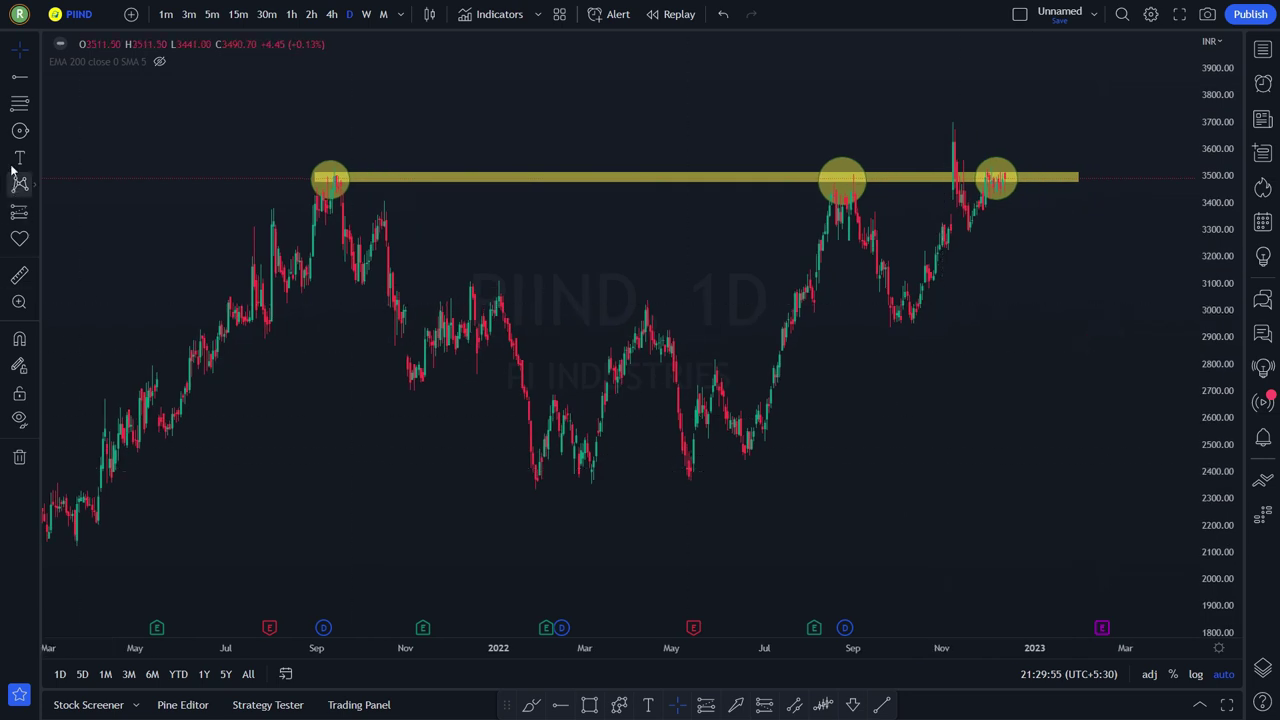
pyautogui.click(35, 132)
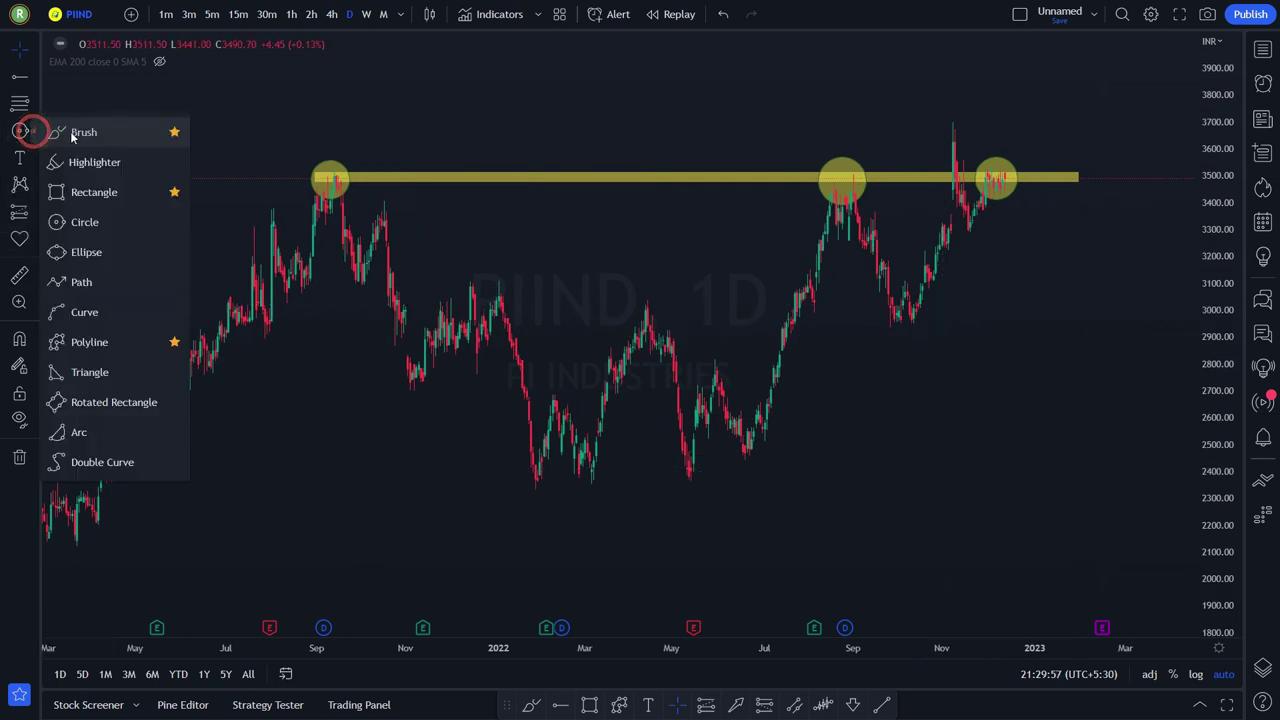
pyautogui.click(77, 130)
pyautogui.moveTo(1005, 170); pyautogui.dragTo(1073, 77)
pyautogui.click(972, 613)
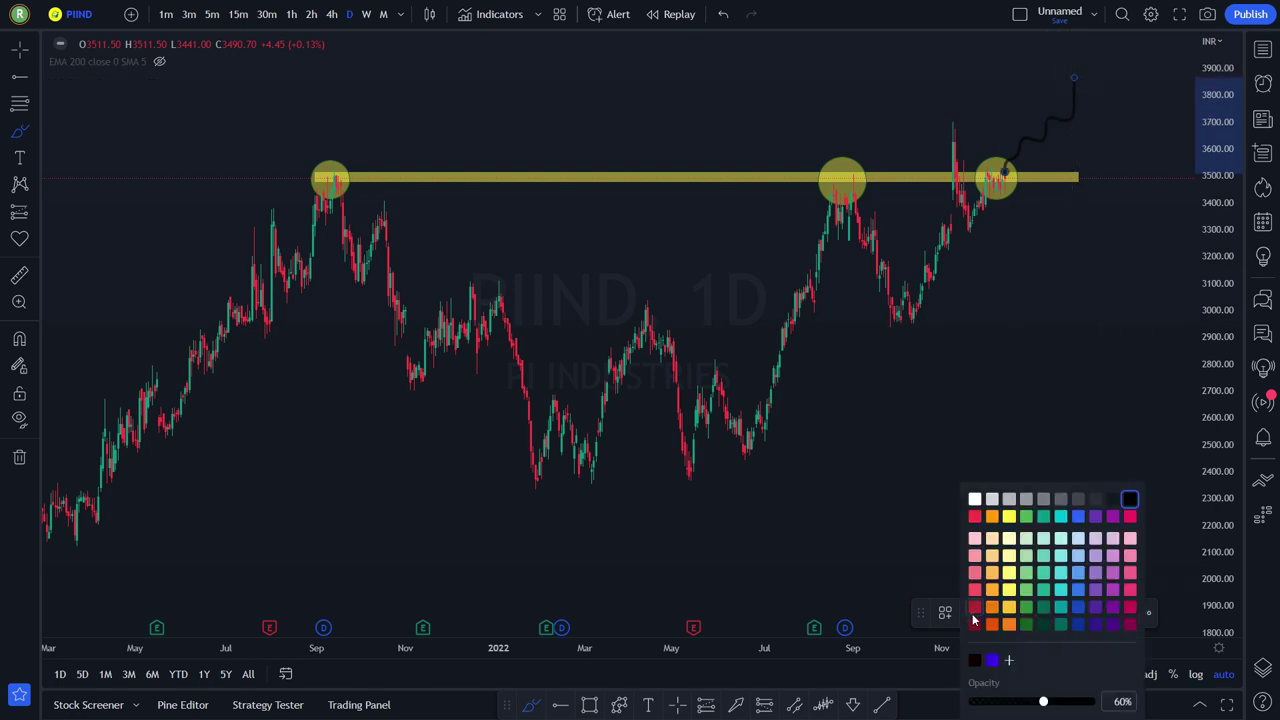
pyautogui.click(975, 498)
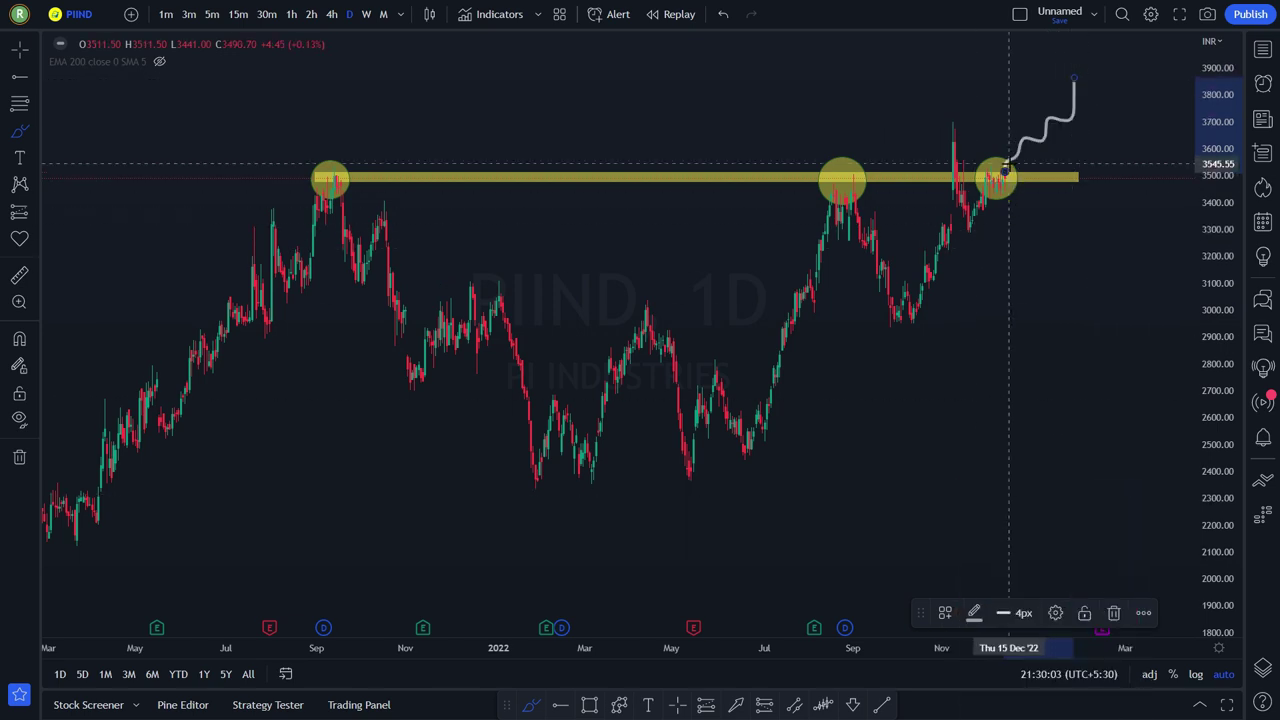
# - Try a falling brush projection from the latest PIIND candle down to about 3250 and undo it
pyautogui.moveTo(1006, 176); pyautogui.dragTo(1063, 240)
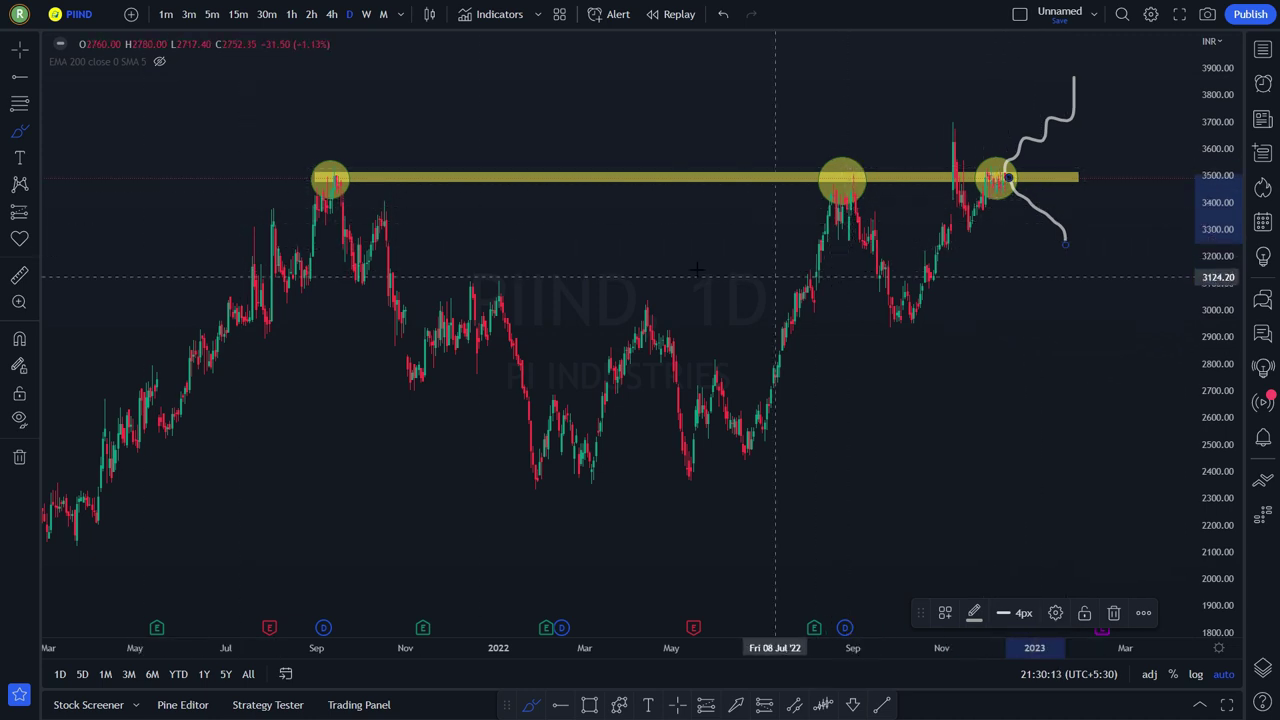
pyautogui.click(721, 15)
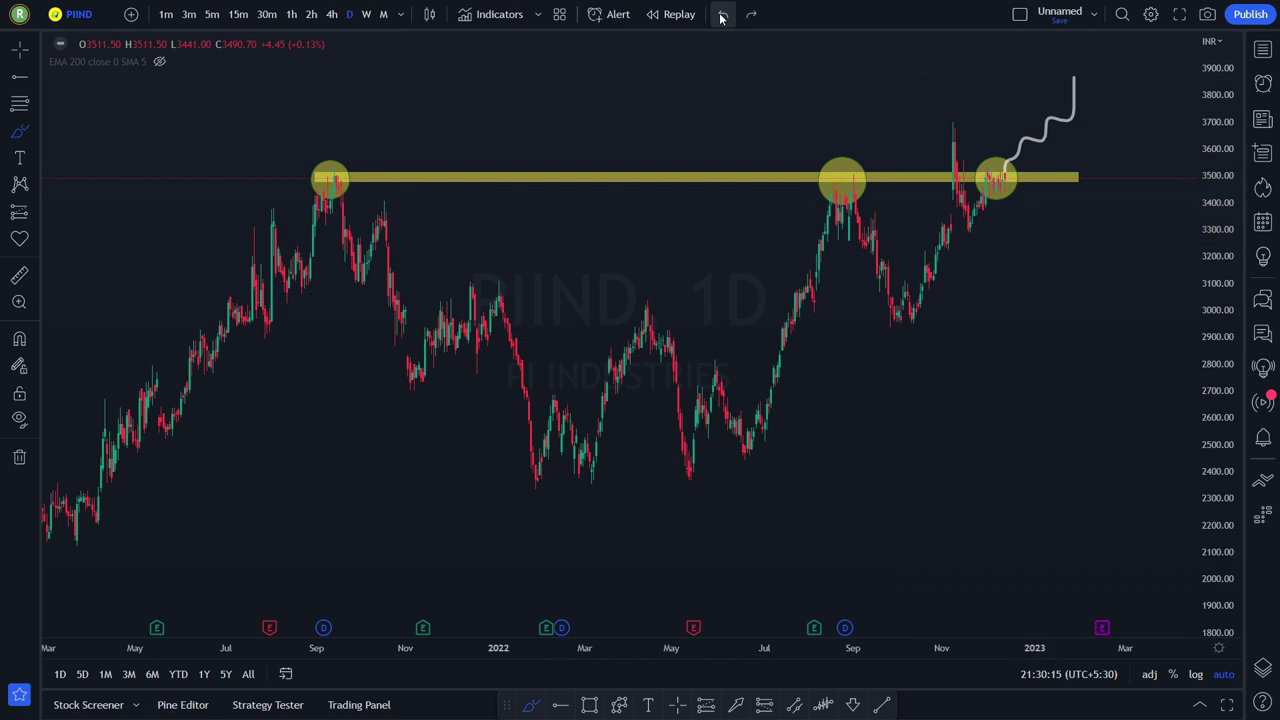
# - Place a Long Position at the latest PIIND candle with entry 3492.50 and target 3807.60
pyautogui.click(35, 218)
pyautogui.click(63, 215)
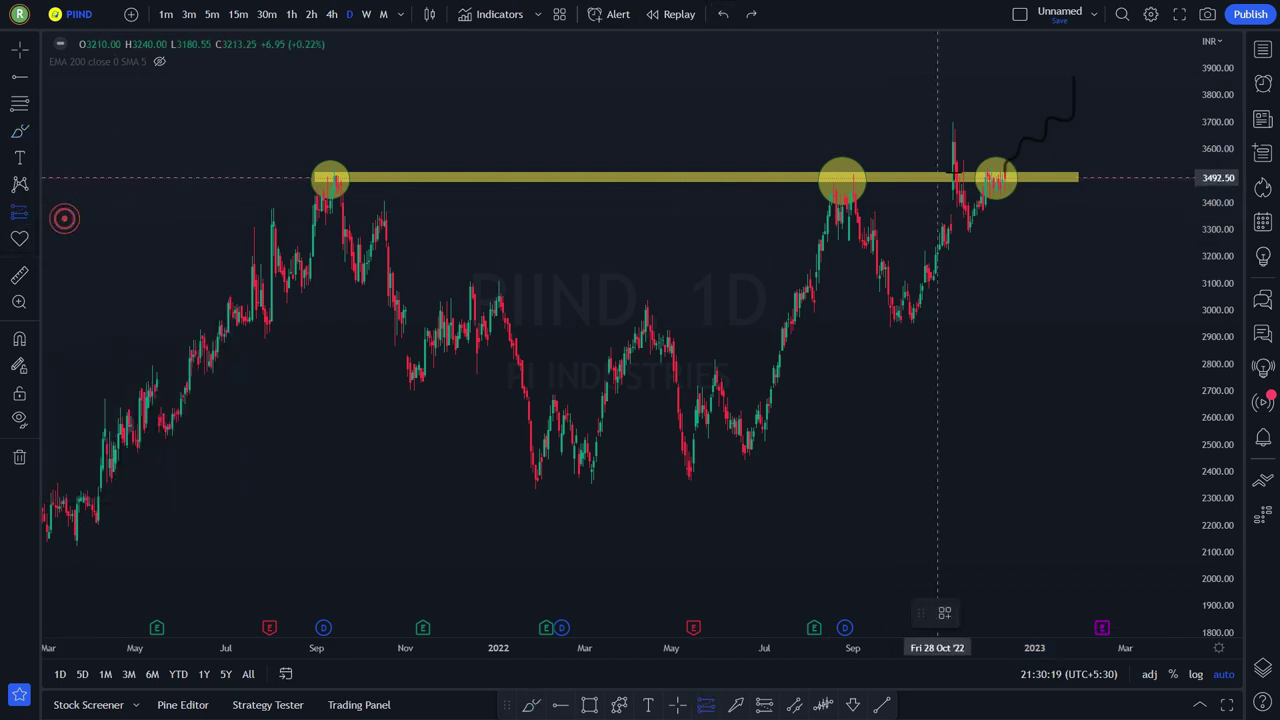
pyautogui.click(1014, 180)
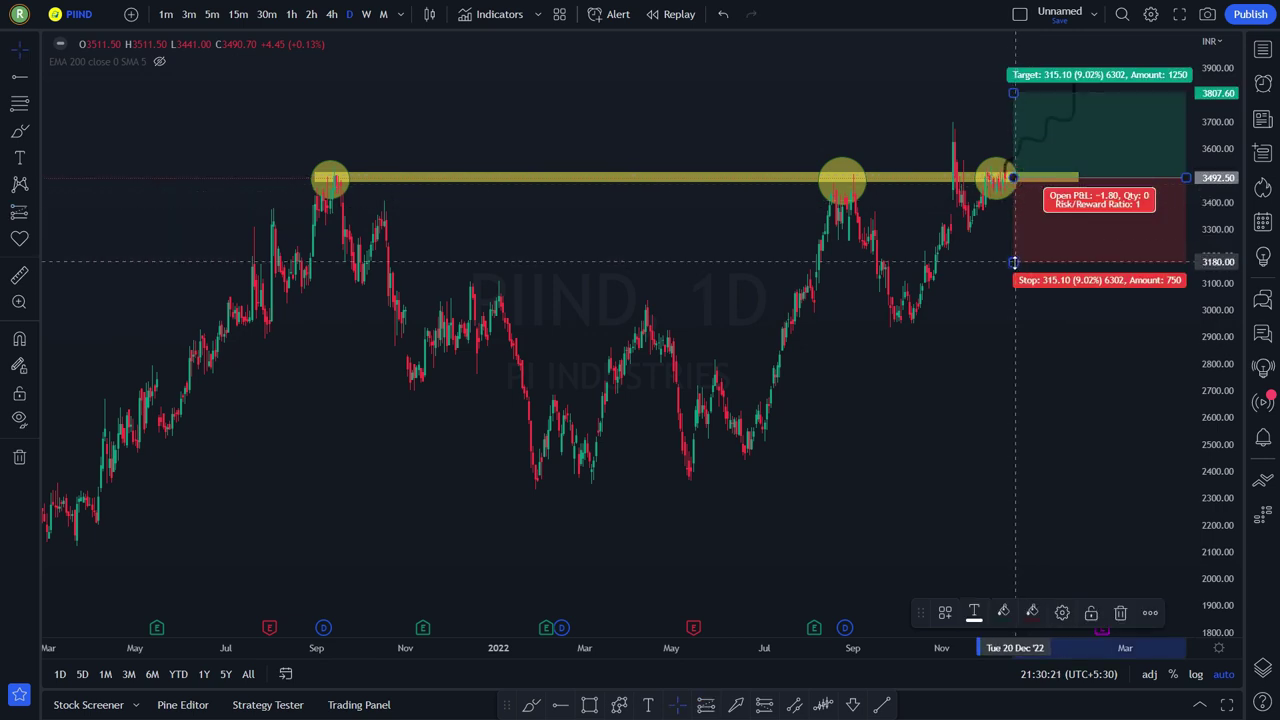
# - Adjust the PIIND Long Position to a stop of 3422.75 and a target of 3632.05
pyautogui.moveTo(1013, 264); pyautogui.dragTo(1016, 197)
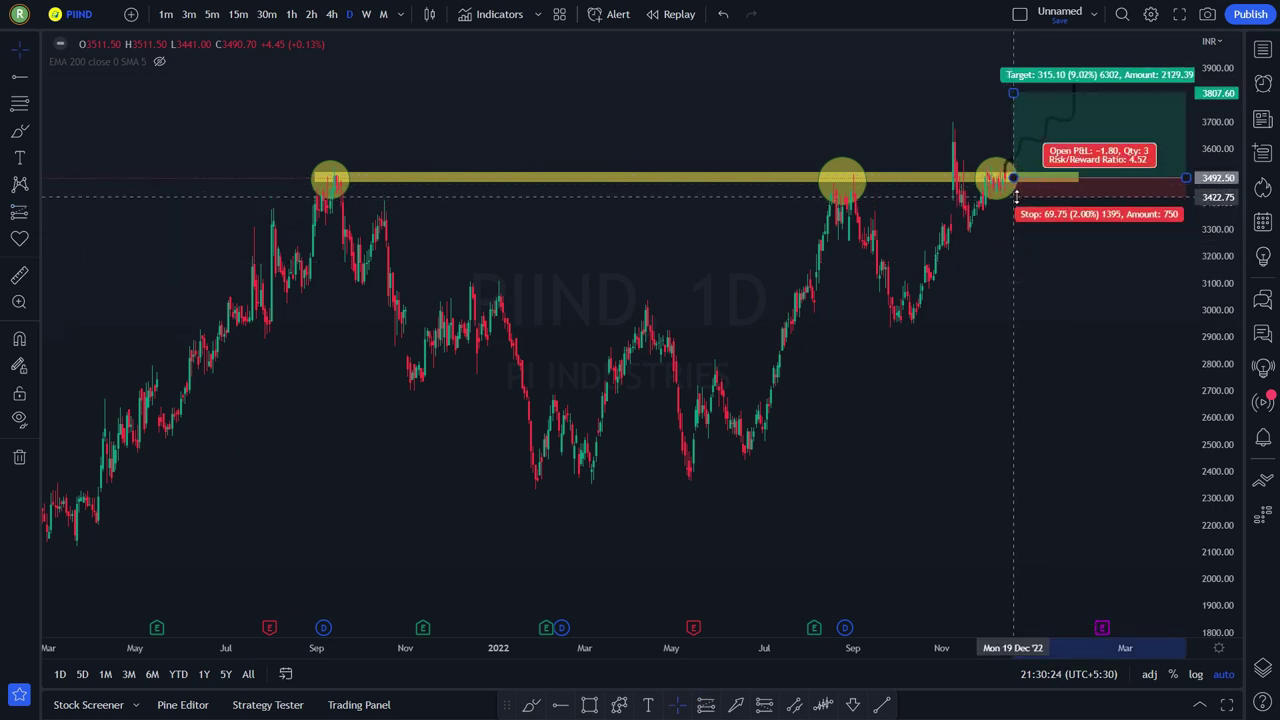
pyautogui.moveTo(1013, 93); pyautogui.dragTo(1015, 121)
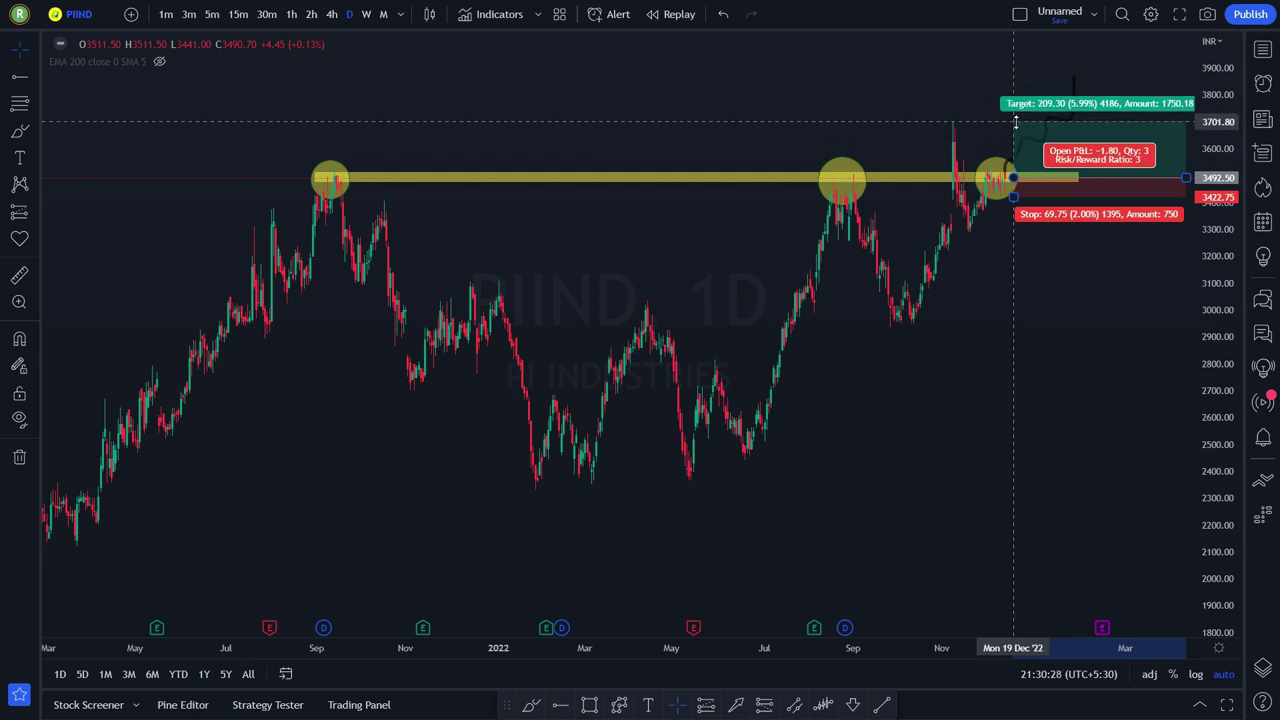
pyautogui.moveTo(1016, 121); pyautogui.dragTo(1021, 140)
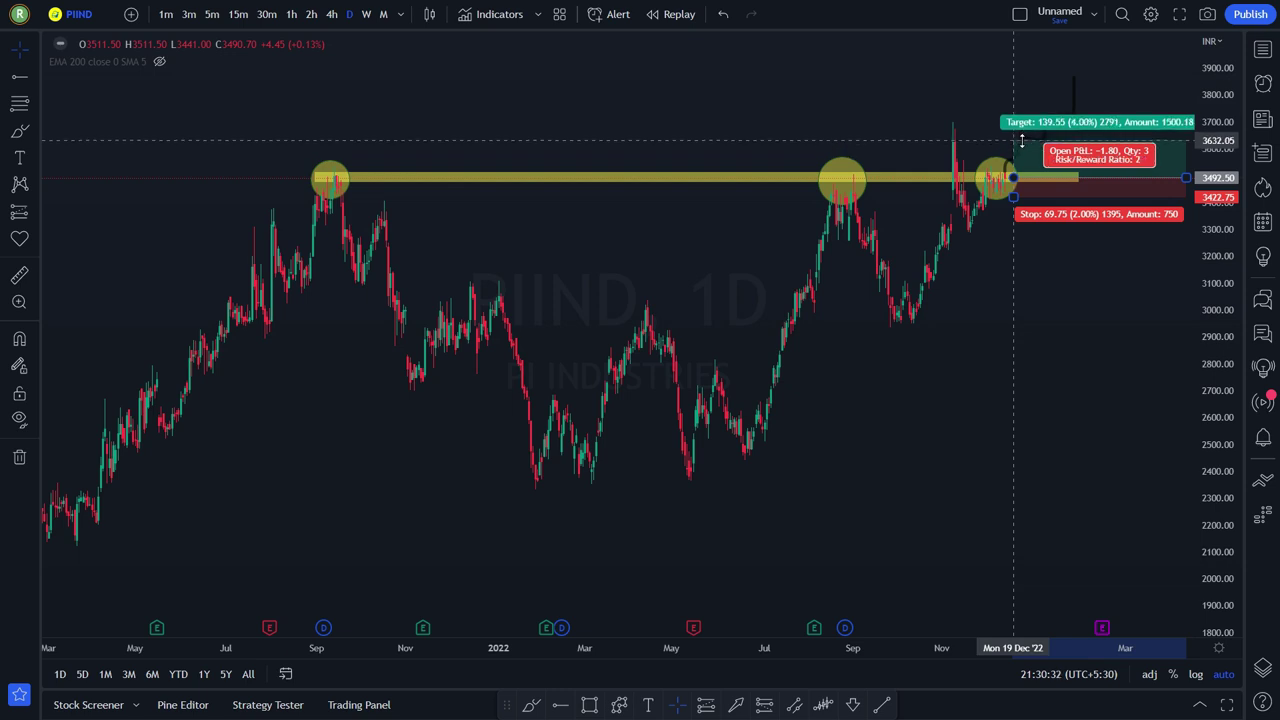
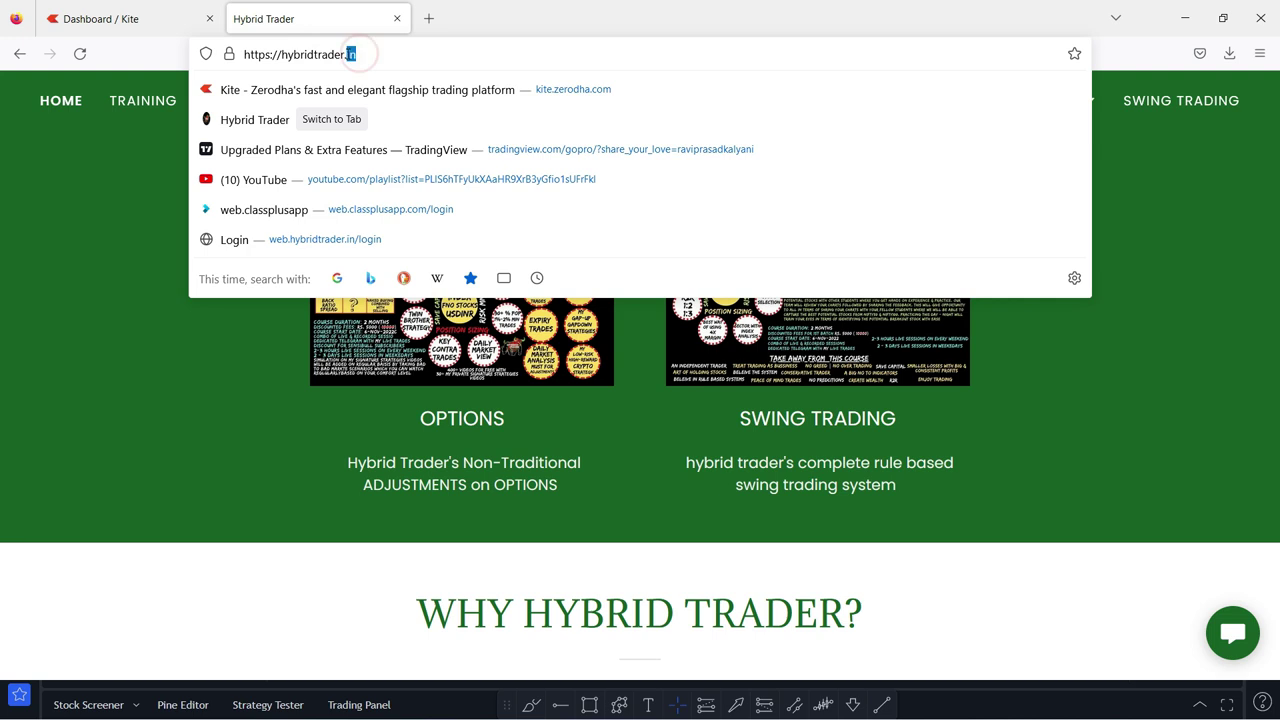
# - Open the Training page of the Hybrid Trader website and dismiss its promotional pop-up
pyautogui.click(86, 378)
pyautogui.scroll(2, 307, 364)
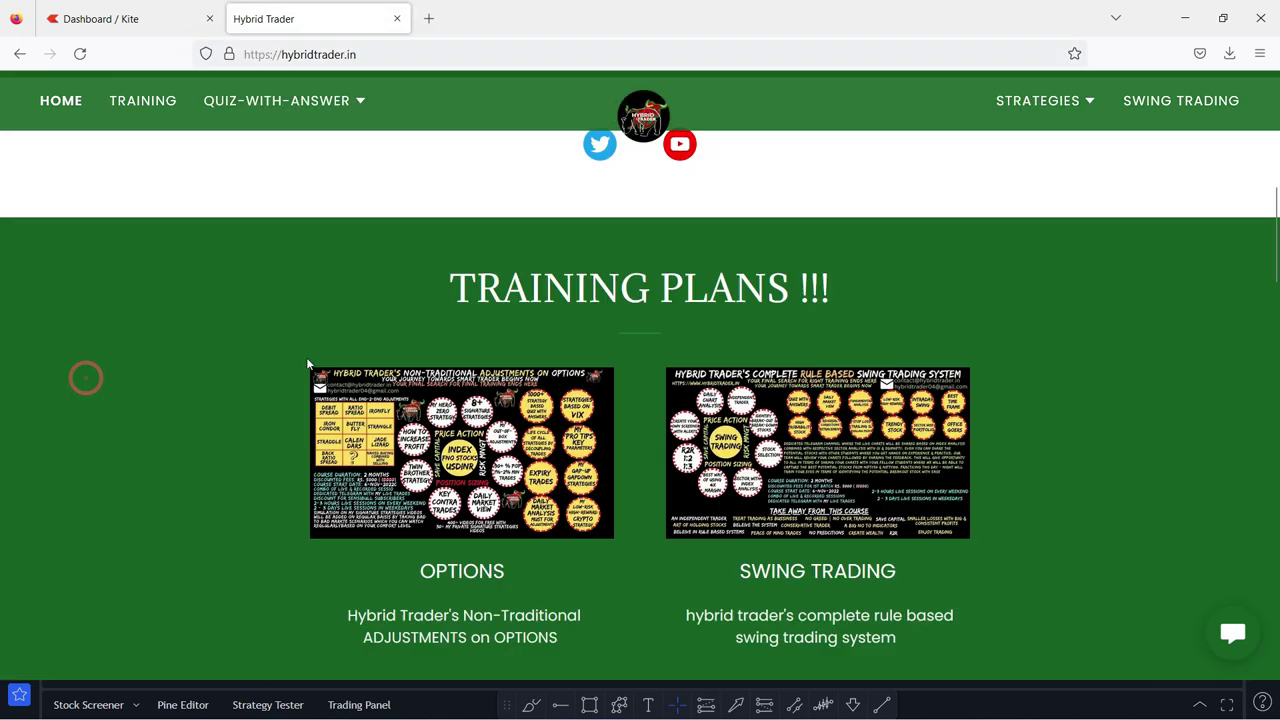
pyautogui.scroll(5, 308, 360)
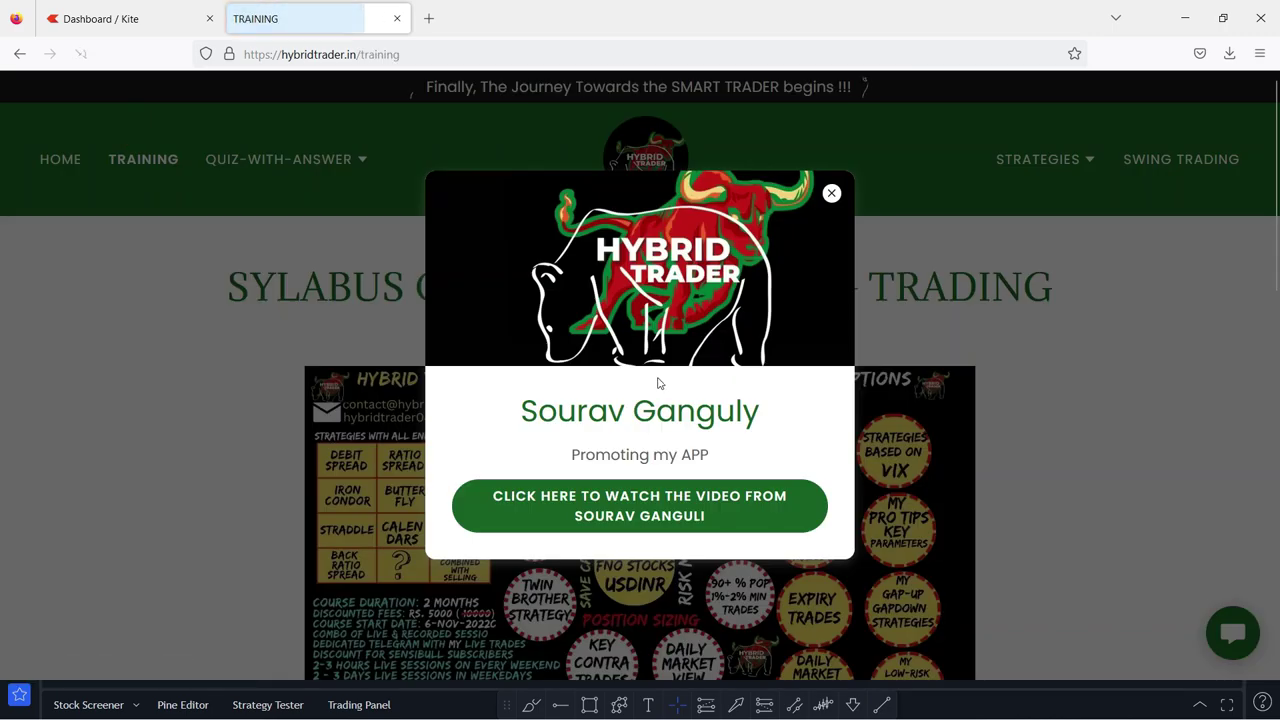
pyautogui.click(832, 194)
# - Review the options and swing trading syllabus posters on the Training page
pyautogui.scroll(-10, 717, 282)
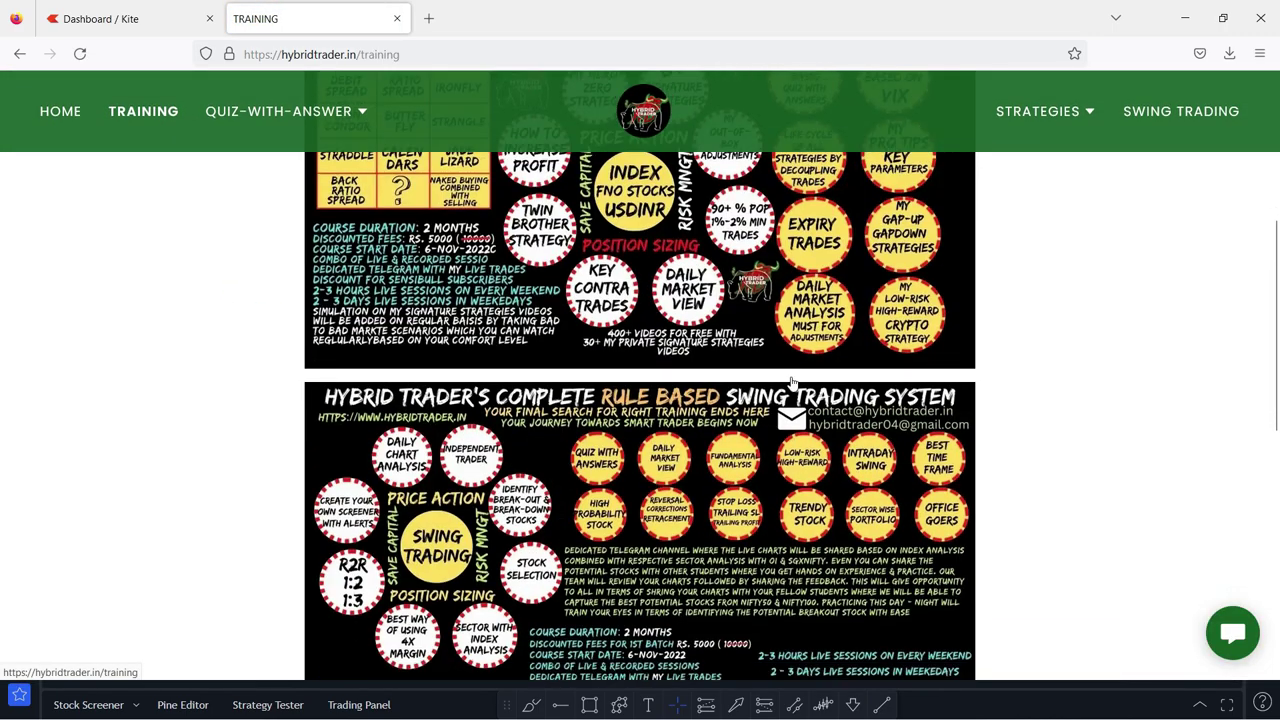
pyautogui.scroll(1, 472, 316)
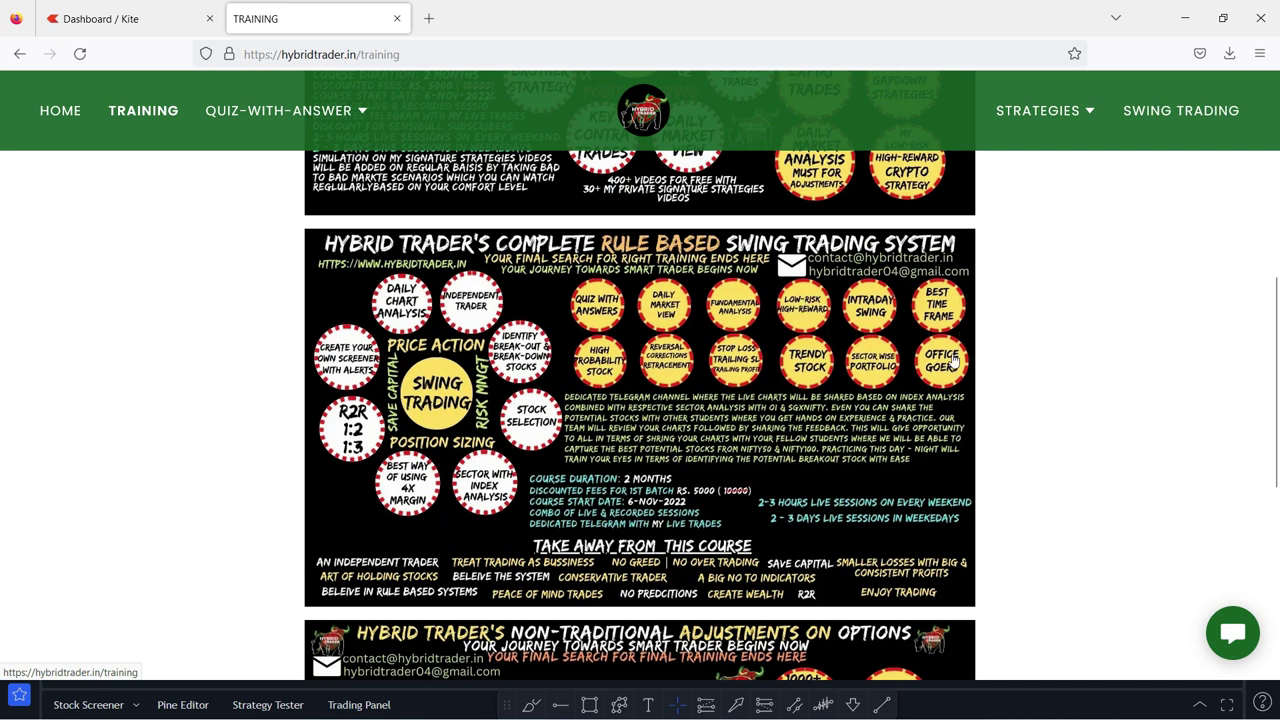
pyautogui.scroll(4, 580, 470)
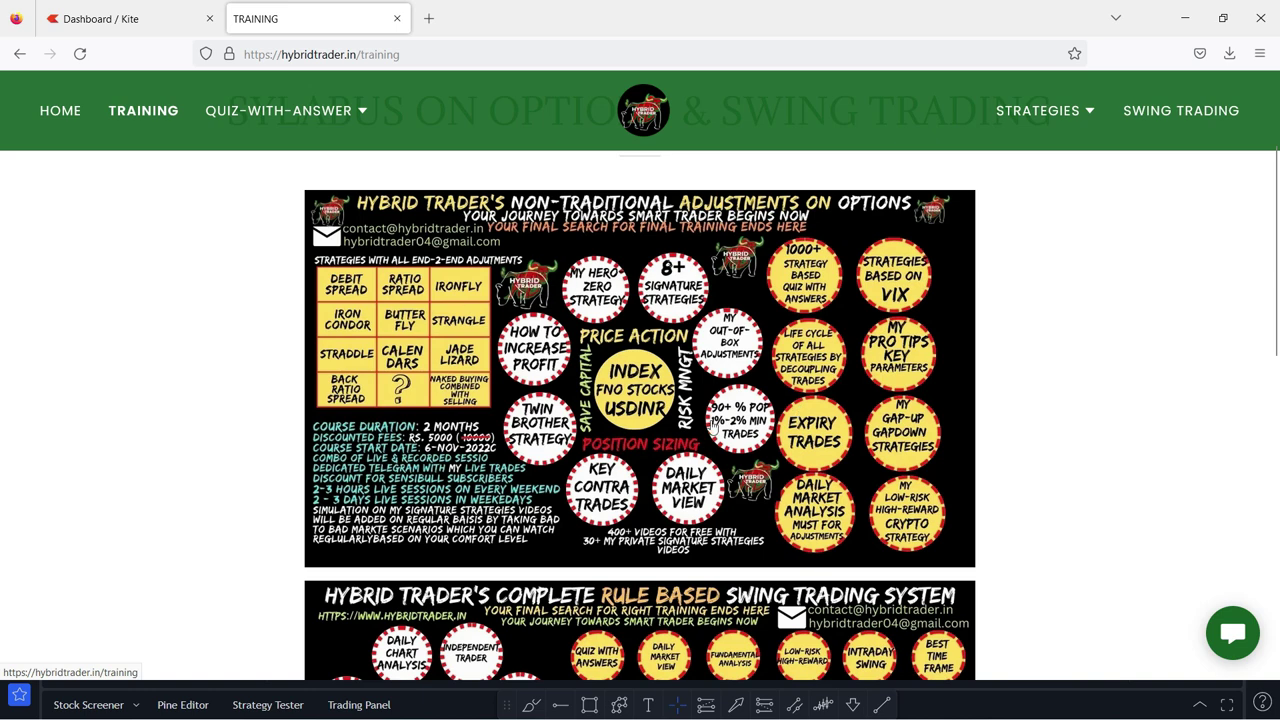
pyautogui.scroll(-4, 712, 426)
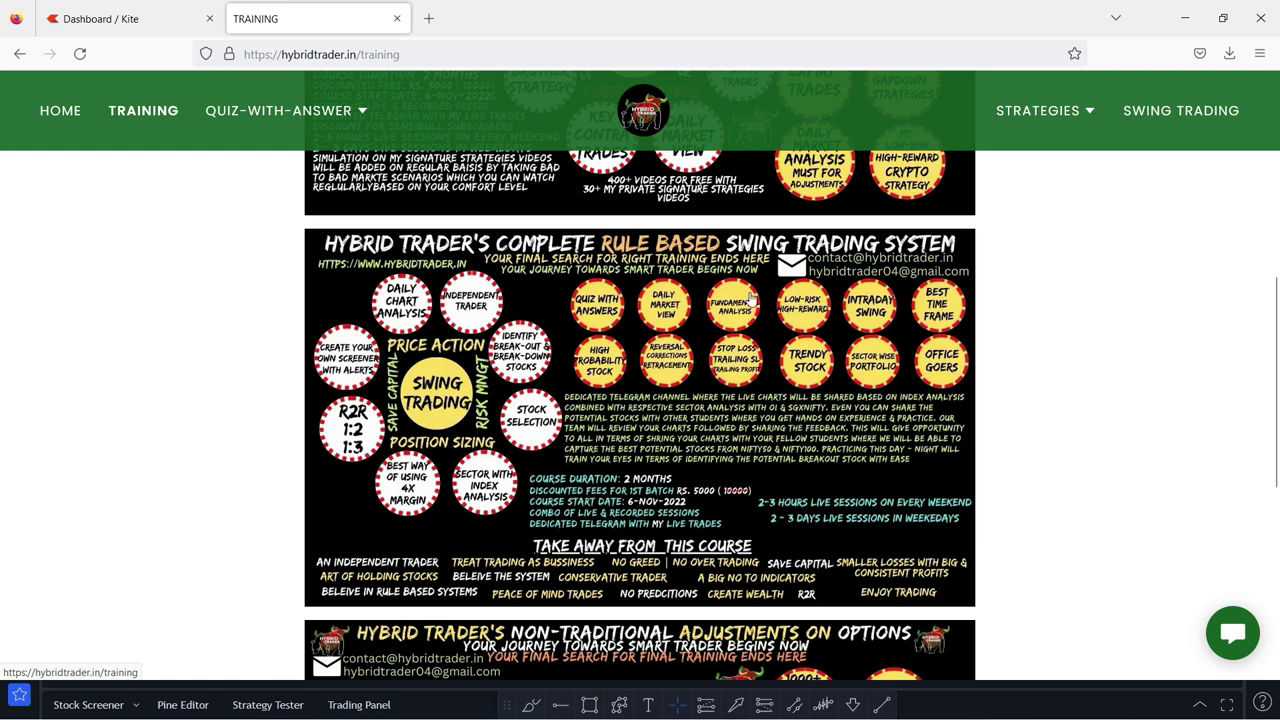
pyautogui.click(638, 357)
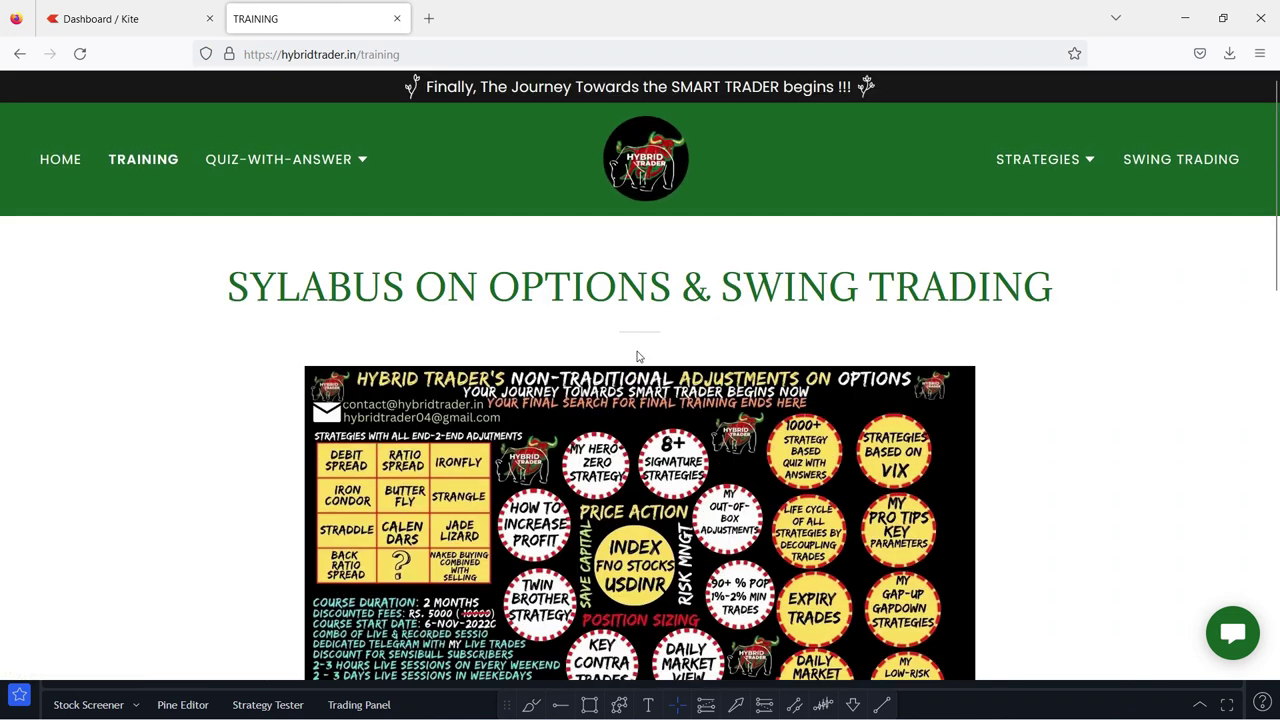
# - Return to the home page, highlight the Batch-2 start date and look through the training plans and Why Hybrid Trader sections
pyautogui.click(52, 160)
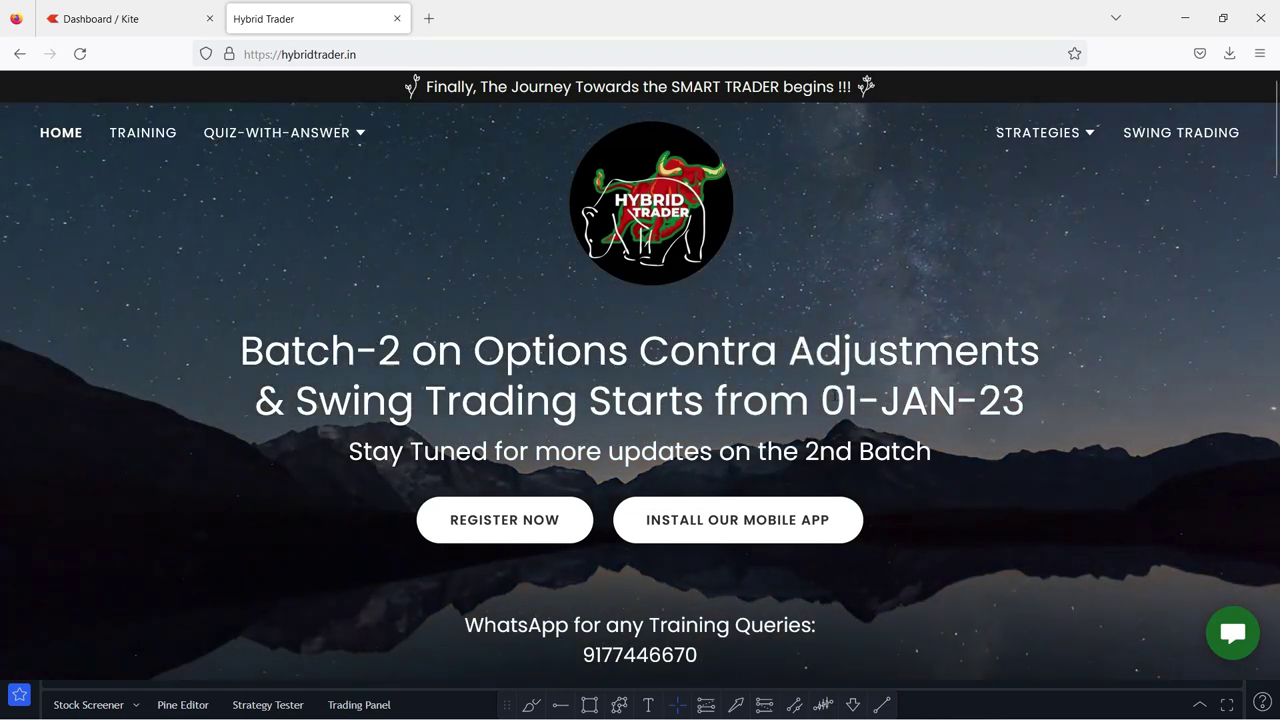
pyautogui.moveTo(821, 400); pyautogui.dragTo(1024, 396)
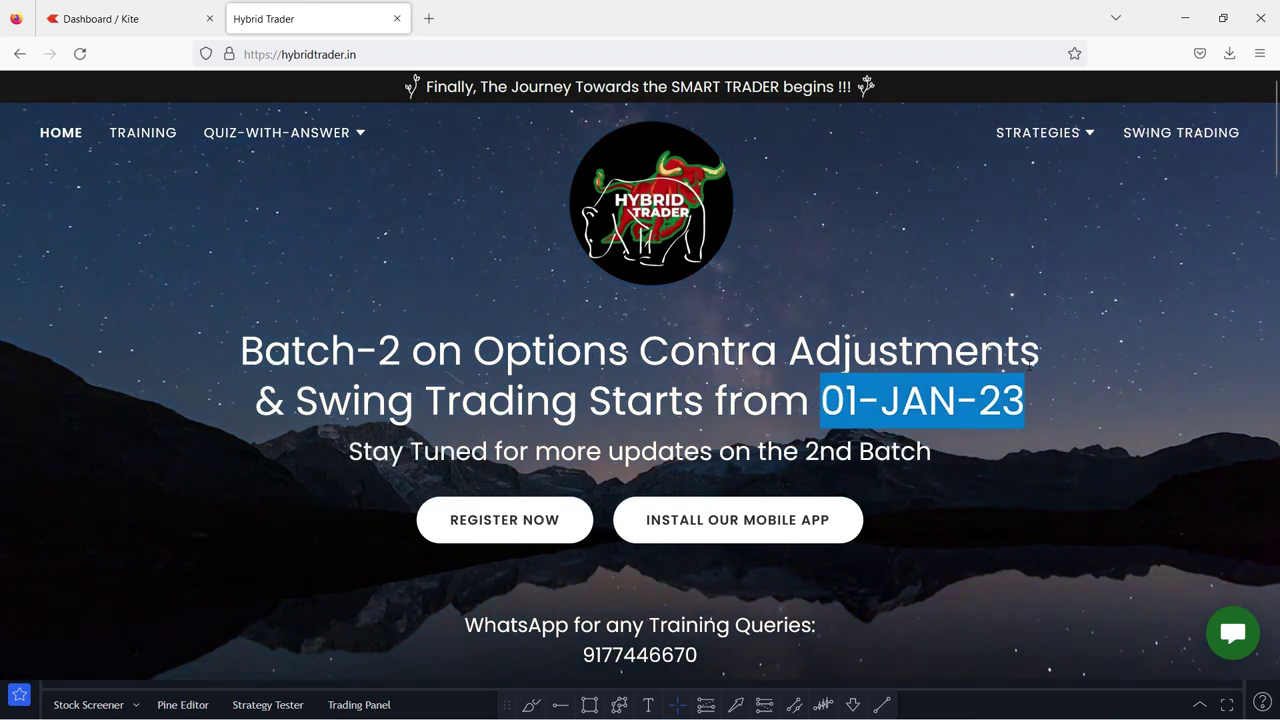
pyautogui.scroll(-4, 713, 411)
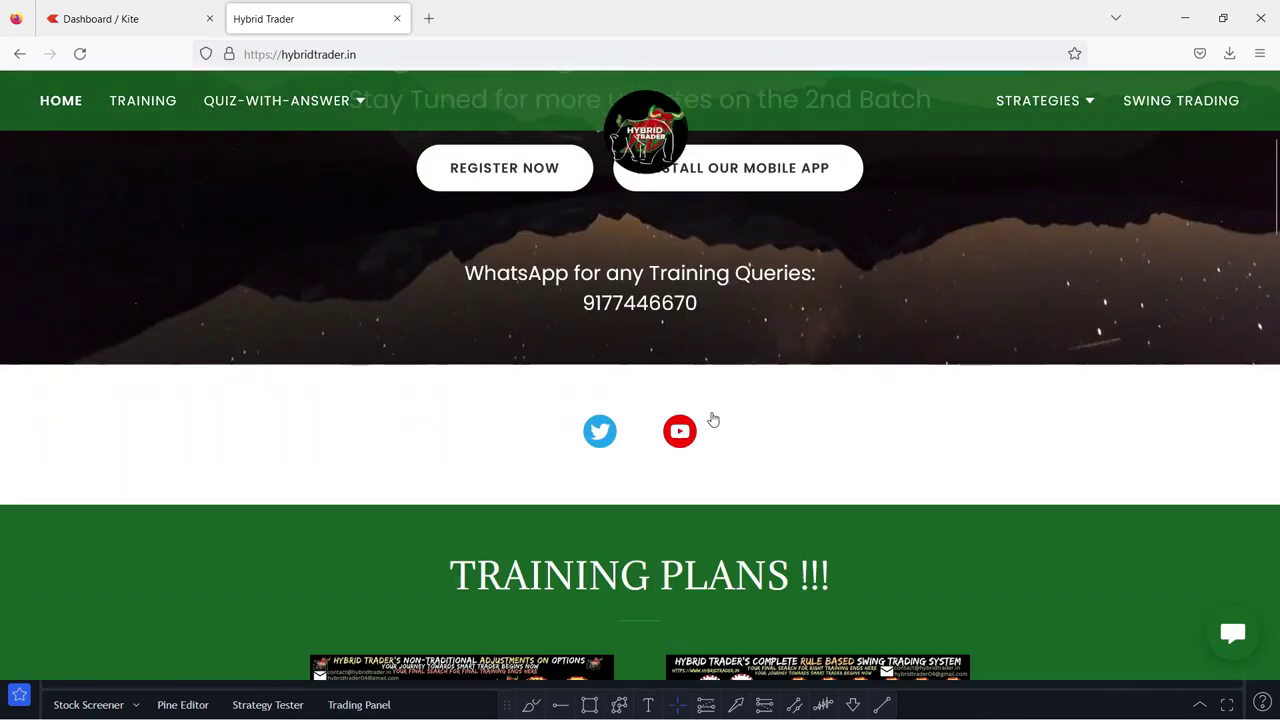
pyautogui.scroll(-7, 713, 420)
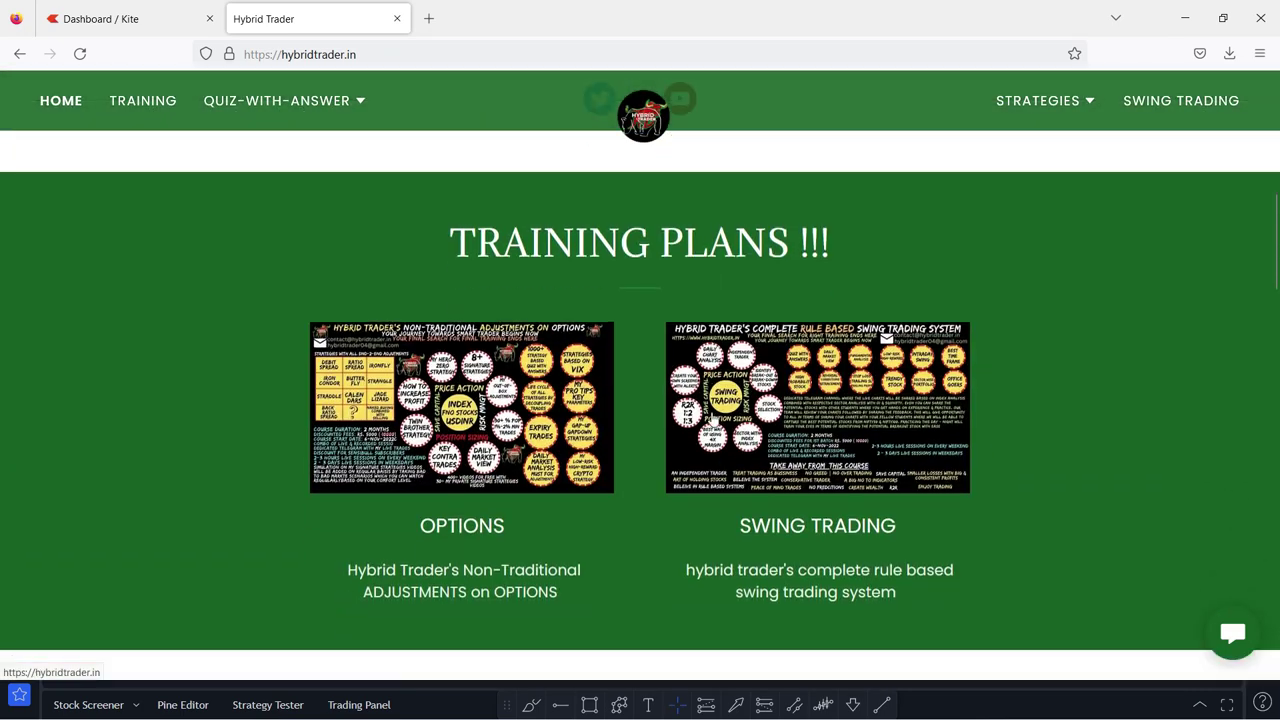
pyautogui.scroll(-2, 855, 484)
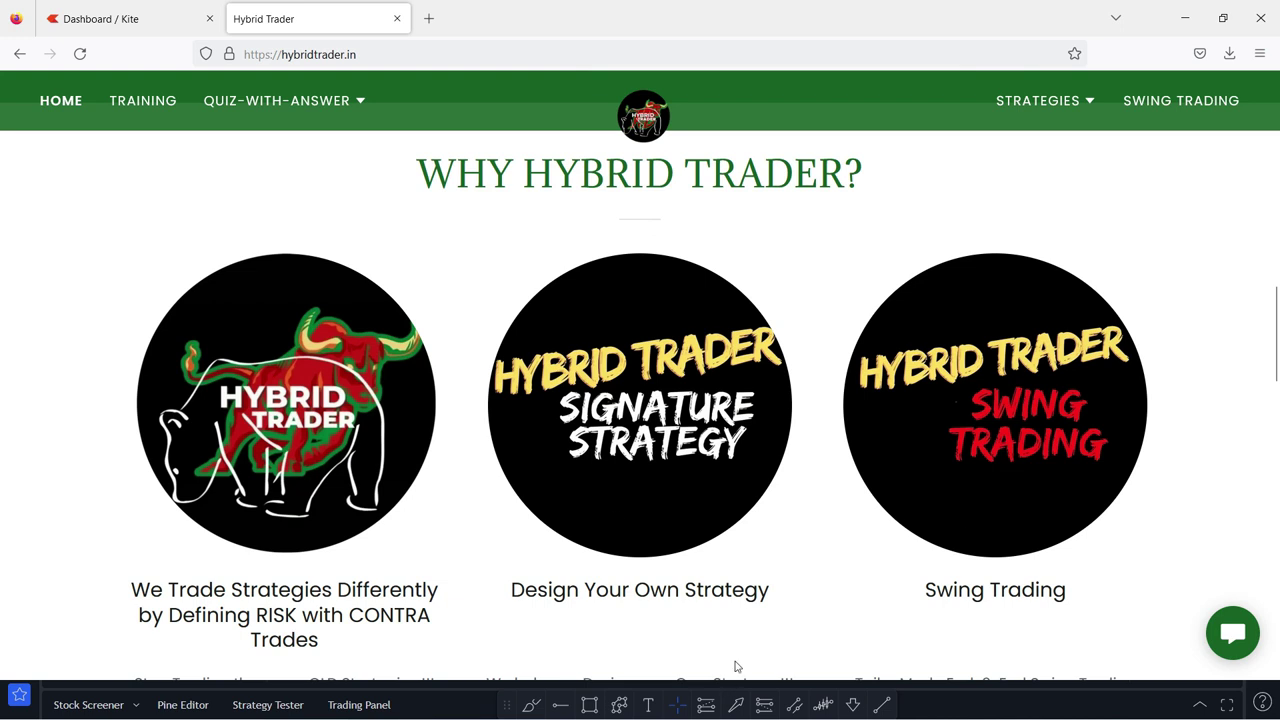
# - Switch to Telegram and look into the HYBRID TRADER OPTIONS ONLY group before returning to HYBRID TRADER SWING ONLY
pyautogui.hotkey('alt', 'Tab')
pyautogui.hotkey('alt', 'Tab')
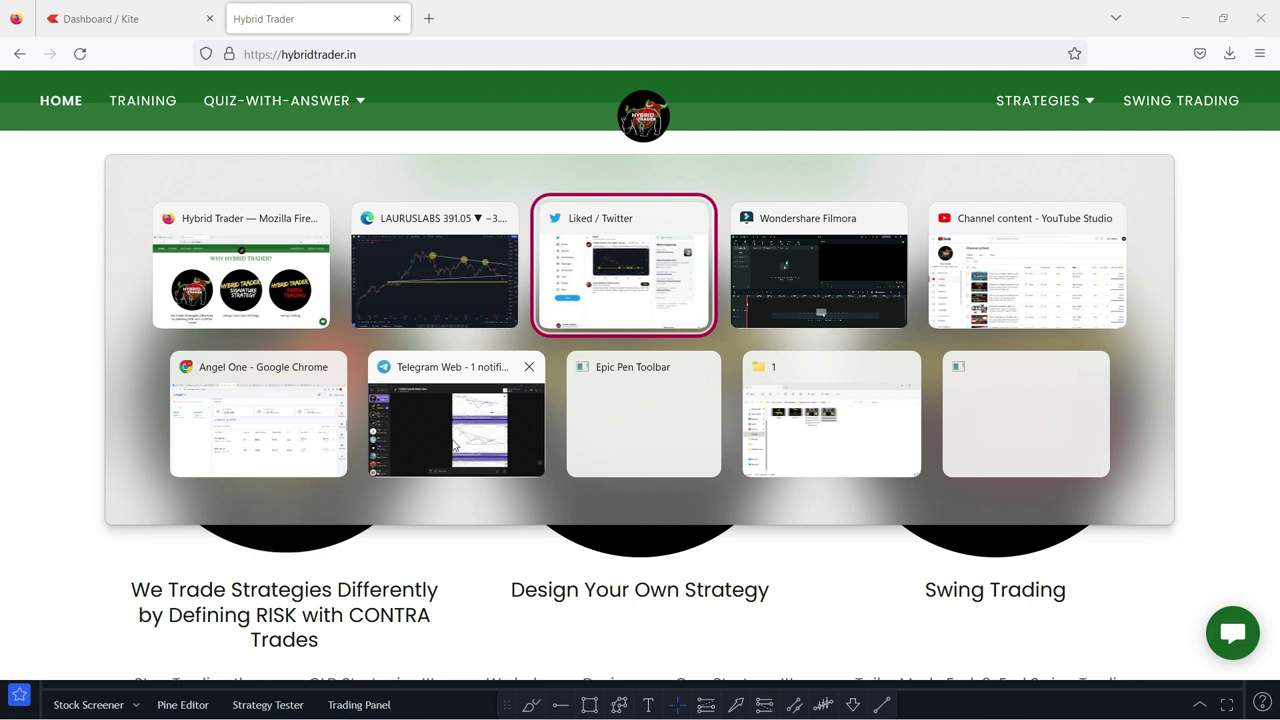
pyautogui.click(430, 419)
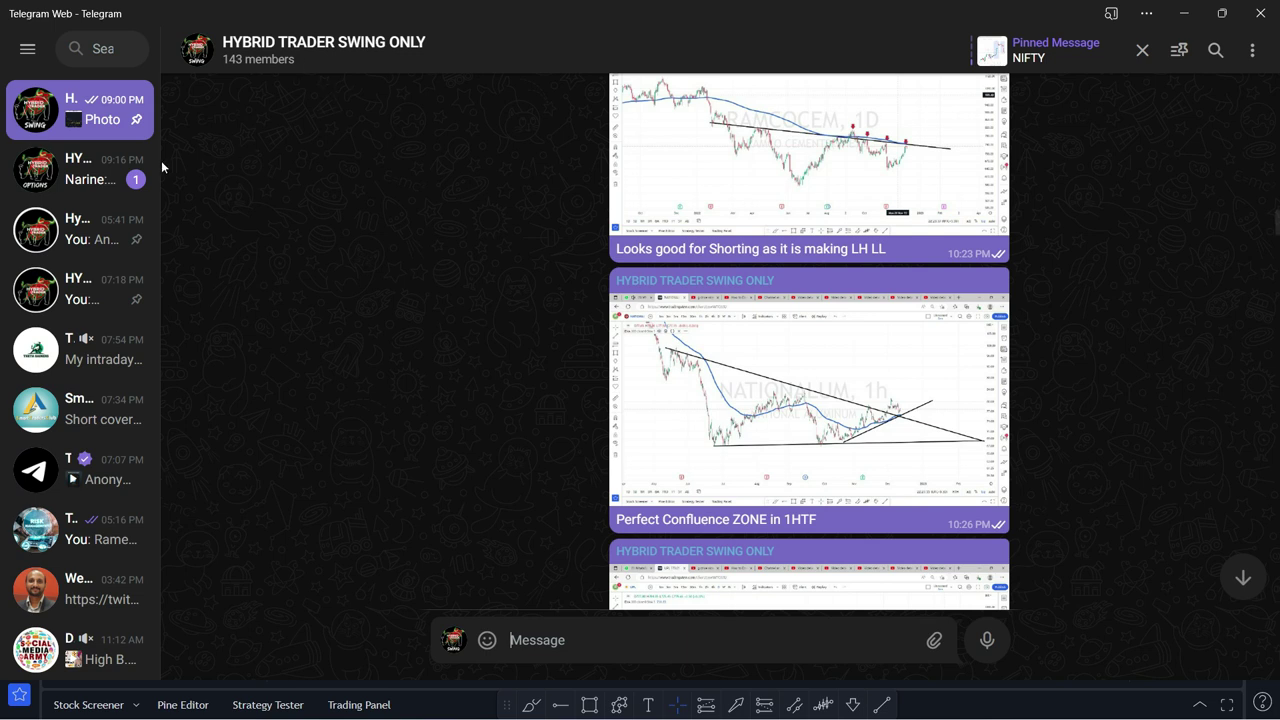
pyautogui.click(105, 177)
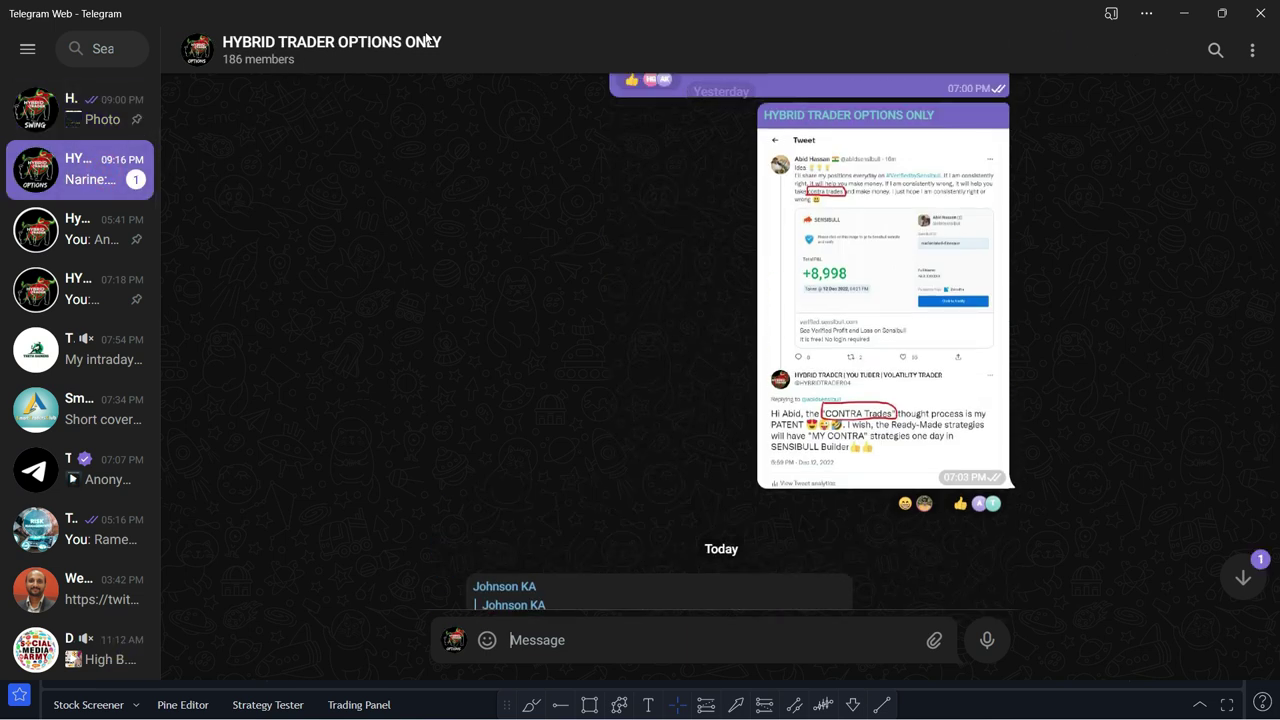
pyautogui.click(100, 110)
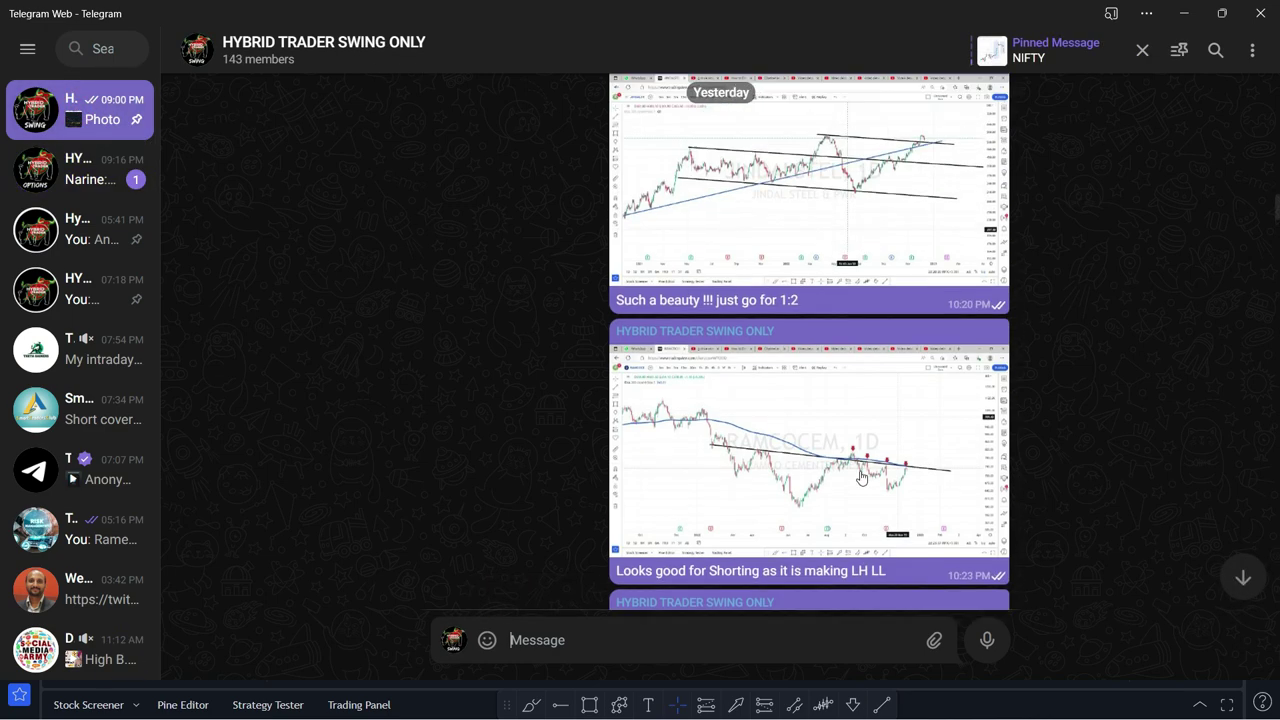
# - Browse the stock charts shared yesterday in the swing group, including the RAMCOCEM and LALPATHLAB posts
pyautogui.scroll(10, 861, 476)
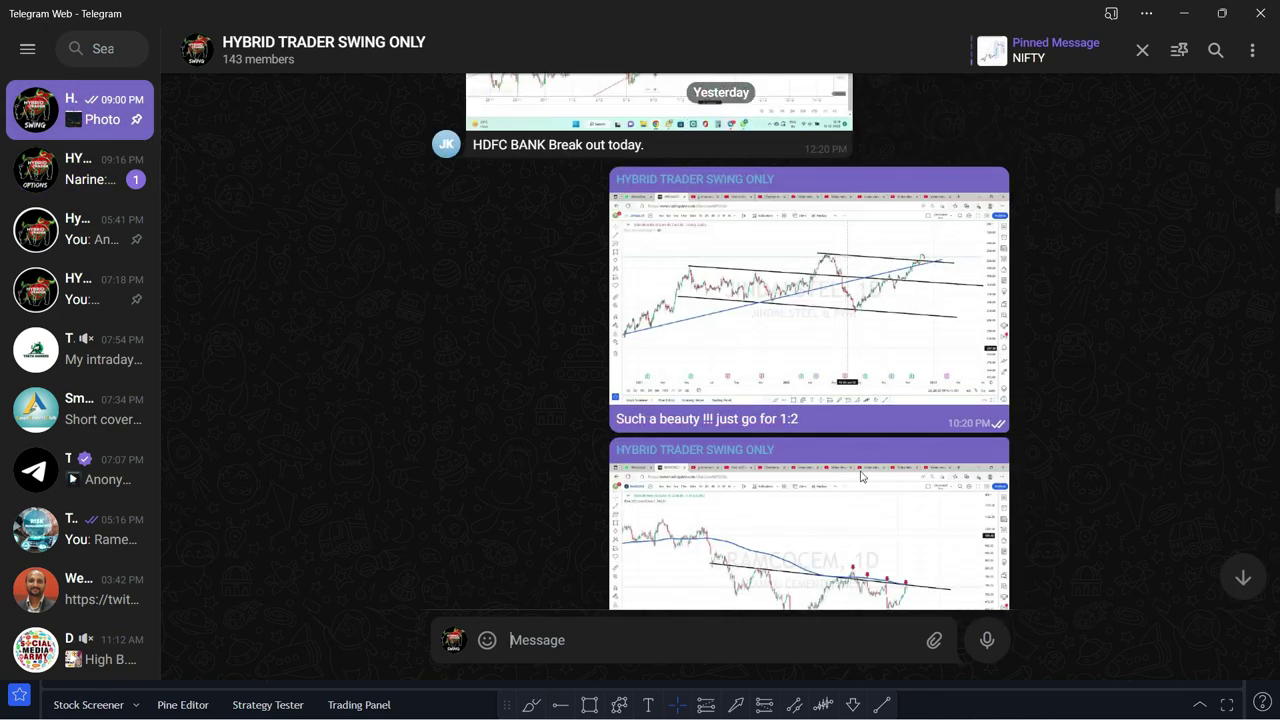
pyautogui.scroll(-2, 339, 97)
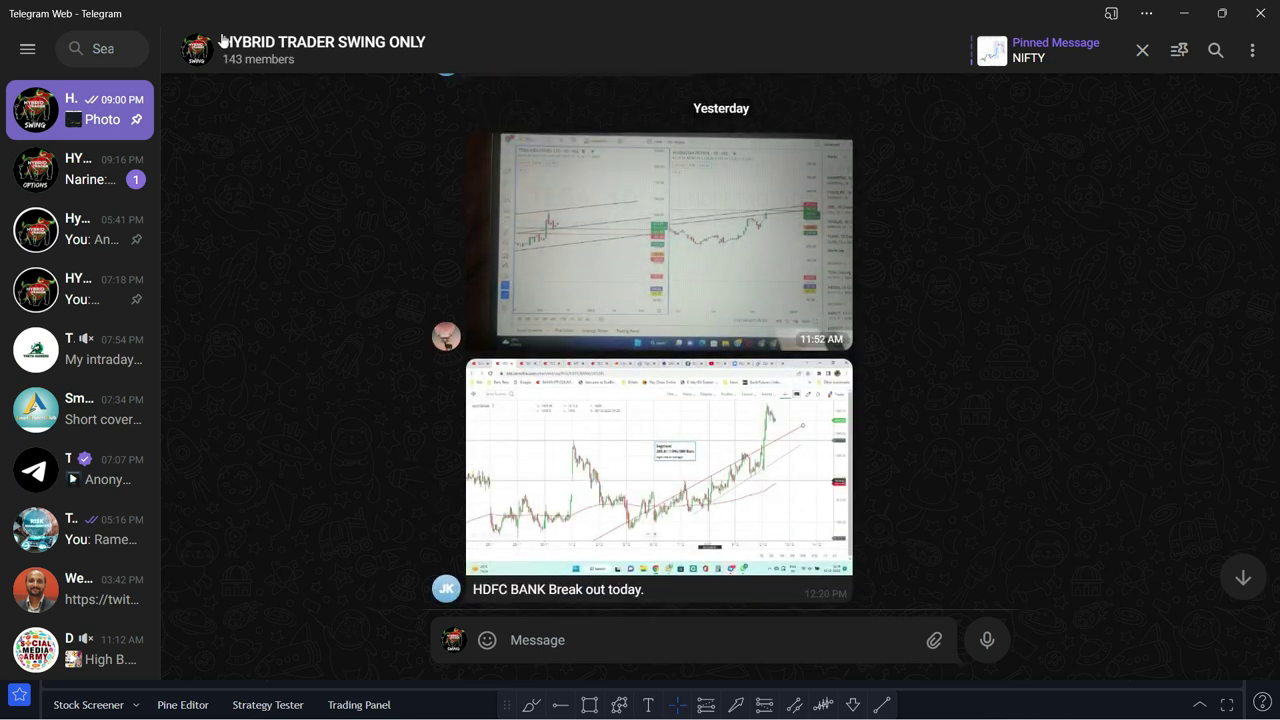
pyautogui.scroll(-15, 791, 352)
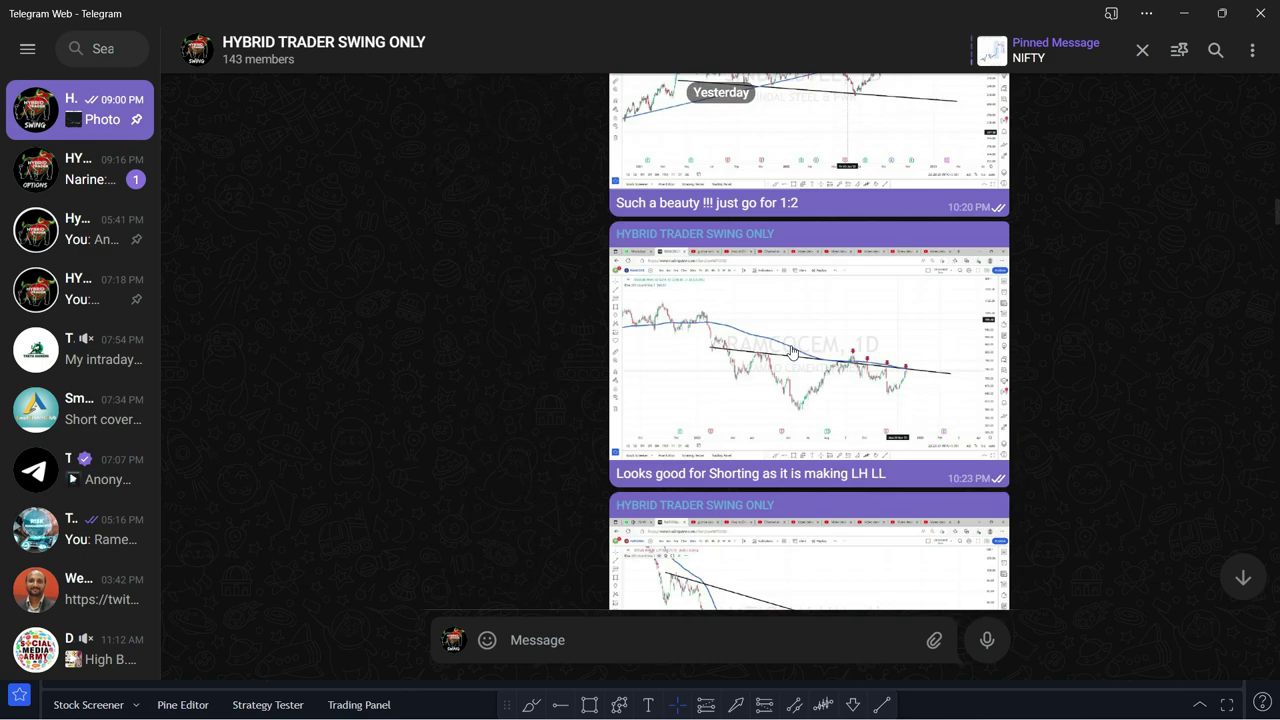
pyautogui.scroll(-3, 791, 352)
pyautogui.scroll(4, 810, 362)
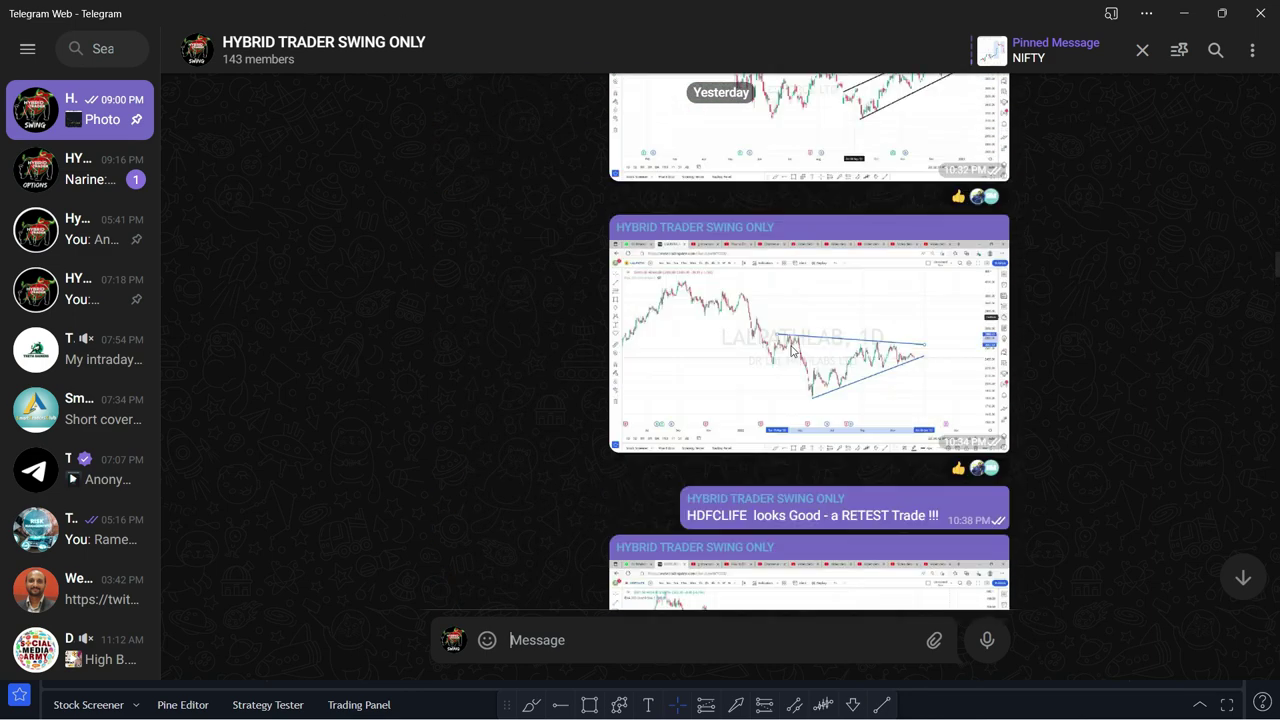
pyautogui.scroll(-3, 830, 372)
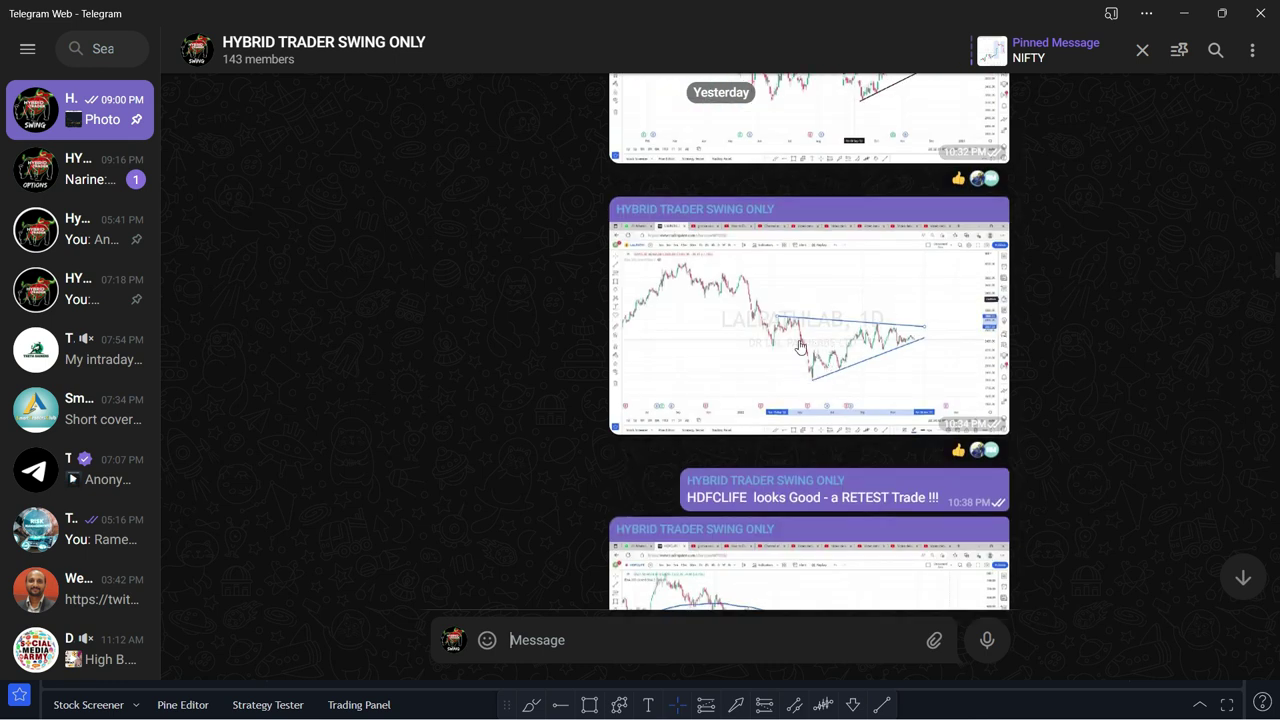
# - Examine yesterday's HDFCLIFE retest chart enlarged and close the image
pyautogui.scroll(-3, 800, 345)
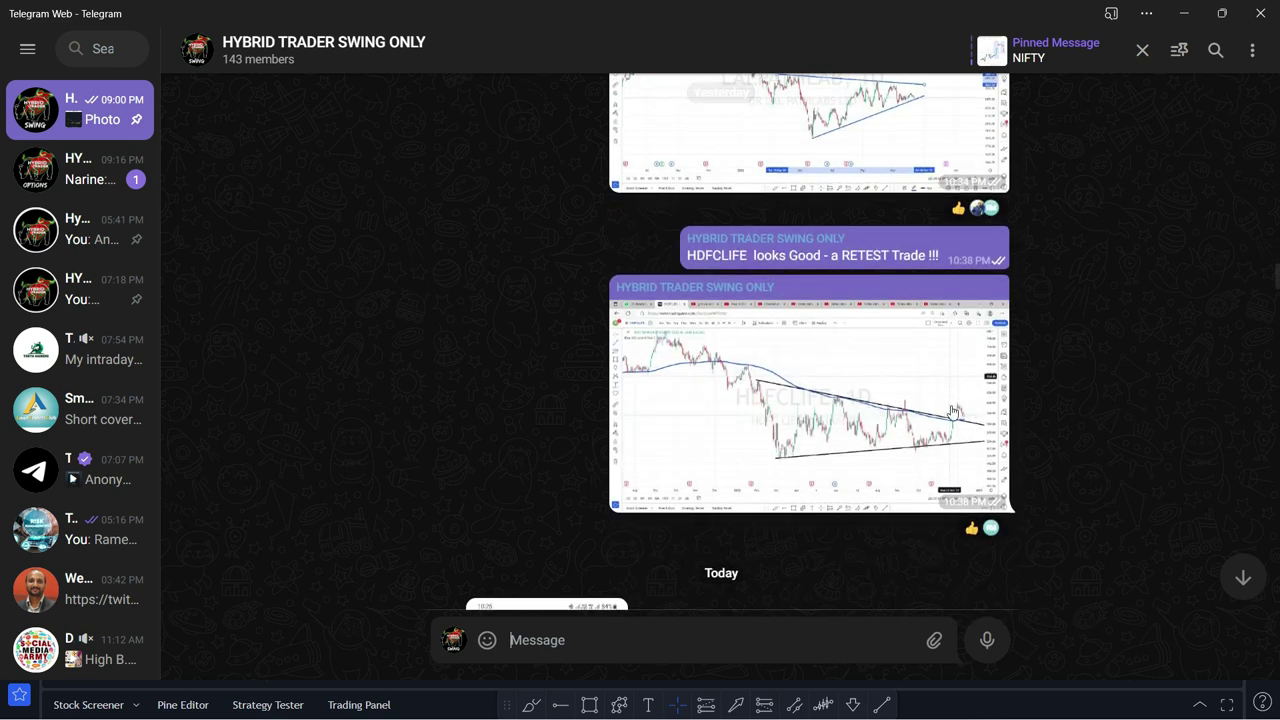
pyautogui.click(909, 401)
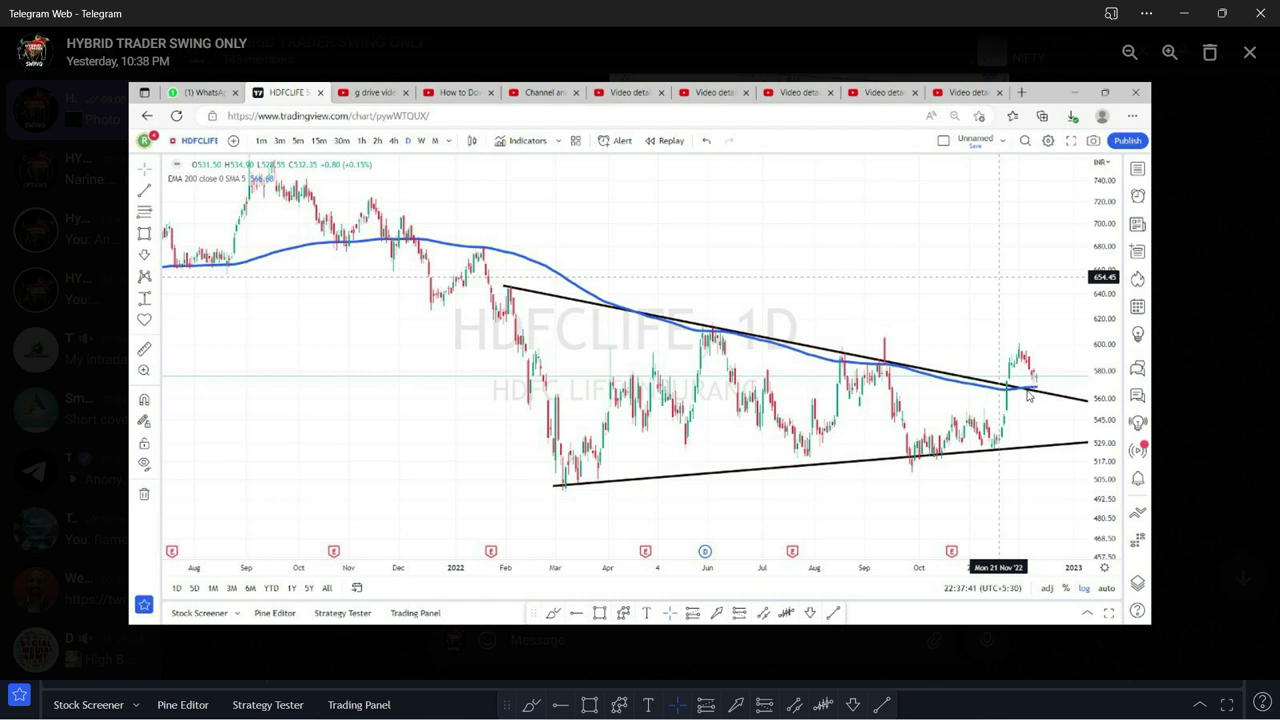
pyautogui.click(1249, 52)
# - Read through today's swing group messages and shared charts down to the COCHINSHIP and DMART posts
pyautogui.scroll(-5, 871, 394)
pyautogui.scroll(-10, 871, 396)
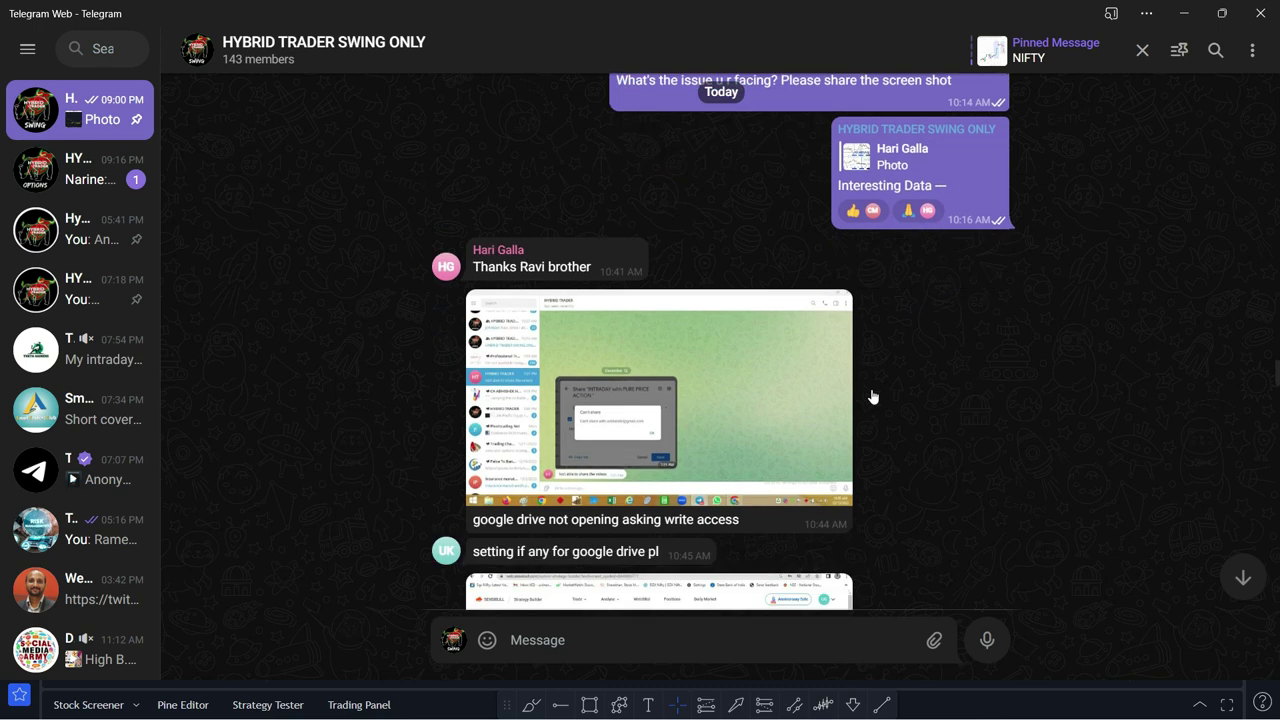
pyautogui.scroll(-10, 871, 396)
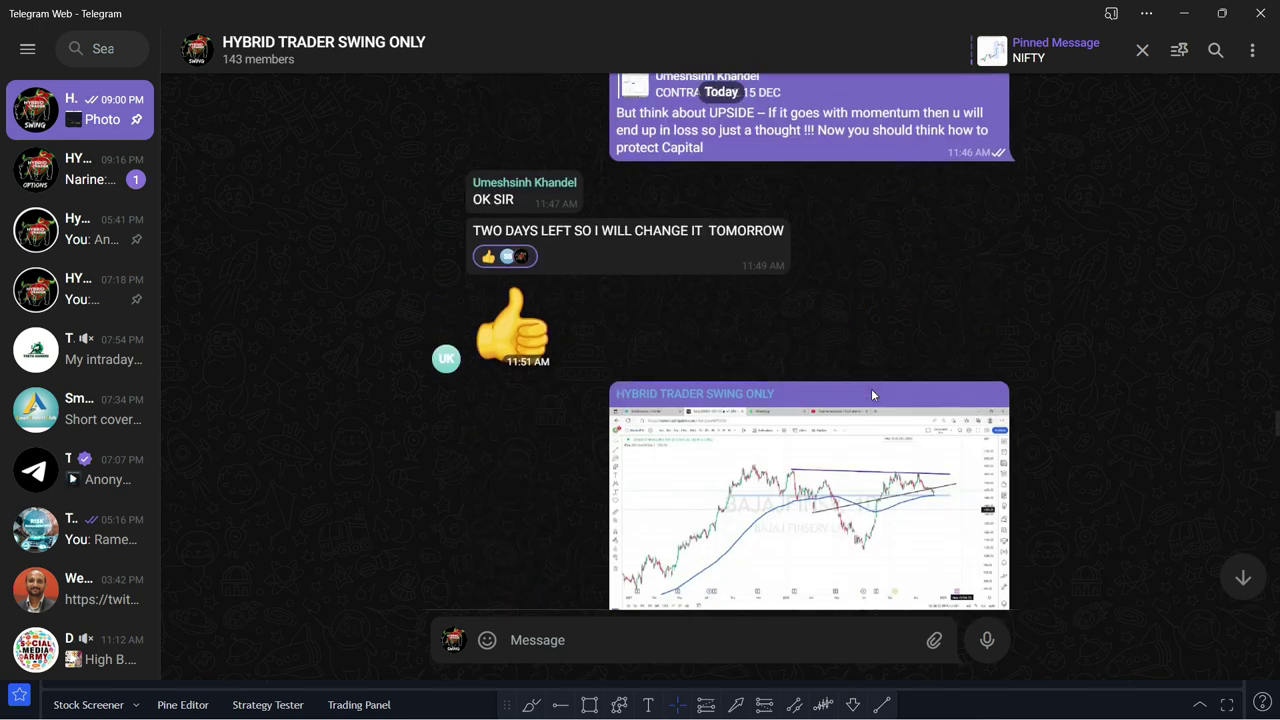
pyautogui.scroll(-10, 871, 394)
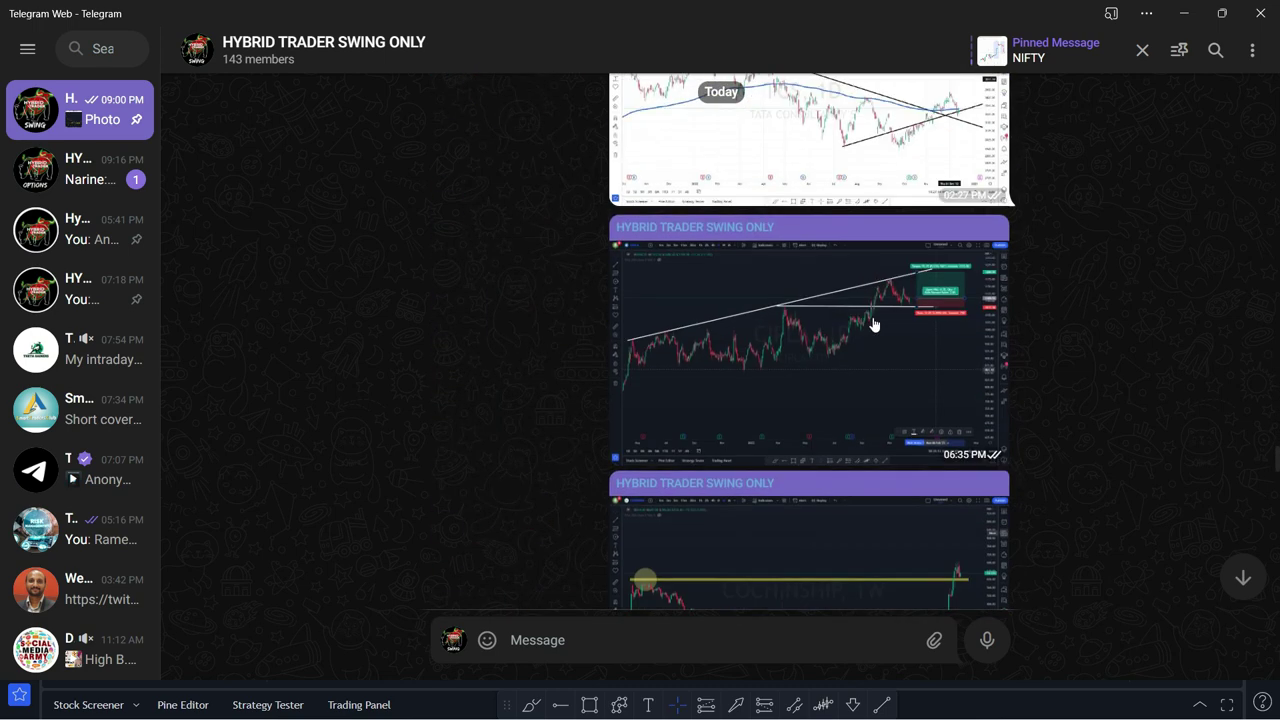
pyautogui.scroll(-3, 873, 325)
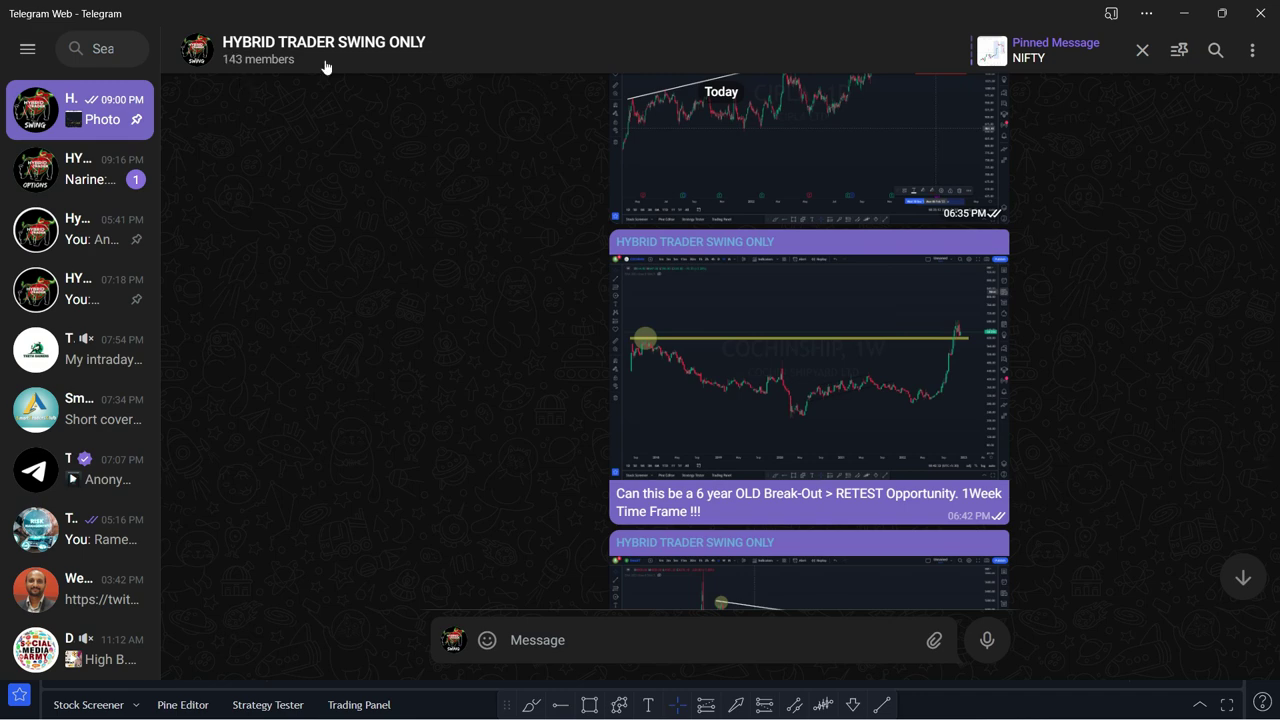
pyautogui.scroll(-3, 845, 326)
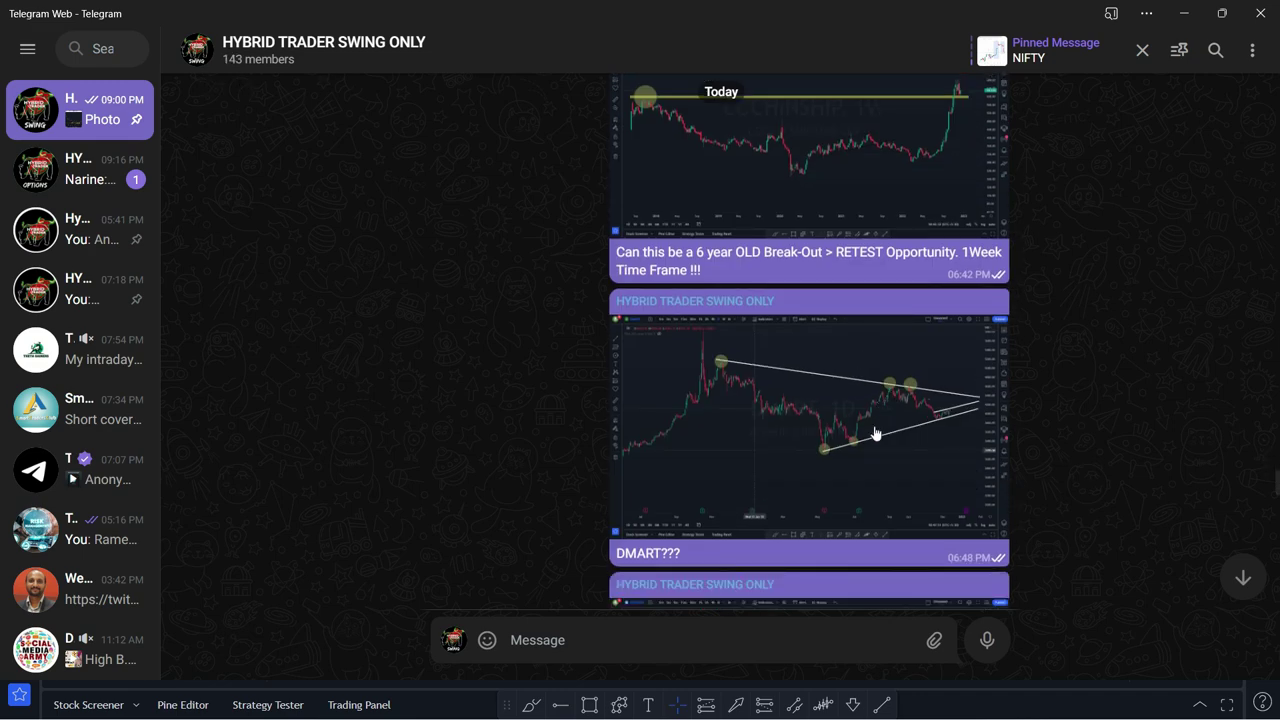
# - Look back through the swing group's older messages as far as Sunday's conversation
pyautogui.scroll(15, 875, 425)
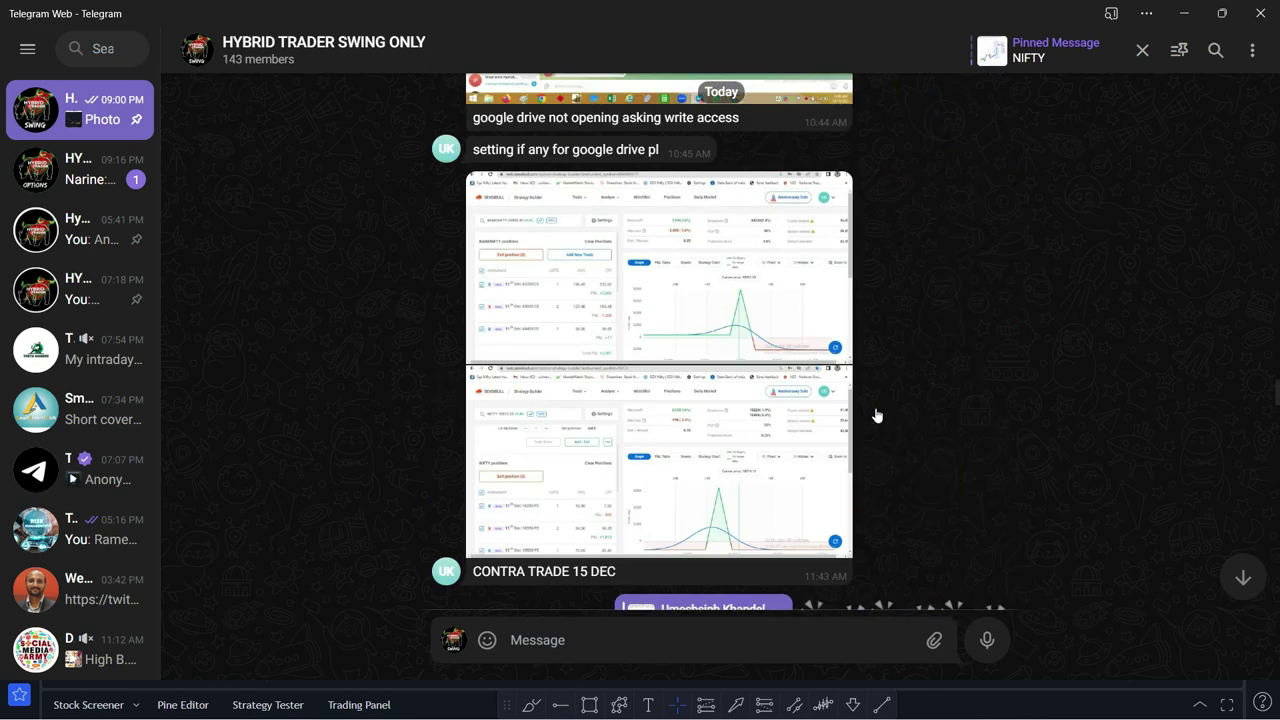
pyautogui.scroll(20, 876, 413)
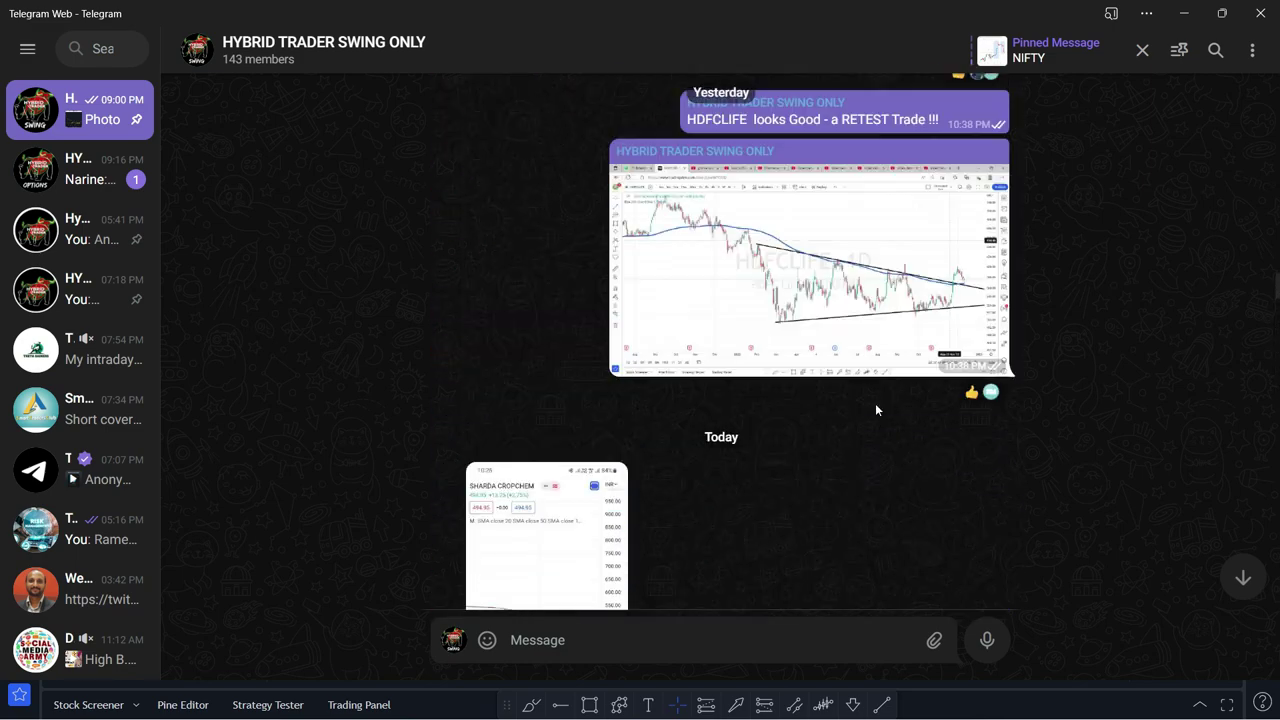
pyautogui.scroll(20, 876, 410)
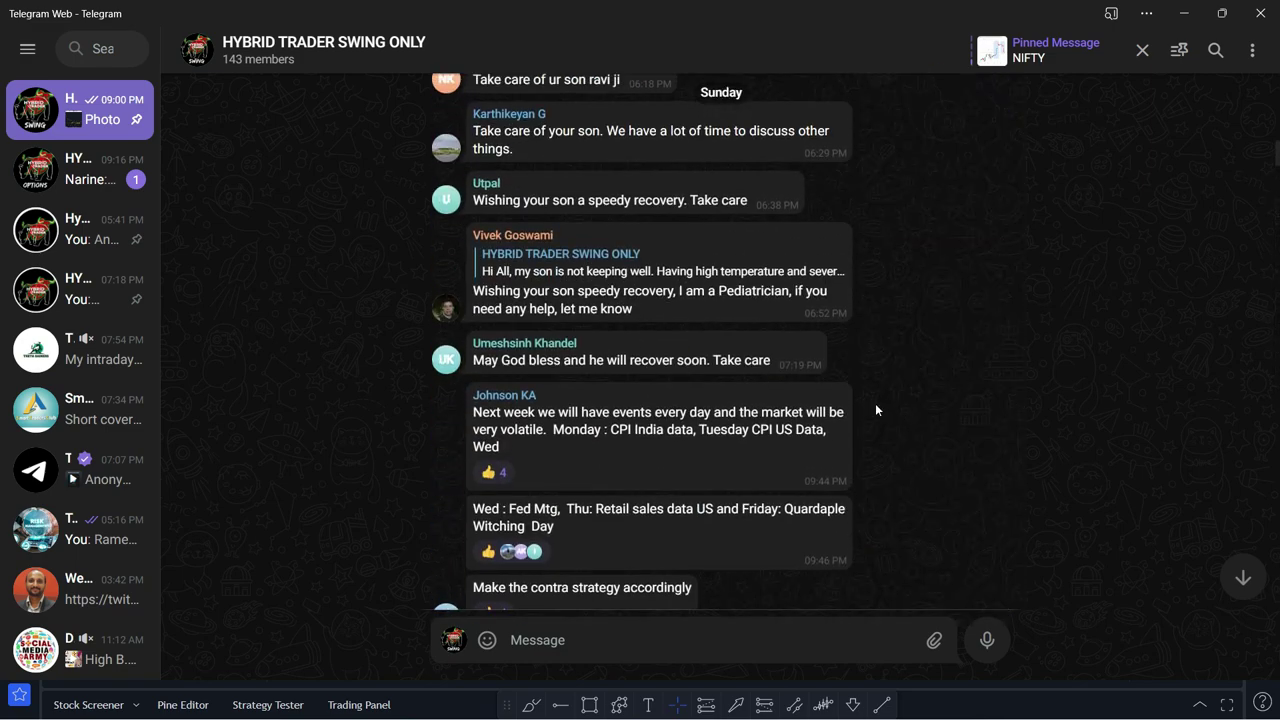
# - Look further back through the swing group's messages as far as Saturday's INFY, TCS and ITC charts
pyautogui.scroll(20, 876, 410)
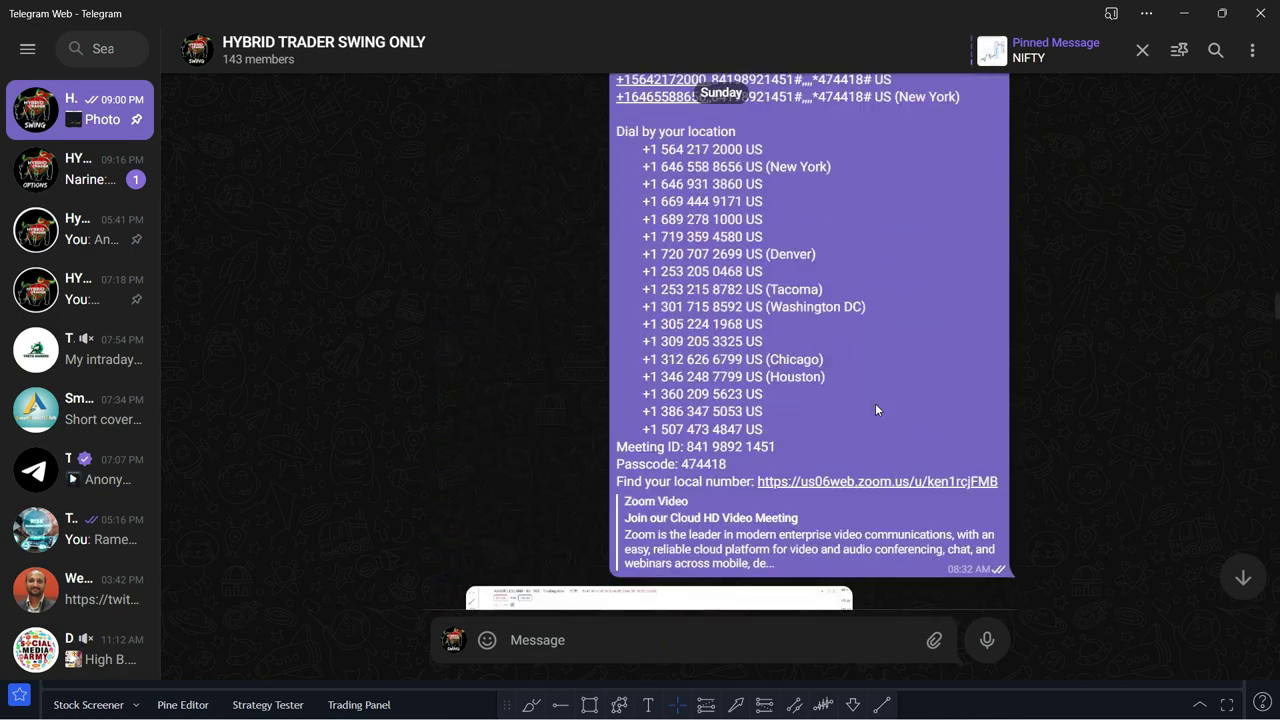
pyautogui.scroll(20, 875, 410)
pyautogui.scroll(6, 875, 403)
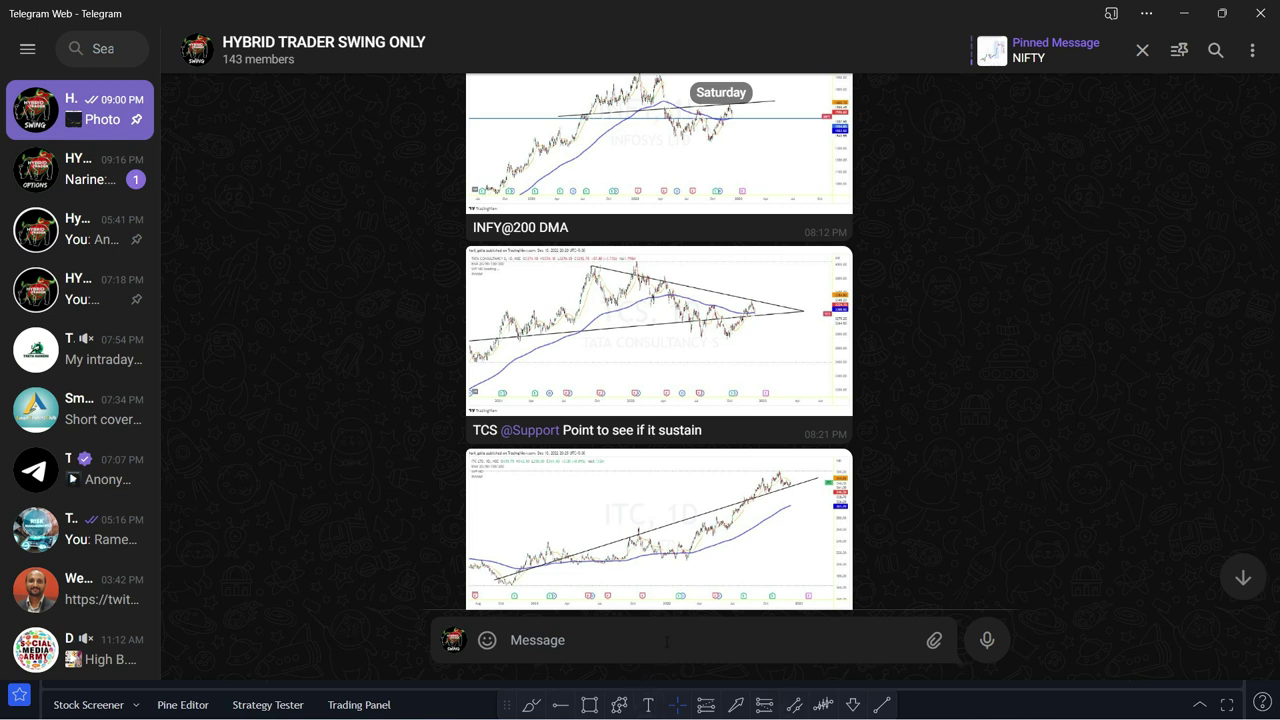
# - Switch to Firefox and show the Batch-2 training announcement on the Hybrid Trader home page
pyautogui.hotkey('alt', 'Tab')
pyautogui.hotkey('alt', 'Tab')
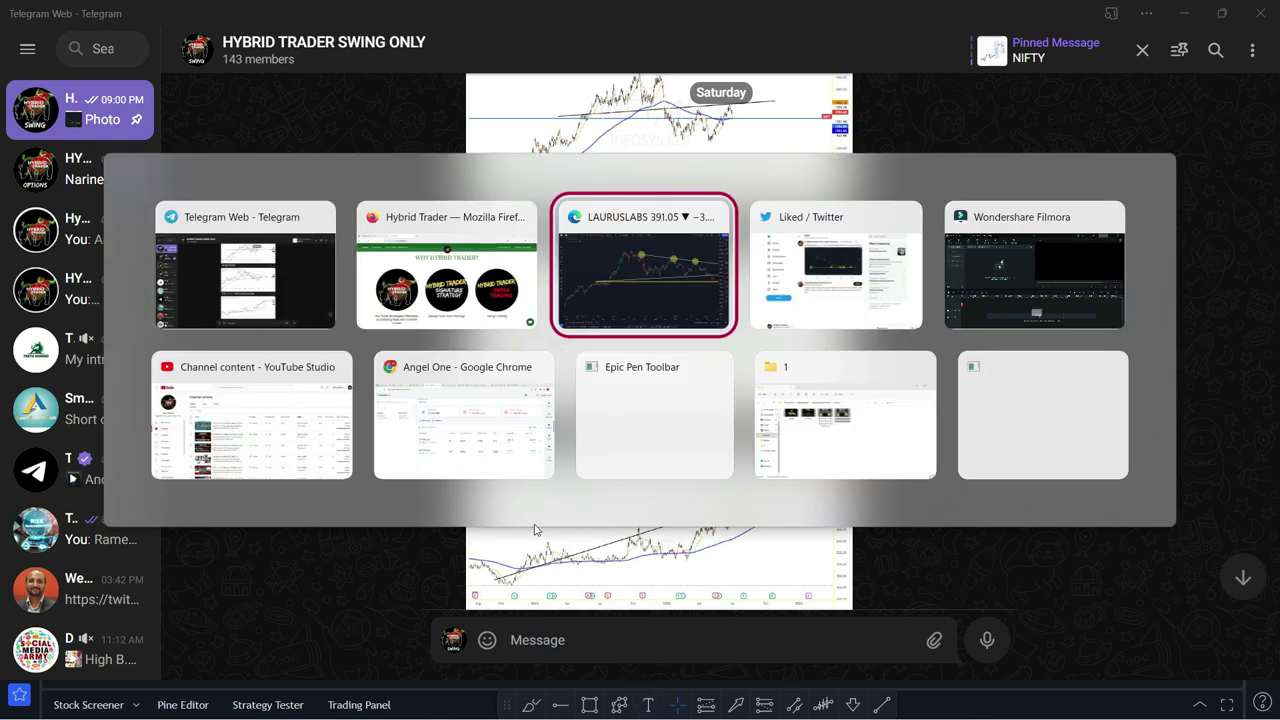
pyautogui.click(429, 278)
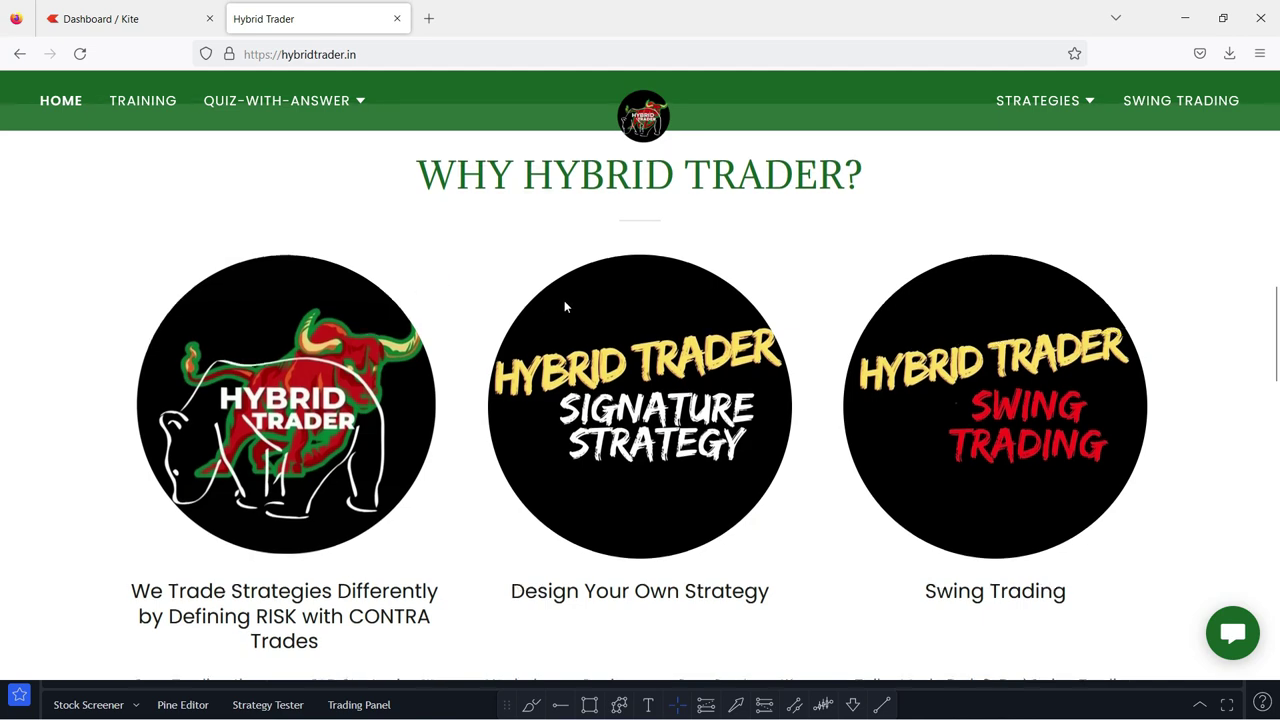
pyautogui.scroll(4, 564, 300)
pyautogui.scroll(6, 596, 393)
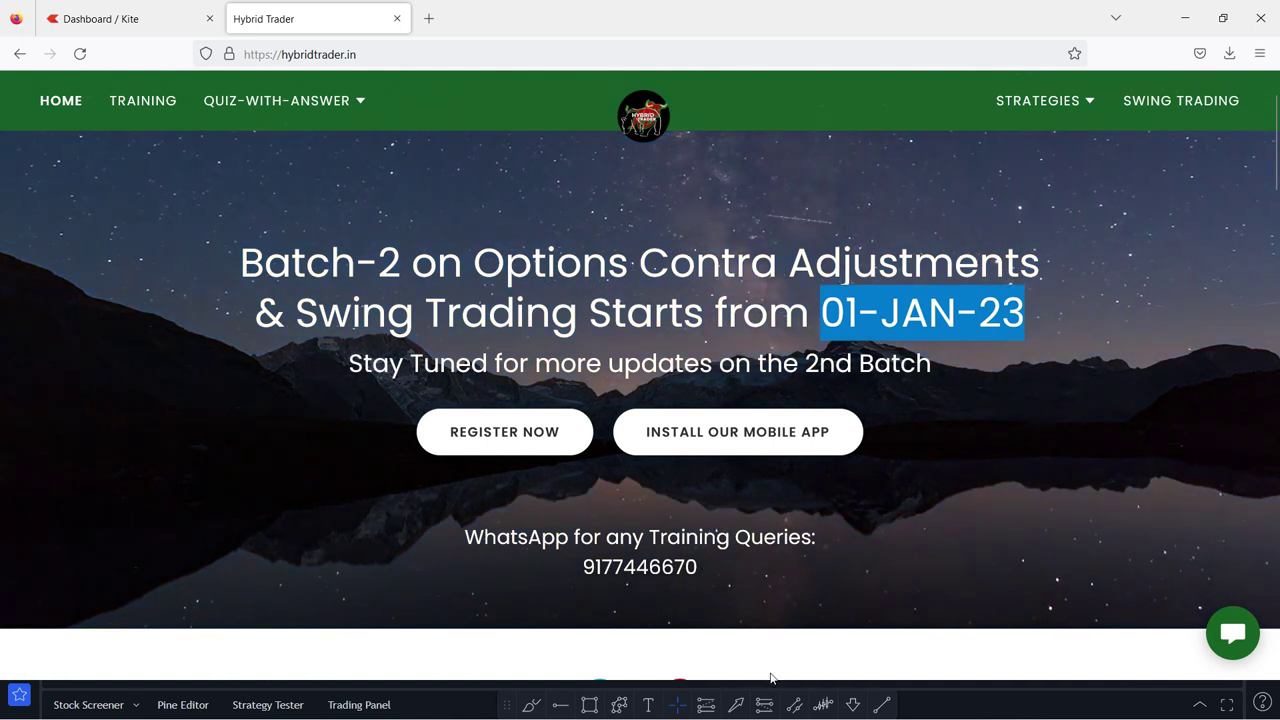
# - Switch to the LAURUSLABS chart in TradingView, check the Red list watchlist and hide it again
pyautogui.hotkey('alt', 'Tab')
pyautogui.hotkey('alt', 'Tab')
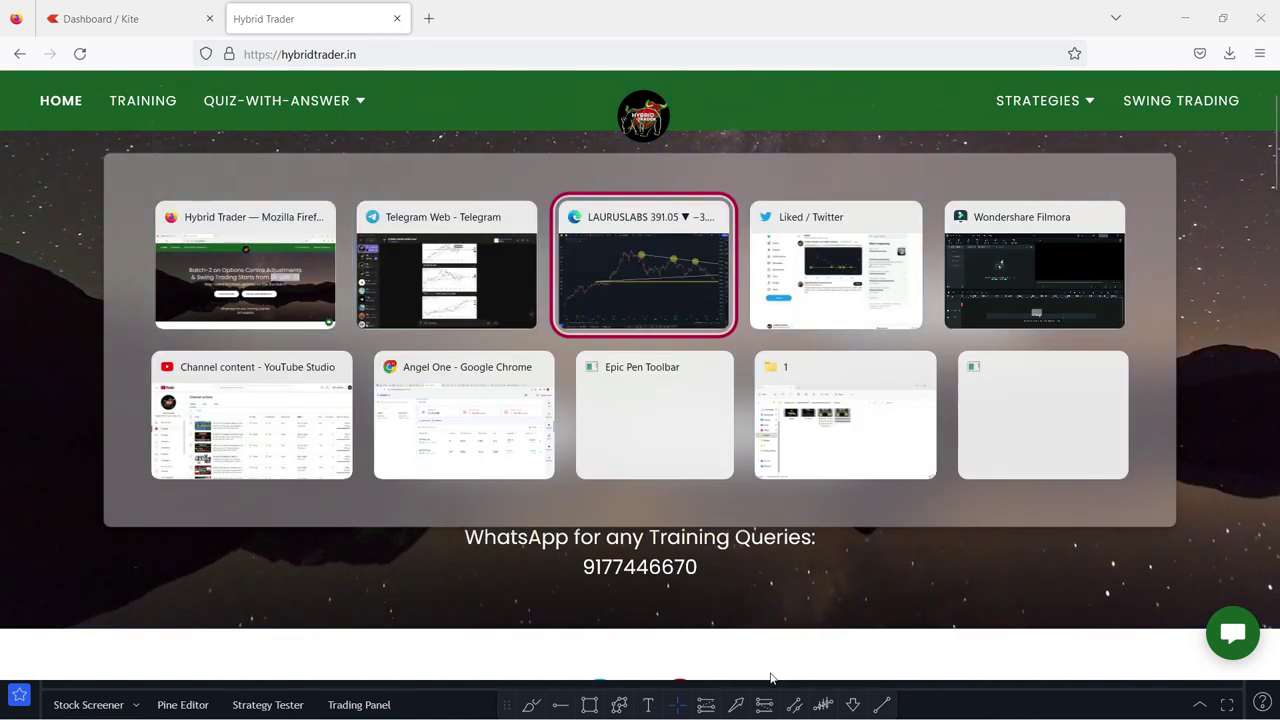
pyautogui.hotkey('alt', 'Tab')
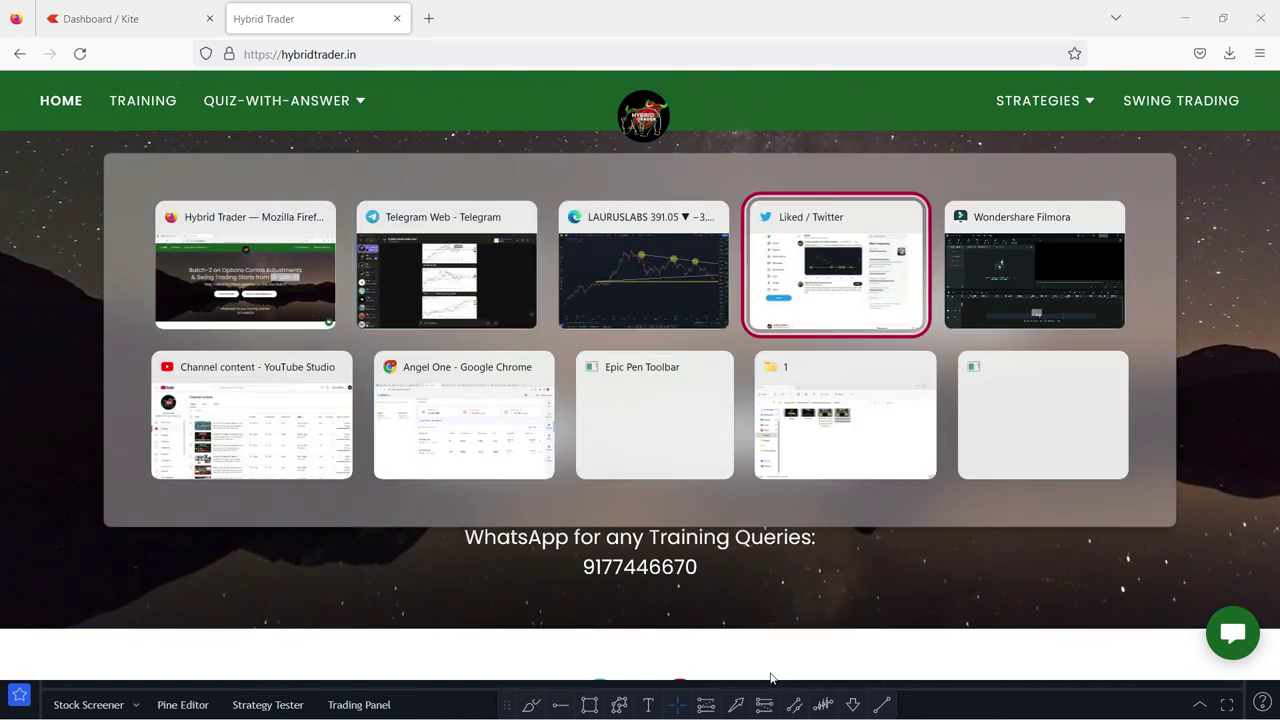
pyautogui.click(660, 270)
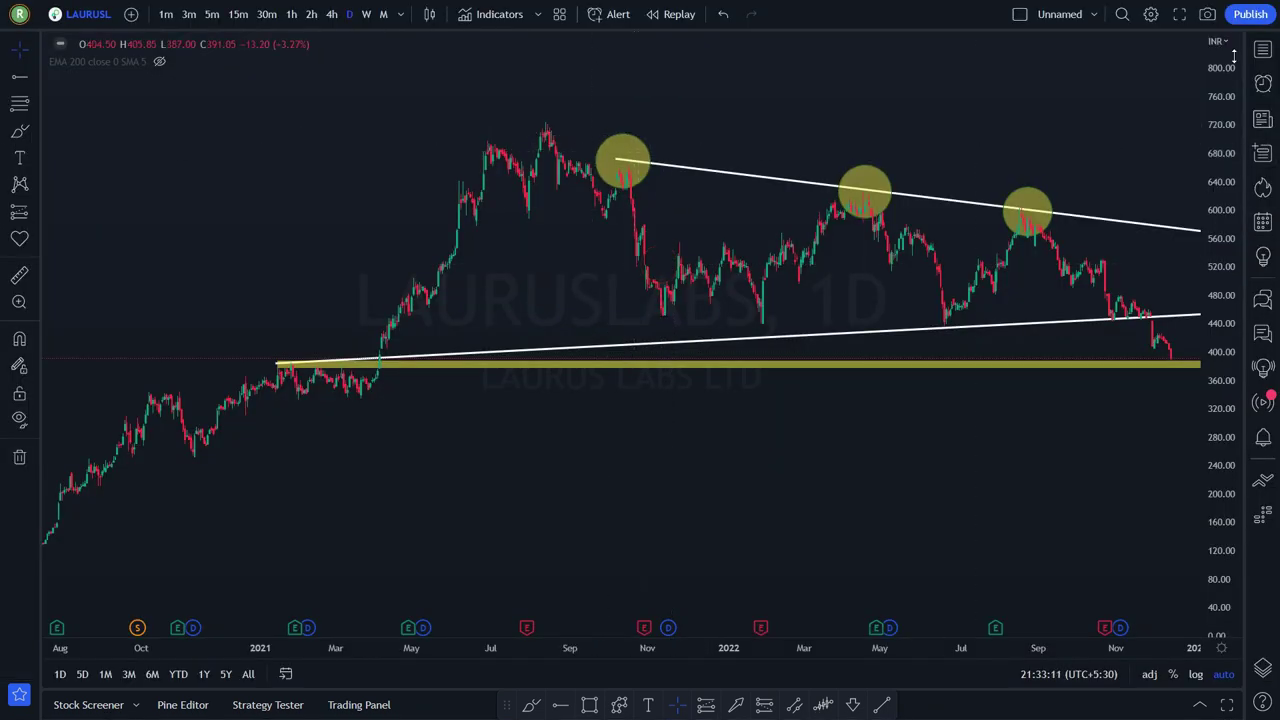
pyautogui.click(1265, 48)
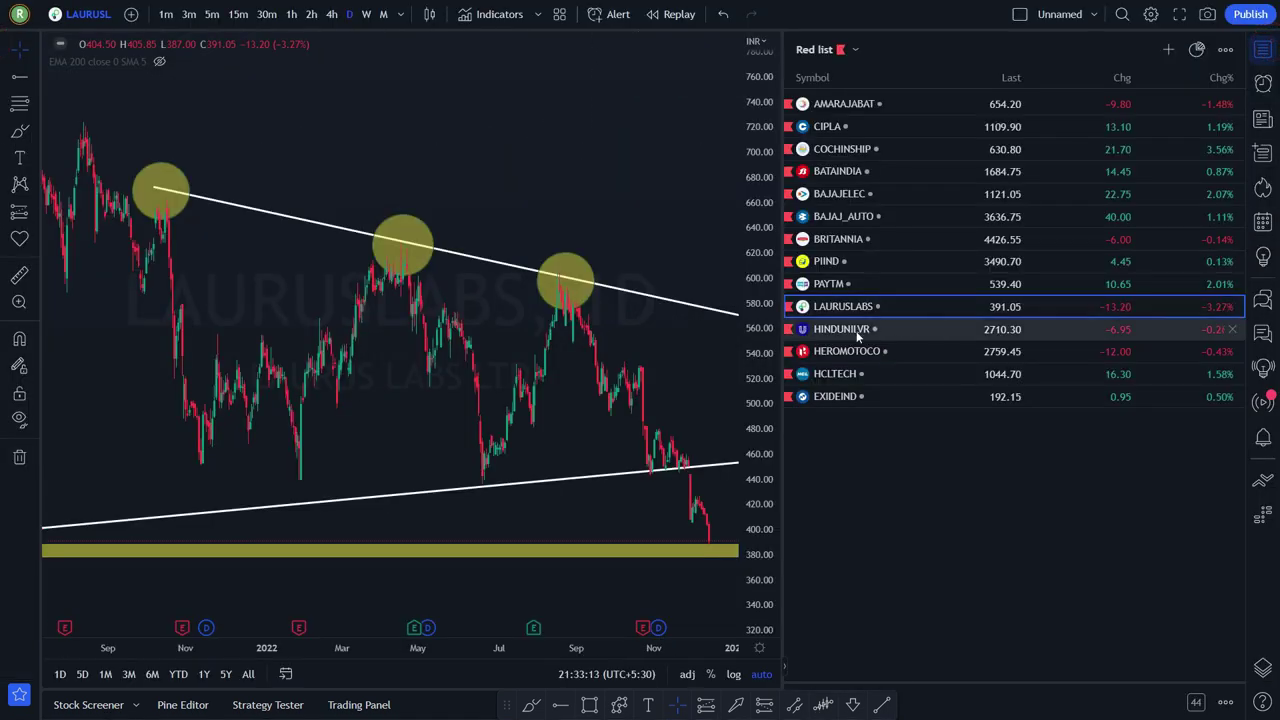
pyautogui.click(1263, 48)
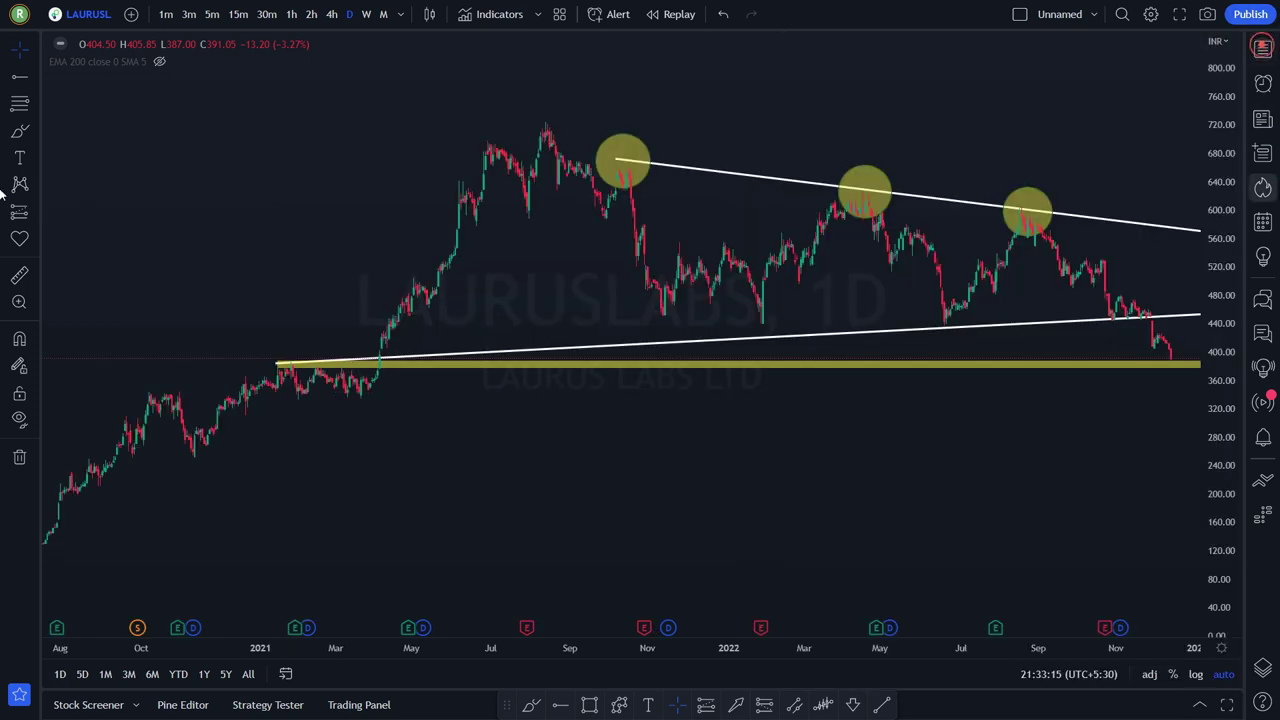
# - Examine the LAURUSLABS falling trendline with its three marked touch points, the rising support line and the yellow support zone
pyautogui.scroll(-5, 376, 200)
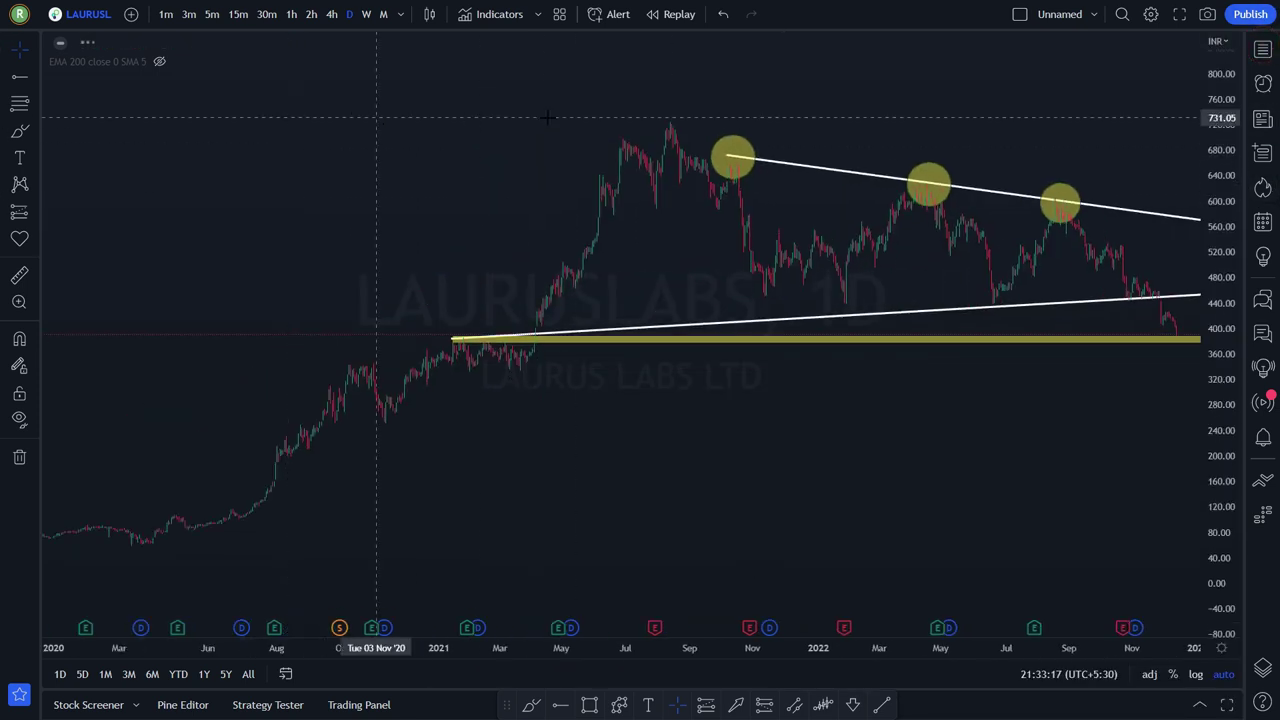
pyautogui.moveTo(987, 115); pyautogui.dragTo(886, 114)
pyautogui.scroll(2, 886, 114)
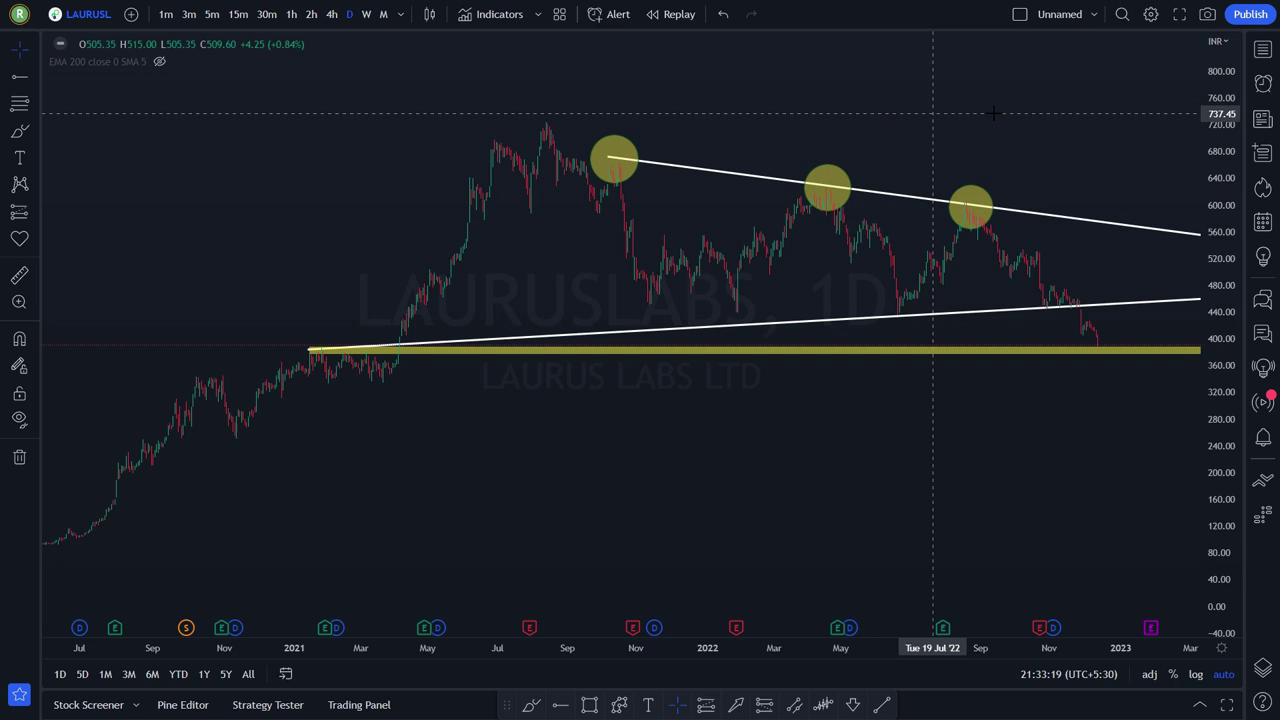
pyautogui.moveTo(1018, 110); pyautogui.dragTo(880, 139)
pyautogui.scroll(2, 880, 139)
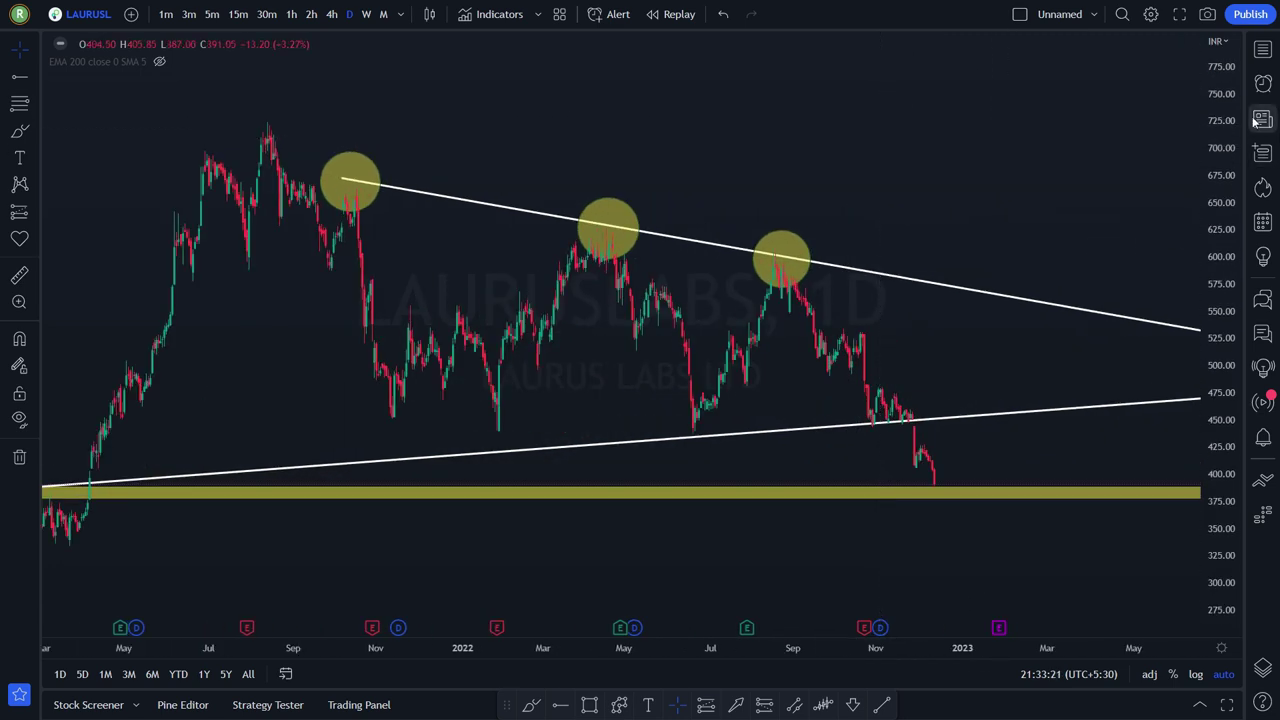
pyautogui.scroll(-2, 1225, 105)
pyautogui.scroll(-1, 1043, 200)
pyautogui.moveTo(1043, 200); pyautogui.dragTo(975, 174)
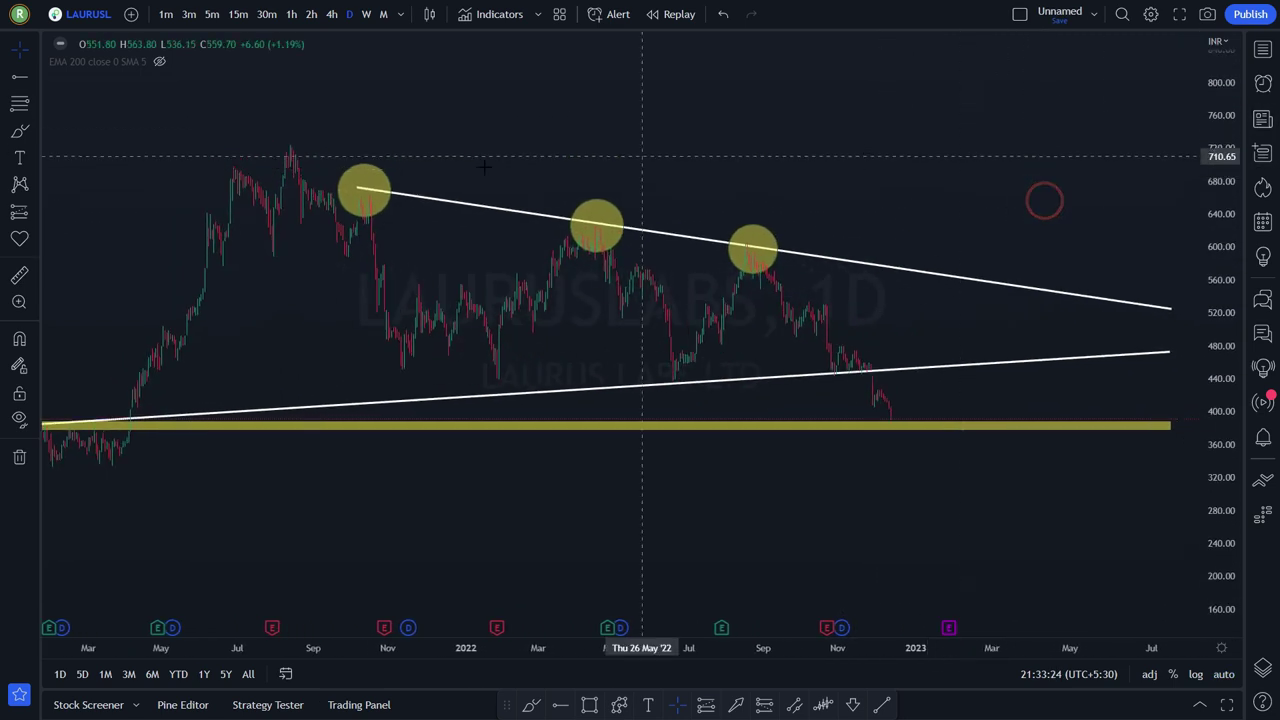
pyautogui.click(369, 188)
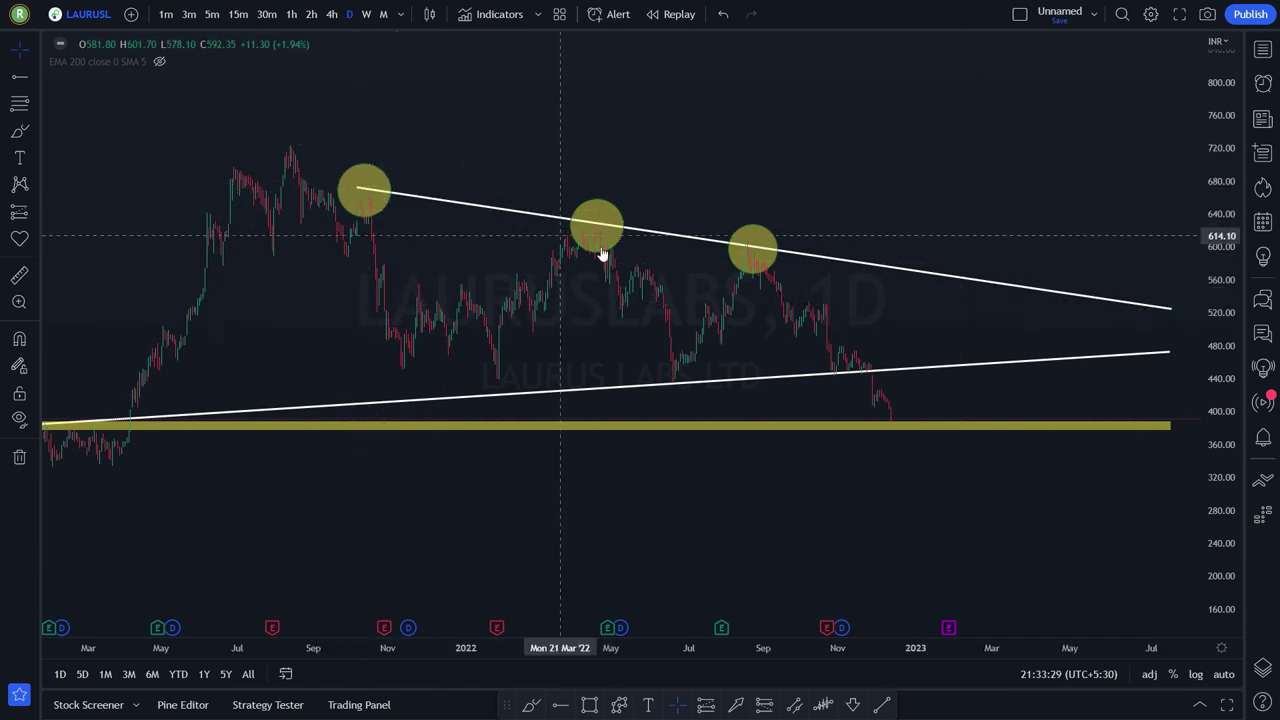
pyautogui.click(786, 200)
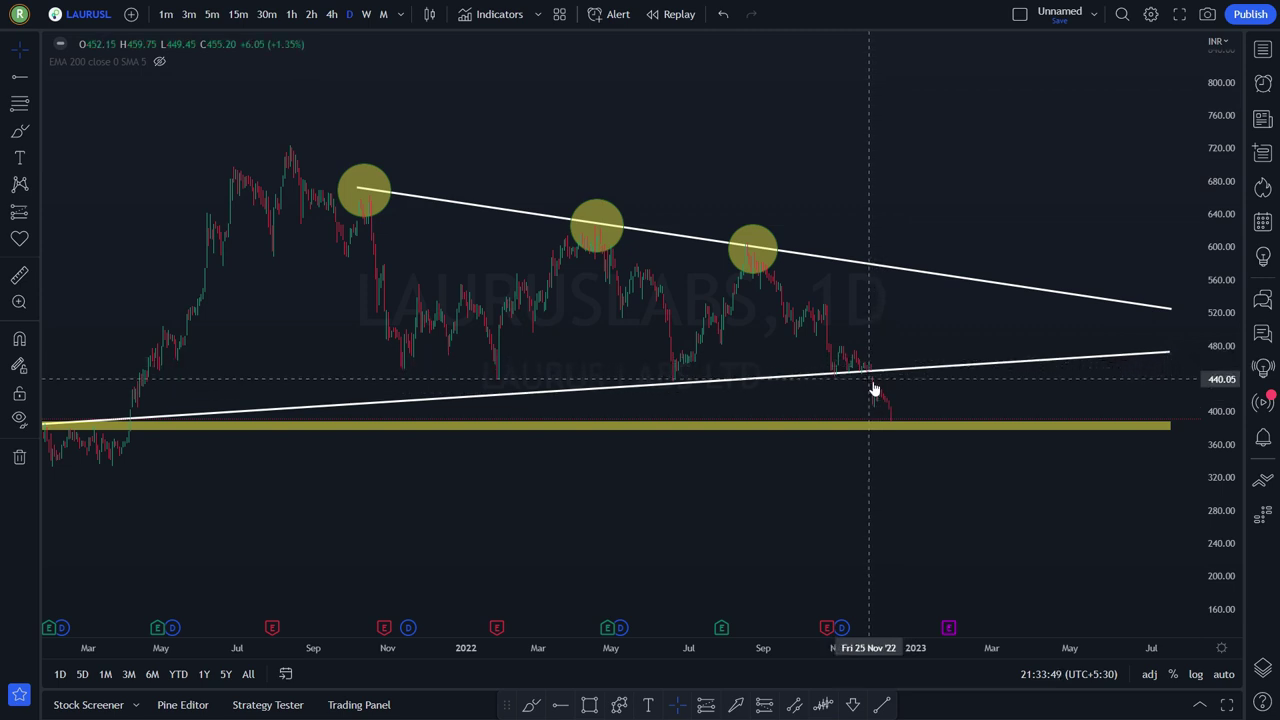
pyautogui.scroll(-2, 919, 333)
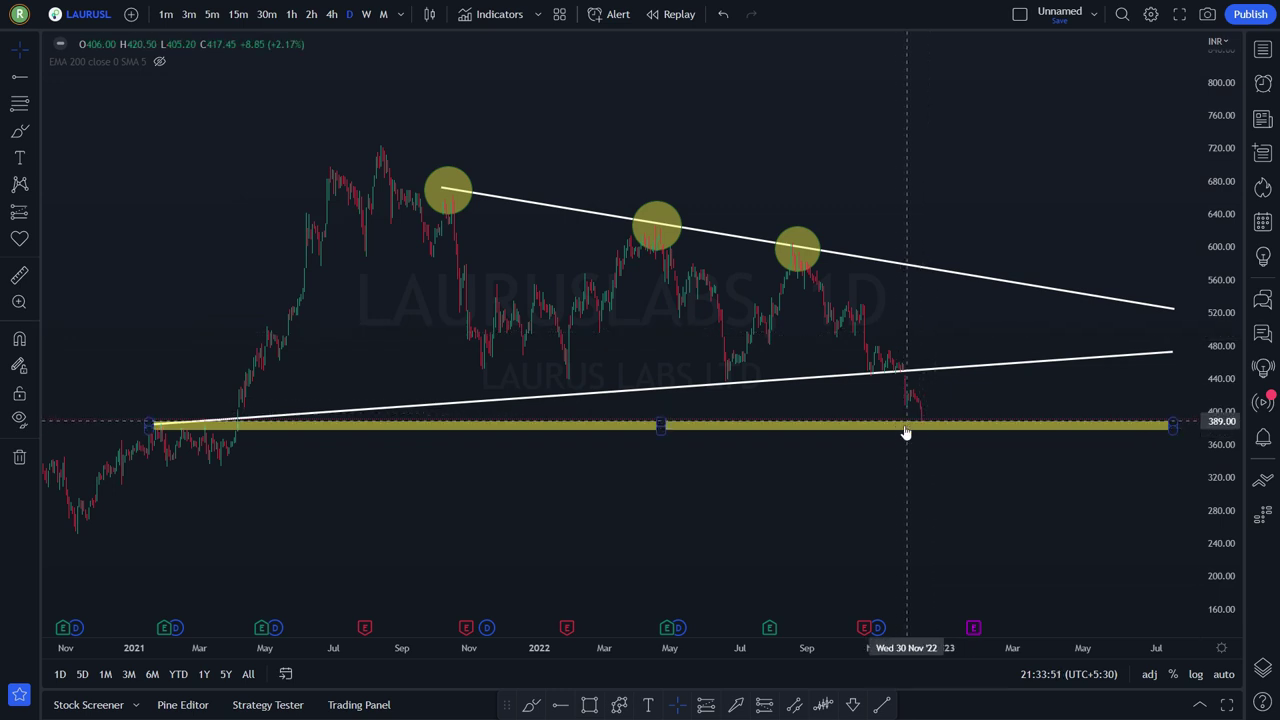
pyautogui.click(150, 425)
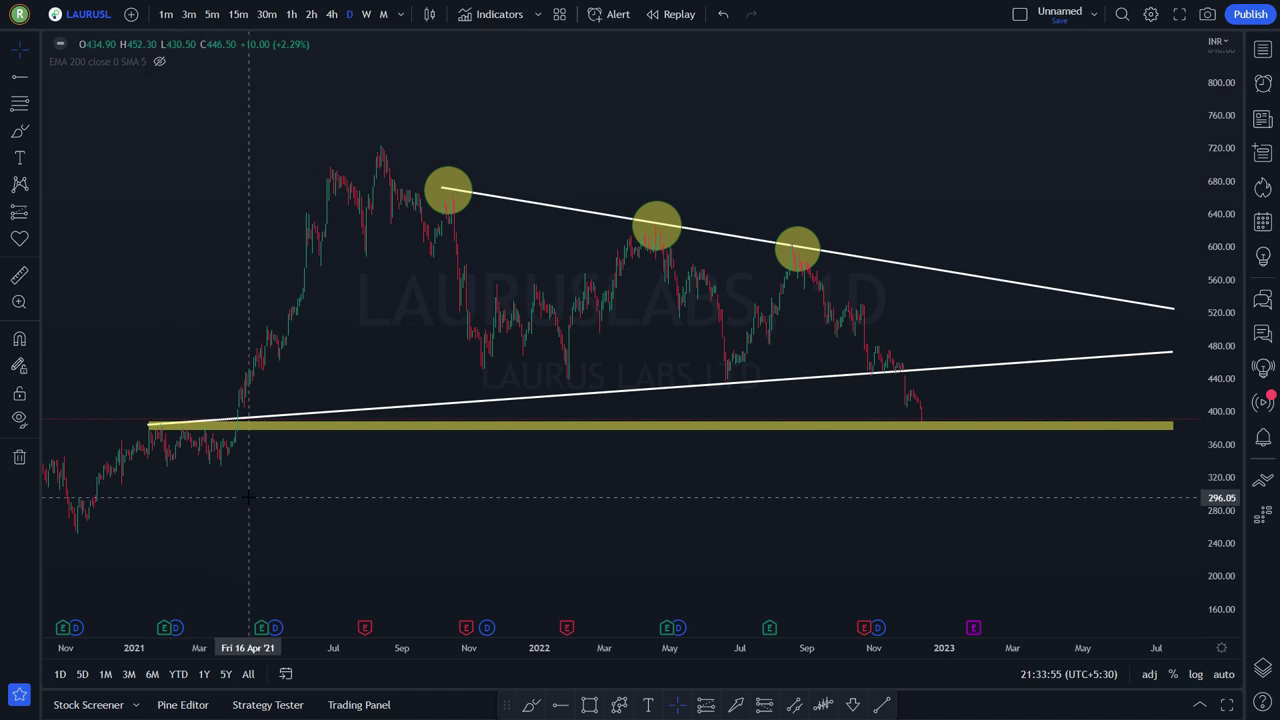
# - Measure the LAURUSLABS consolidation below the yellow zone from mid-January to 5 April 2021, and clear the measurement
pyautogui.moveTo(248, 497); pyautogui.dragTo(345, 497)
pyautogui.scroll(2, 293, 442)
pyautogui.hscroll(-5, 285, 442)
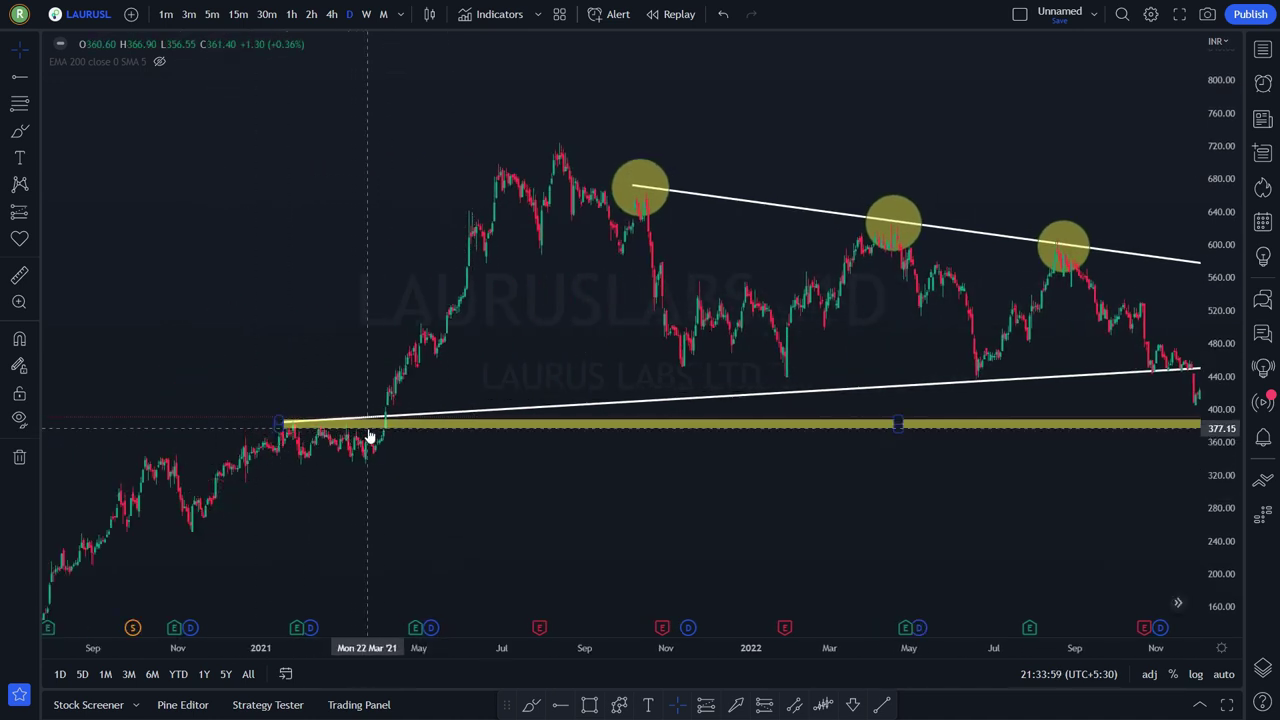
pyautogui.click(19, 275)
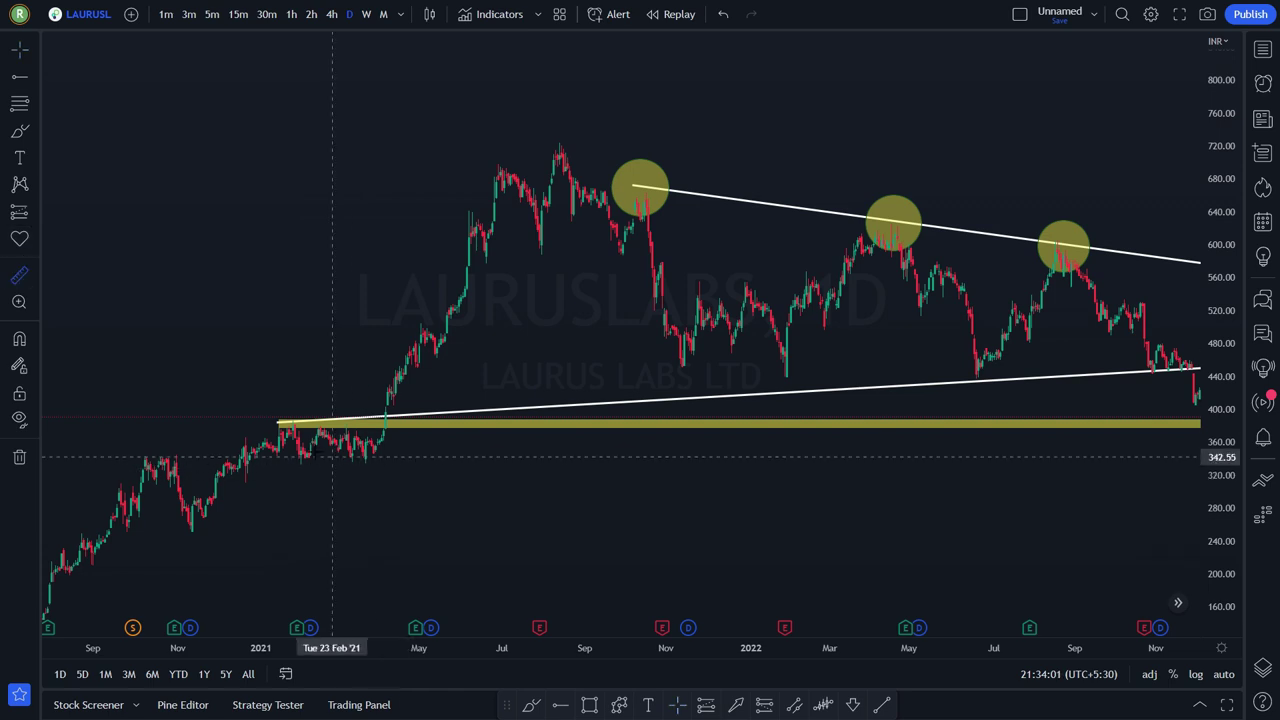
pyautogui.click(280, 425)
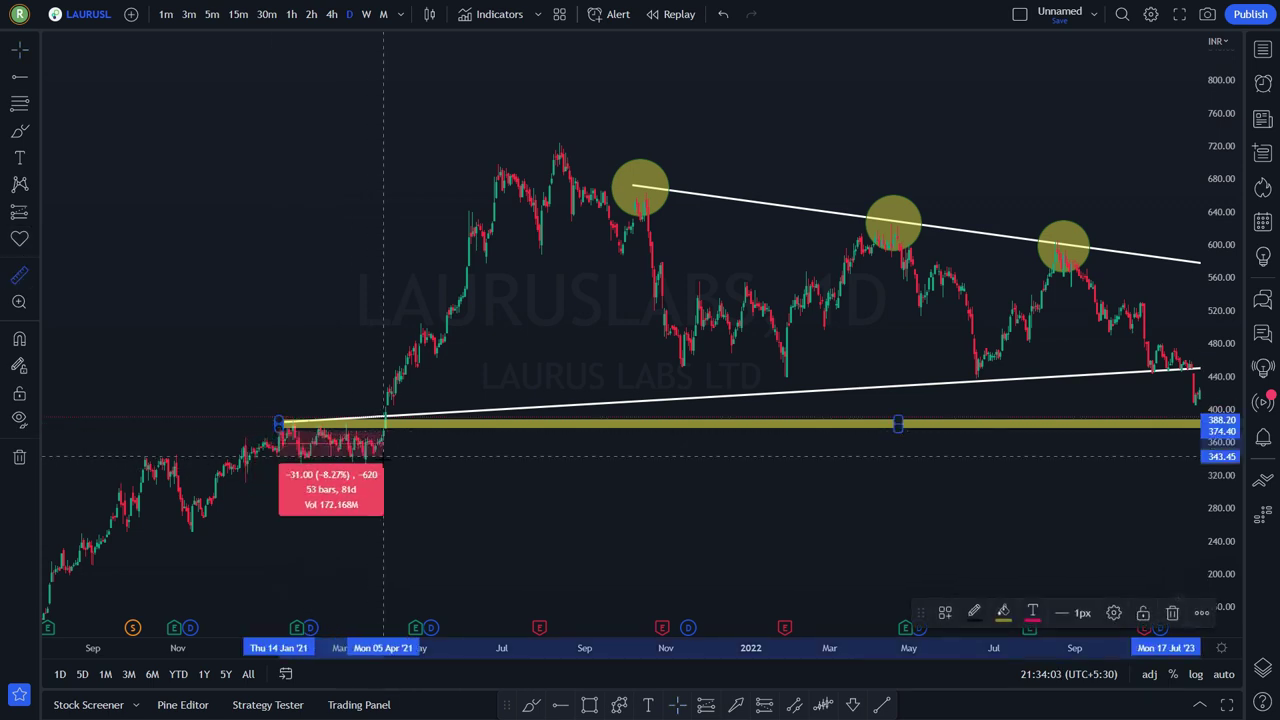
pyautogui.click(378, 451)
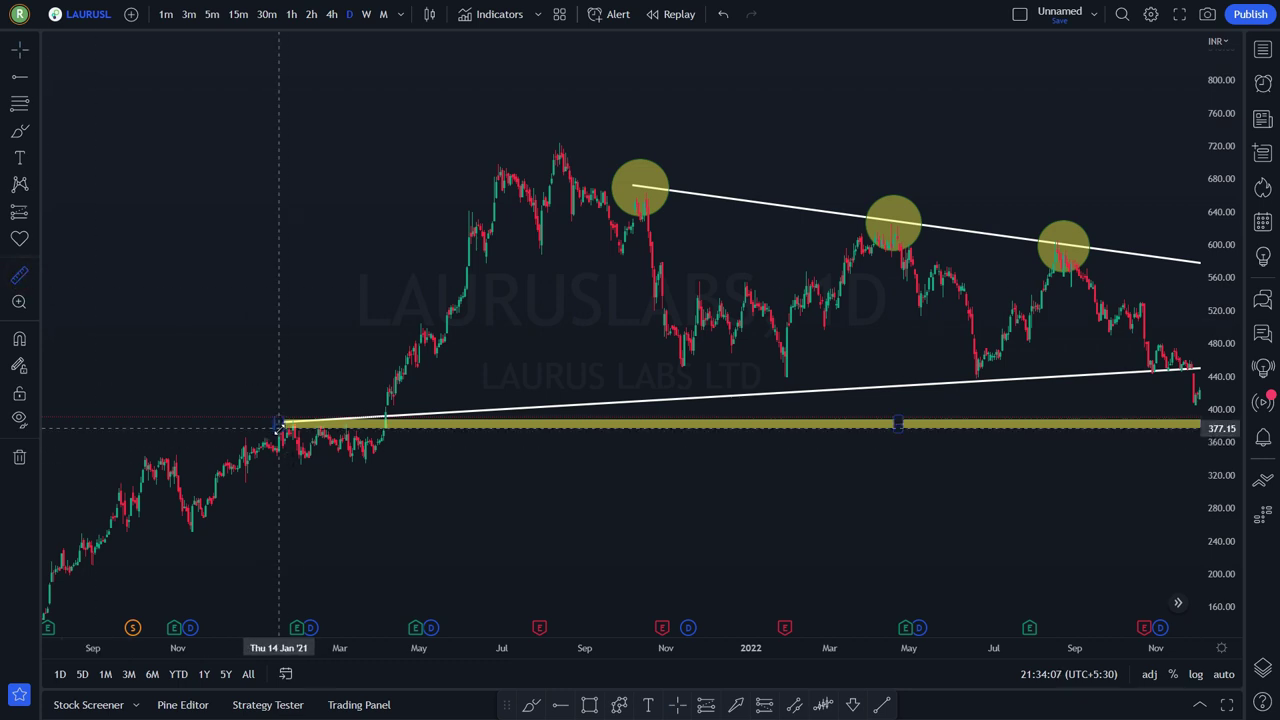
pyautogui.click(280, 437)
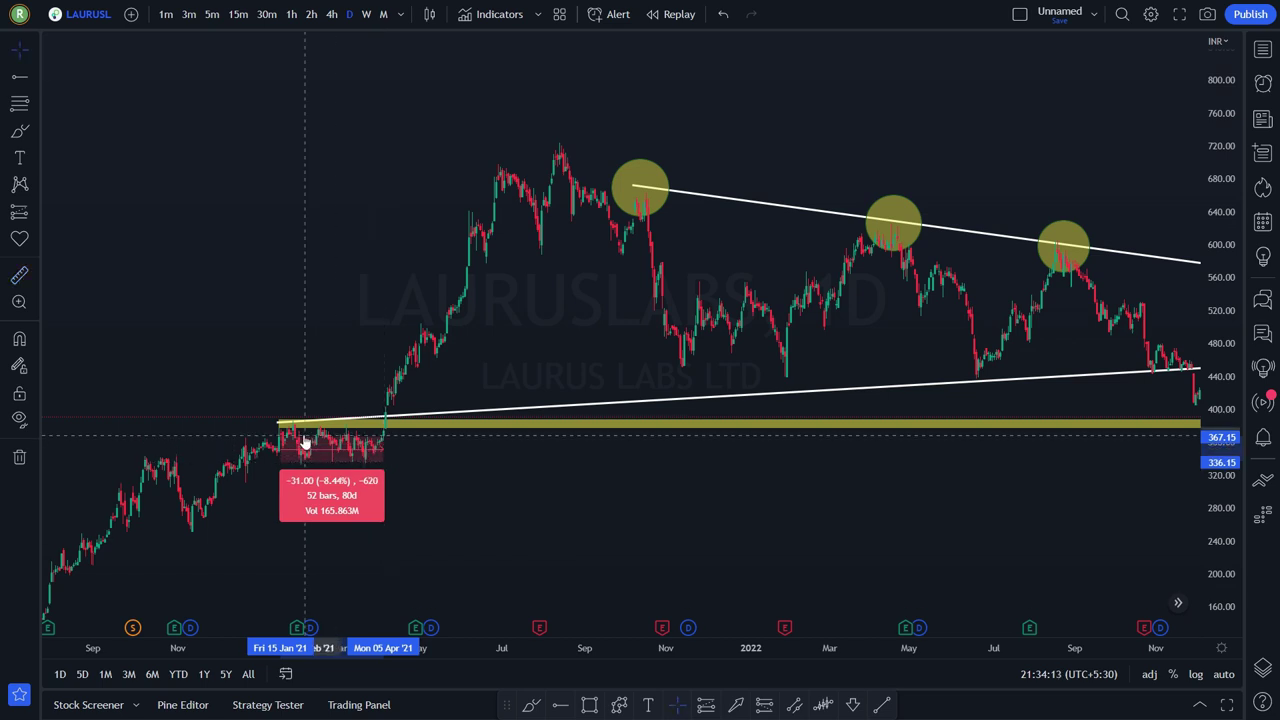
pyautogui.click(300, 306)
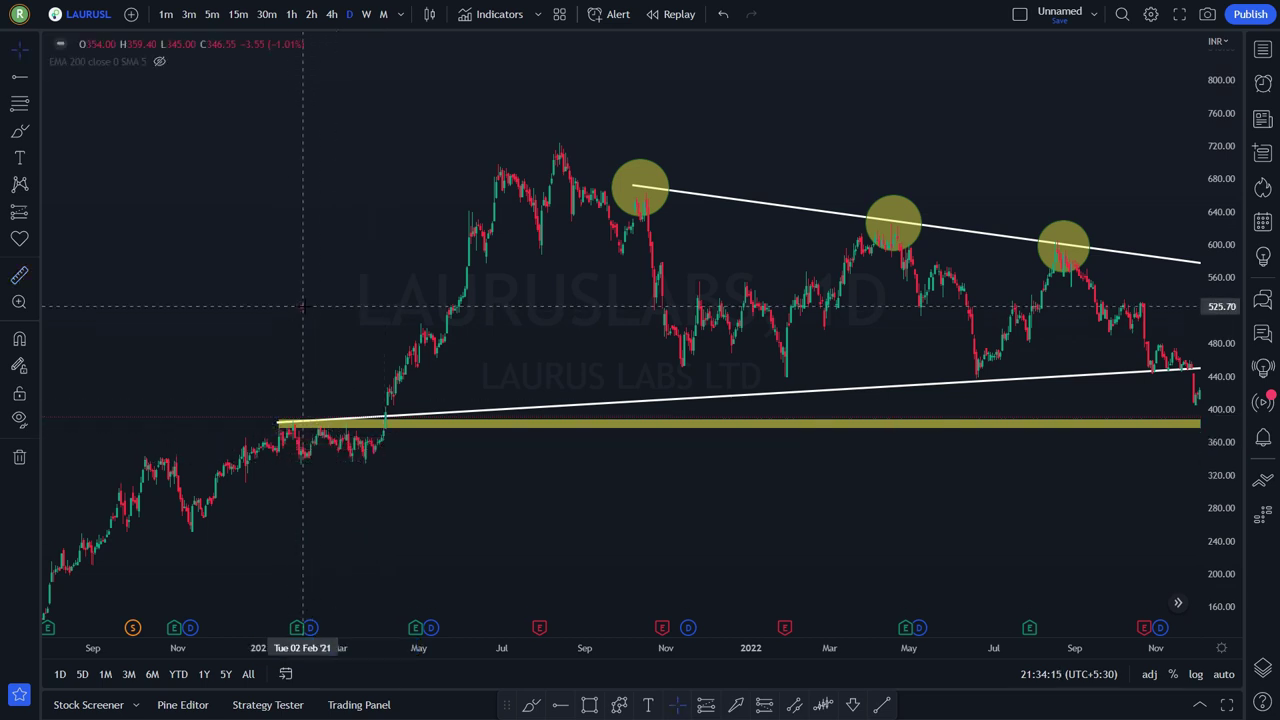
pyautogui.moveTo(871, 479); pyautogui.dragTo(653, 478)
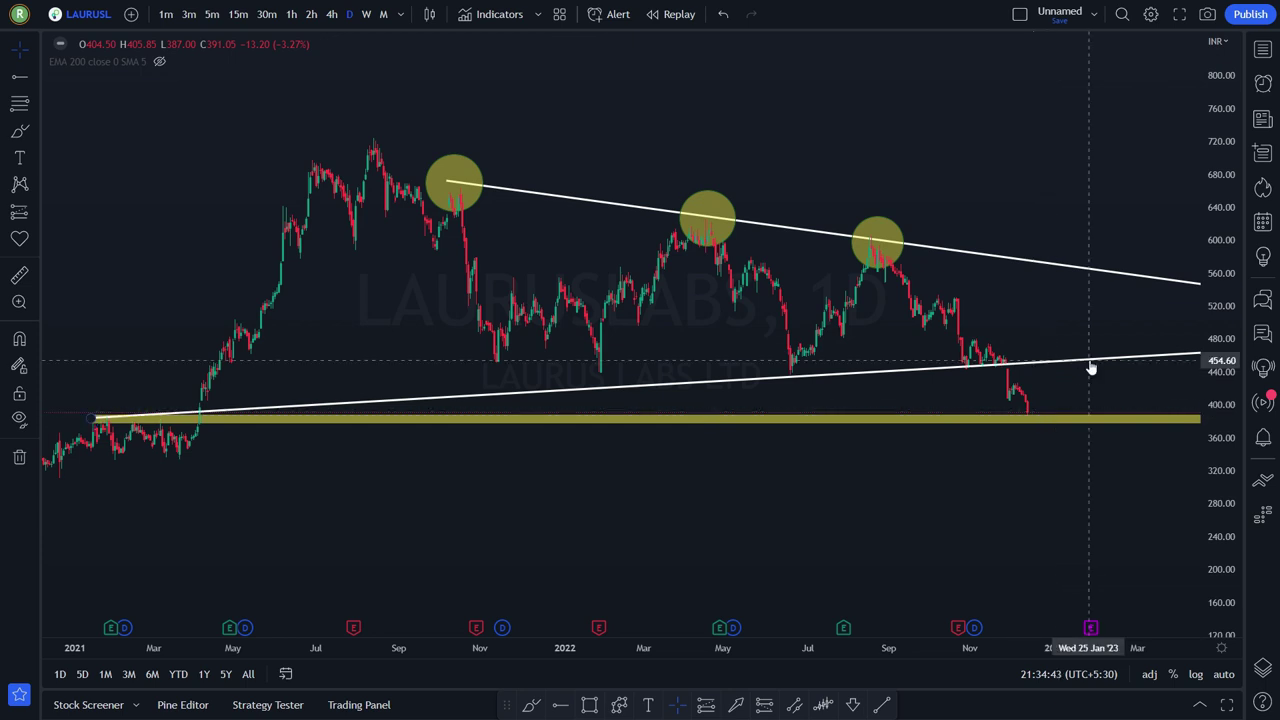
# - Open the HINDUNILVR daily chart and examine its falling trendline with free space around the latest candles
pyautogui.press('space')
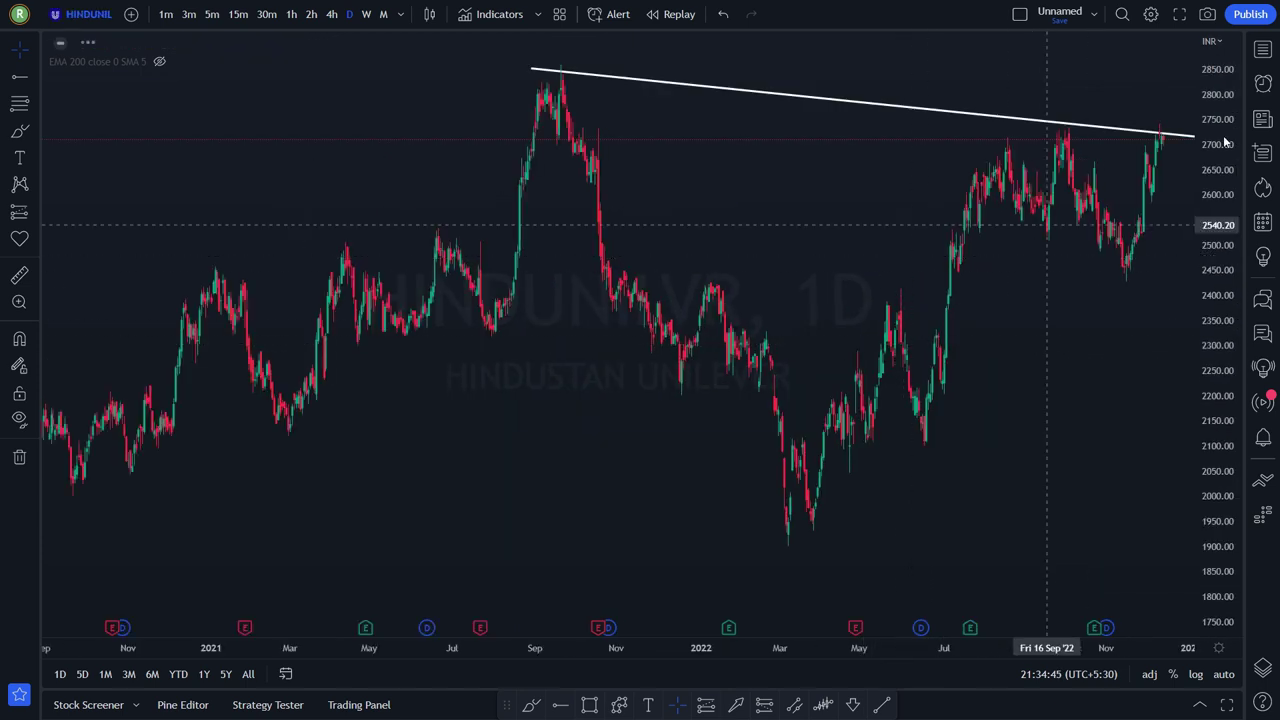
pyautogui.moveTo(1208, 88); pyautogui.dragTo(1210, 190)
pyautogui.scroll(-3, 857, 300)
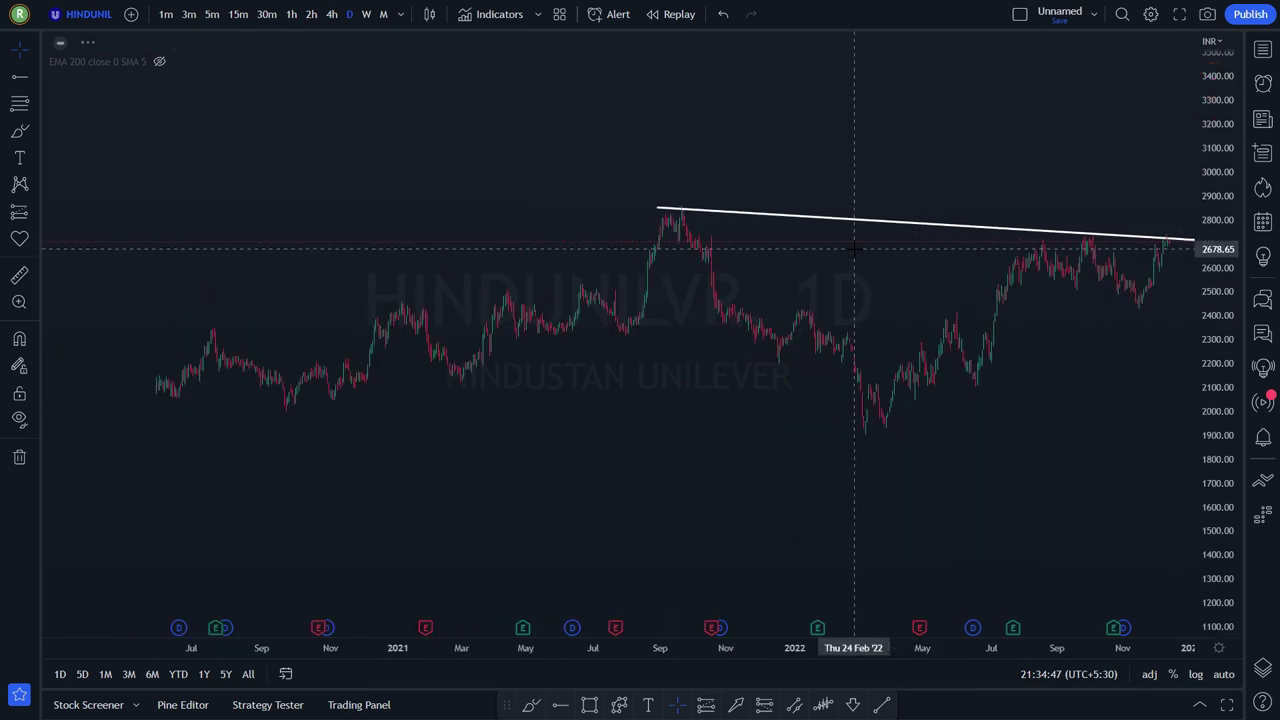
pyautogui.moveTo(952, 165); pyautogui.dragTo(680, 194)
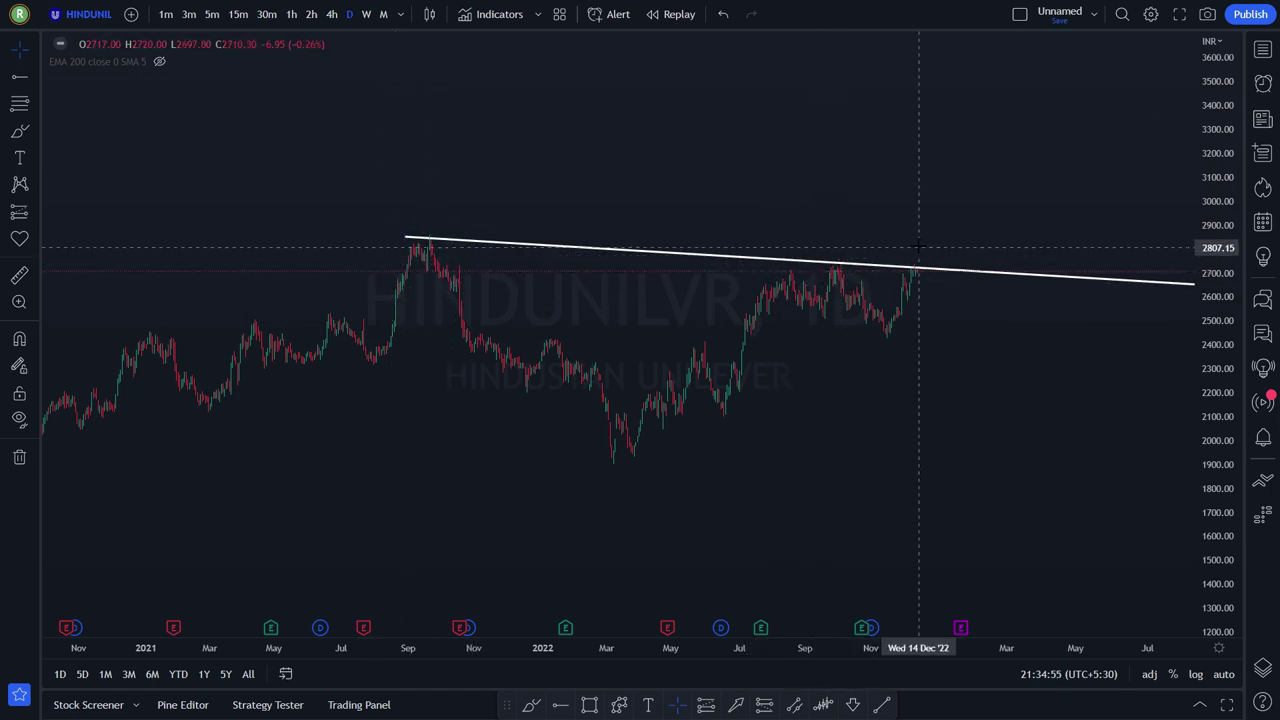
# - Sketch an upward brush projection on HINDUNILVR from the trendline at the latest candles up to about 3,075
pyautogui.click(17, 138)
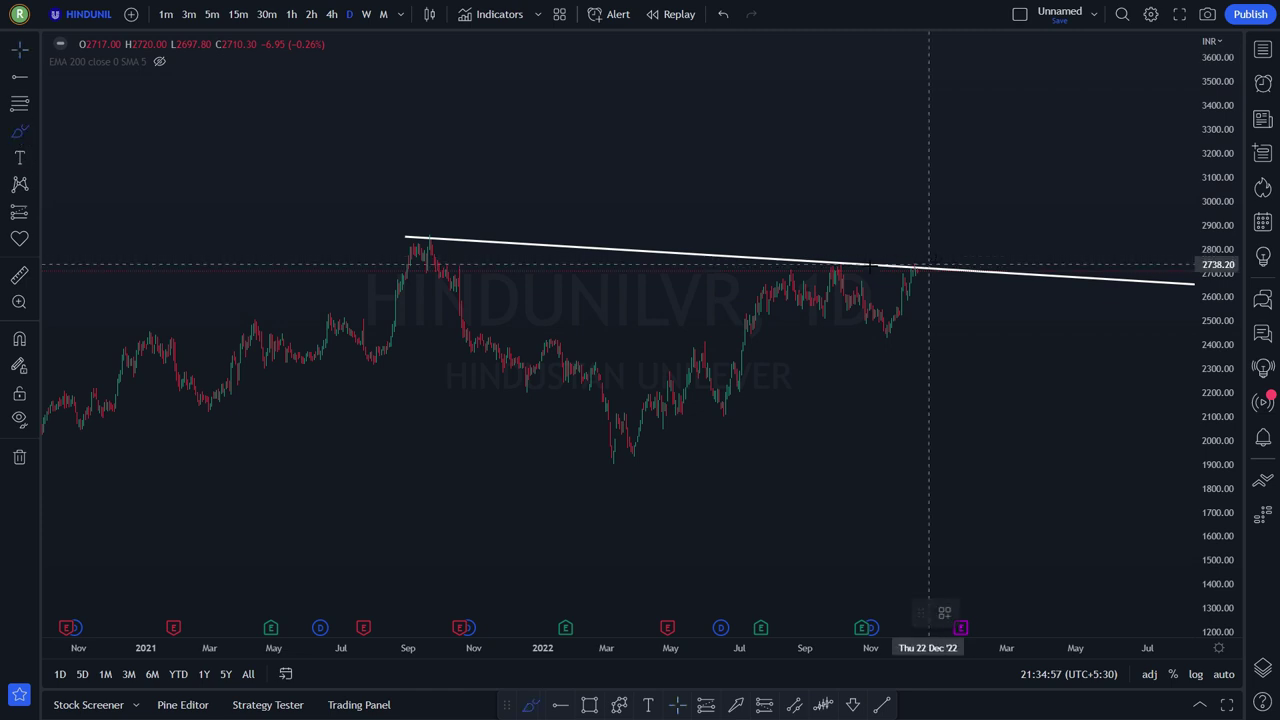
pyautogui.click(908, 268)
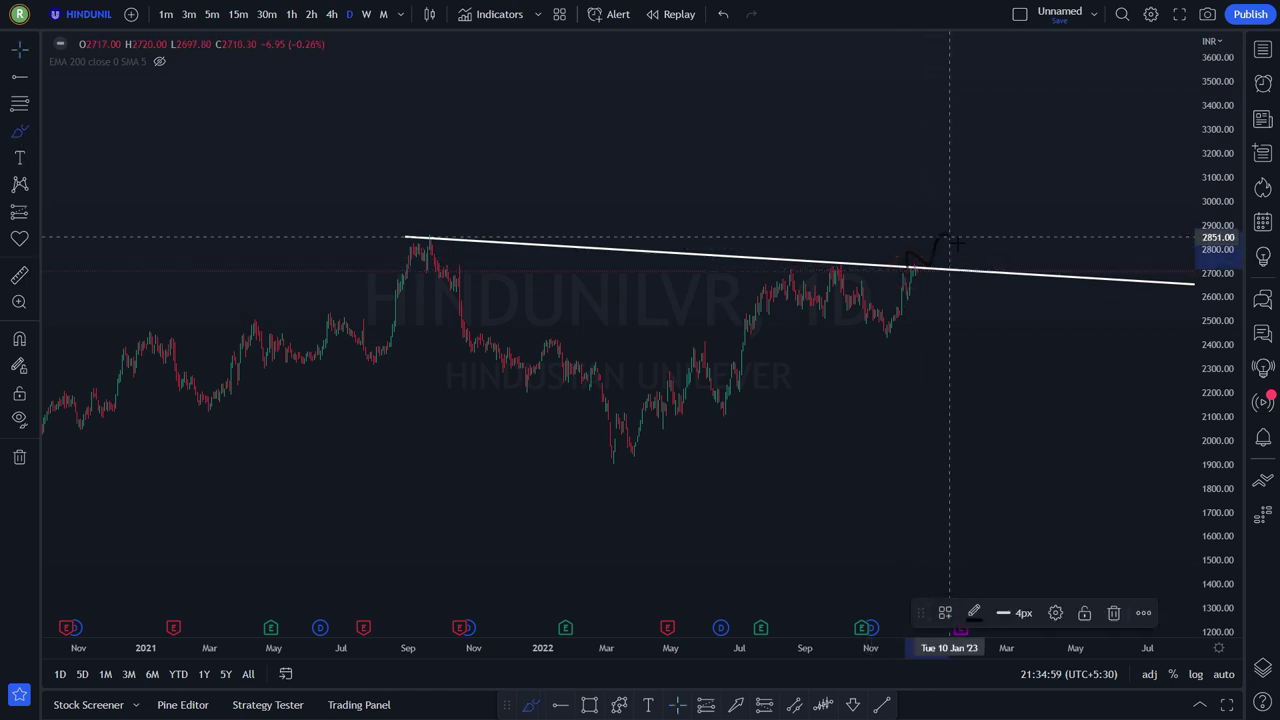
pyautogui.moveTo(950, 238); pyautogui.dragTo(1036, 184)
# - Try a white colour for the projection and a downward brush path from the trendline, and undo both changes
pyautogui.click(973, 612)
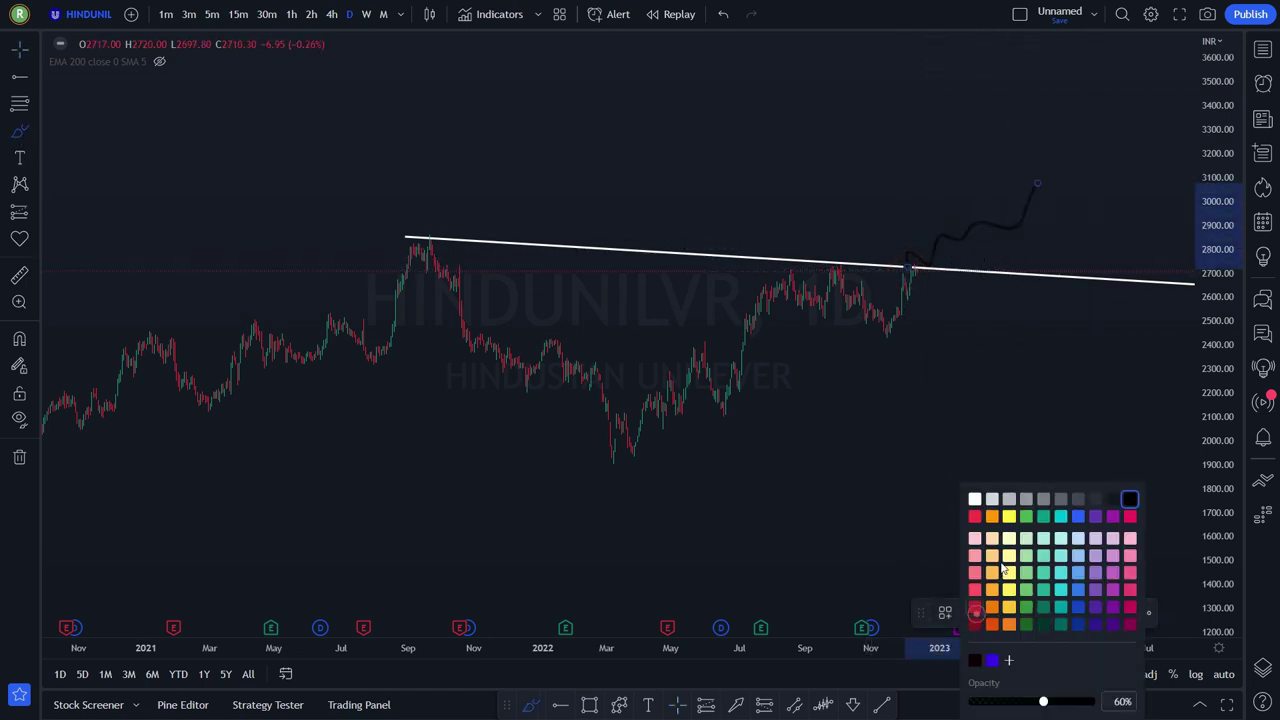
pyautogui.click(974, 497)
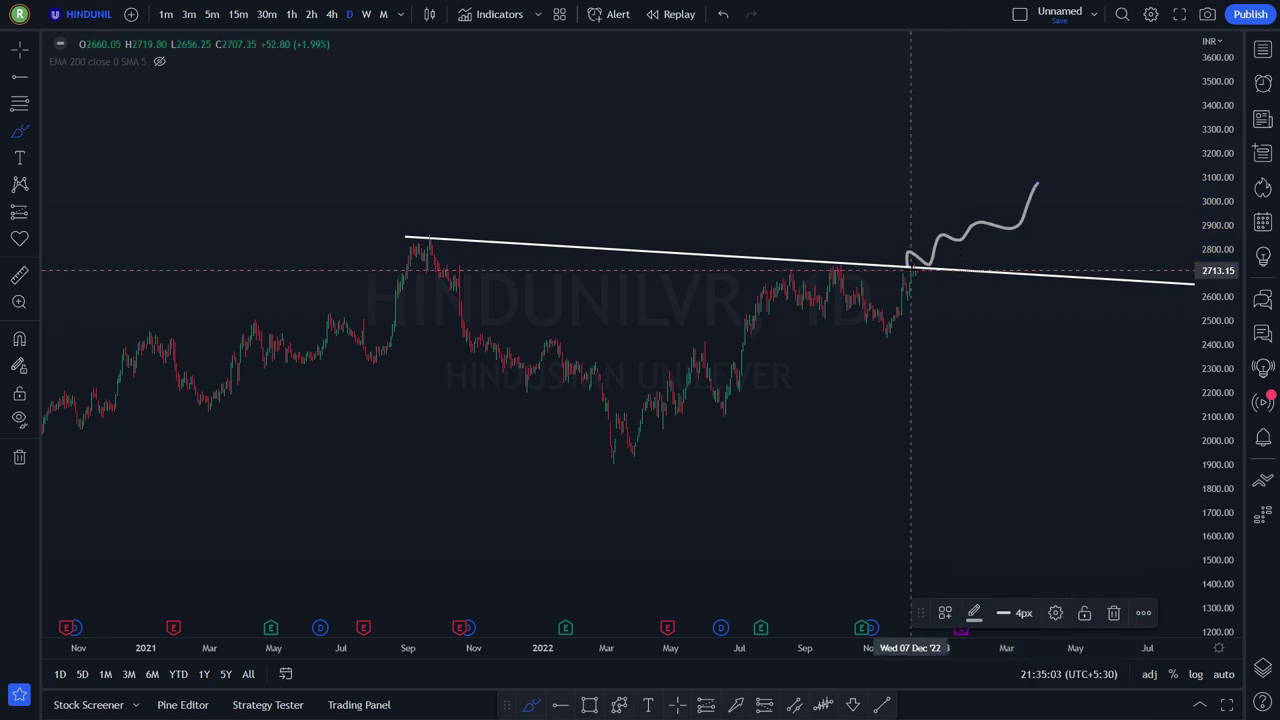
pyautogui.moveTo(935, 288); pyautogui.dragTo(969, 348)
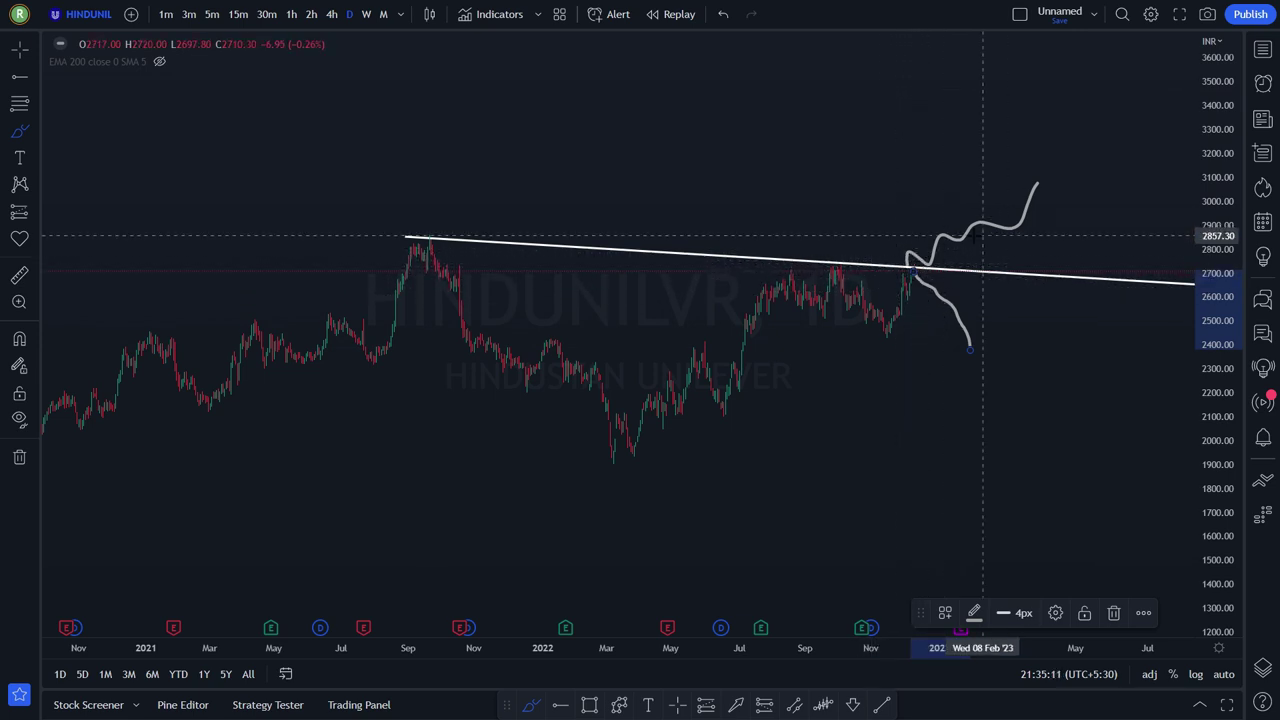
pyautogui.click(723, 14)
pyautogui.click(723, 14)
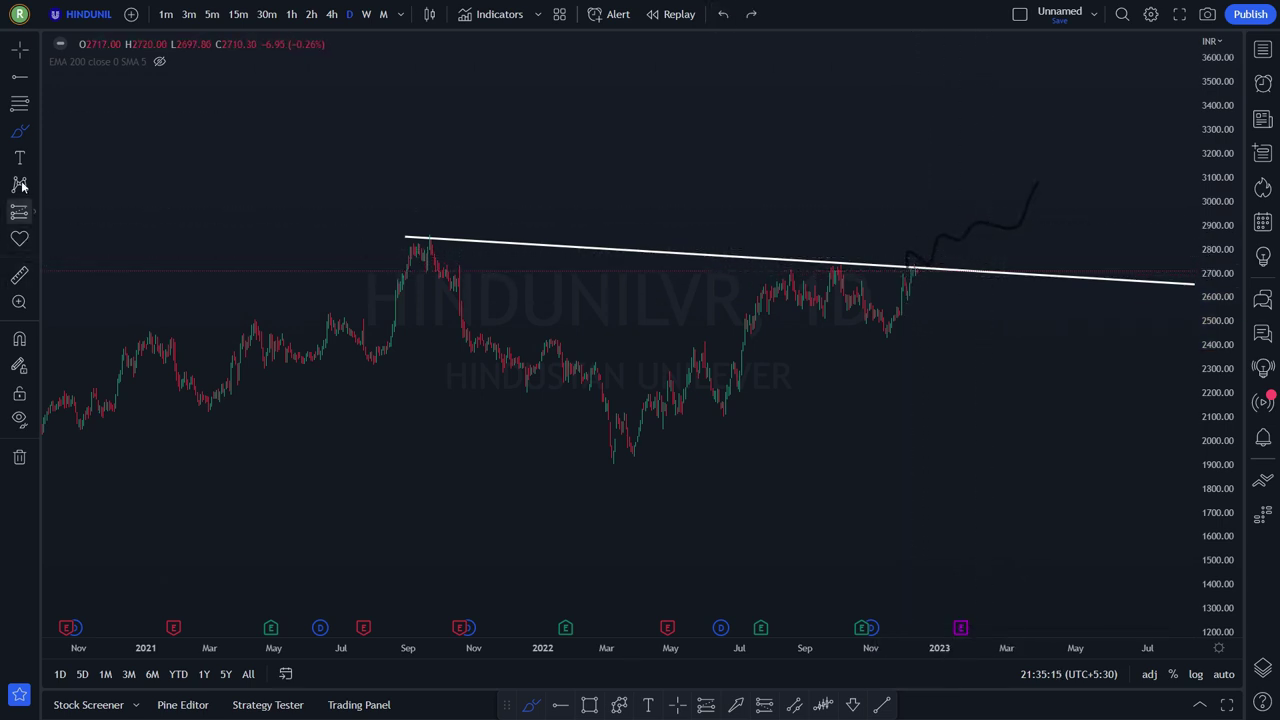
# - Place a long position on HINDUNILVR with its entry at about 2,710 beside the latest candle
pyautogui.click(39, 215)
pyautogui.click(163, 240)
pyautogui.click(921, 271)
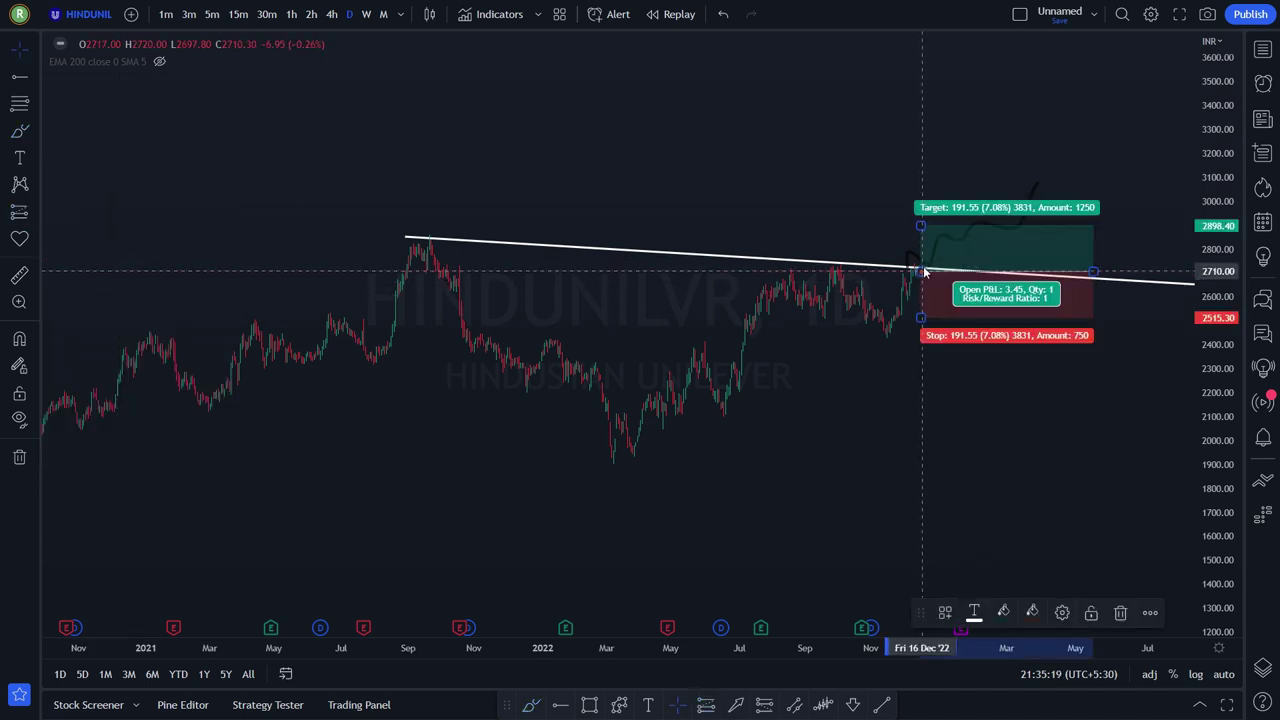
# - Set the HINDUNILVR long position's stop to about 2,656.75 and its target to about 2,919.95
pyautogui.moveTo(921, 318)
pyautogui.mouseDown()
pyautogui.moveTo(928, 286)
pyautogui.moveTo(930, 342)
pyautogui.moveTo(931, 284)
pyautogui.mouseUp()
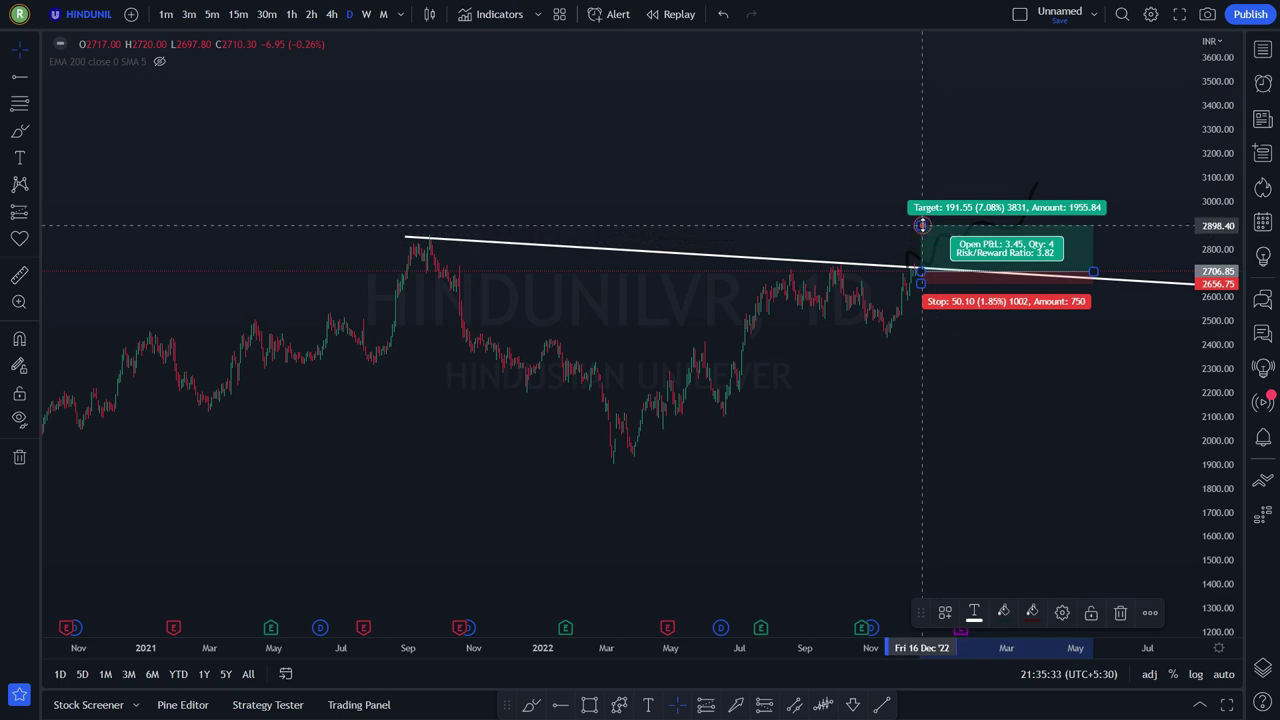
pyautogui.moveTo(921, 225); pyautogui.dragTo(923, 221)
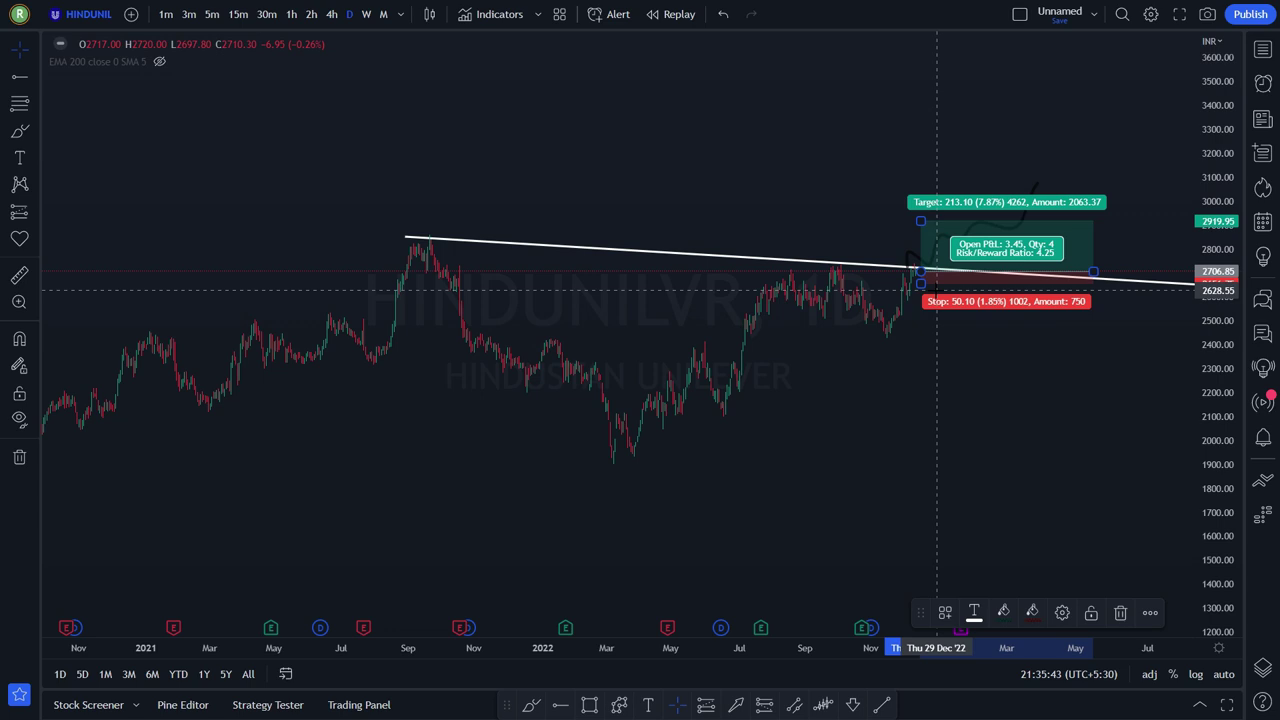
# - Open the HEROMOTOCO daily chart and examine its converging trendlines with free space around the latest candles
pyautogui.press('Down')
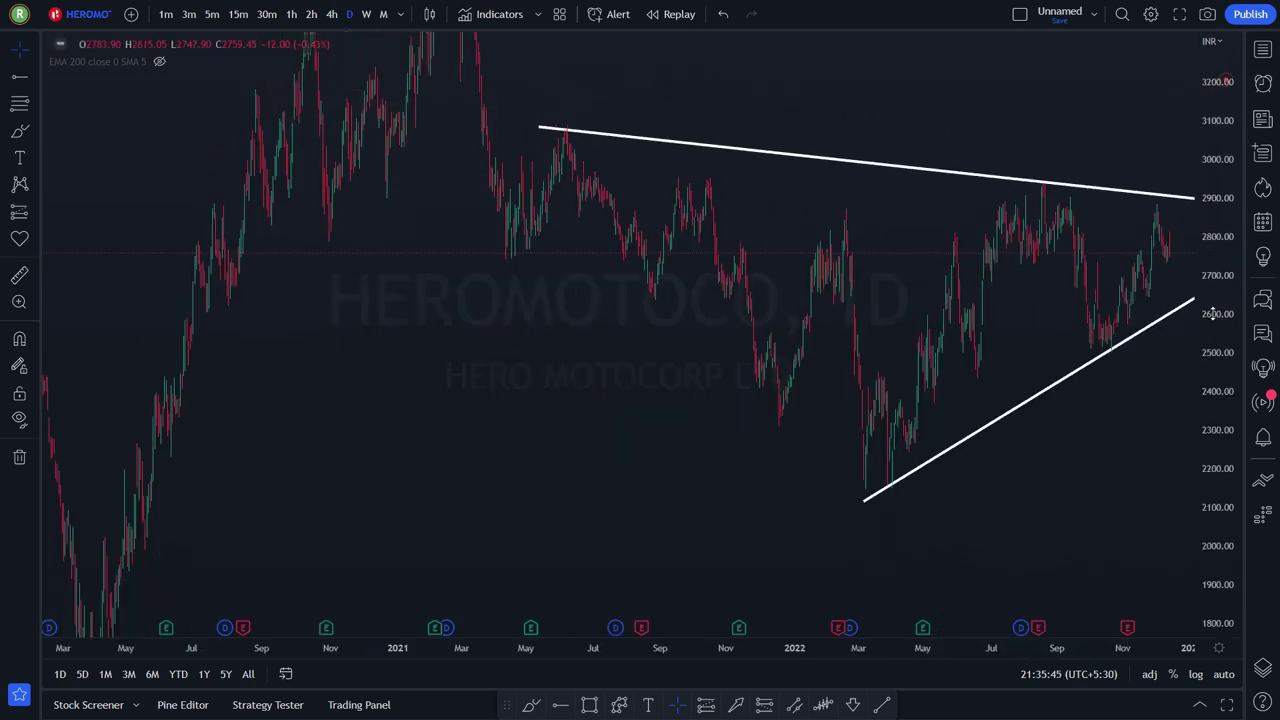
pyautogui.scroll(-3, 790, 340)
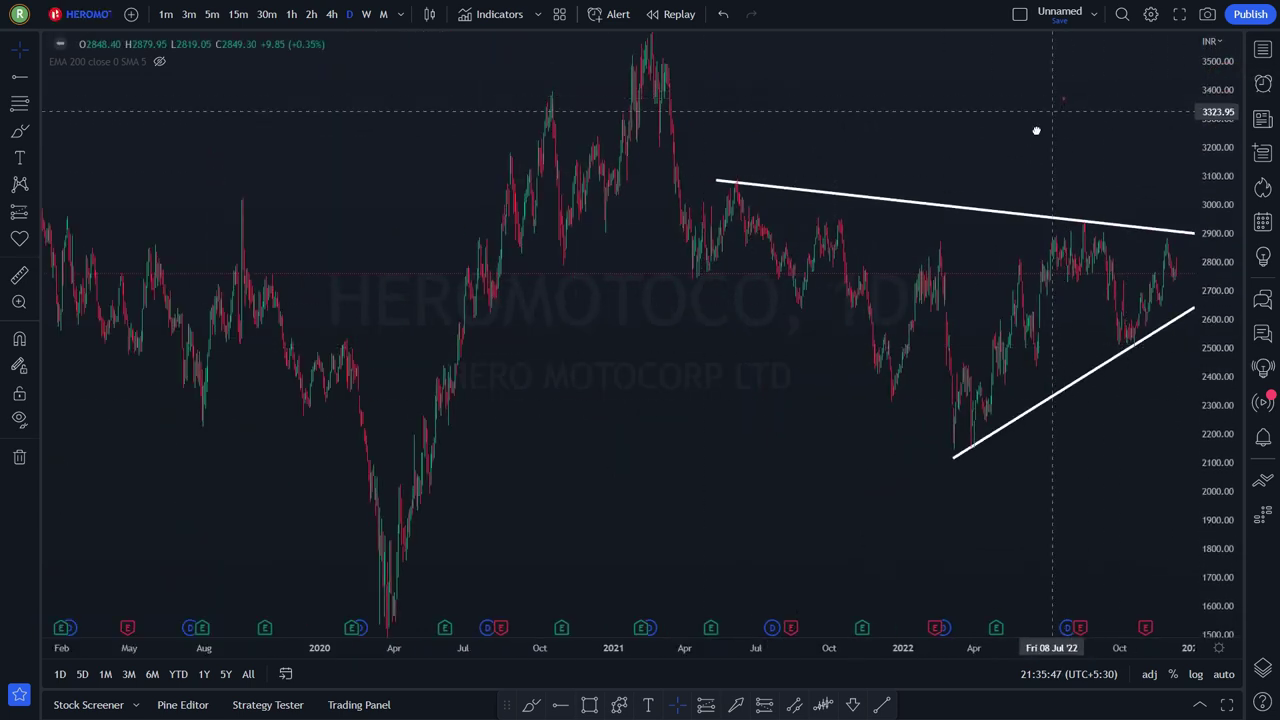
pyautogui.moveTo(1063, 97); pyautogui.dragTo(933, 210)
pyautogui.moveTo(1218, 95); pyautogui.dragTo(1207, 318)
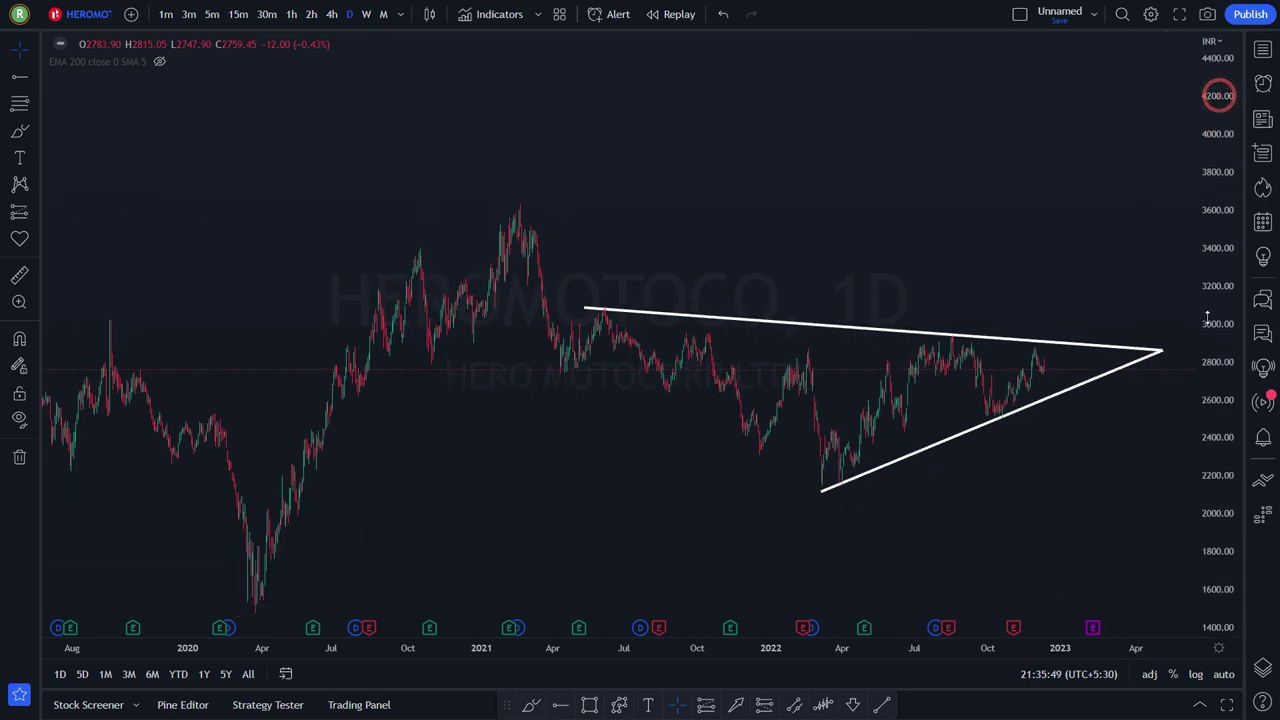
pyautogui.moveTo(1062, 228); pyautogui.dragTo(1010, 182)
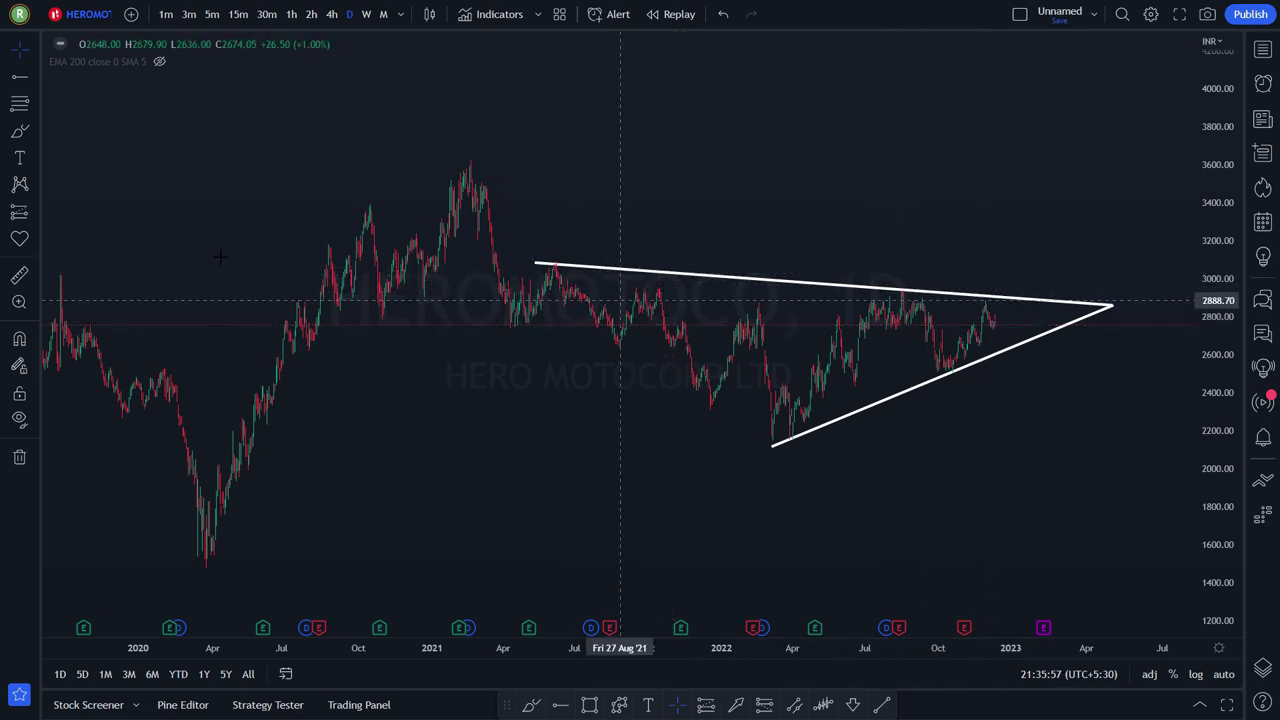
# - Sketch a short brush path on HEROMOTOCO from the latest candle through the upper trendline to about 3,000, and colour it light grey
pyautogui.click(19, 131)
pyautogui.moveTo(995, 325); pyautogui.dragTo(1016, 279)
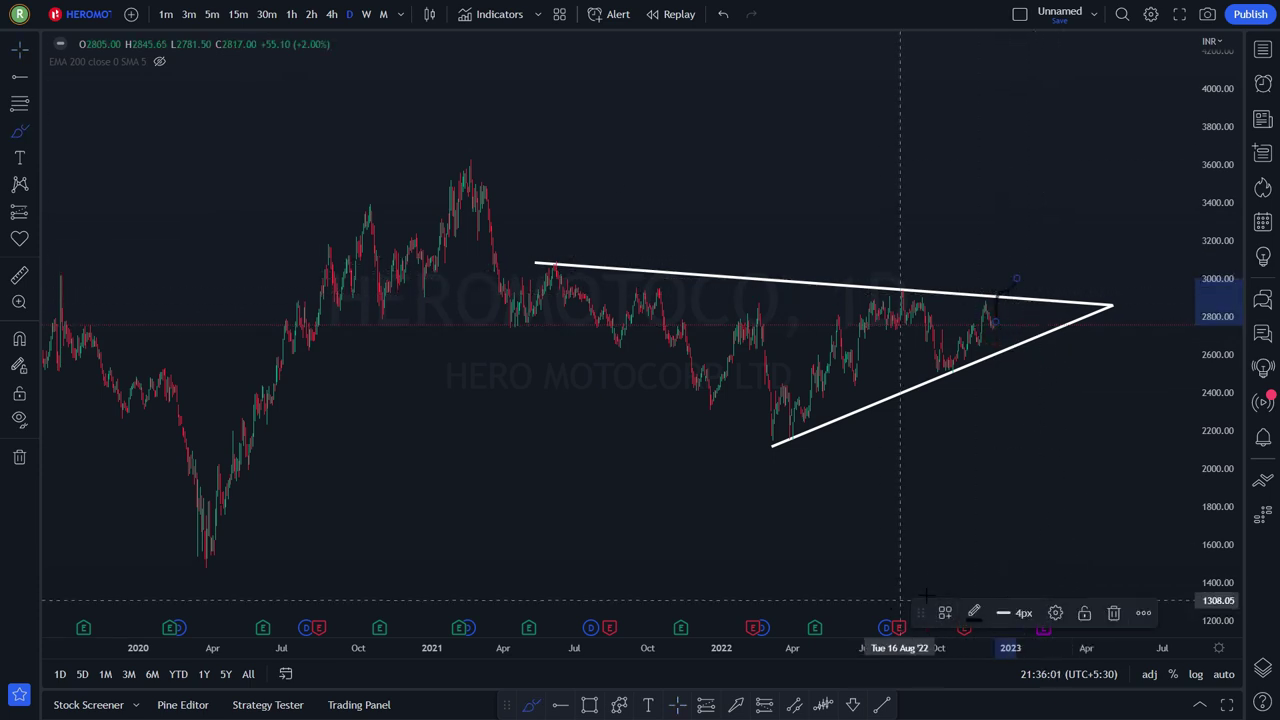
pyautogui.click(974, 612)
pyautogui.click(972, 498)
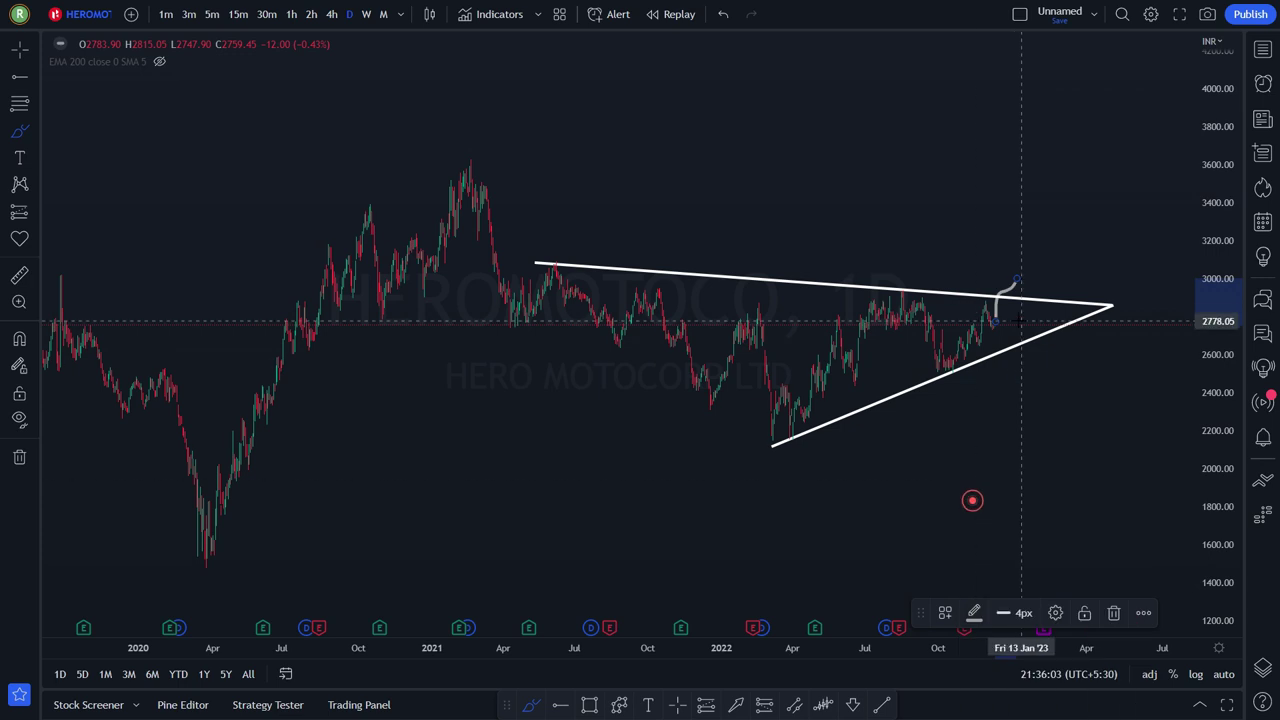
# - Try an upward brush path to about 3,480 and a downward one to about 2,430 from the latest candle, and undo both
pyautogui.moveTo(996, 320)
pyautogui.mouseDown()
pyautogui.moveTo(1006, 286)
pyautogui.moveTo(1041, 270)
pyautogui.moveTo(1097, 188)
pyautogui.mouseUp()
pyautogui.moveTo(997, 321); pyautogui.dragTo(1084, 388)
pyautogui.click(724, 14)
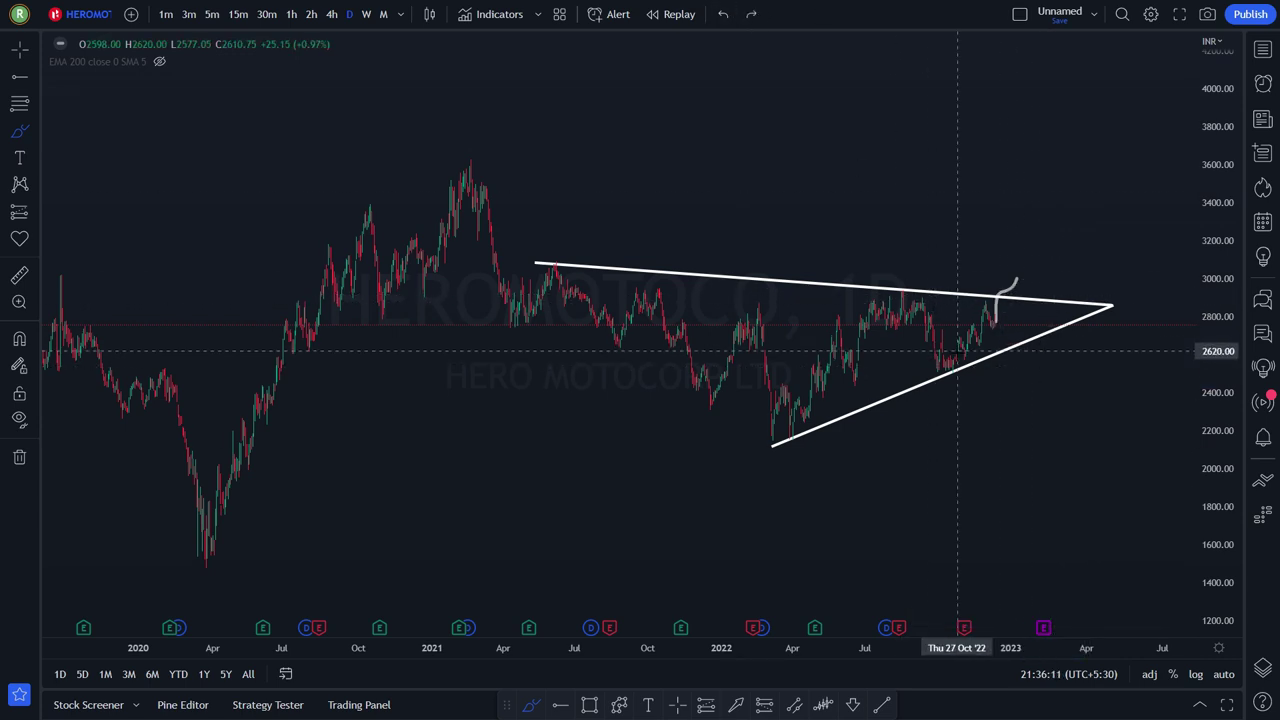
# - Circle the 2022 lows along HEROMOTOCO's rising lower trendline and the latest candle with the brush
pyautogui.click(942, 371)
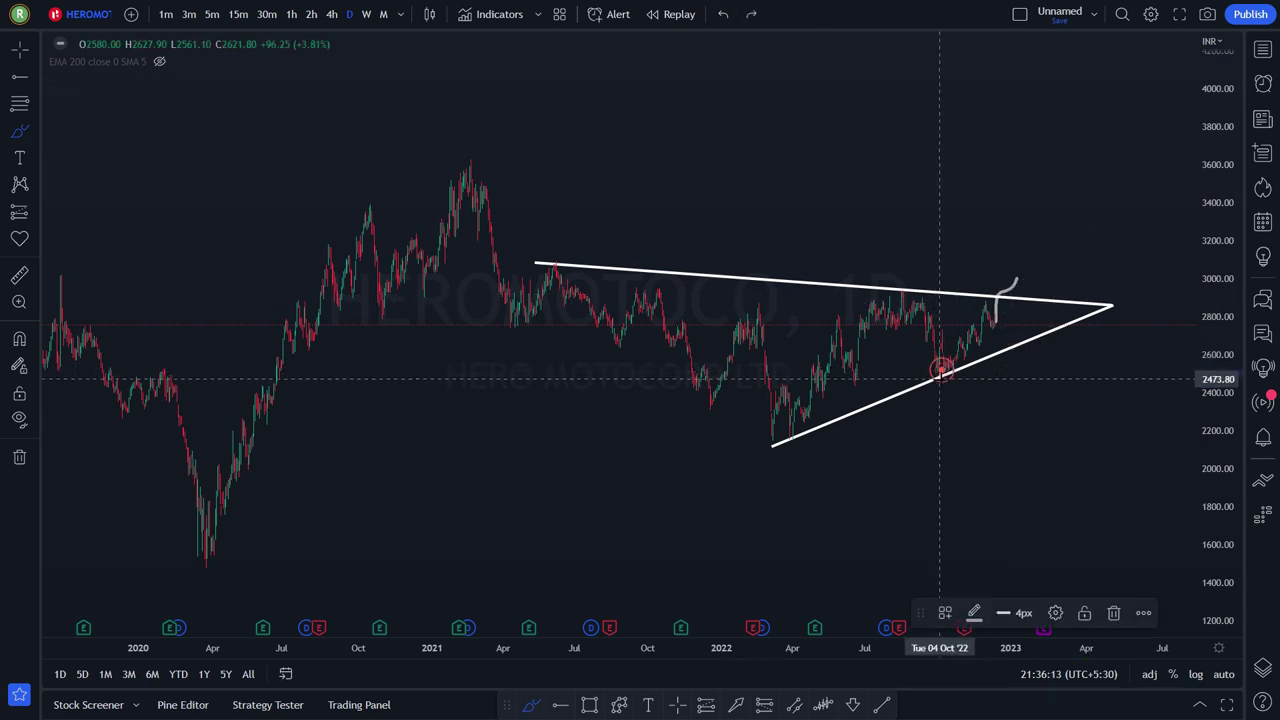
pyautogui.click(776, 437)
pyautogui.moveTo(780, 444); pyautogui.dragTo(798, 436)
pyautogui.moveTo(924, 375)
pyautogui.mouseDown()
pyautogui.moveTo(966, 366)
pyautogui.moveTo(991, 314)
pyautogui.mouseUp()
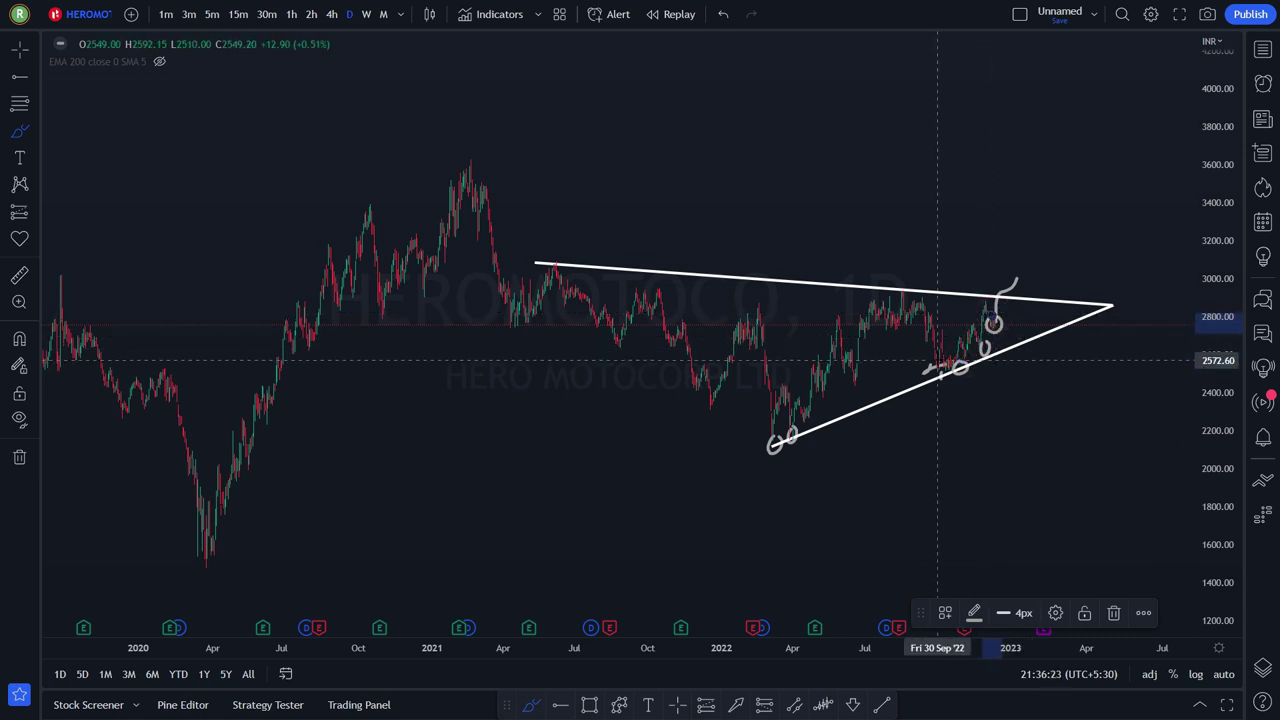
# - Open the HCLTECH daily chart, reset its view and examine the yellow zone and falling trendline with space after the latest candles
pyautogui.press('space')
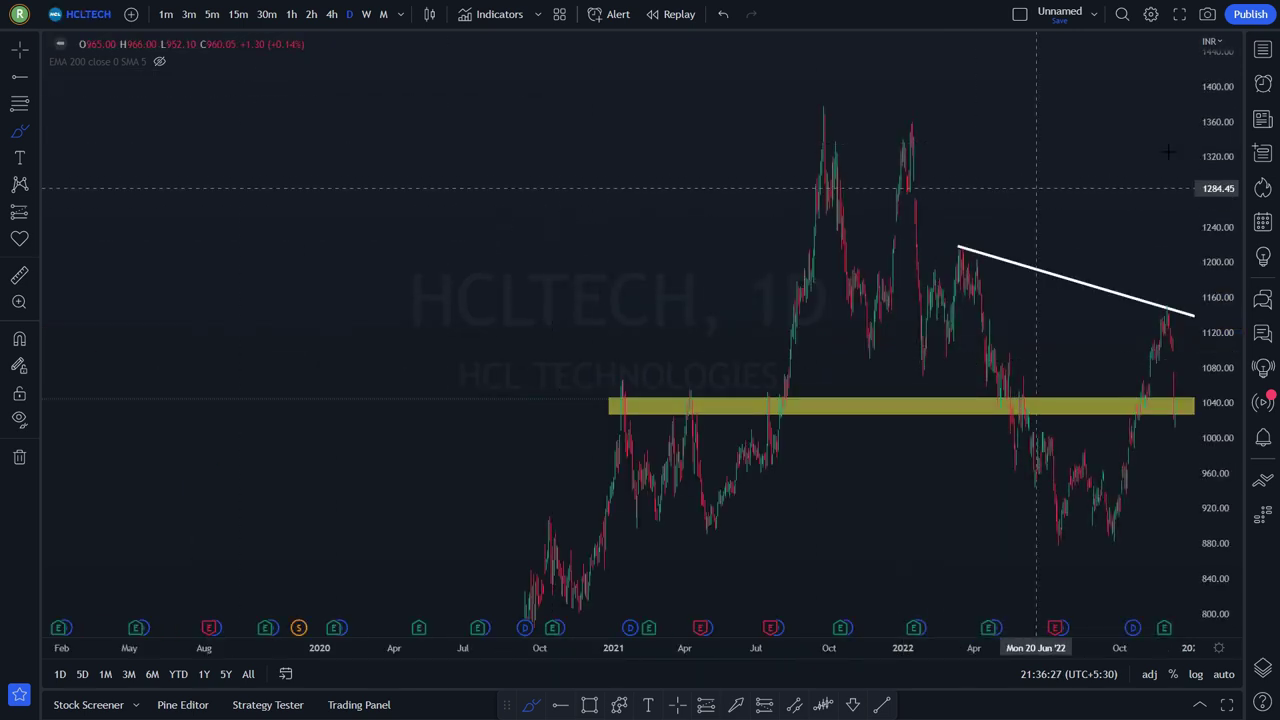
pyautogui.click(1268, 51)
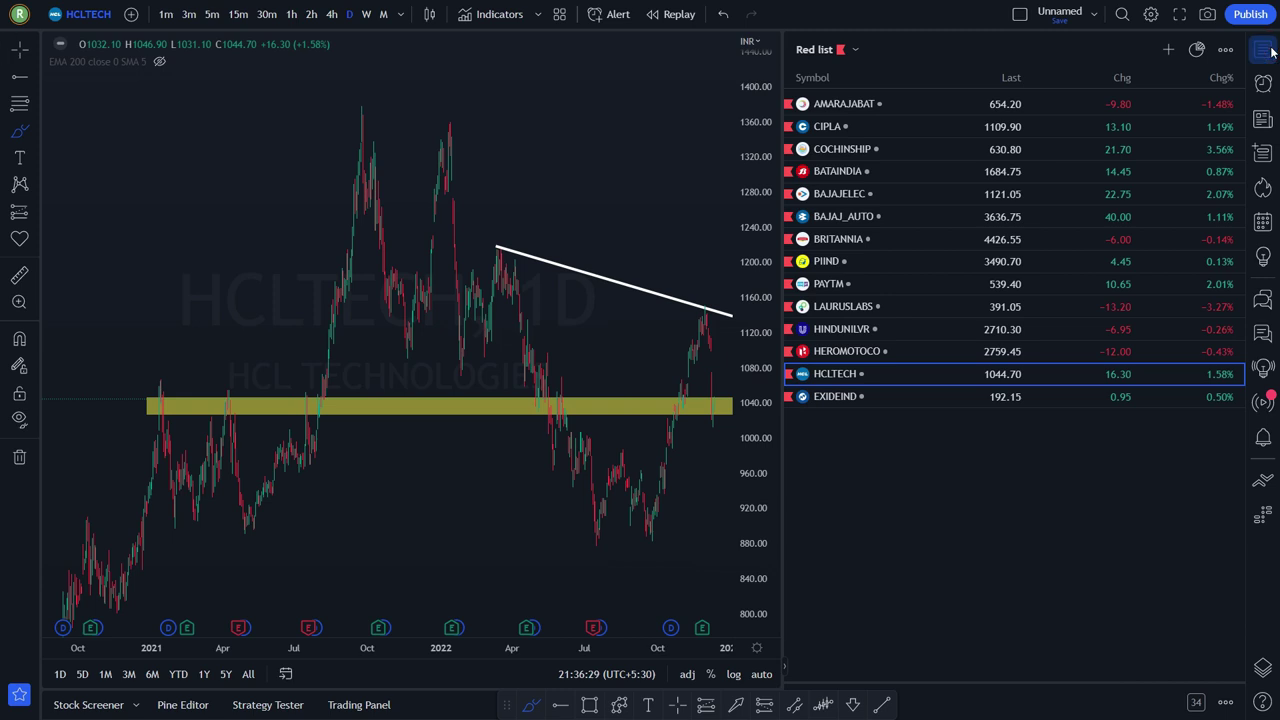
pyautogui.click(1264, 51)
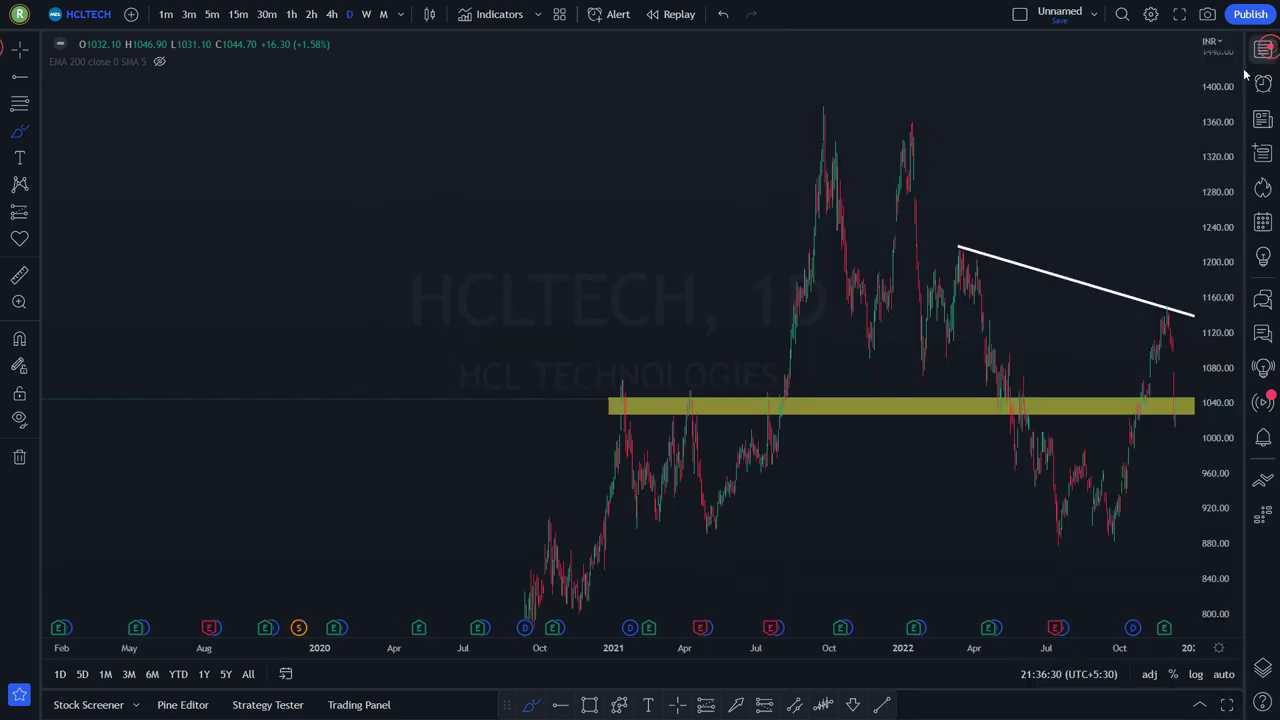
pyautogui.rightClick(1080, 129)
pyautogui.click(1106, 139)
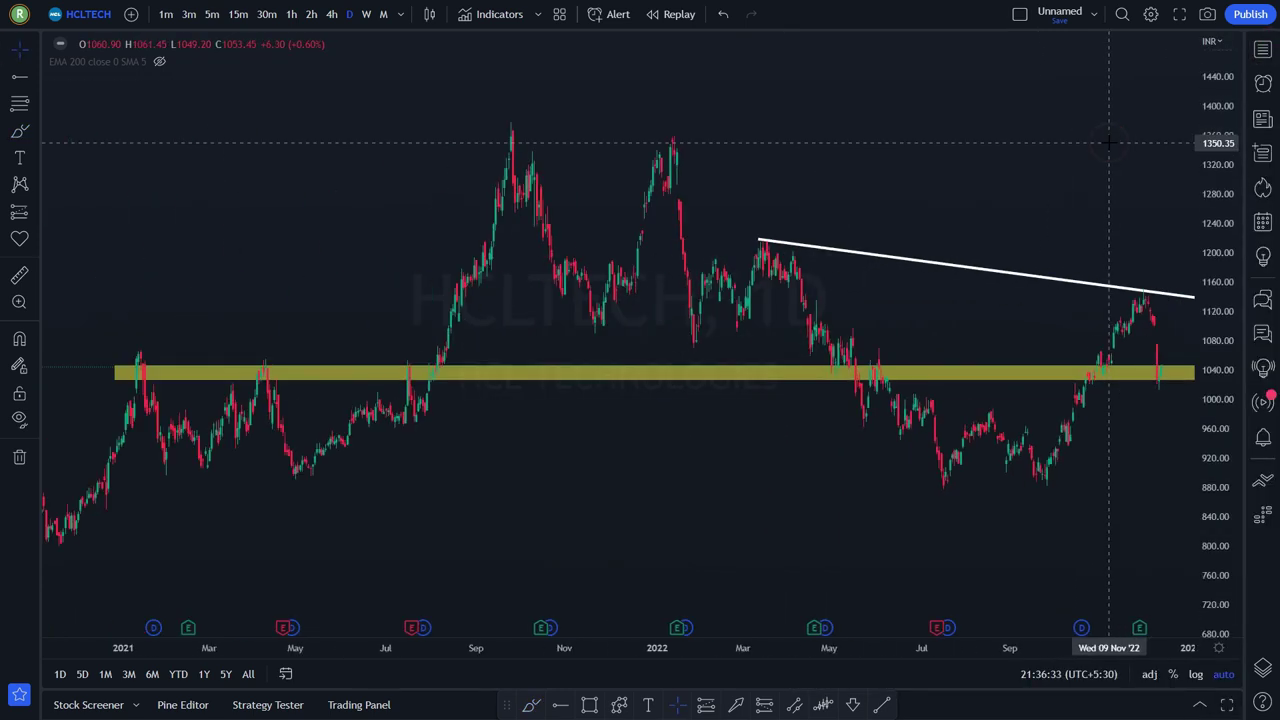
pyautogui.scroll(-3, 1108, 143)
pyautogui.moveTo(994, 157); pyautogui.dragTo(823, 163)
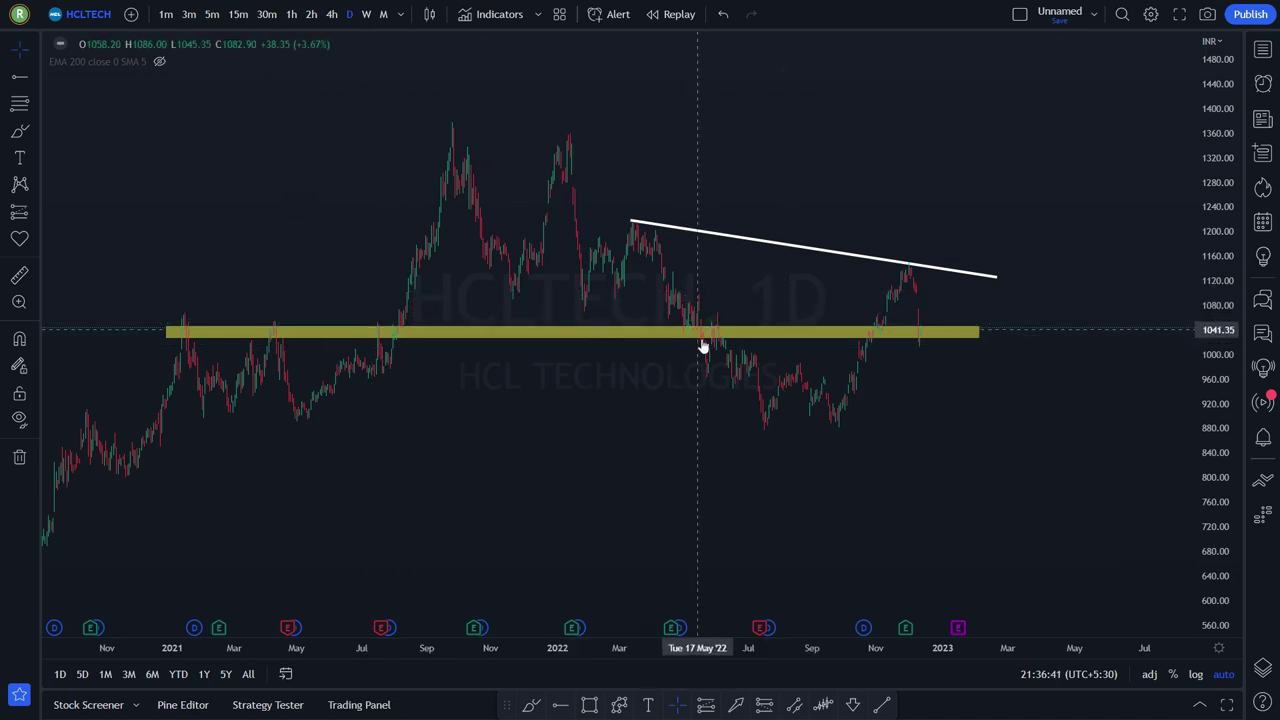
# - Measure the price distance between HCLTECH's yellow zone and the falling trendline near the latest candle
pyautogui.click(922, 335)
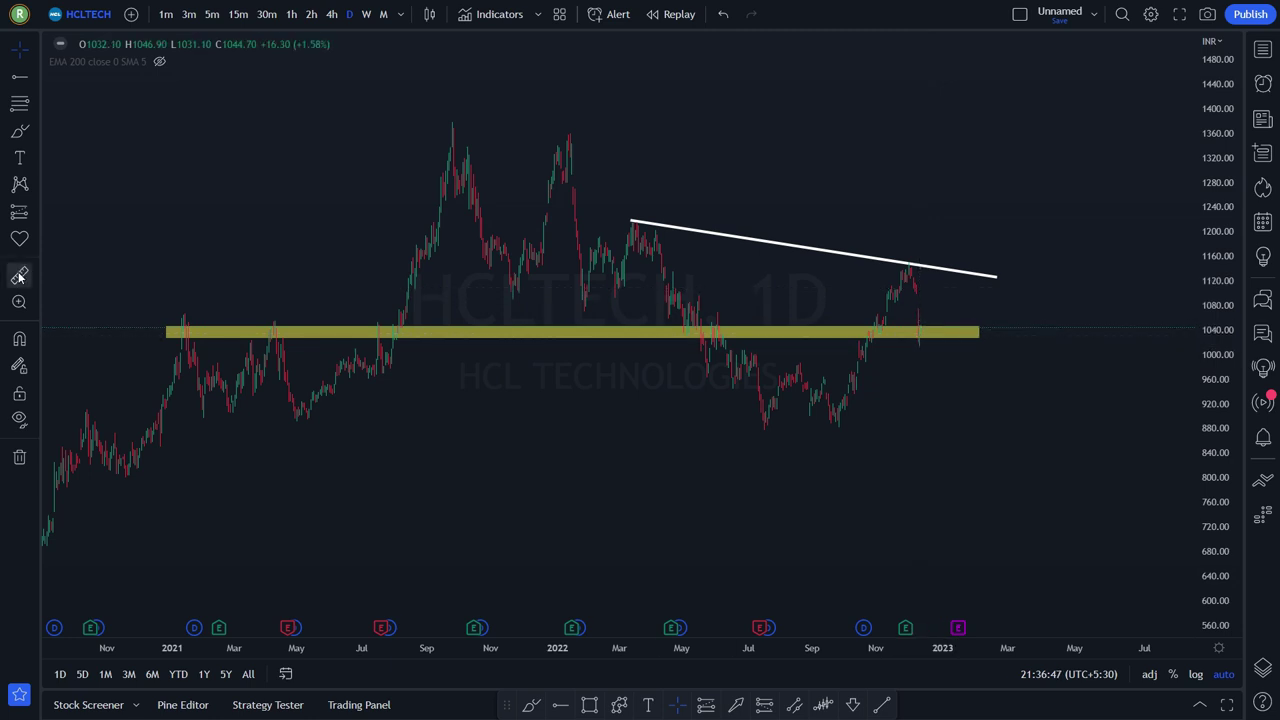
pyautogui.click(925, 331)
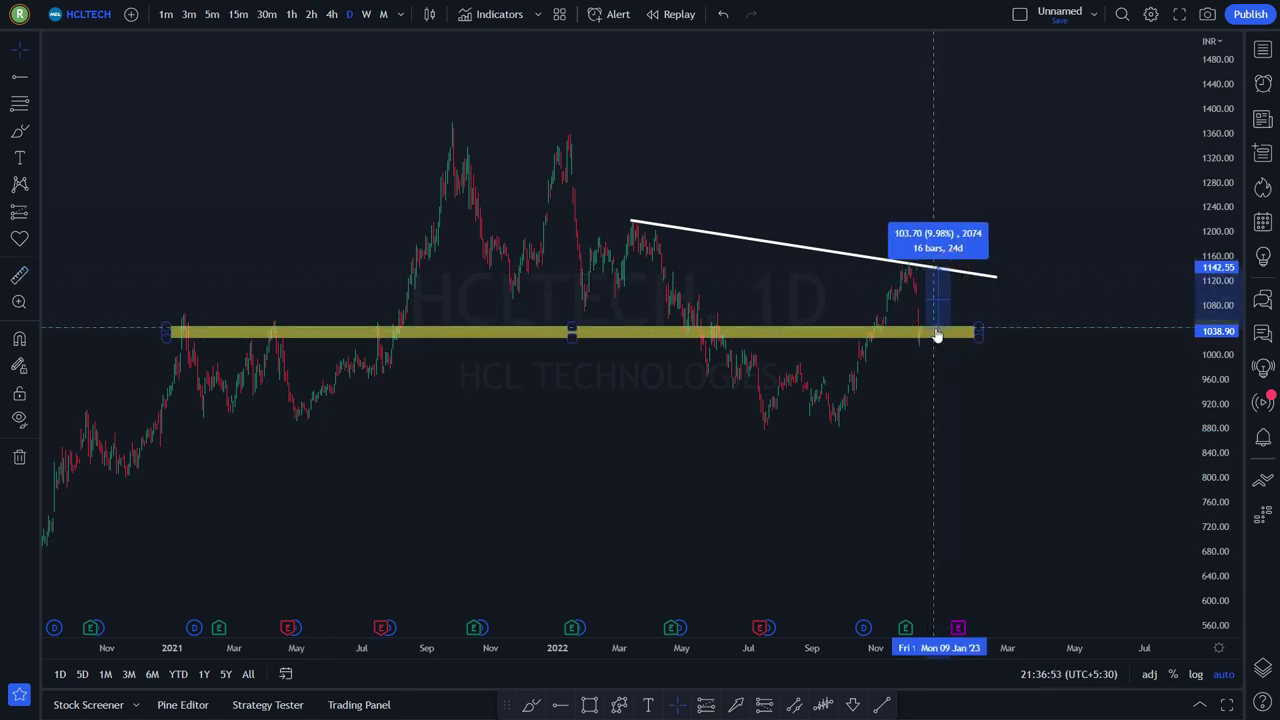
pyautogui.click(923, 351)
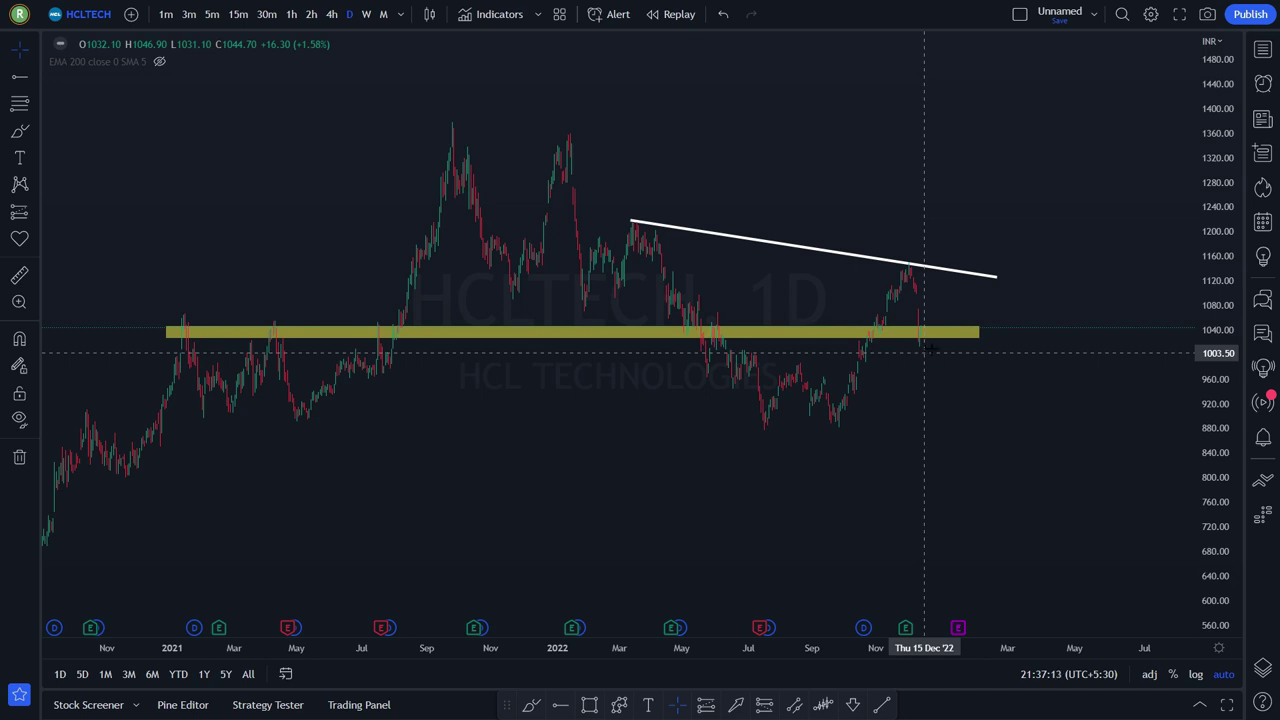
# - Open the EXIDEIND daily chart and examine the full yellow zone and falling trendline since 2016
pyautogui.press('space')
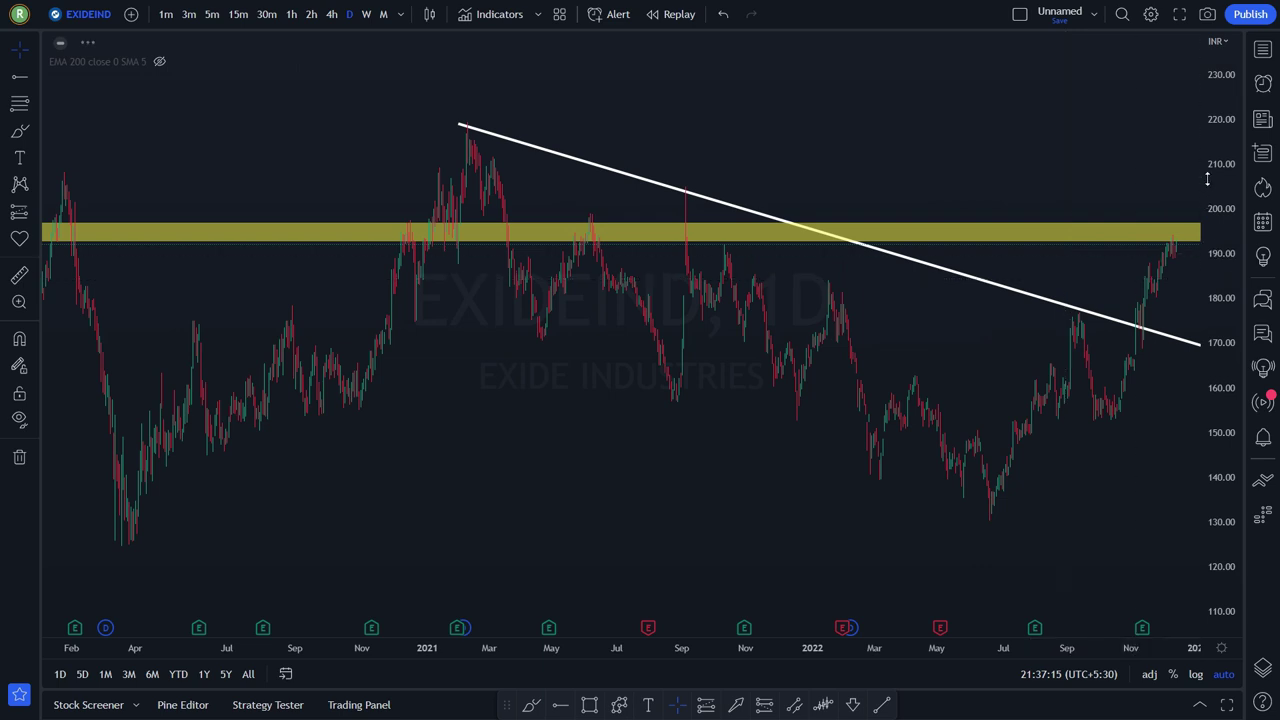
pyautogui.scroll(-5, 943, 114)
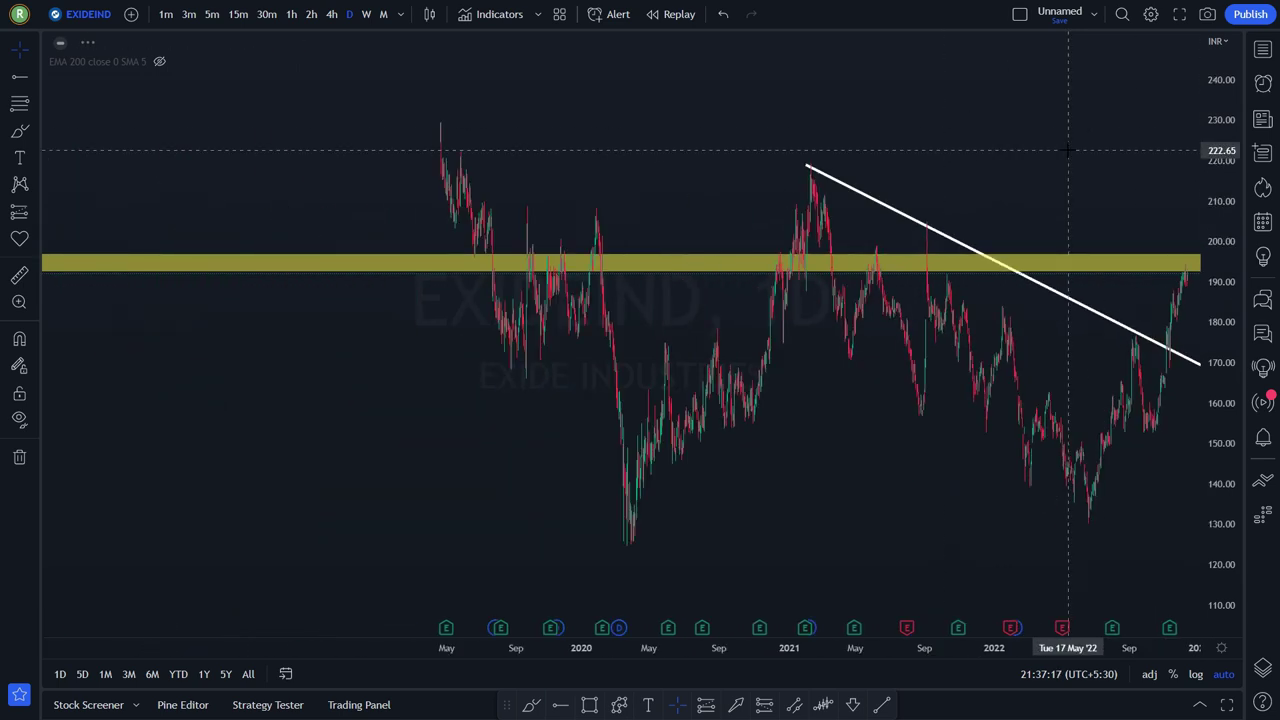
pyautogui.scroll(-6, 1068, 150)
pyautogui.moveTo(1088, 240); pyautogui.dragTo(997, 116)
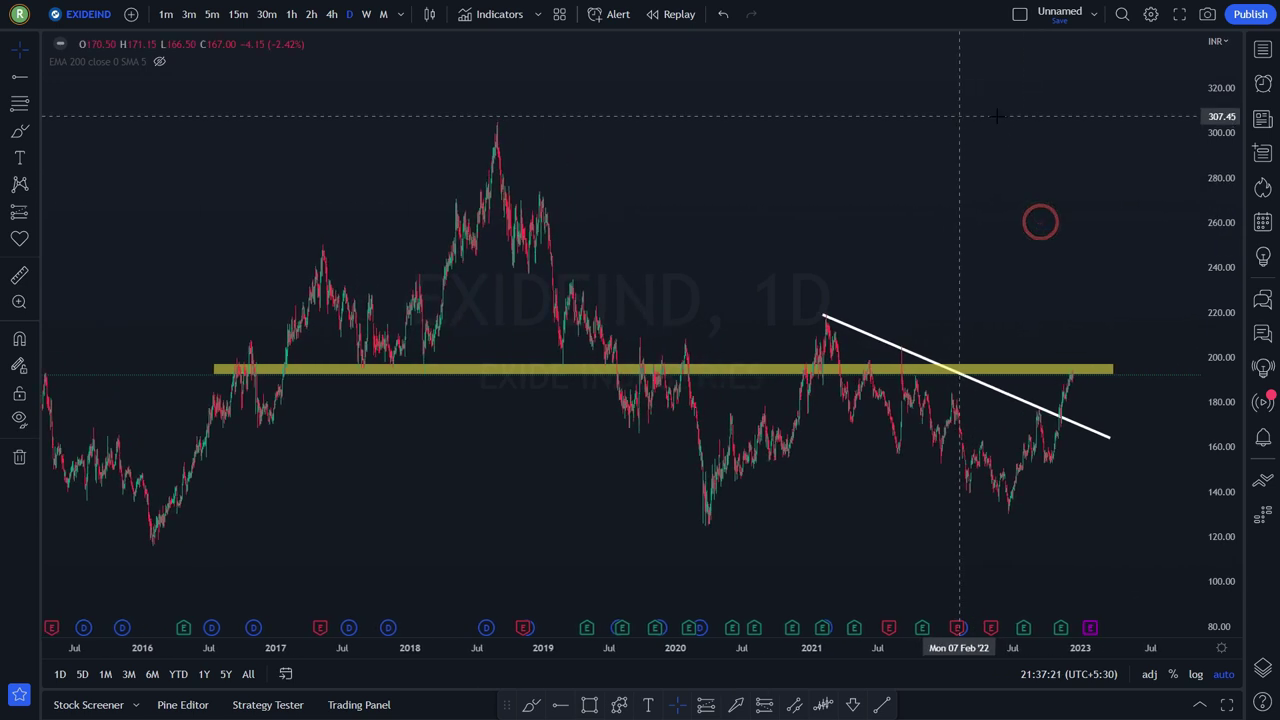
pyautogui.moveTo(986, 209); pyautogui.dragTo(982, 157)
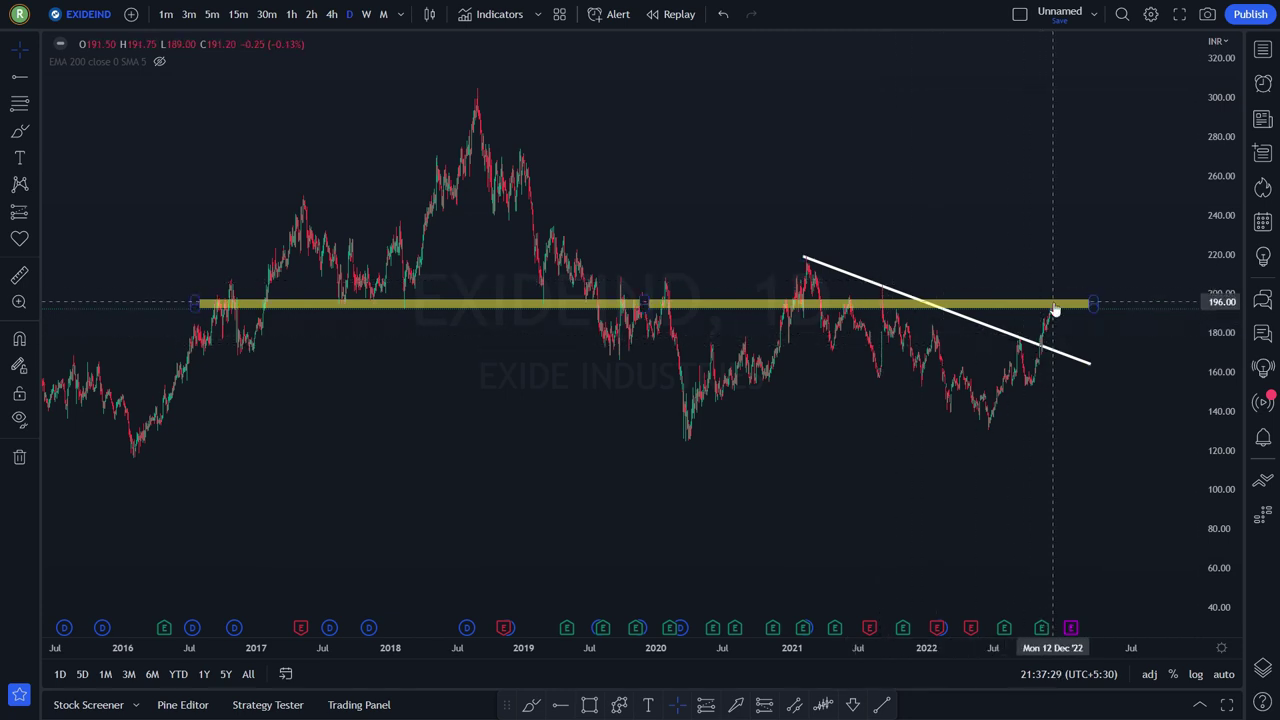
# - Sketch a straight rising brush stroke and a zigzag rising one side by side below EXIDEIND's 2018–2020 candles
pyautogui.click(21, 136)
pyautogui.moveTo(418, 545); pyautogui.dragTo(497, 410)
pyautogui.moveTo(498, 546)
pyautogui.mouseDown()
pyautogui.moveTo(552, 508)
pyautogui.moveTo(590, 455)
pyautogui.moveTo(615, 478)
pyautogui.moveTo(648, 428)
pyautogui.moveTo(658, 443)
pyautogui.mouseUp()
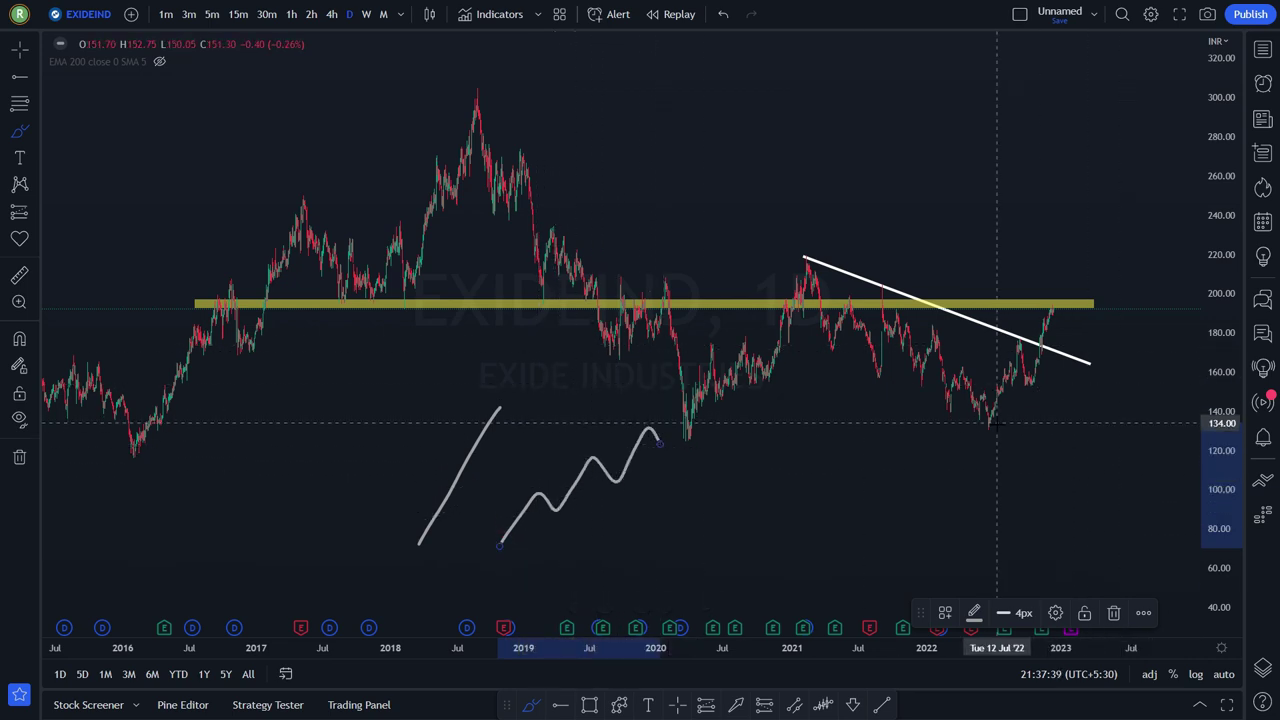
# - Try brush projections from EXIDEIND's 2022 low to about 260 and from a trendline pullback to about 224, and undo all brush strokes
pyautogui.moveTo(990, 425)
pyautogui.mouseDown()
pyautogui.moveTo(1016, 348)
pyautogui.moveTo(1030, 381)
pyautogui.moveTo(1050, 309)
pyautogui.moveTo(1066, 322)
pyautogui.moveTo(1052, 292)
pyautogui.moveTo(1067, 296)
pyautogui.moveTo(1148, 177)
pyautogui.mouseUp()
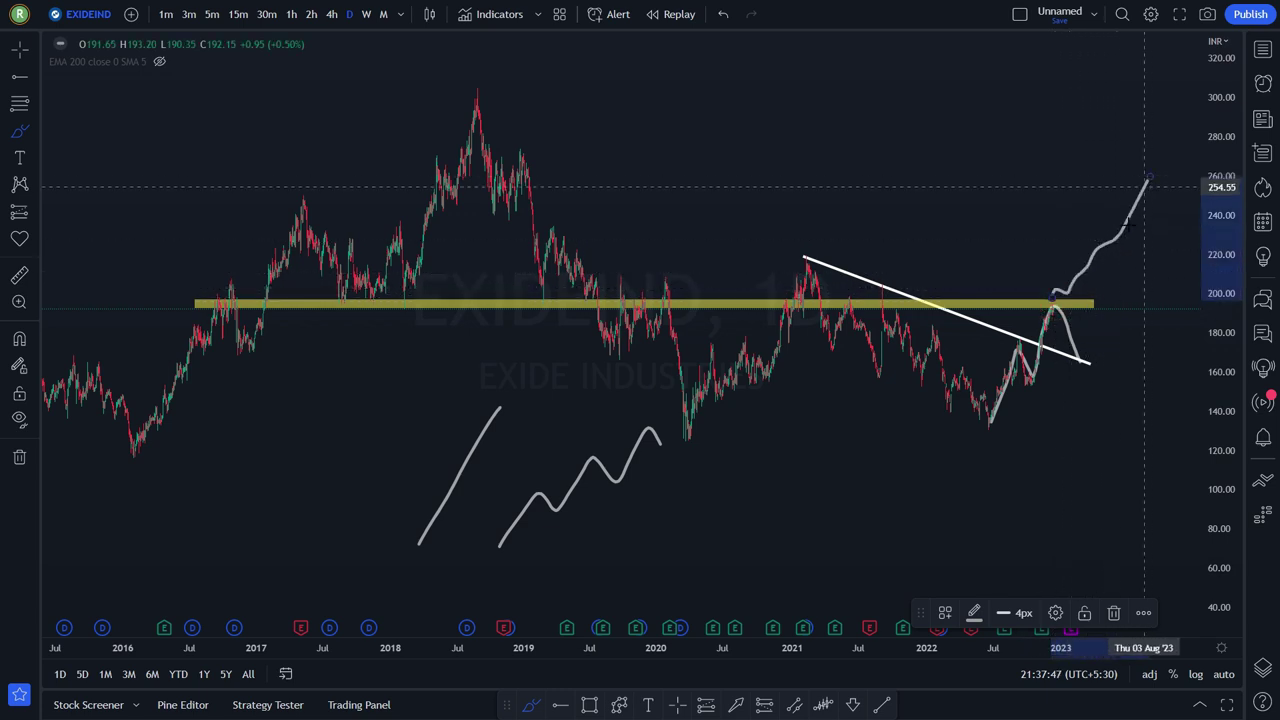
pyautogui.moveTo(1053, 310)
pyautogui.mouseDown()
pyautogui.moveTo(1080, 356)
pyautogui.moveTo(1144, 246)
pyautogui.mouseUp()
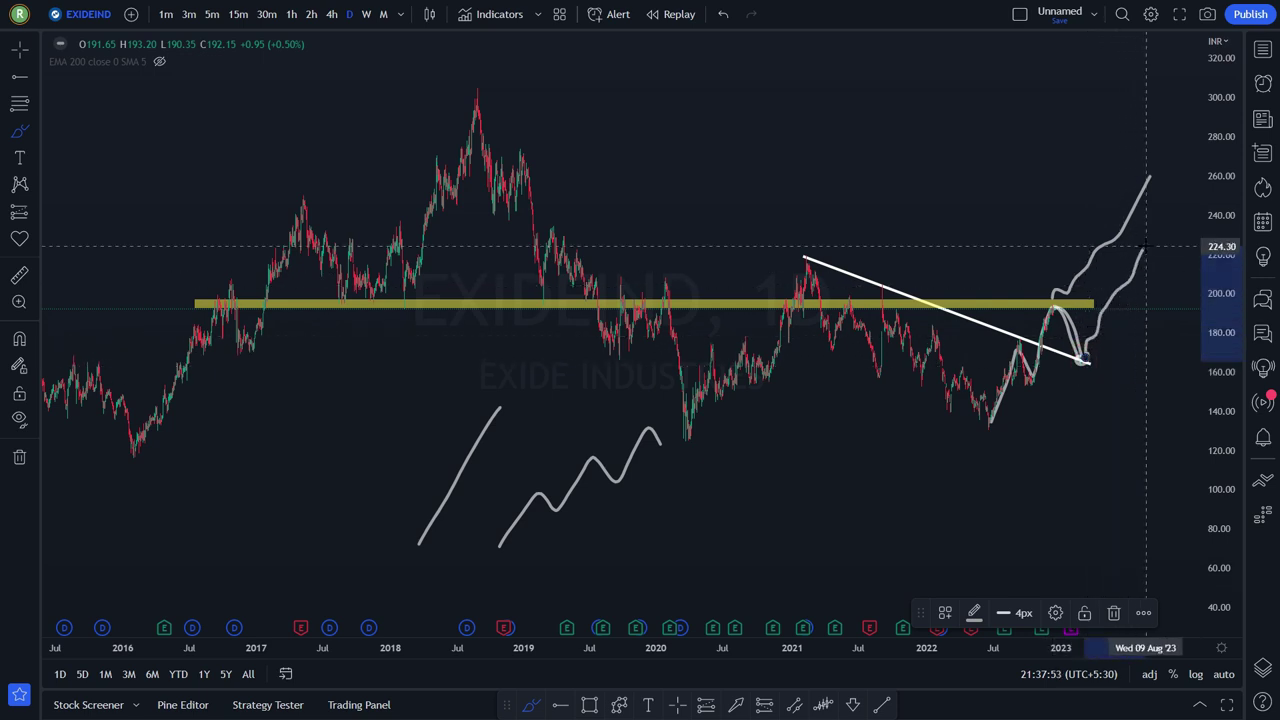
pyautogui.click(725, 15)
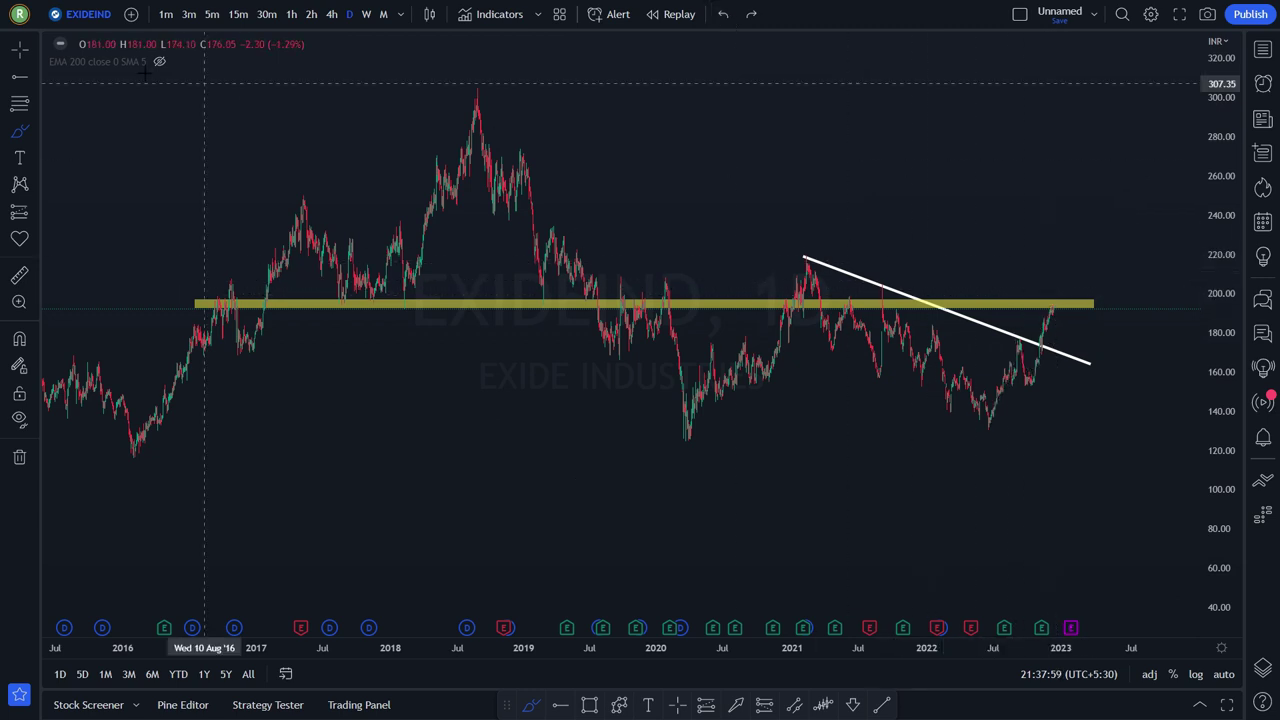
# - Circle the candles touching EXIDEIND's yellow zone from 2016 to the latest candle with the brush
pyautogui.click(25, 137)
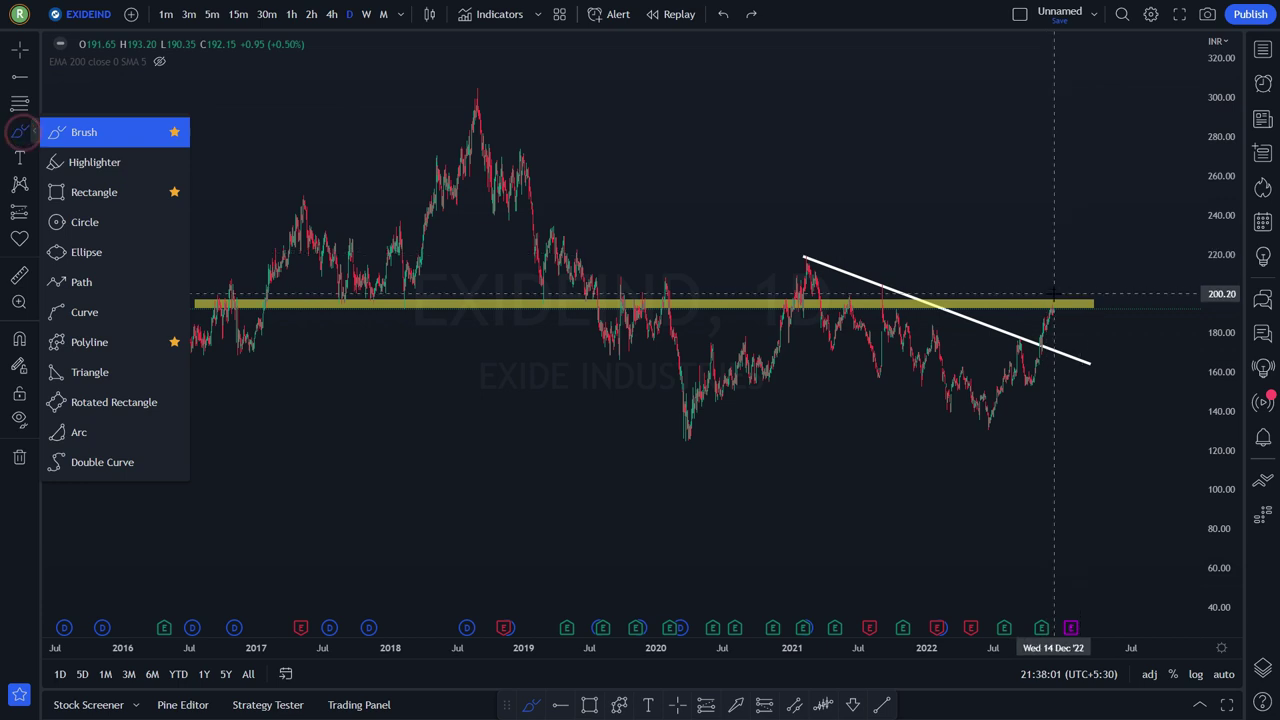
pyautogui.moveTo(228, 293); pyautogui.dragTo(207, 305)
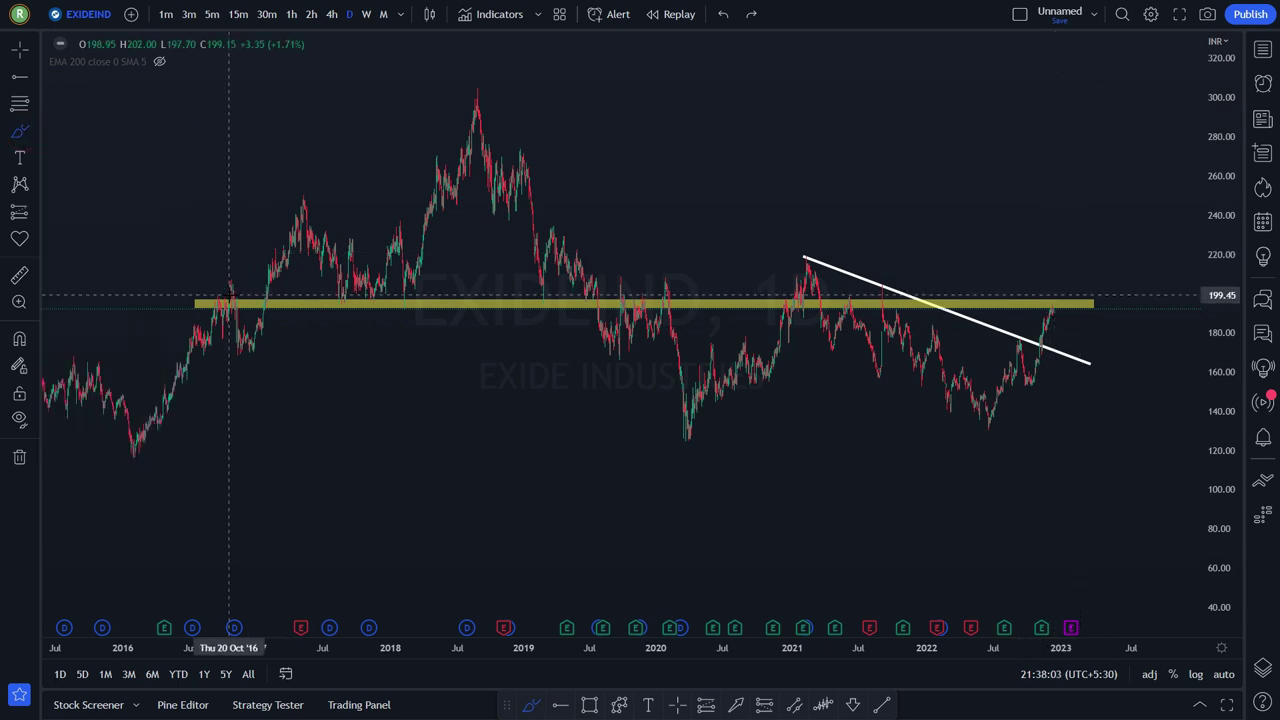
pyautogui.moveTo(540, 292)
pyautogui.mouseDown()
pyautogui.moveTo(557, 298)
pyautogui.moveTo(548, 292)
pyautogui.mouseUp()
pyautogui.moveTo(422, 296); pyautogui.dragTo(427, 318)
pyautogui.moveTo(350, 295)
pyautogui.mouseDown()
pyautogui.moveTo(325, 298)
pyautogui.moveTo(380, 290)
pyautogui.mouseUp()
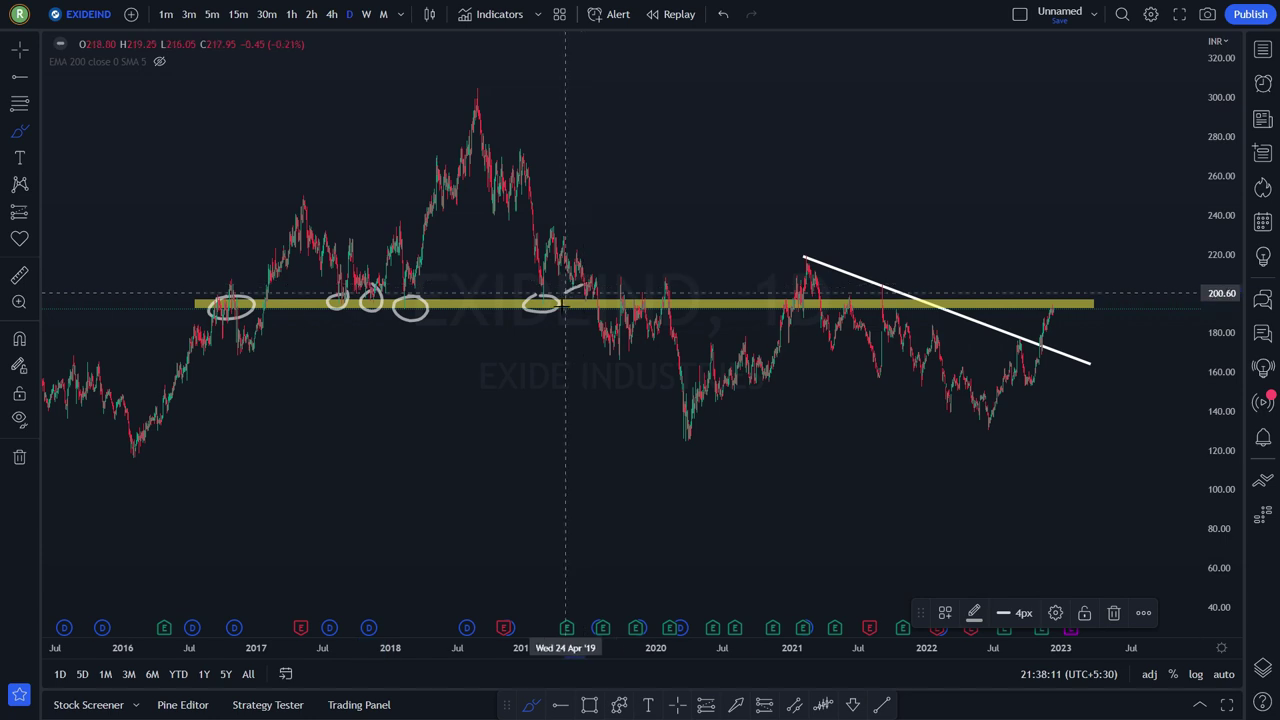
pyautogui.moveTo(618, 291); pyautogui.dragTo(646, 285)
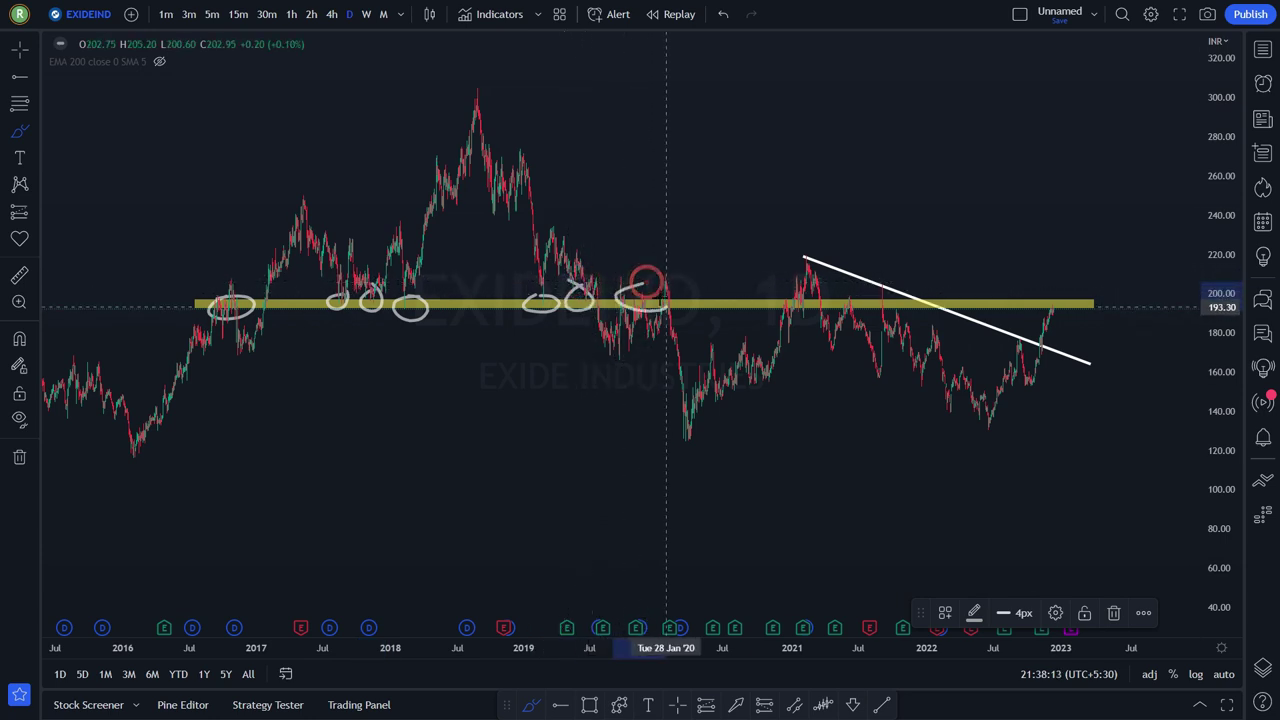
pyautogui.moveTo(786, 285); pyautogui.dragTo(798, 286)
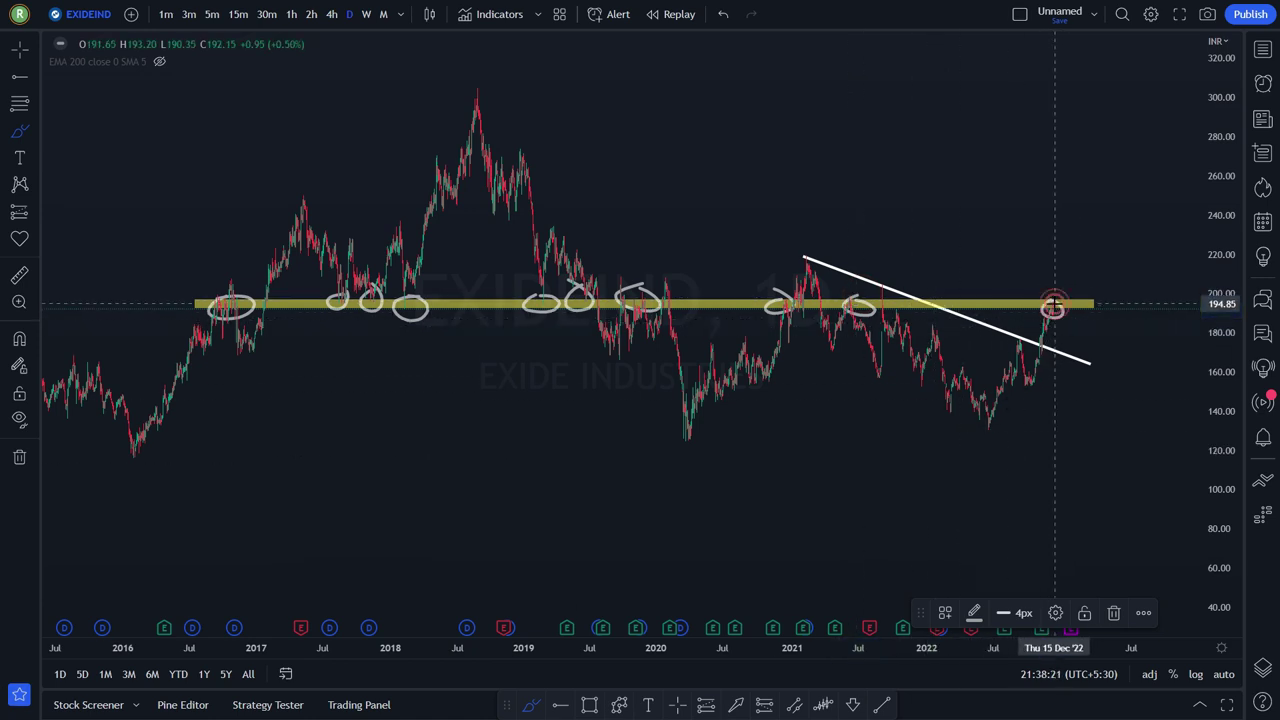
# - Sketch brush projections from EXIDEIND's latest candle down towards the falling trendline and up to about 240
pyautogui.moveTo(1066, 330); pyautogui.dragTo(1077, 352)
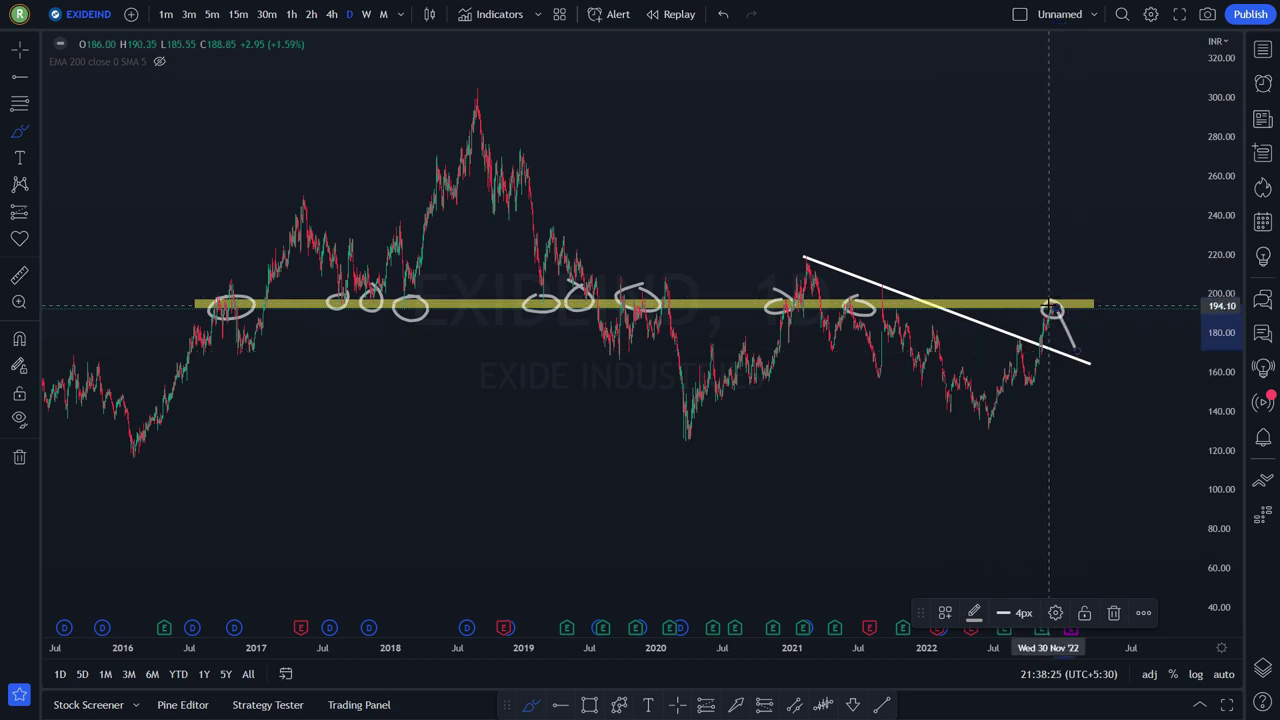
pyautogui.moveTo(1048, 318); pyautogui.dragTo(1119, 211)
# - Move on to AMARAJABAT's chart in the Red list and switch the watchlist to the Cyan list
pyautogui.press('space')
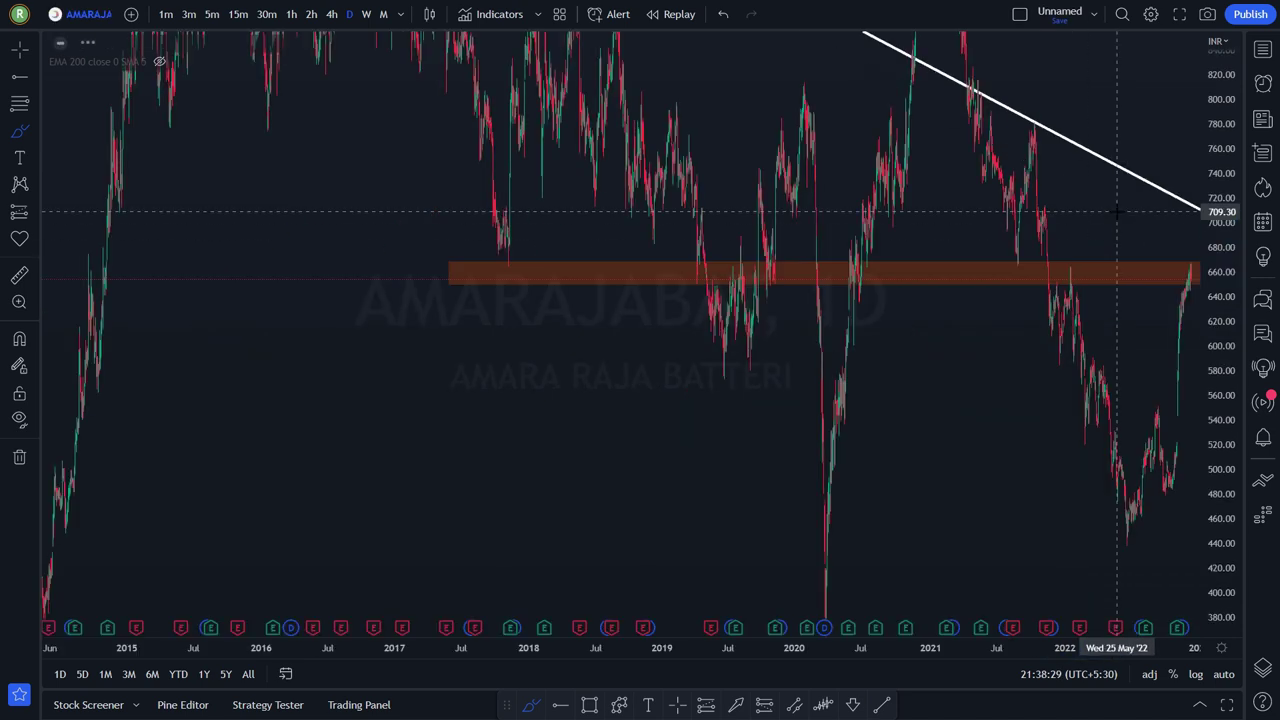
pyautogui.moveTo(1224, 74); pyautogui.dragTo(1228, 410)
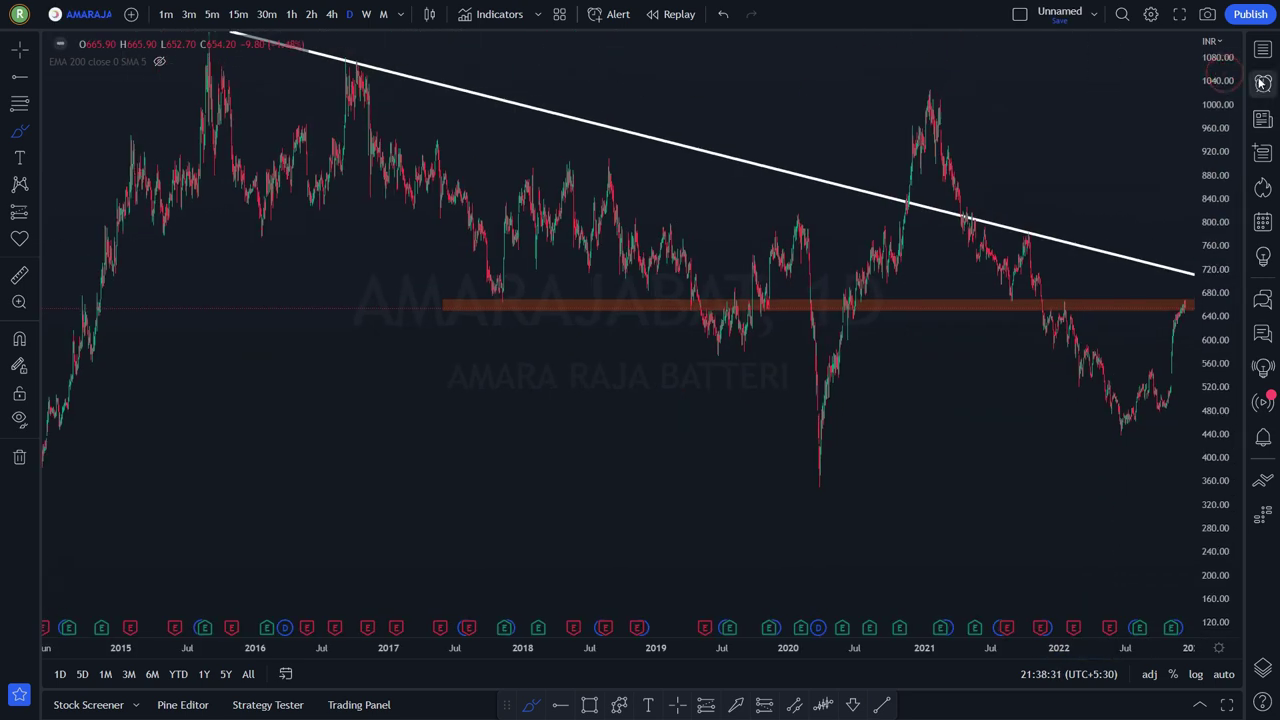
pyautogui.click(1263, 54)
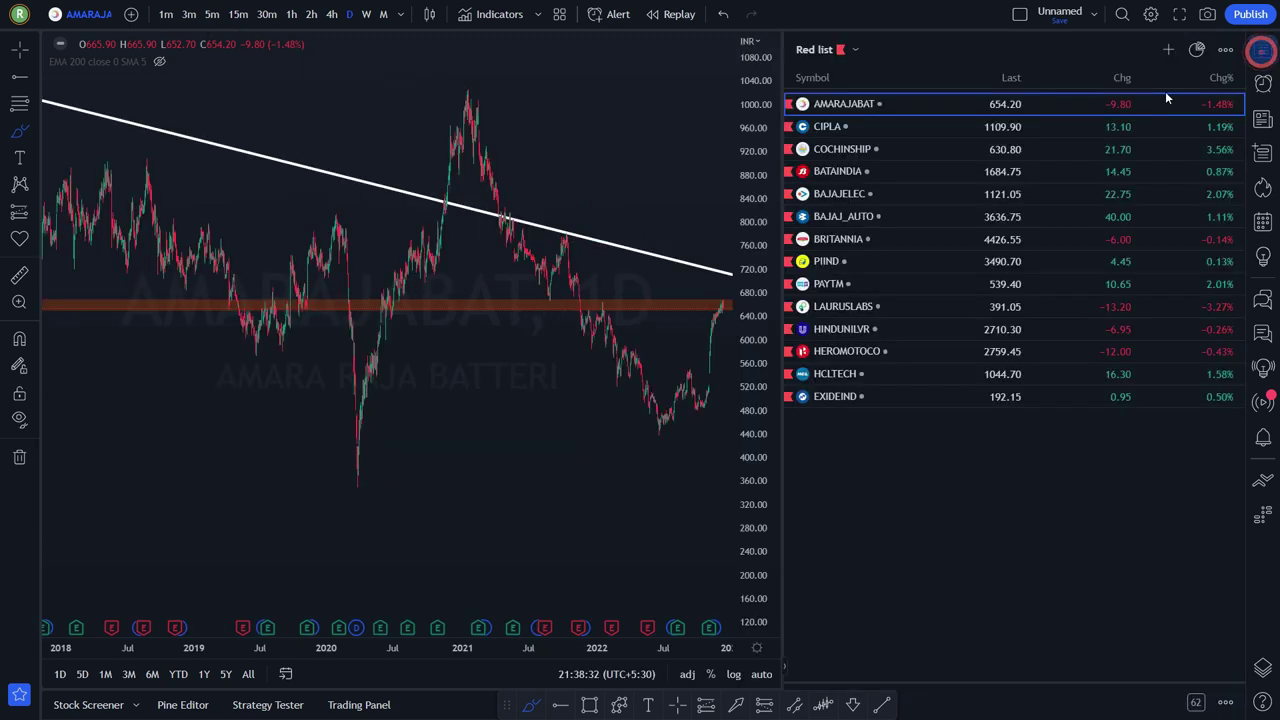
pyautogui.click(840, 48)
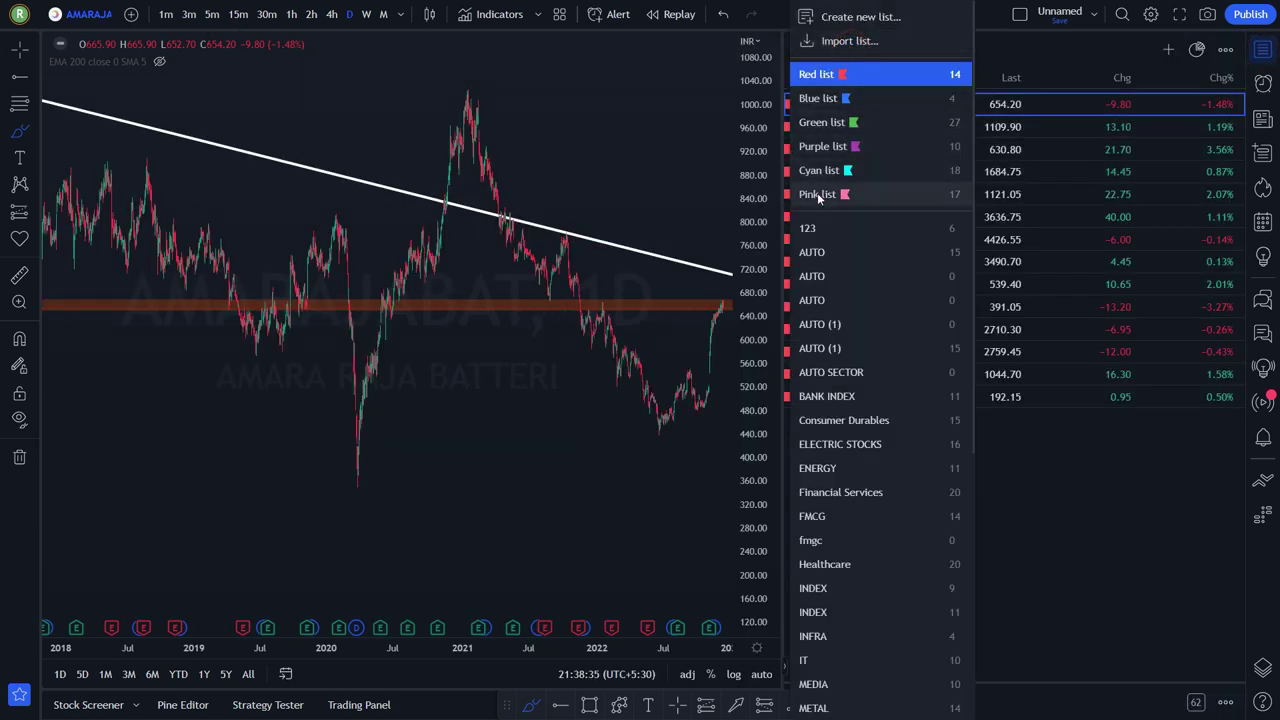
pyautogui.click(819, 170)
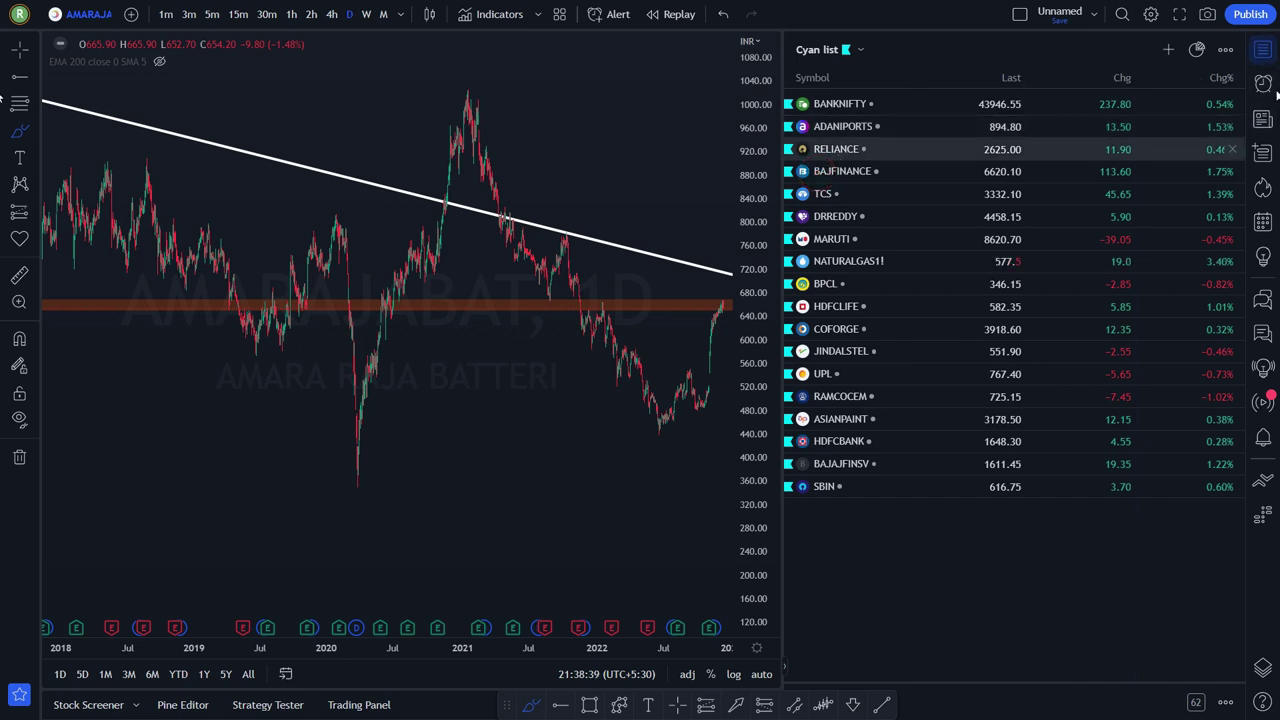
# - Open RELIANCE from the Cyan list and shift the earlier HL label to the start of the short rising trendline
pyautogui.click(840, 149)
pyautogui.rightClick(590, 113)
pyautogui.click(615, 127)
pyautogui.scroll(-2, 620, 125)
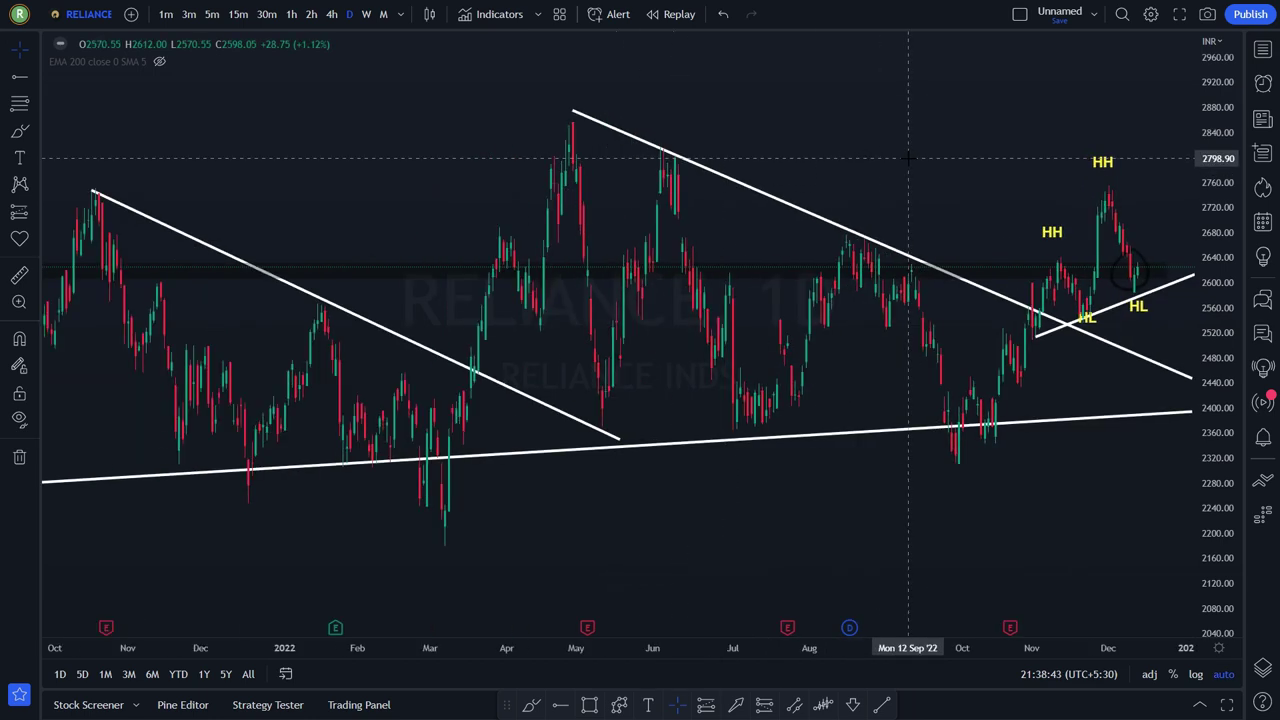
pyautogui.scroll(-2, 908, 158)
pyautogui.scroll(2, 860, 134)
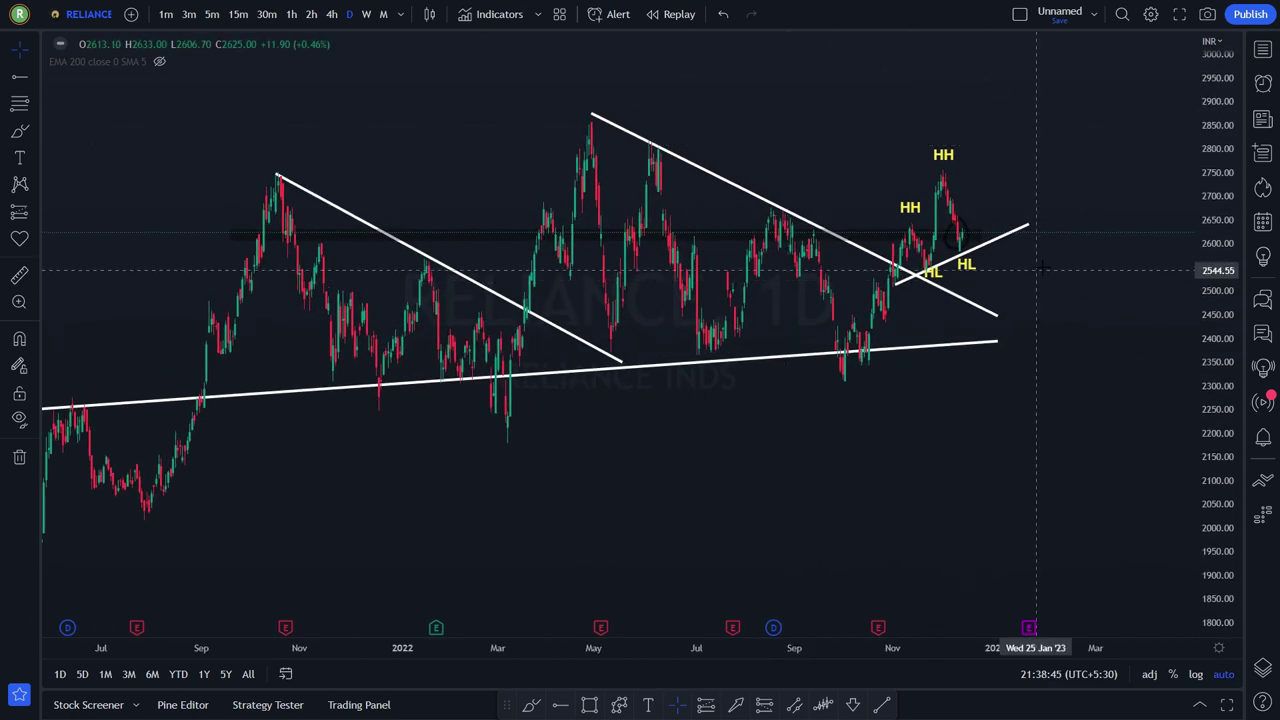
pyautogui.scroll(1, 871, 270)
pyautogui.scroll(1, 726, 471)
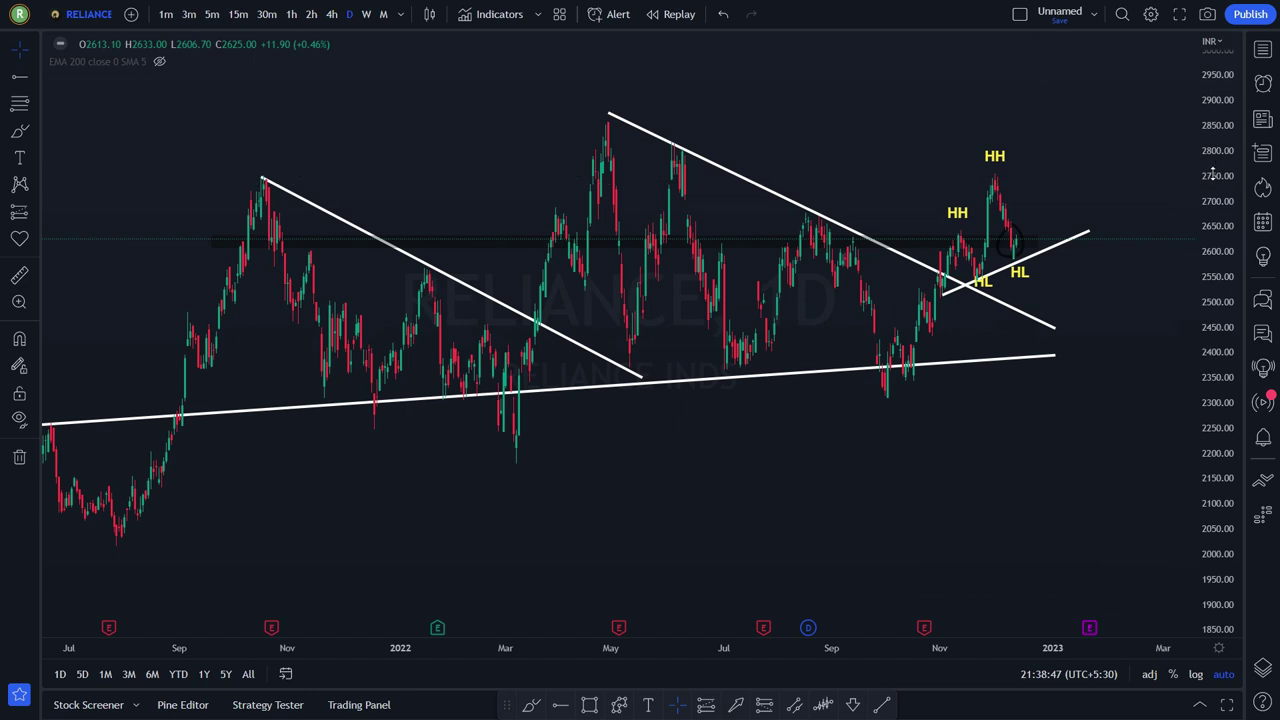
pyautogui.moveTo(1212, 175); pyautogui.dragTo(1214, 215)
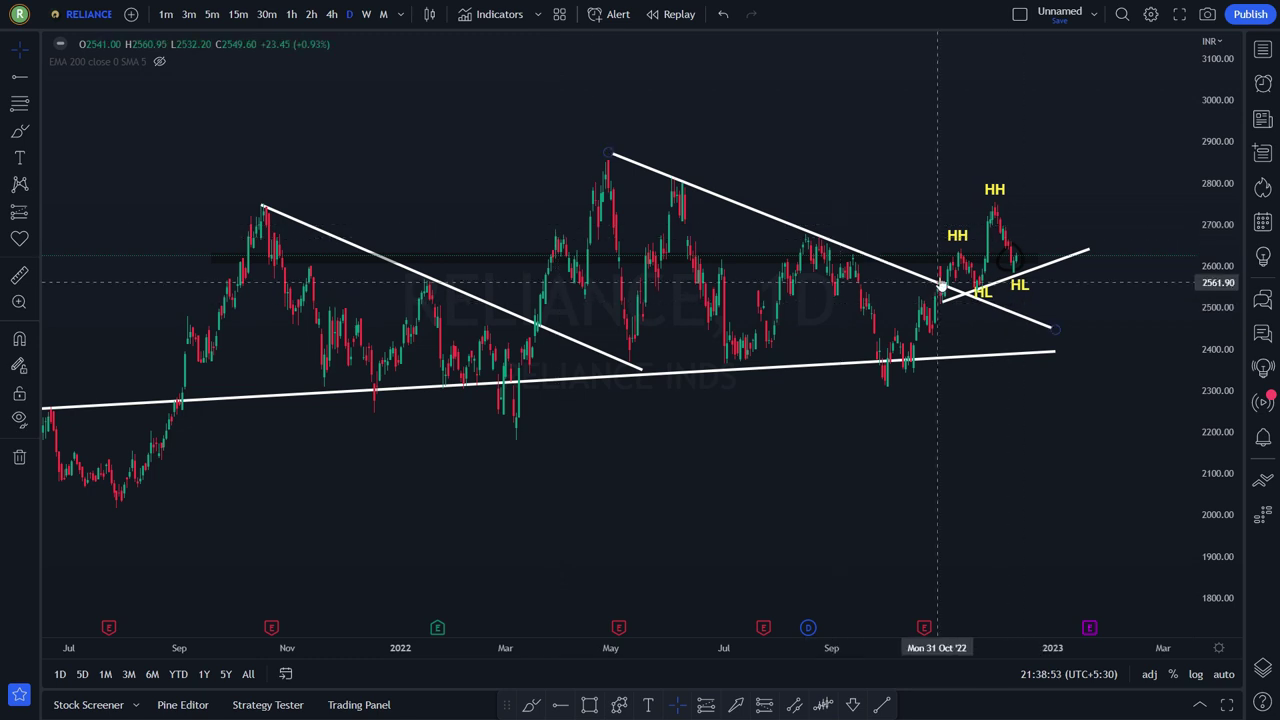
pyautogui.moveTo(978, 290)
pyautogui.mouseDown()
pyautogui.moveTo(992, 217)
pyautogui.moveTo(950, 308)
pyautogui.moveTo(951, 278)
pyautogui.mouseUp()
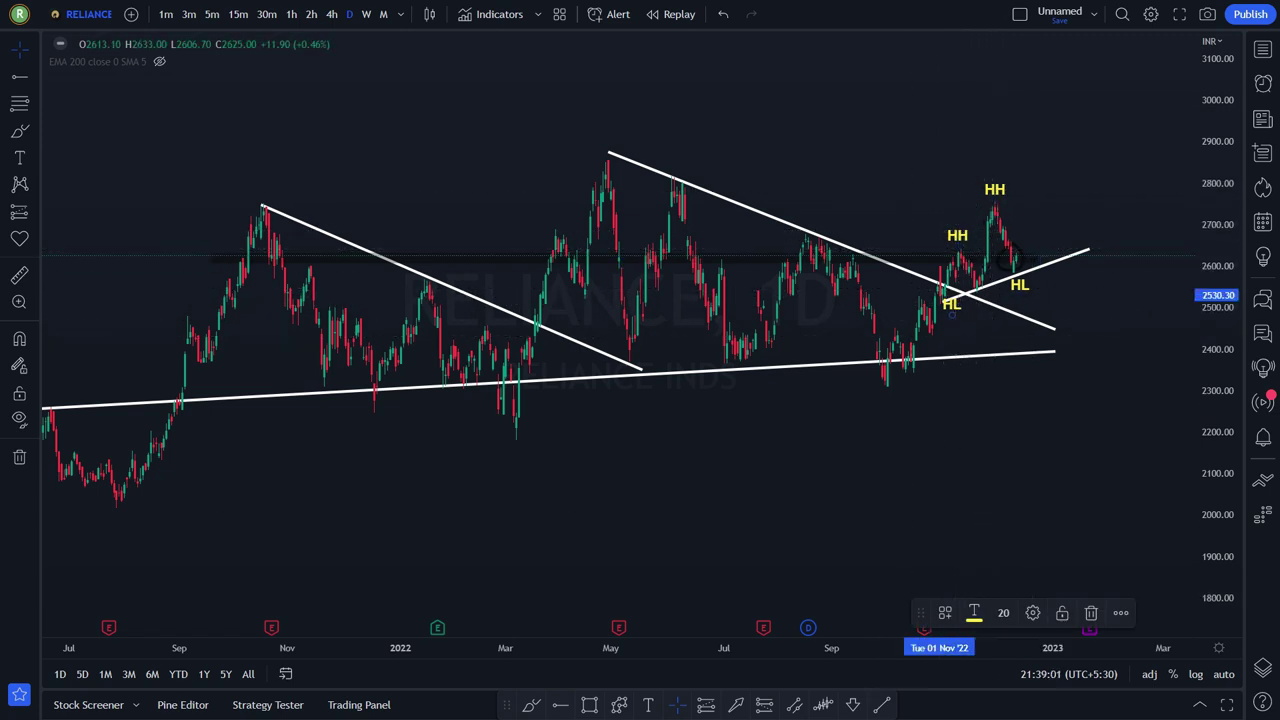
# - Open BAJFINANCE from the Cyan list and frame its two near-horizontal trendlines and the rising trendline from the 2022 low
pyautogui.click(1262, 46)
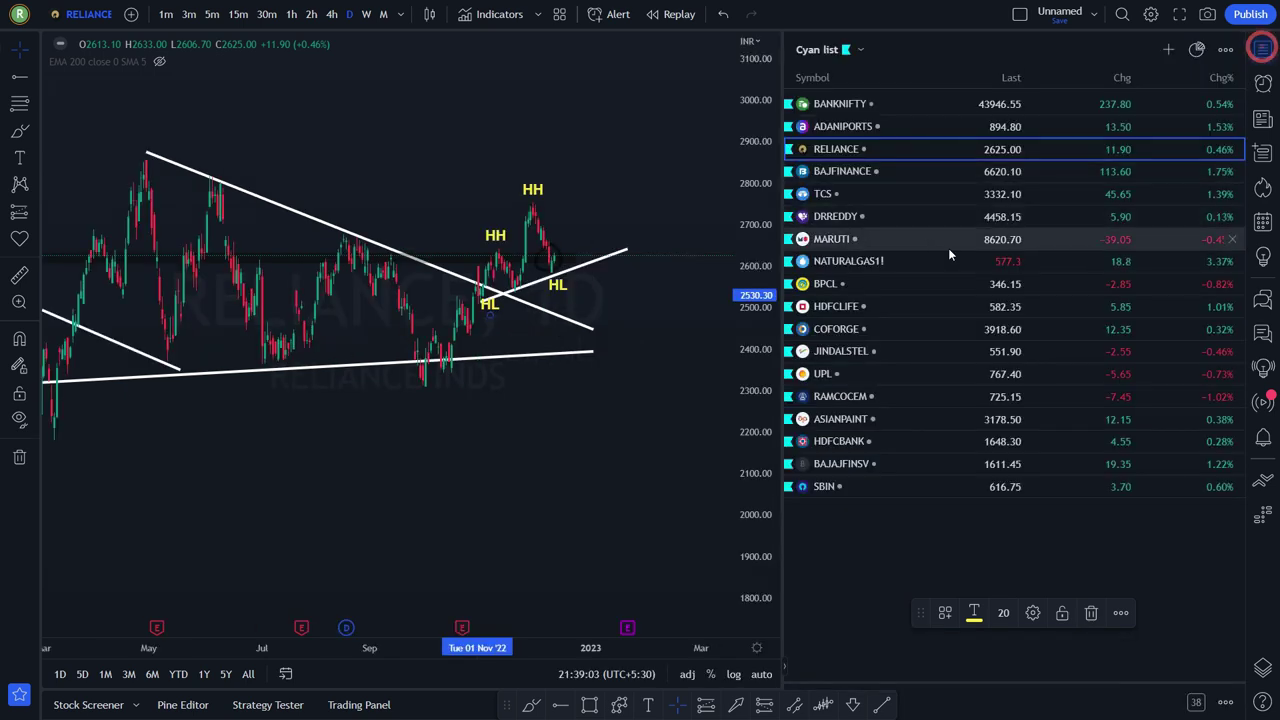
pyautogui.click(845, 173)
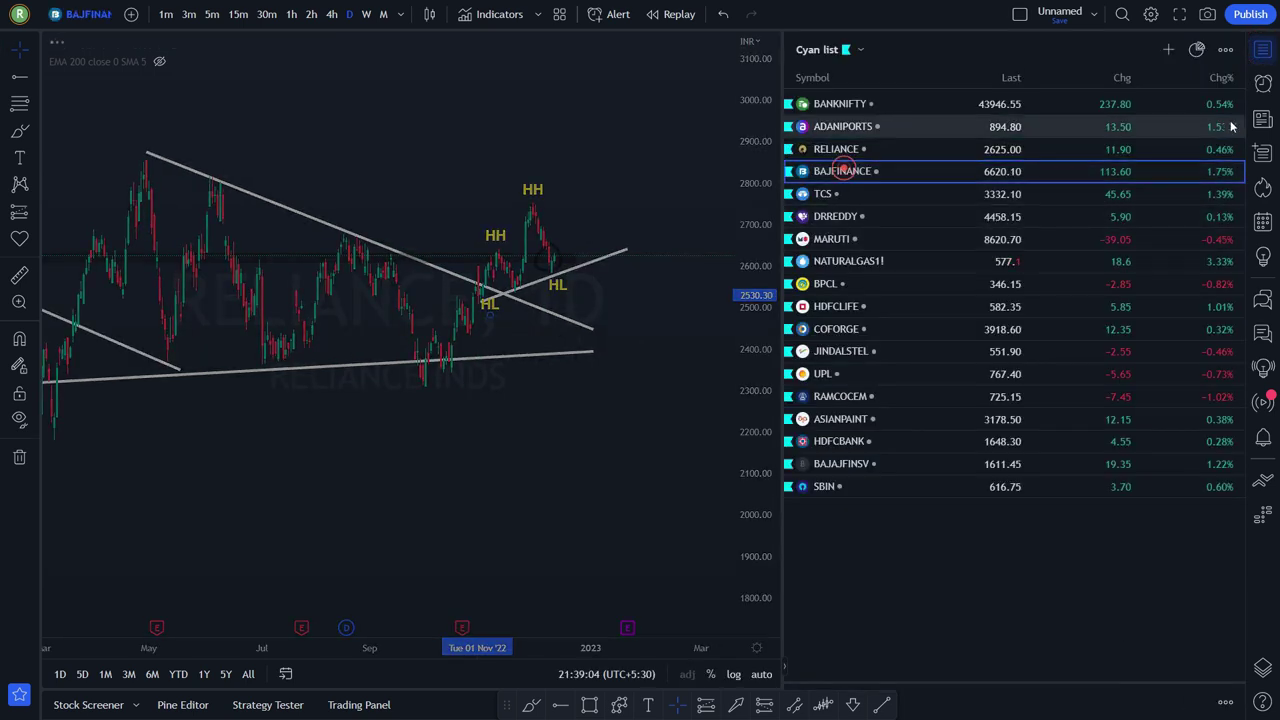
pyautogui.click(1263, 48)
pyautogui.moveTo(1237, 98); pyautogui.dragTo(1237, 140)
pyautogui.scroll(-3, 1055, 390)
pyautogui.moveTo(1112, 485); pyautogui.dragTo(920, 466)
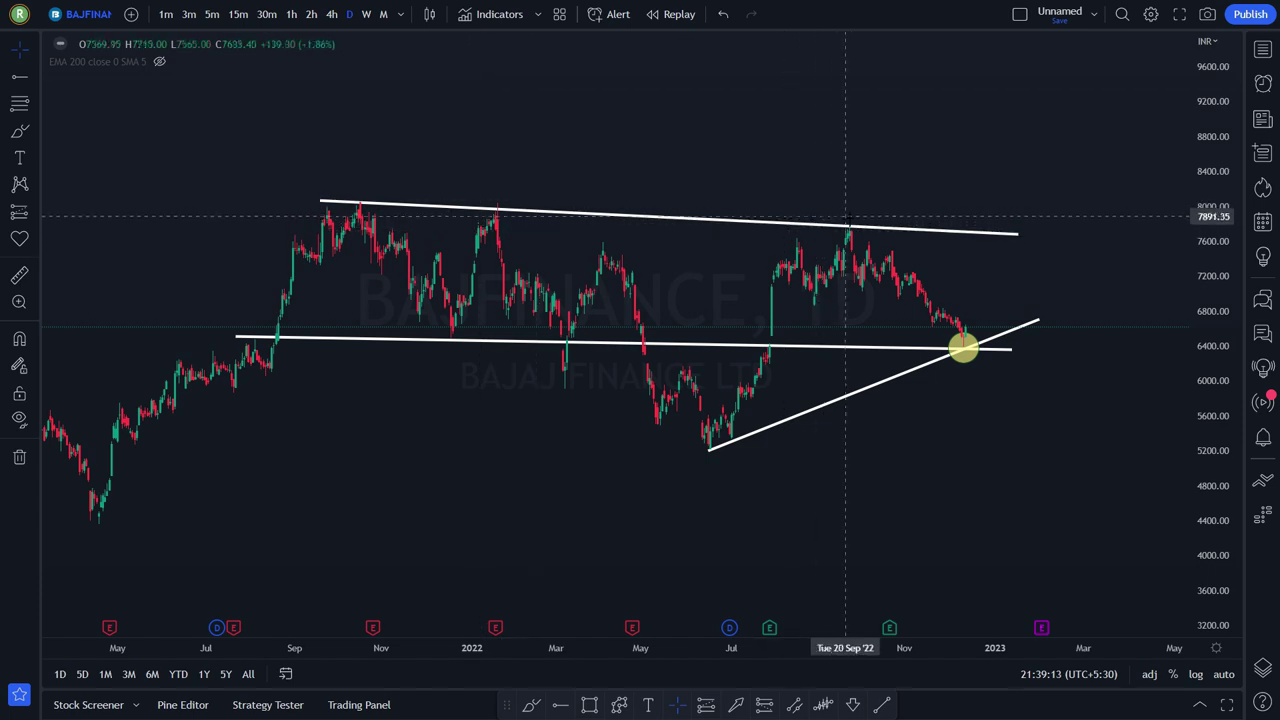
pyautogui.moveTo(840, 230); pyautogui.dragTo(880, 242)
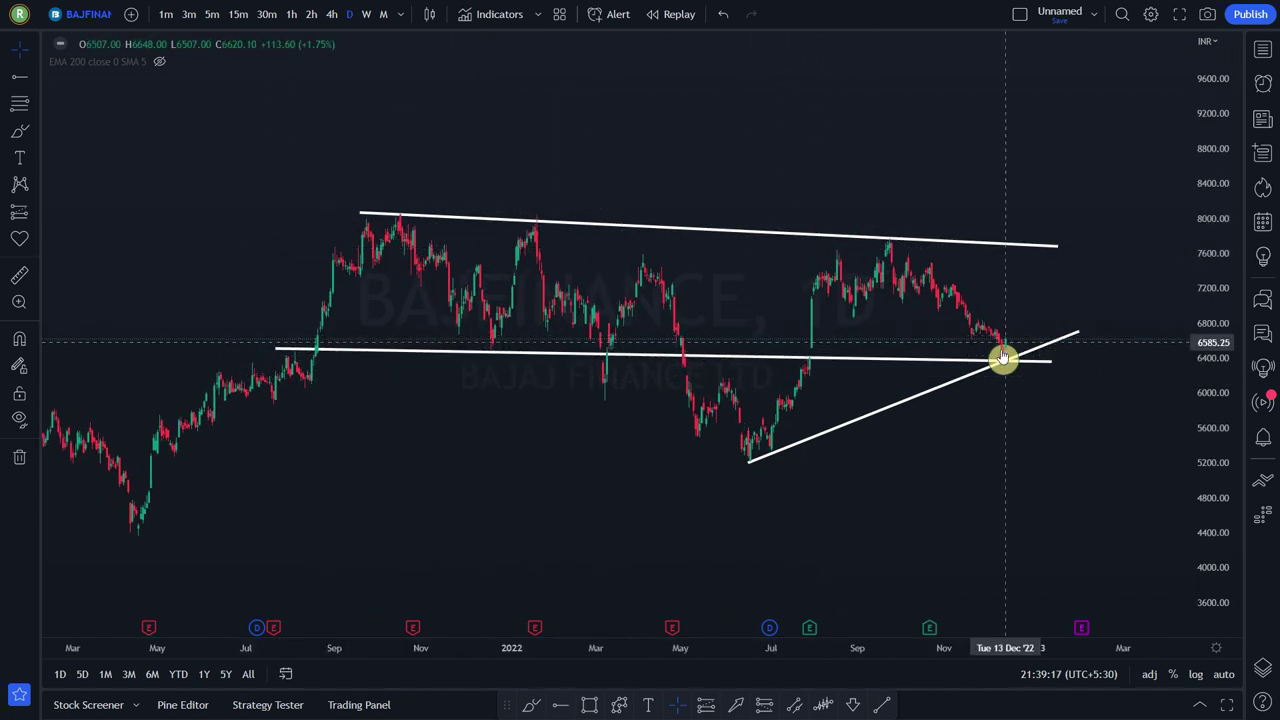
pyautogui.moveTo(891, 333); pyautogui.dragTo(829, 329)
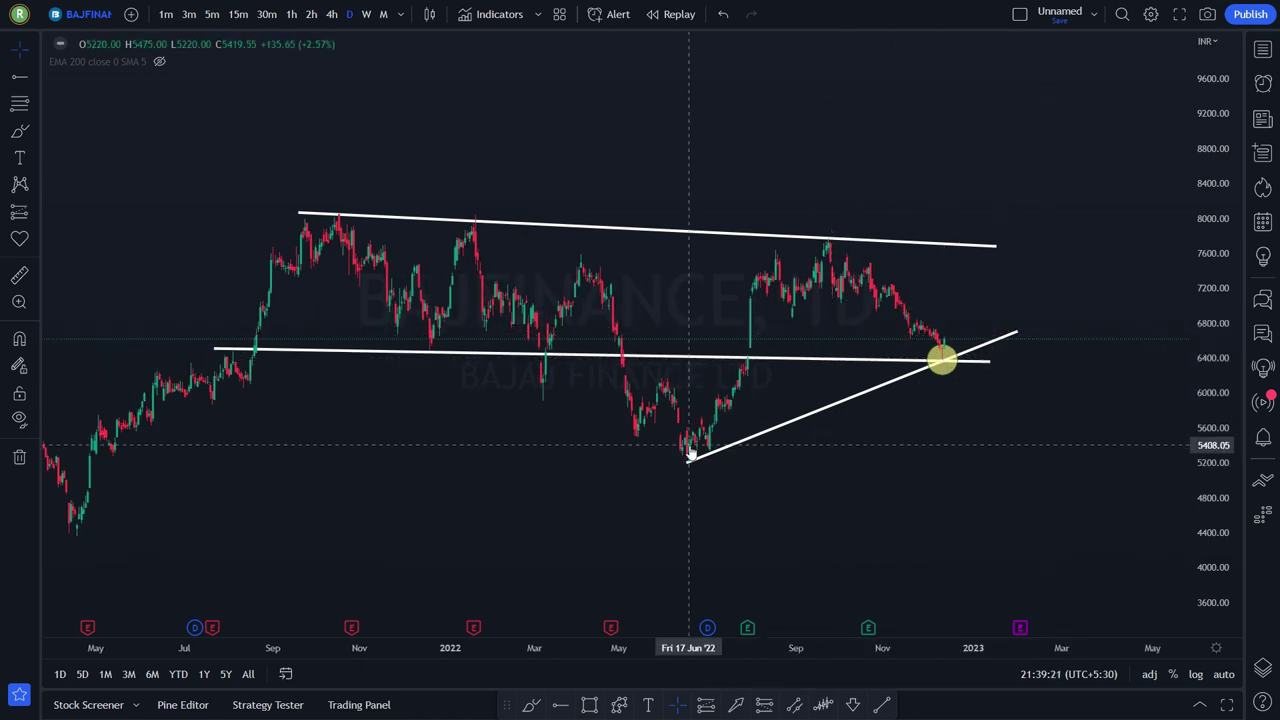
# - Brush a circle at BAJFINANCE's June 2022 low, trace the rise to the lower horizontal trendline, and project the latest candle up to about 7000
pyautogui.click(20, 137)
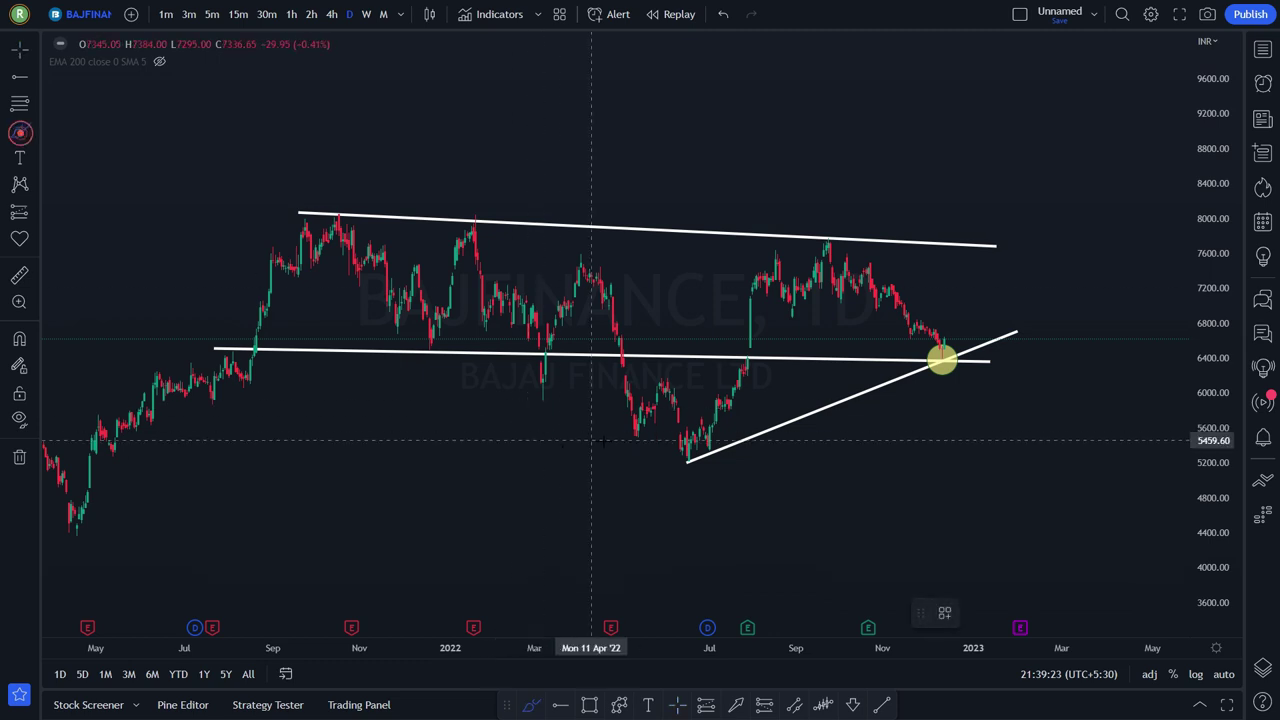
pyautogui.click(688, 458)
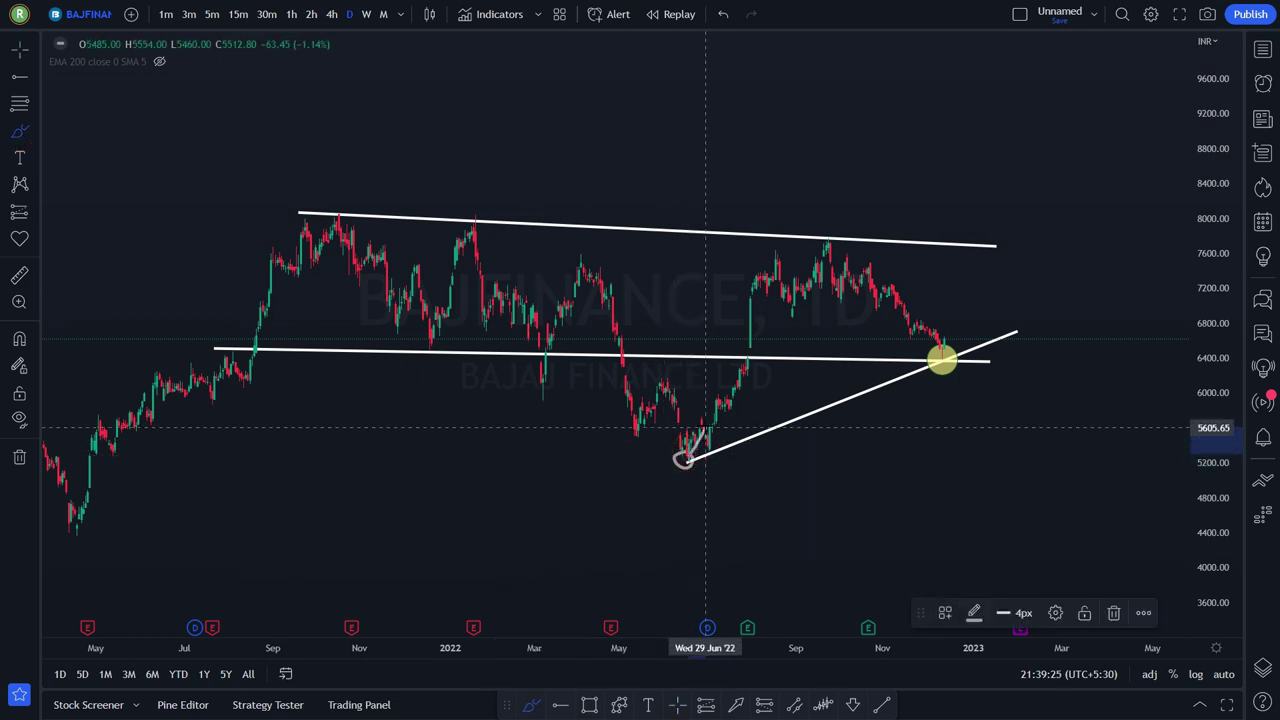
pyautogui.click(748, 358)
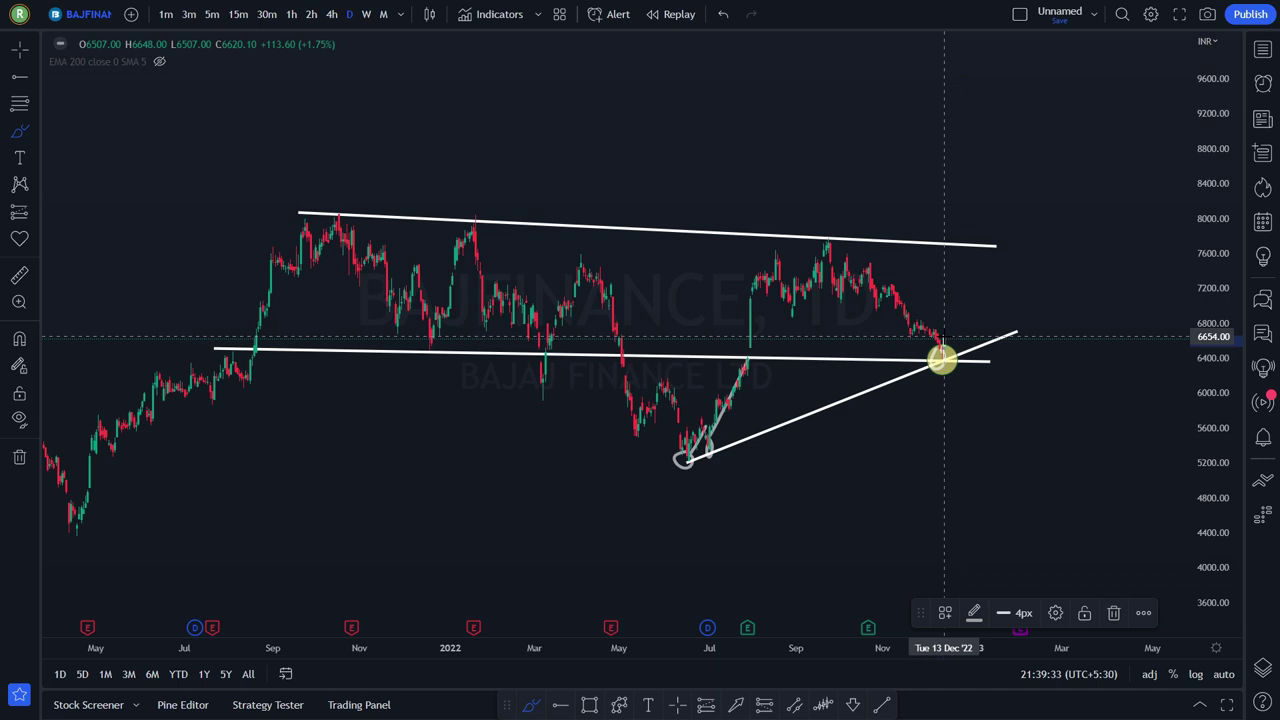
pyautogui.moveTo(969, 314); pyautogui.dragTo(981, 308)
# - Measure the move from BAJFINANCE's yellow-circled trendline crossing up to the upper trendline, keeping that trendline in its original place
pyautogui.click(19, 275)
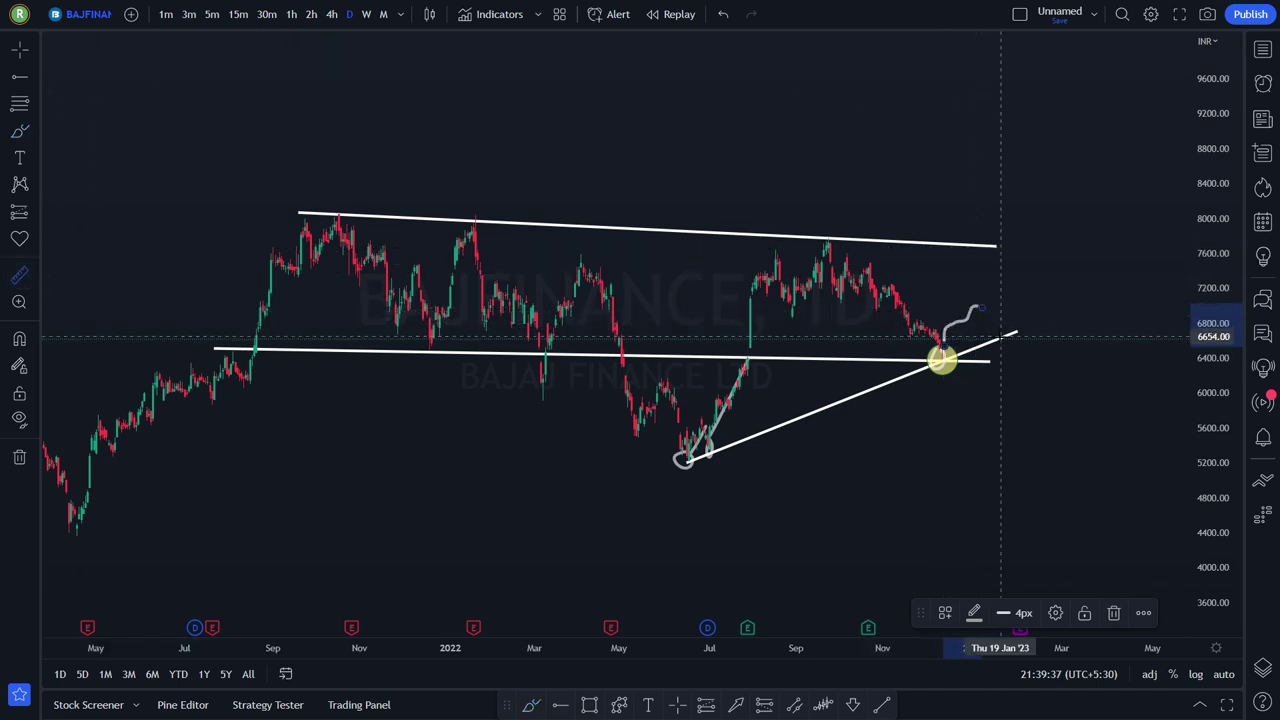
pyautogui.click(948, 356)
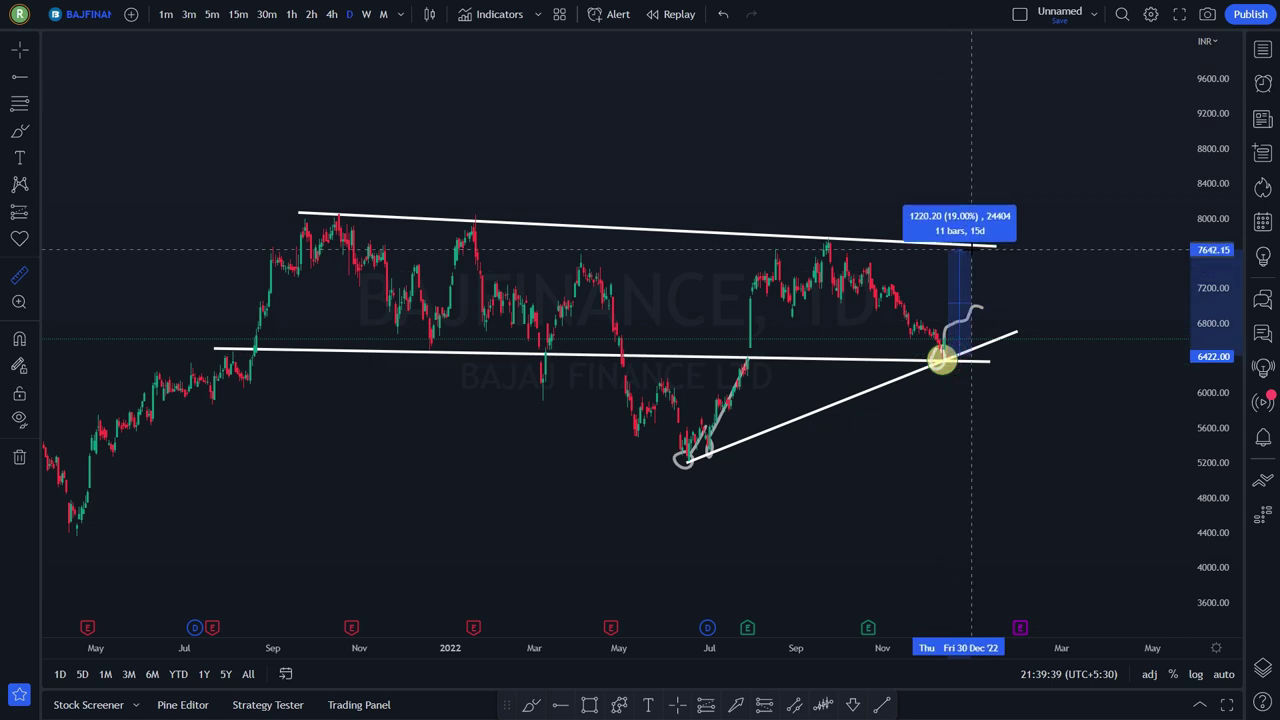
pyautogui.click(976, 242)
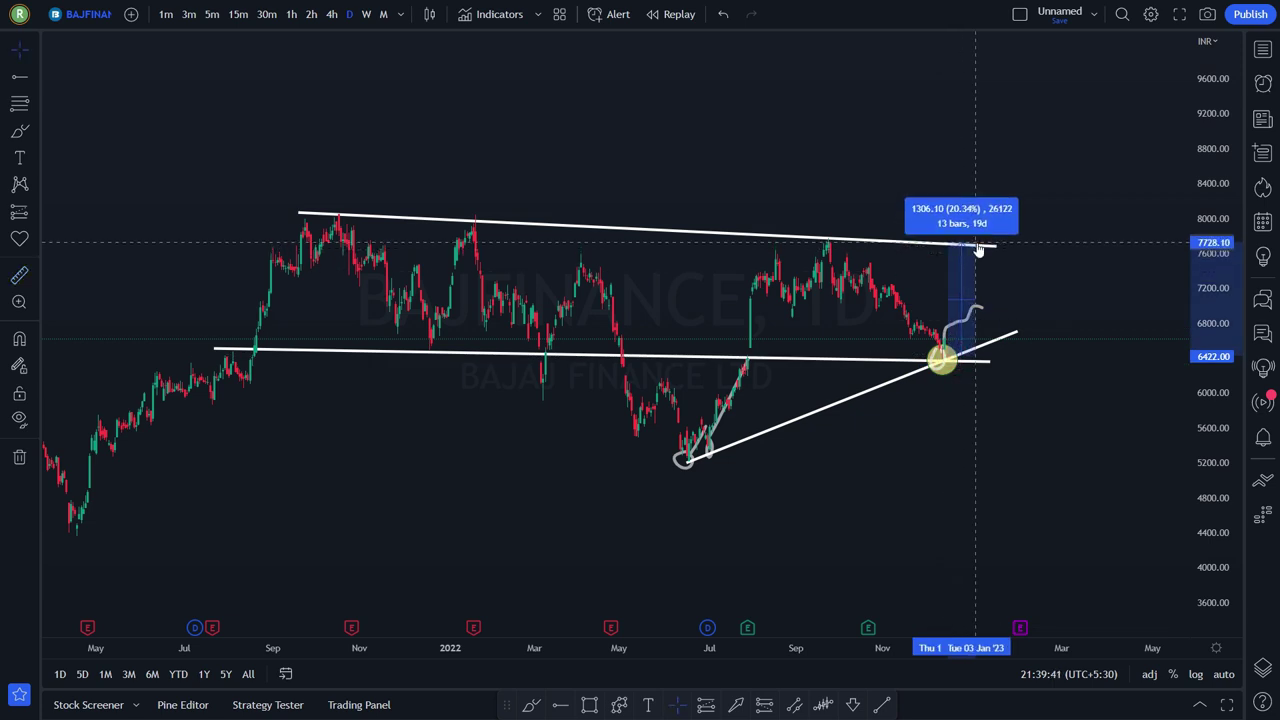
pyautogui.moveTo(968, 246); pyautogui.dragTo(967, 280)
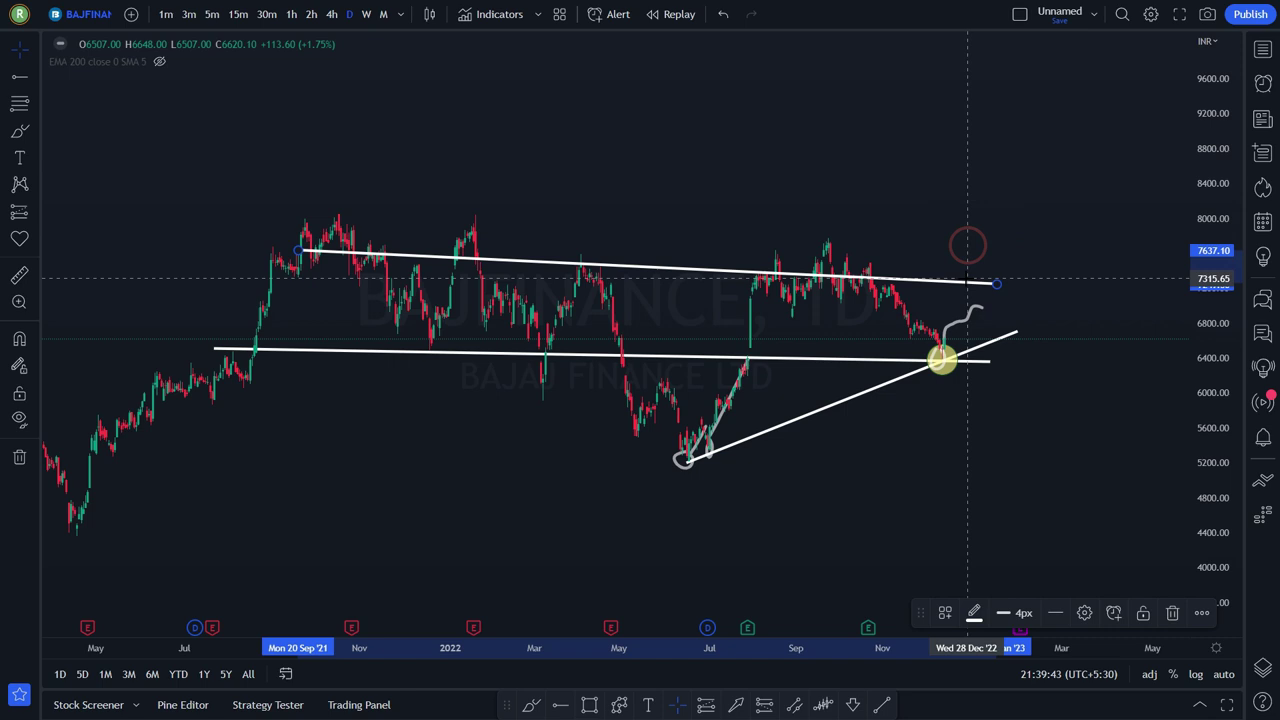
pyautogui.hotkey('ctrl', 'z')
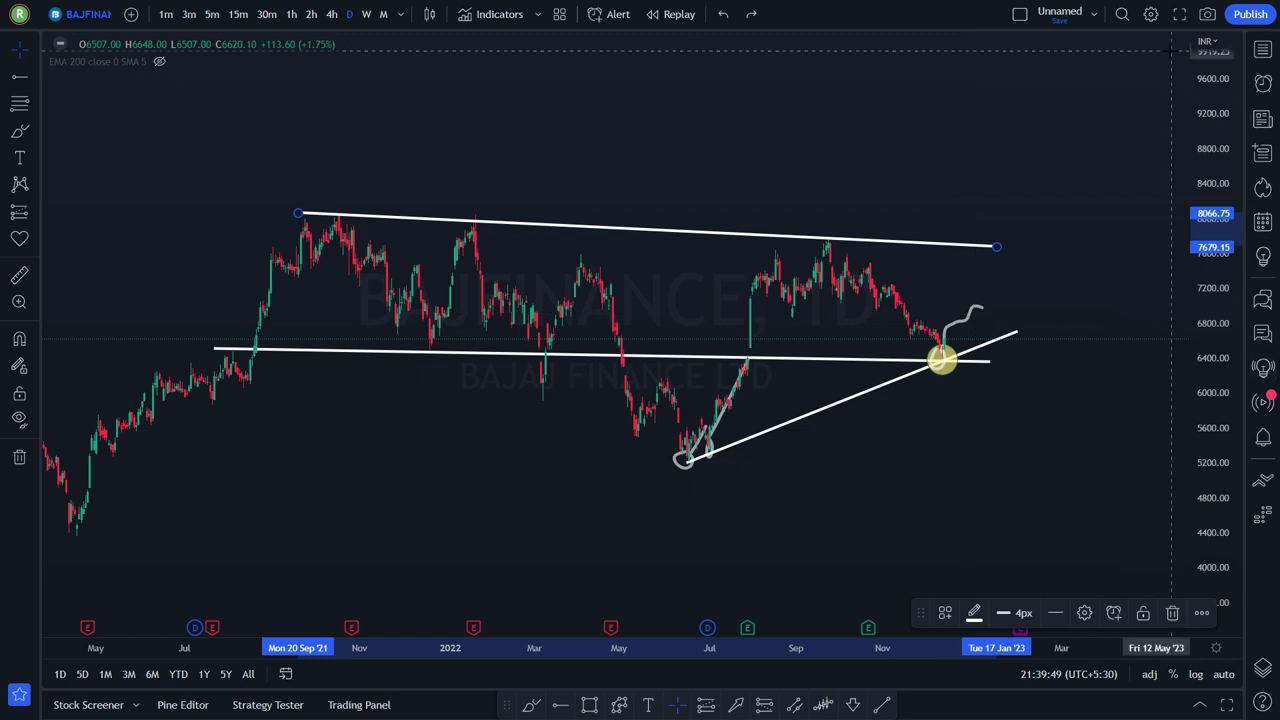
# - Open TCS from the Cyan list and frame its crossing falling and rising trendlines with space after the latest candle
pyautogui.click(1262, 50)
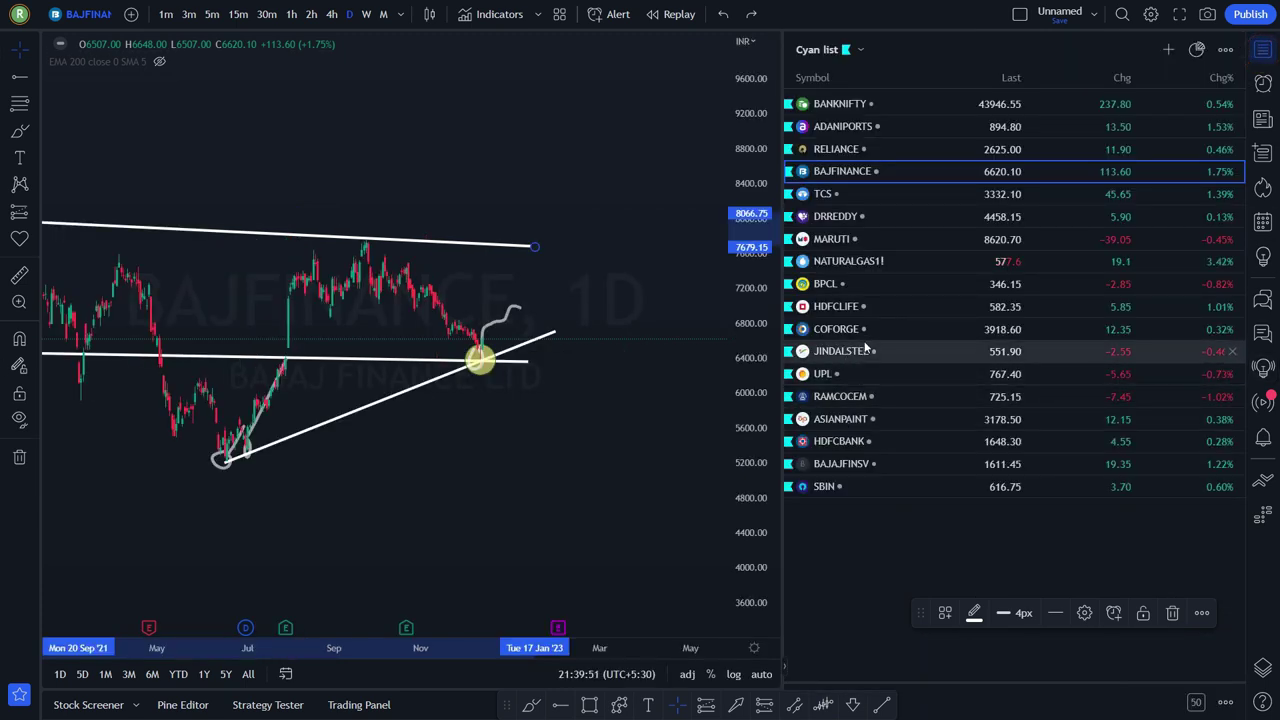
pyautogui.click(830, 194)
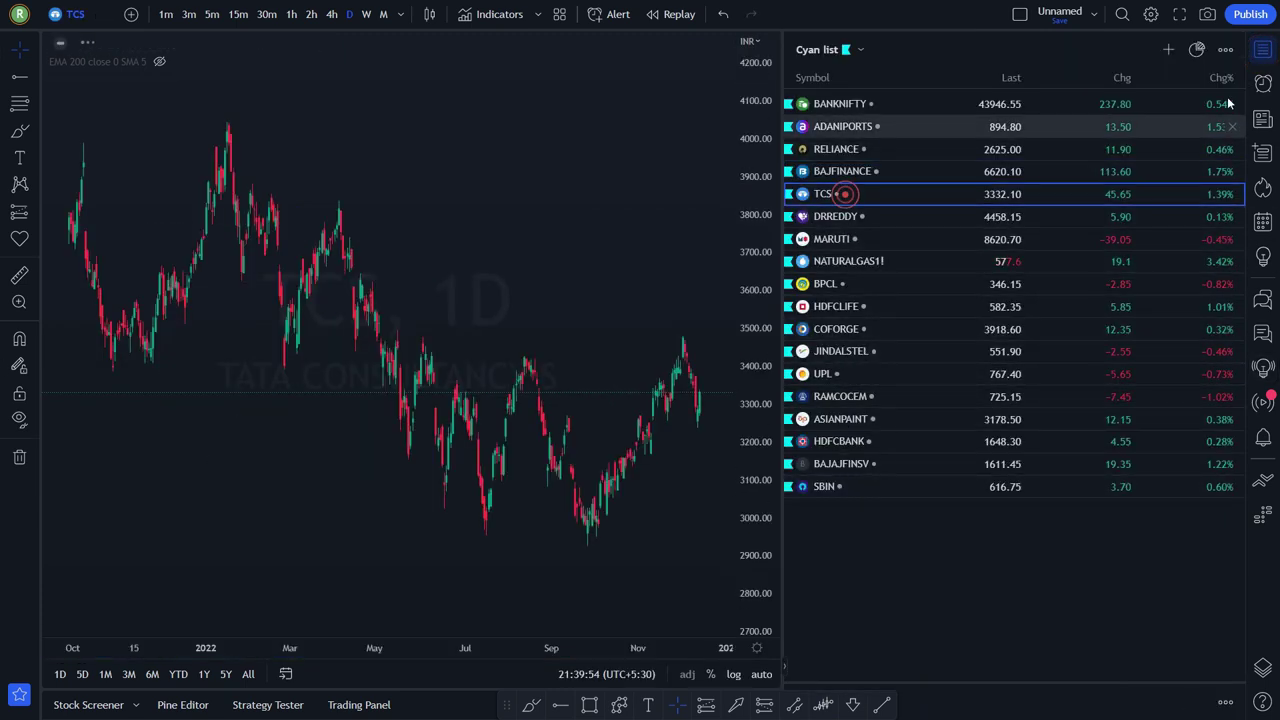
pyautogui.click(1262, 50)
pyautogui.moveTo(1219, 125); pyautogui.dragTo(1219, 190)
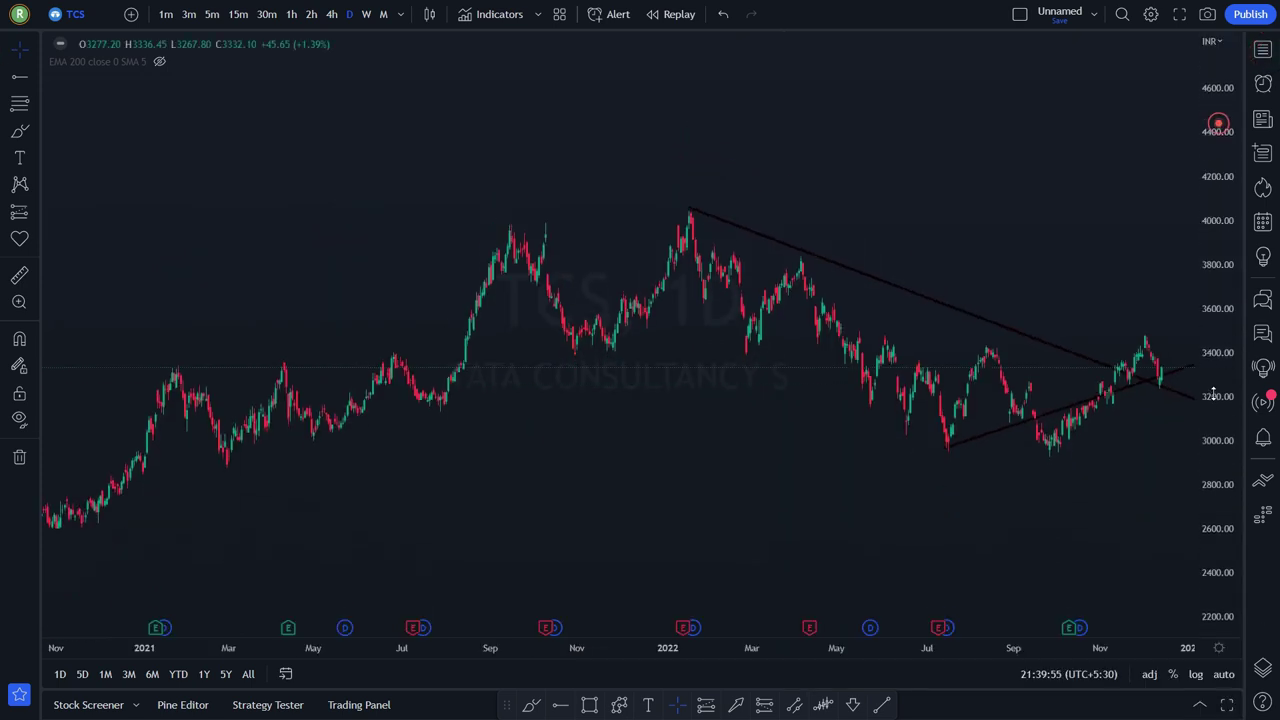
pyautogui.moveTo(1090, 250); pyautogui.dragTo(875, 205)
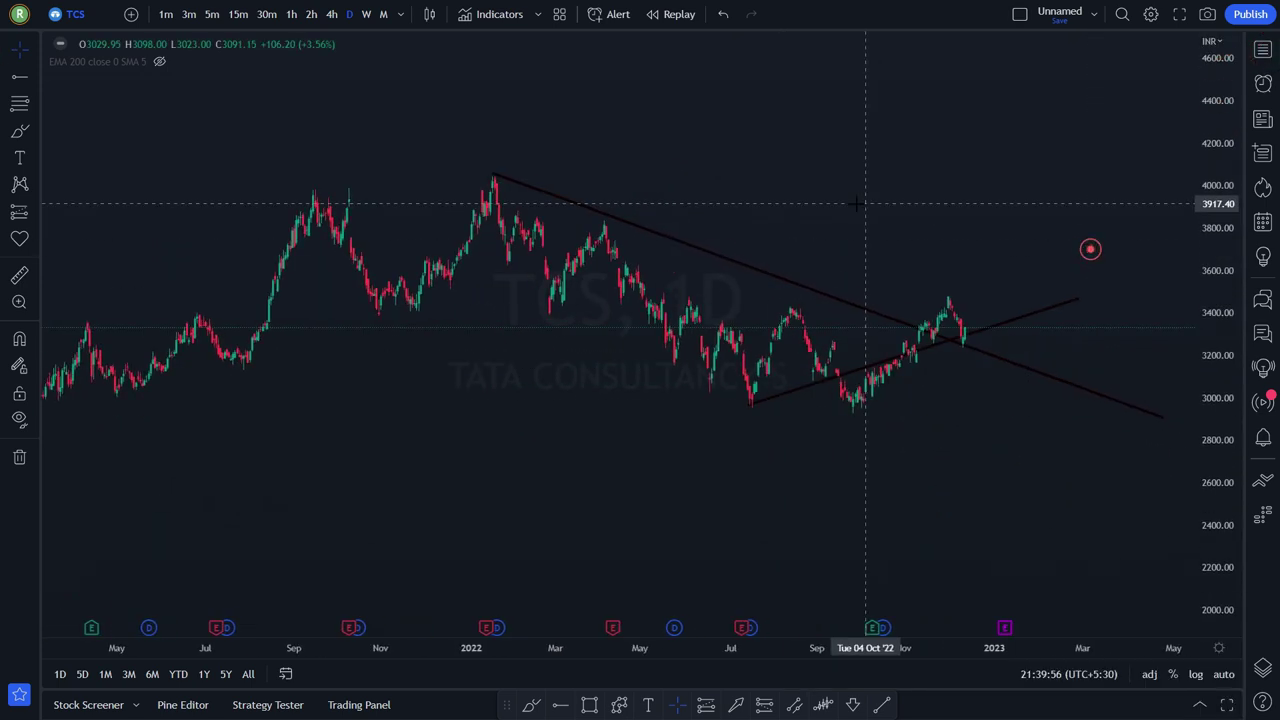
# - Recolour TCS's falling and rising trendlines from black to white
pyautogui.click(806, 291)
pyautogui.click(975, 613)
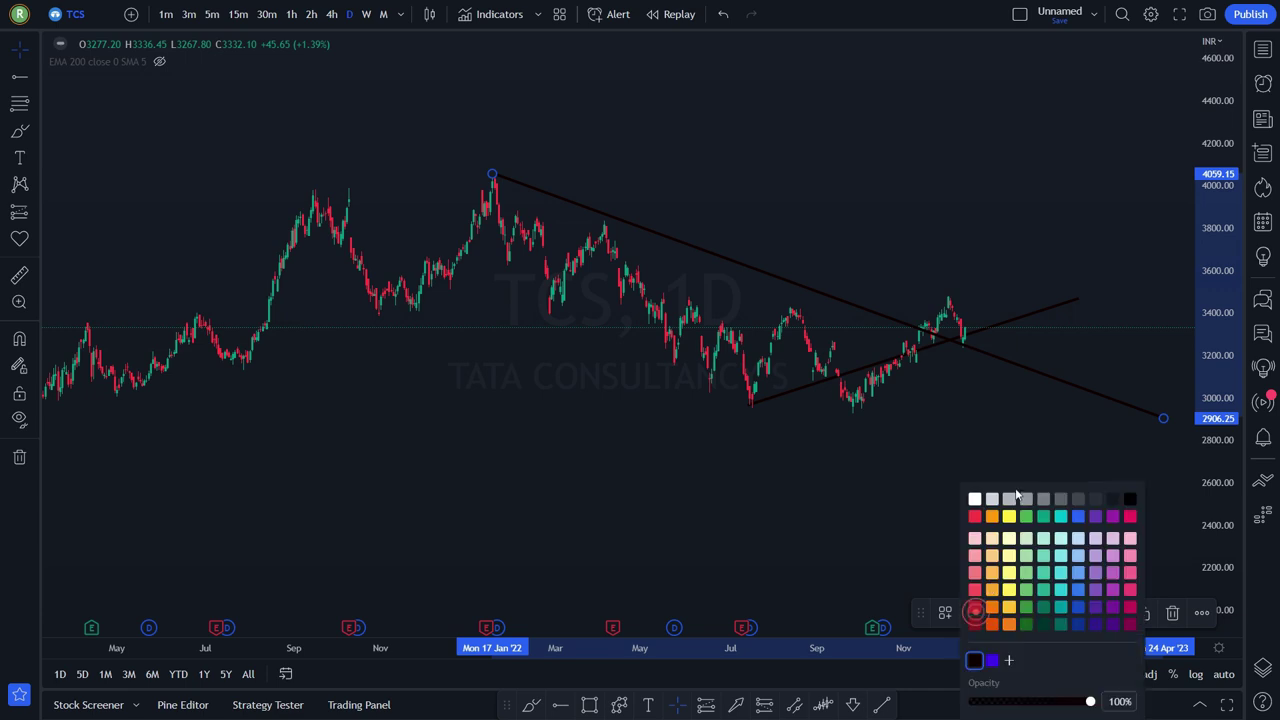
pyautogui.click(975, 500)
pyautogui.click(858, 371)
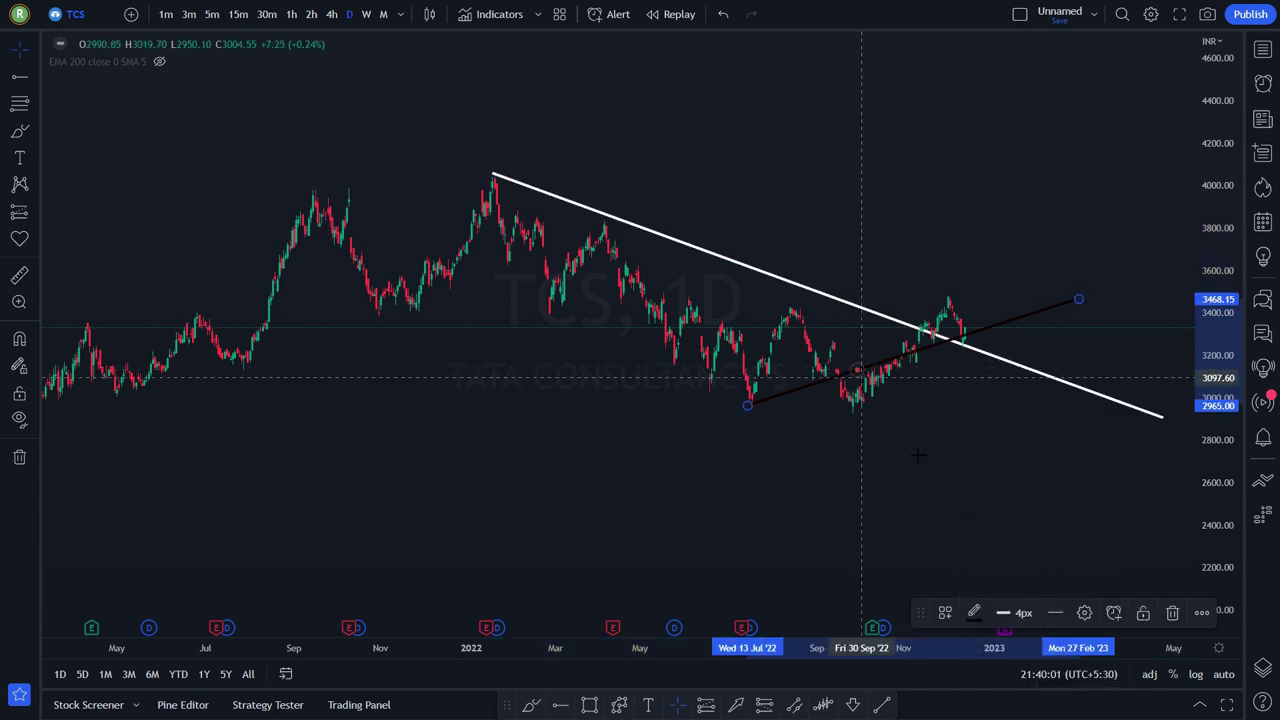
pyautogui.click(974, 613)
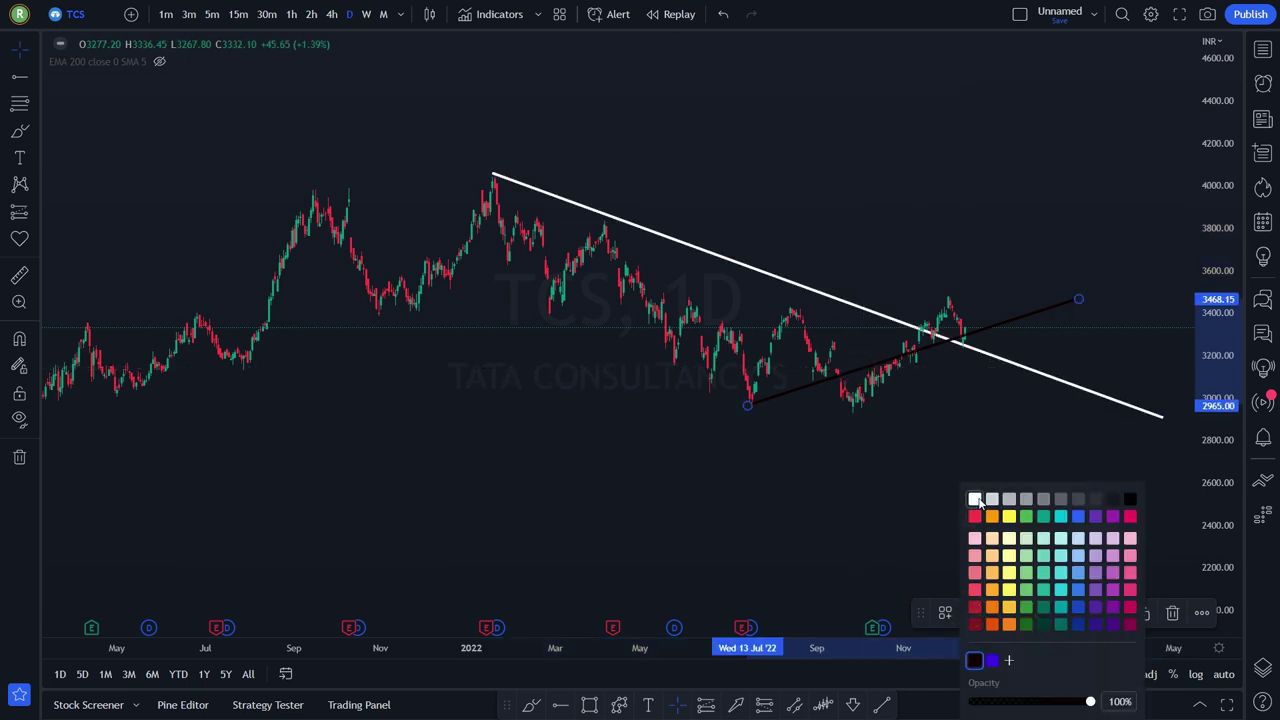
pyautogui.click(975, 500)
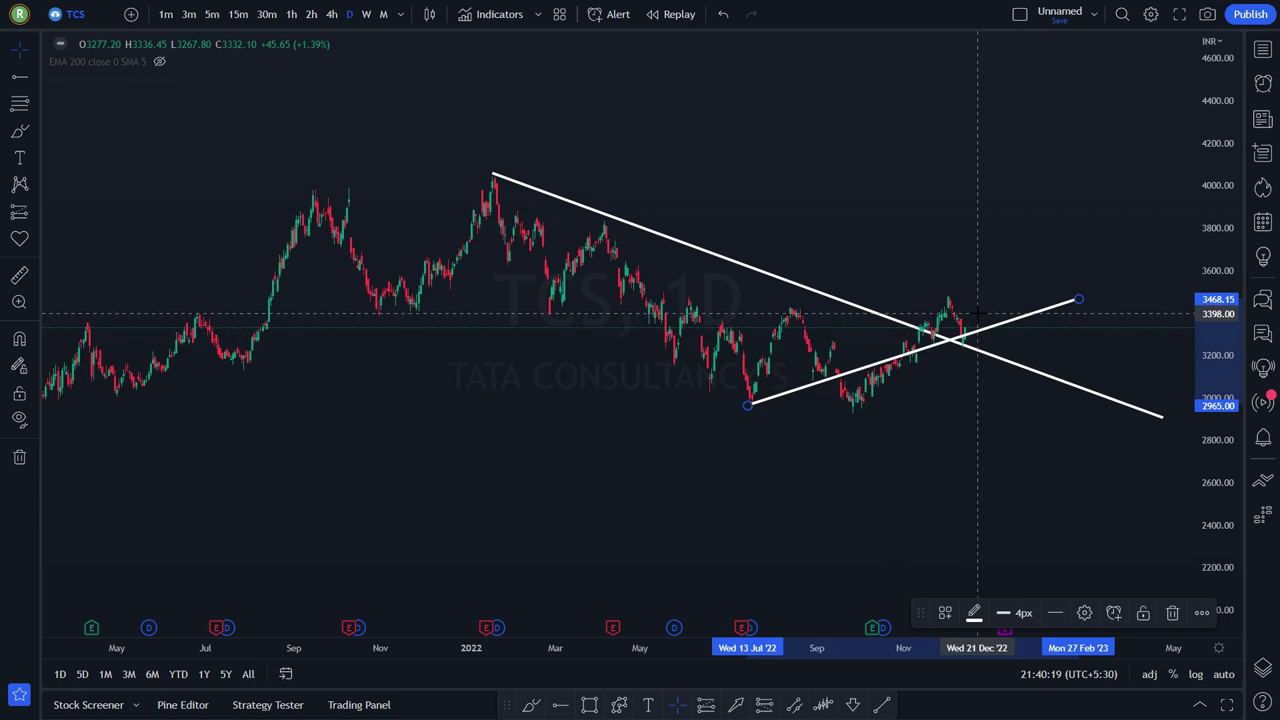
# - Open DRREDDY from the Cyan list and frame its converging trendlines with space after the latest candle
pyautogui.click(1264, 54)
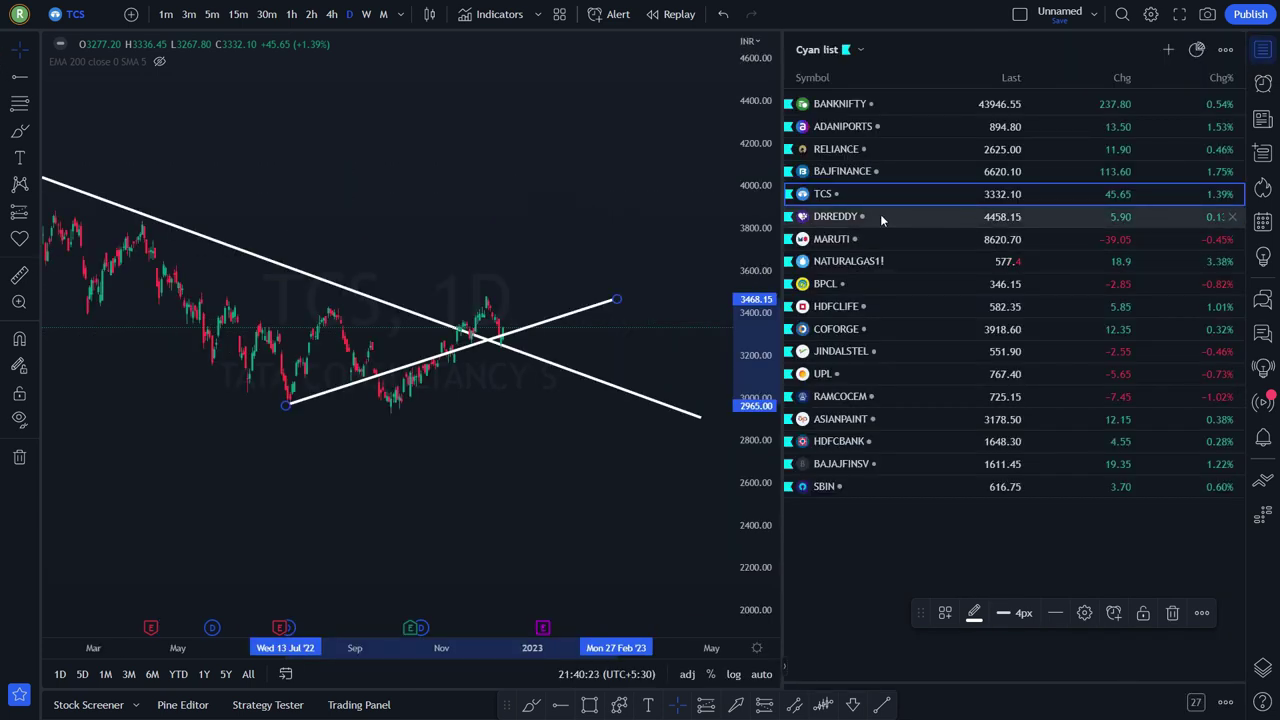
pyautogui.click(840, 217)
pyautogui.click(1264, 52)
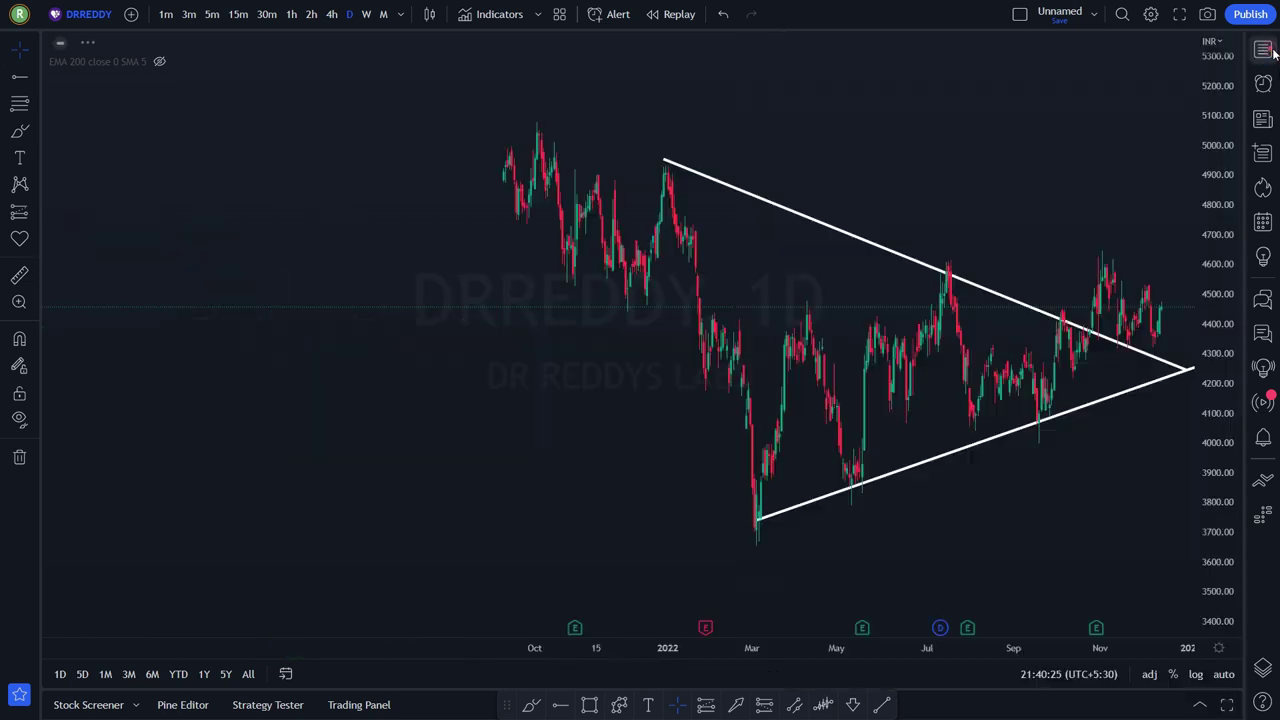
pyautogui.moveTo(1217, 88); pyautogui.dragTo(1217, 140)
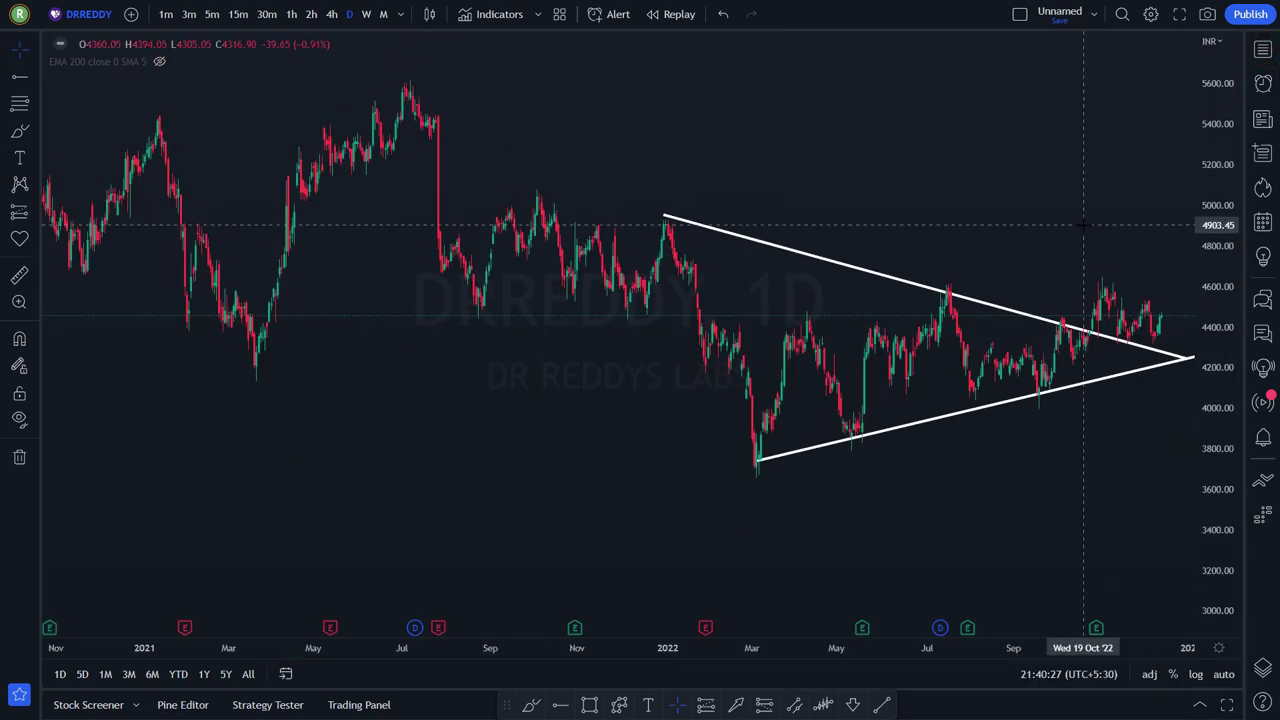
pyautogui.moveTo(1086, 223); pyautogui.dragTo(935, 224)
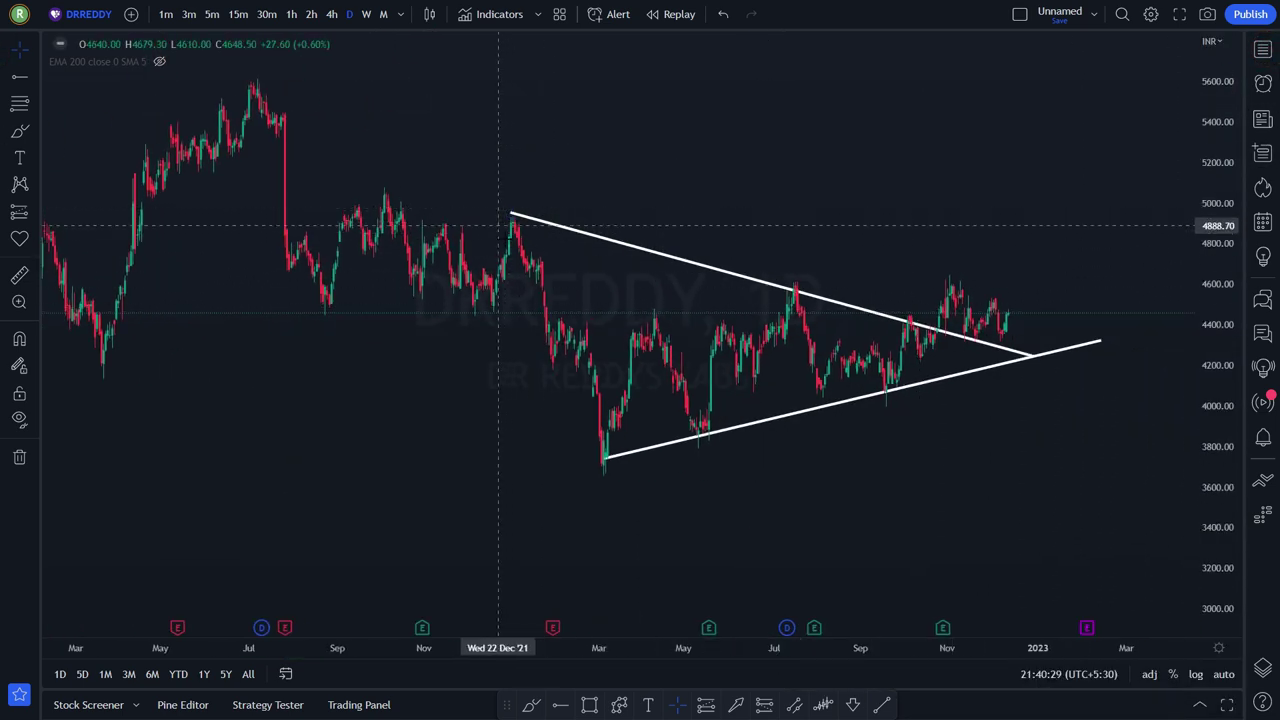
# - Switch to Angel One in Chrome and review the portfolio holdings COFORGE and HDFCLIFE
pyautogui.moveTo(810, 286); pyautogui.dragTo(880, 295)
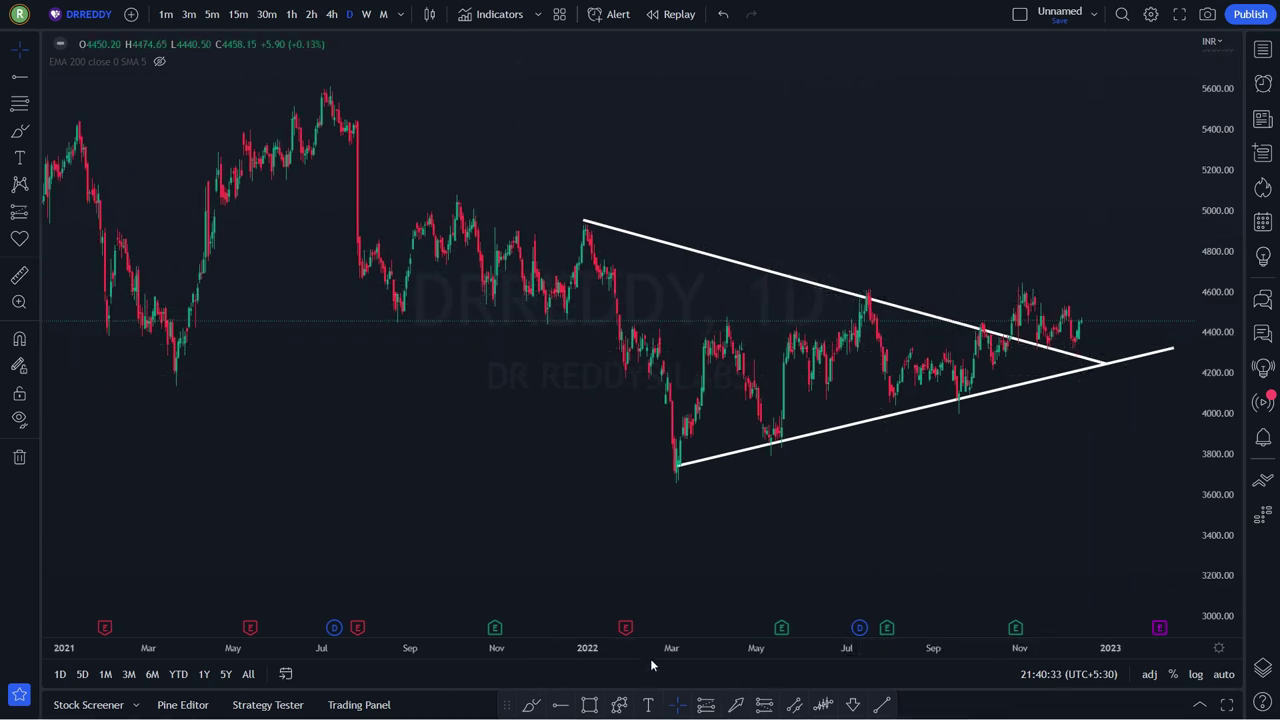
pyautogui.hotkey('alt', 'Tab')
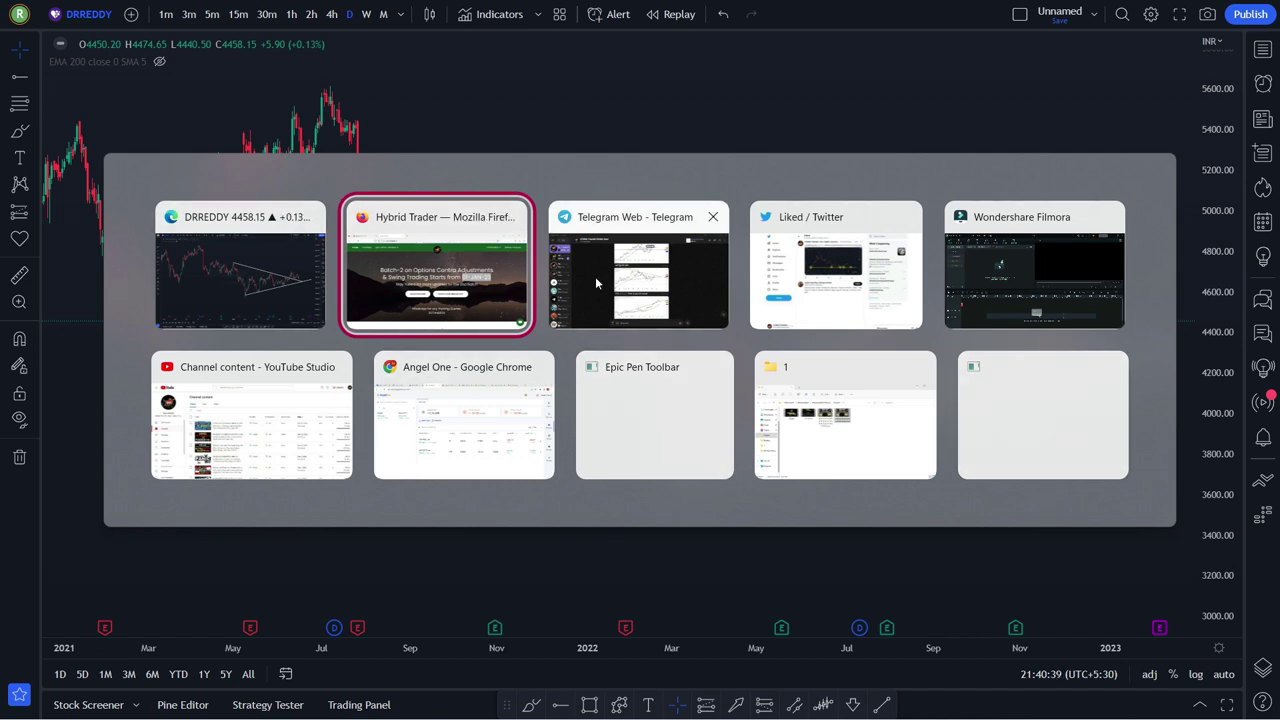
pyautogui.click(464, 423)
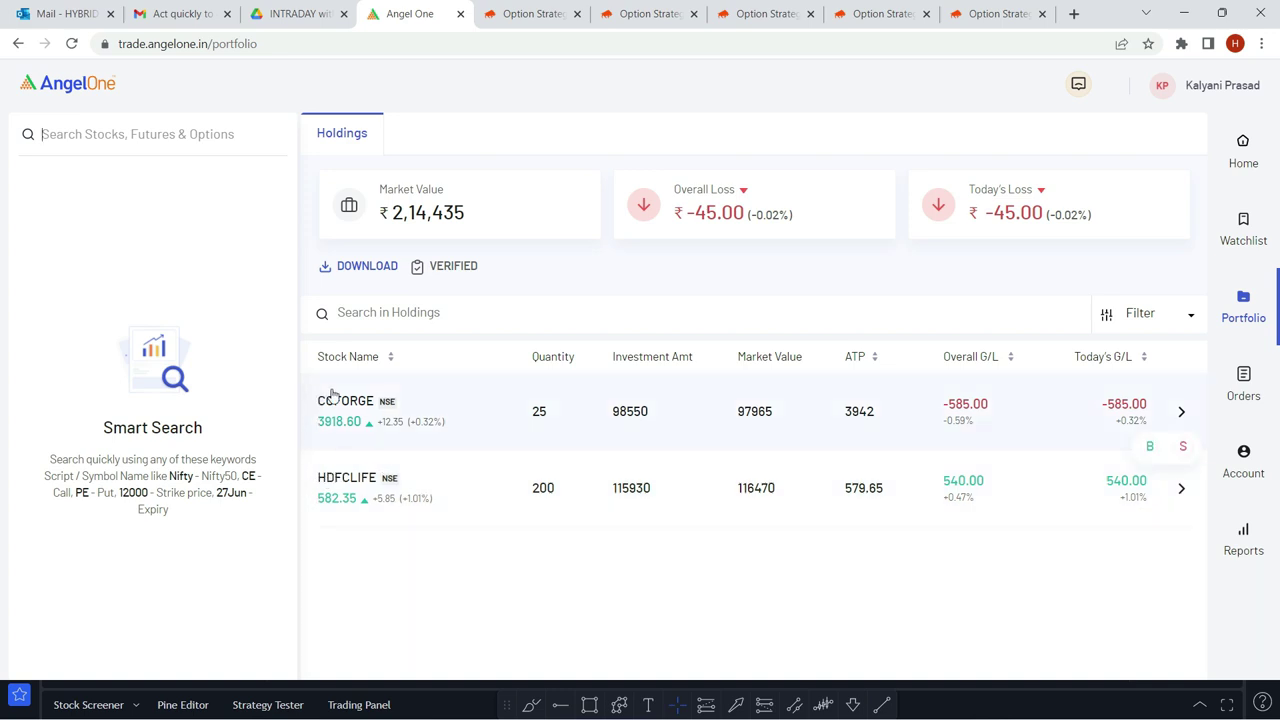
pyautogui.moveTo(298, 479); pyautogui.dragTo(471, 511)
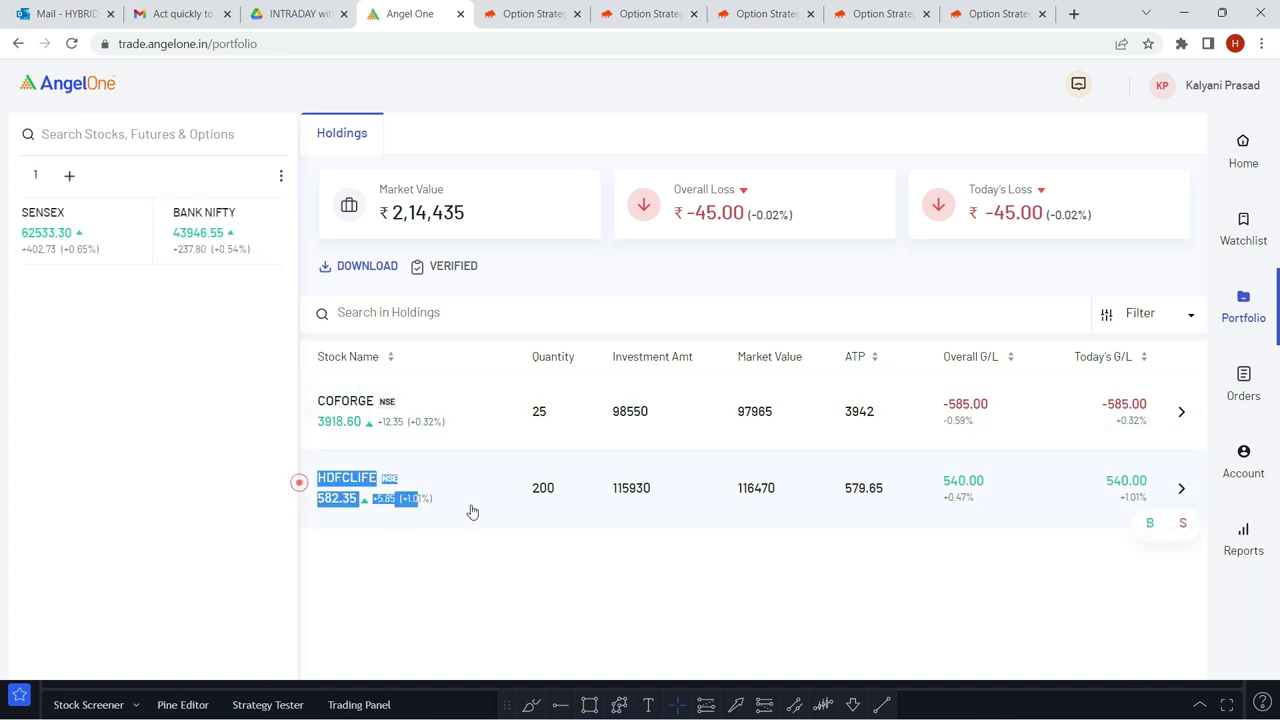
pyautogui.click(537, 550)
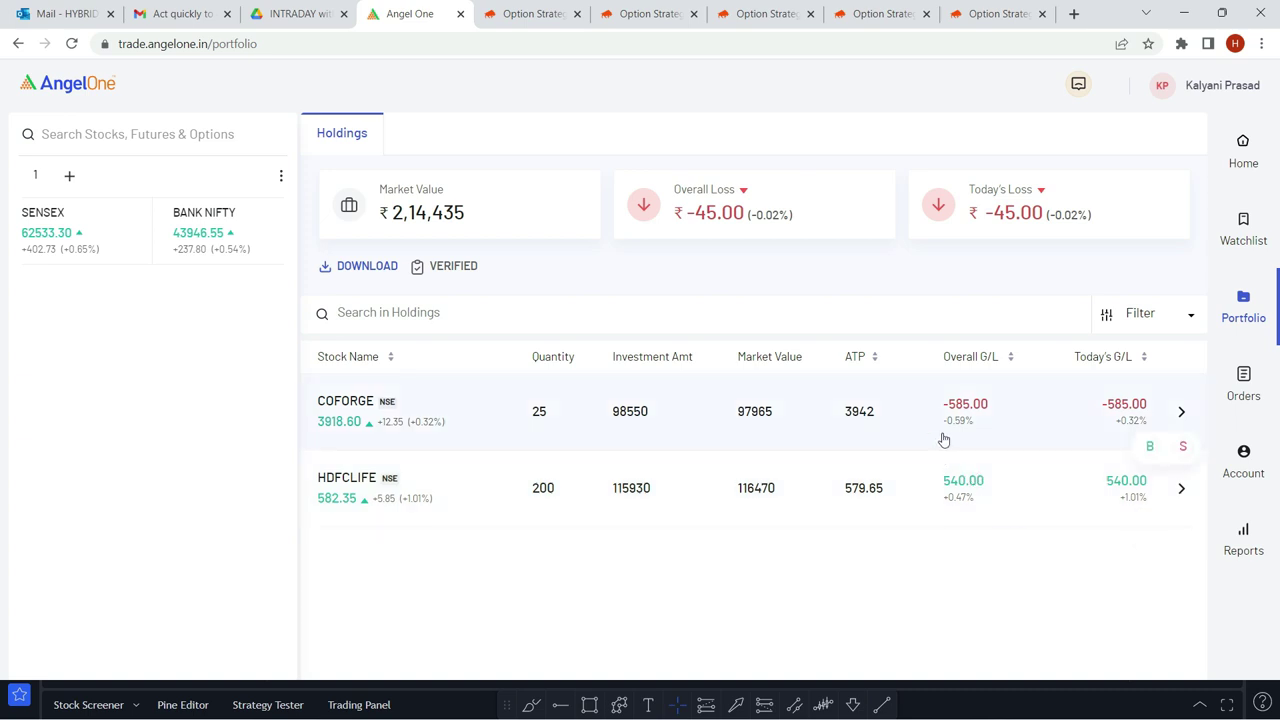
# - Review the open Sensibull option strategies for BPCL, DRREDDY, BAJFINANCE, RELIANCE and NIFTY in turn, checking positions and payoff graphs
pyautogui.click(535, 13)
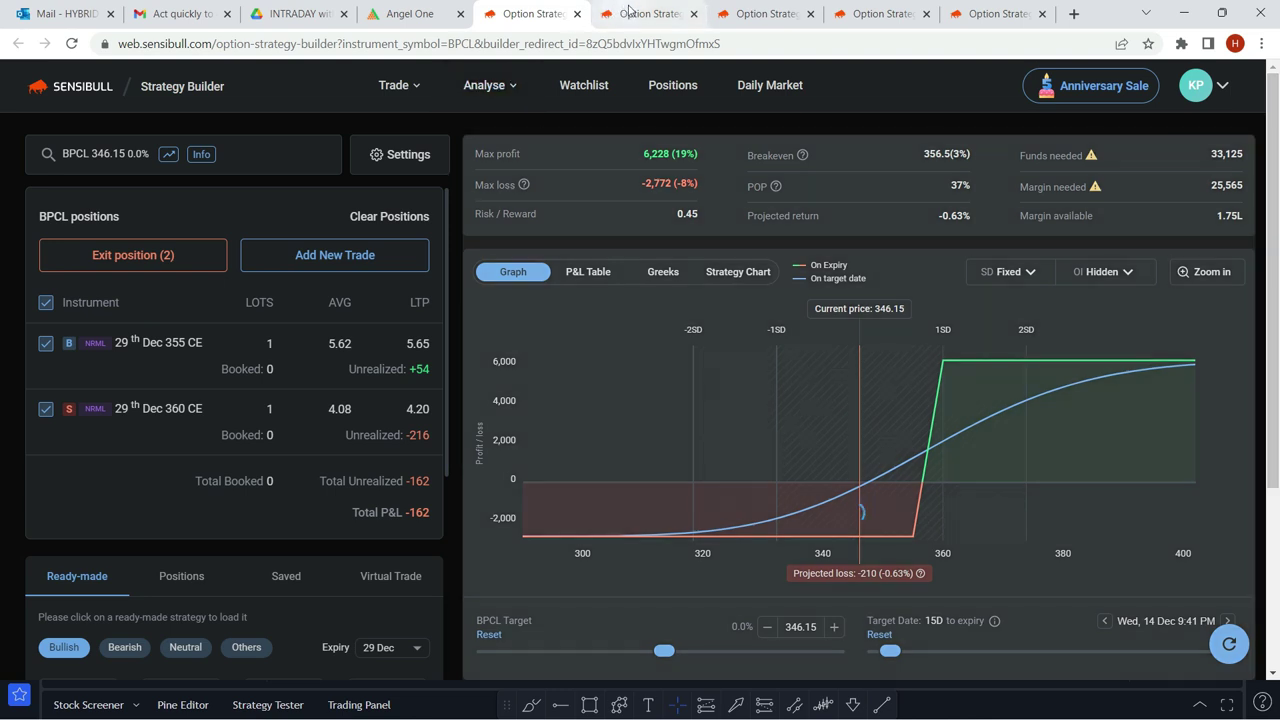
pyautogui.click(636, 13)
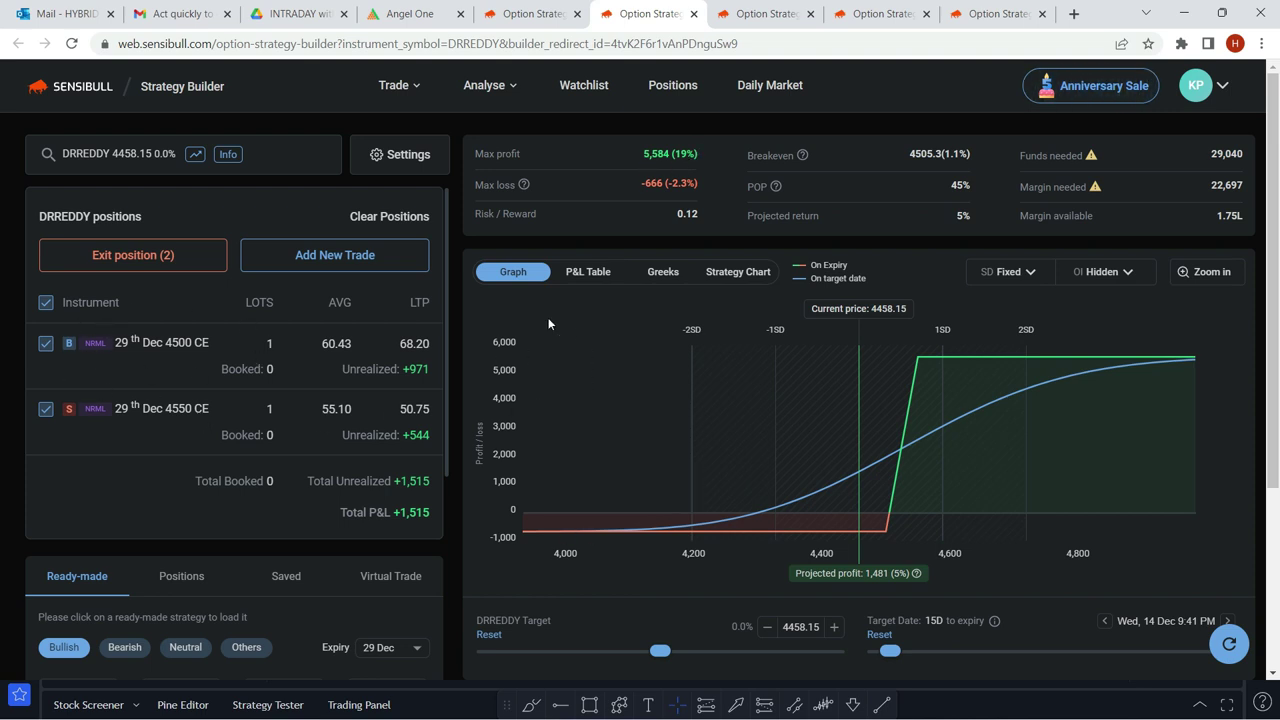
pyautogui.click(765, 14)
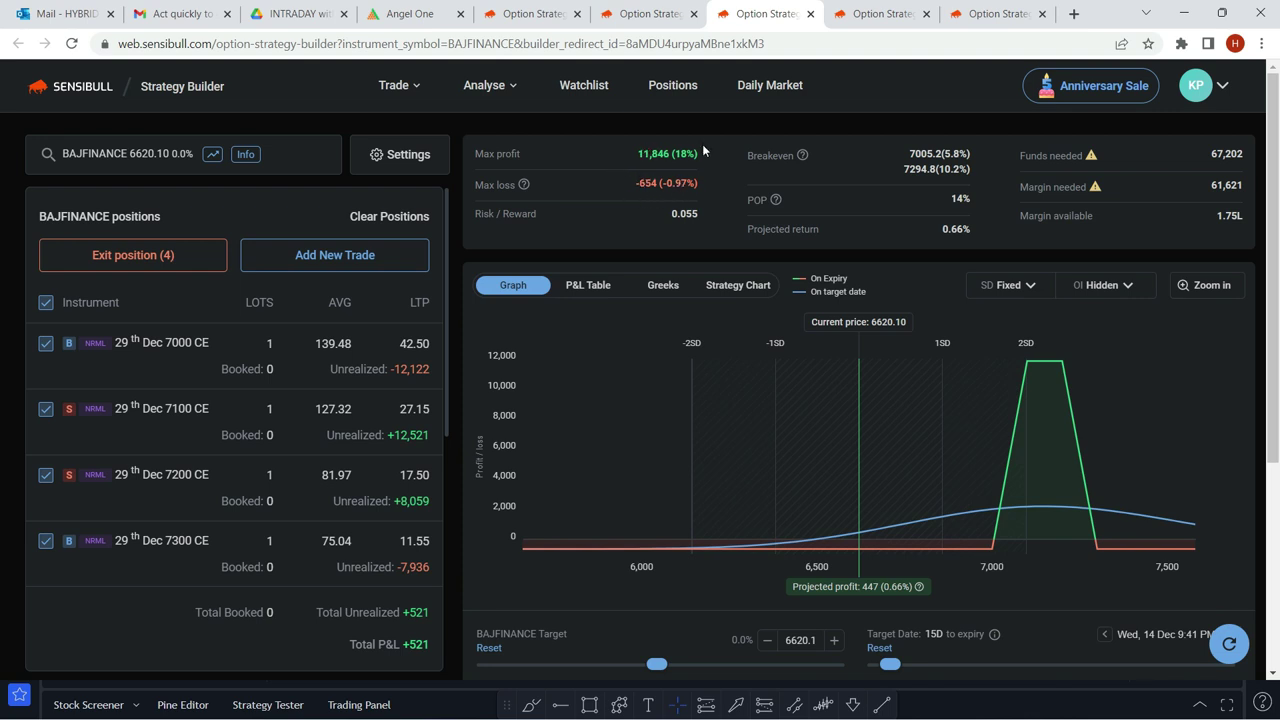
pyautogui.click(860, 14)
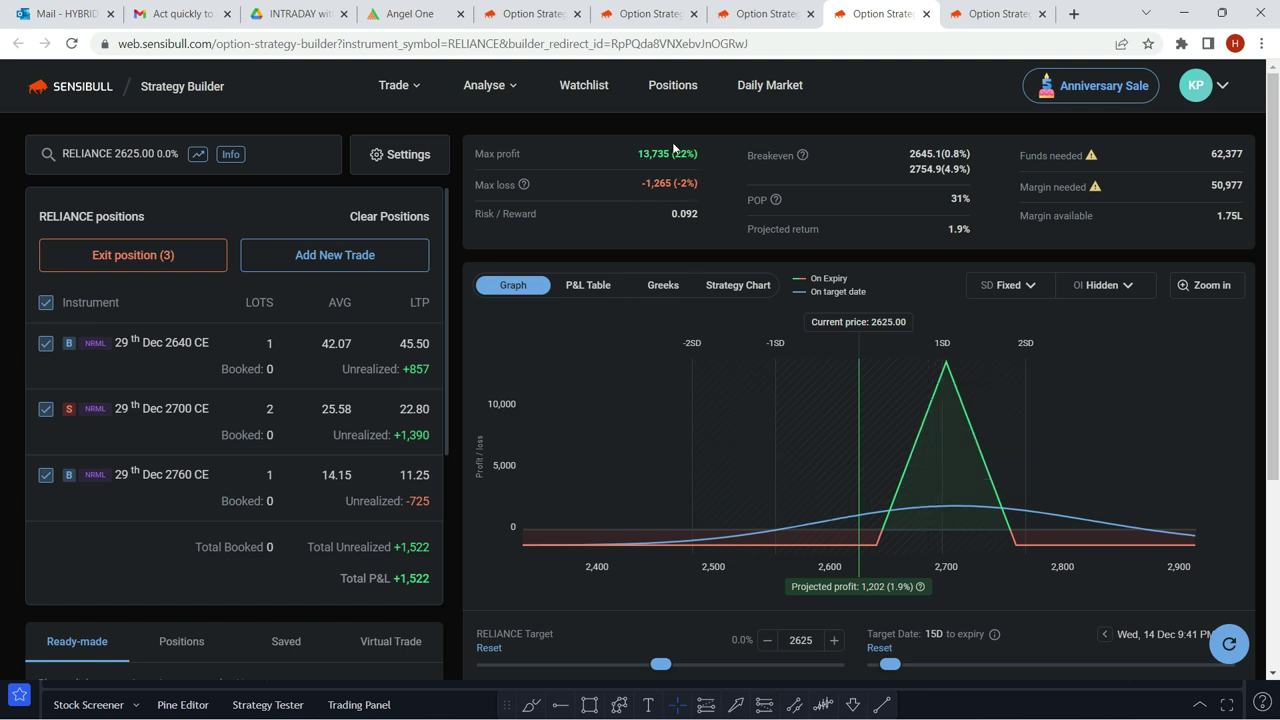
pyautogui.click(998, 15)
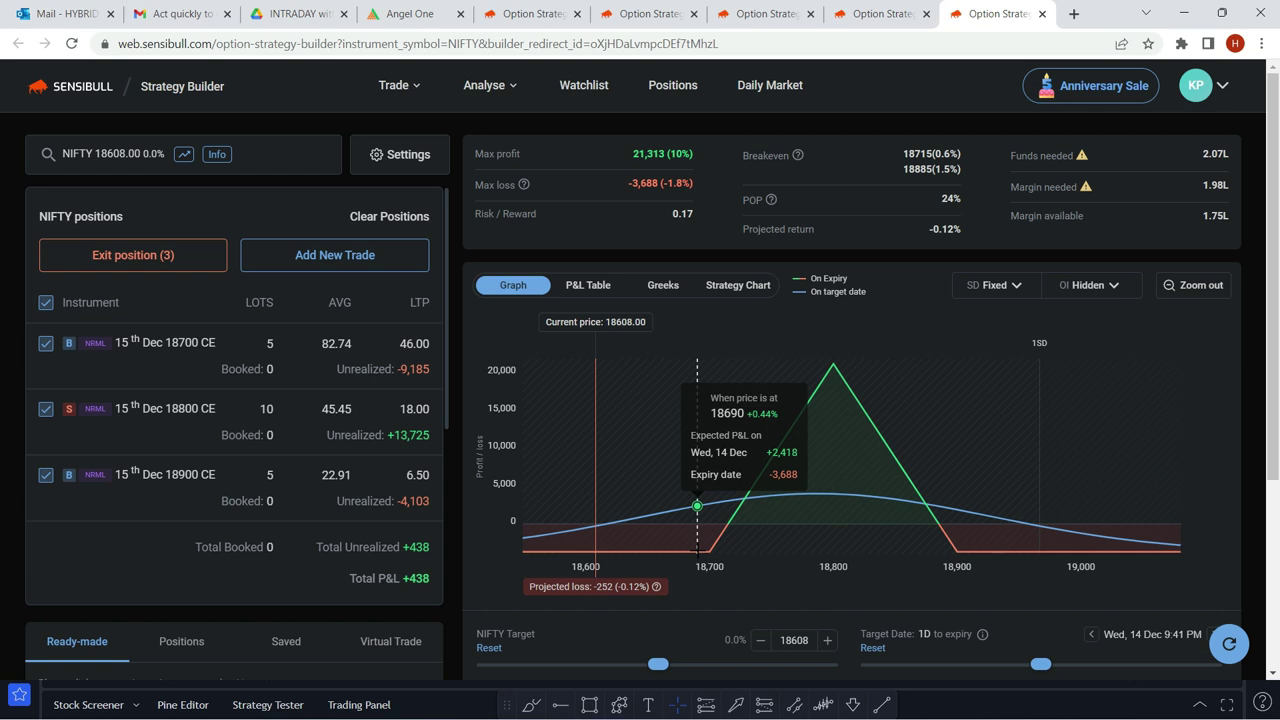
# - Switch to Telegram and look through the stock charts shared in the HYBRID TRADER SWING ONLY group, from TCS to LUPIN
pyautogui.hotkey('alt', 'Tab')
pyautogui.hotkey('alt', 'Tab')
pyautogui.hotkey('alt', 'Tab')
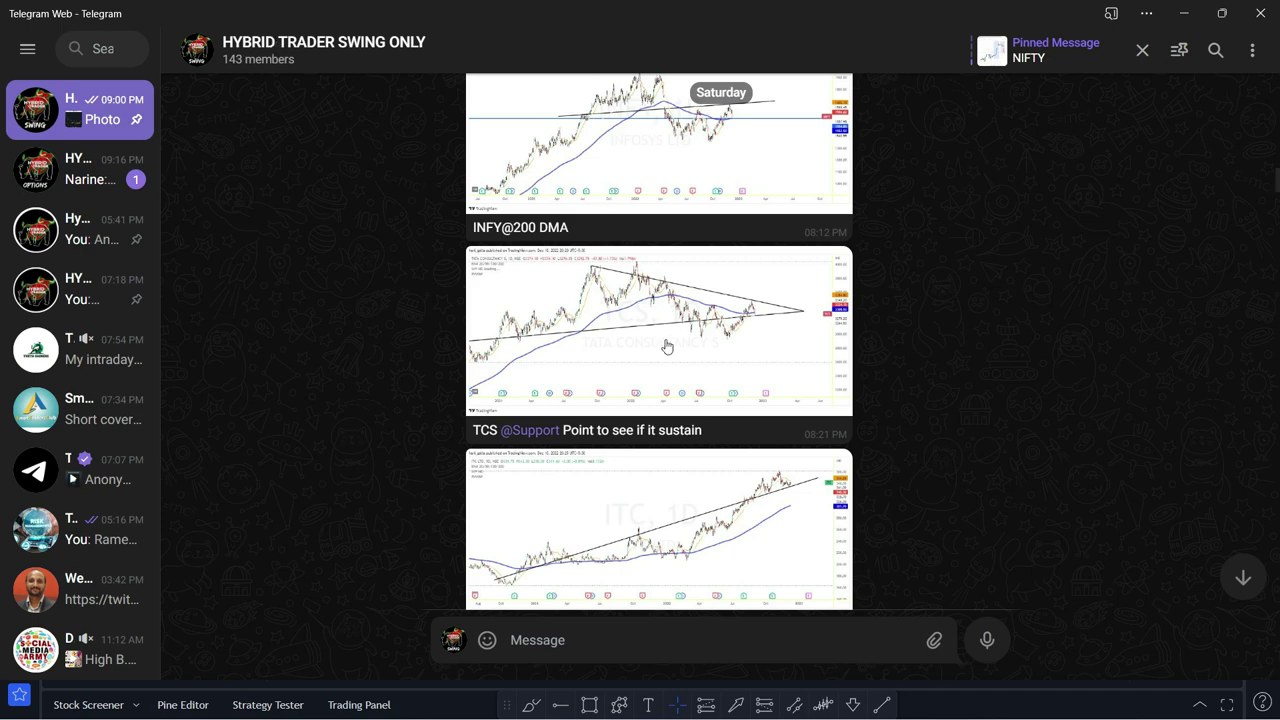
pyautogui.scroll(-5, 709, 380)
pyautogui.scroll(-10, 709, 380)
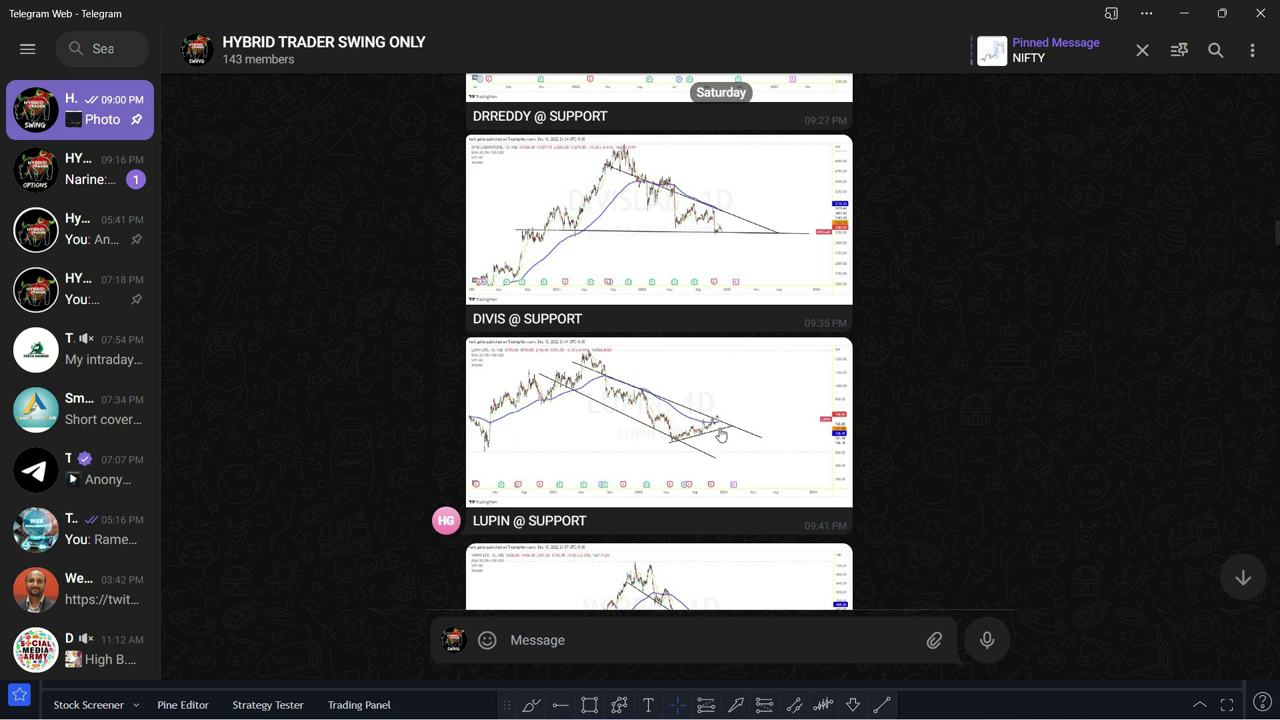
# - Switch to the Hybrid Trader website in Firefox and review its training plans, including the swing trading course on the Training page
pyautogui.hotkey('alt', 'Tab')
pyautogui.hotkey('alt', 'Tab')
pyautogui.hotkey('alt', 'Tab')
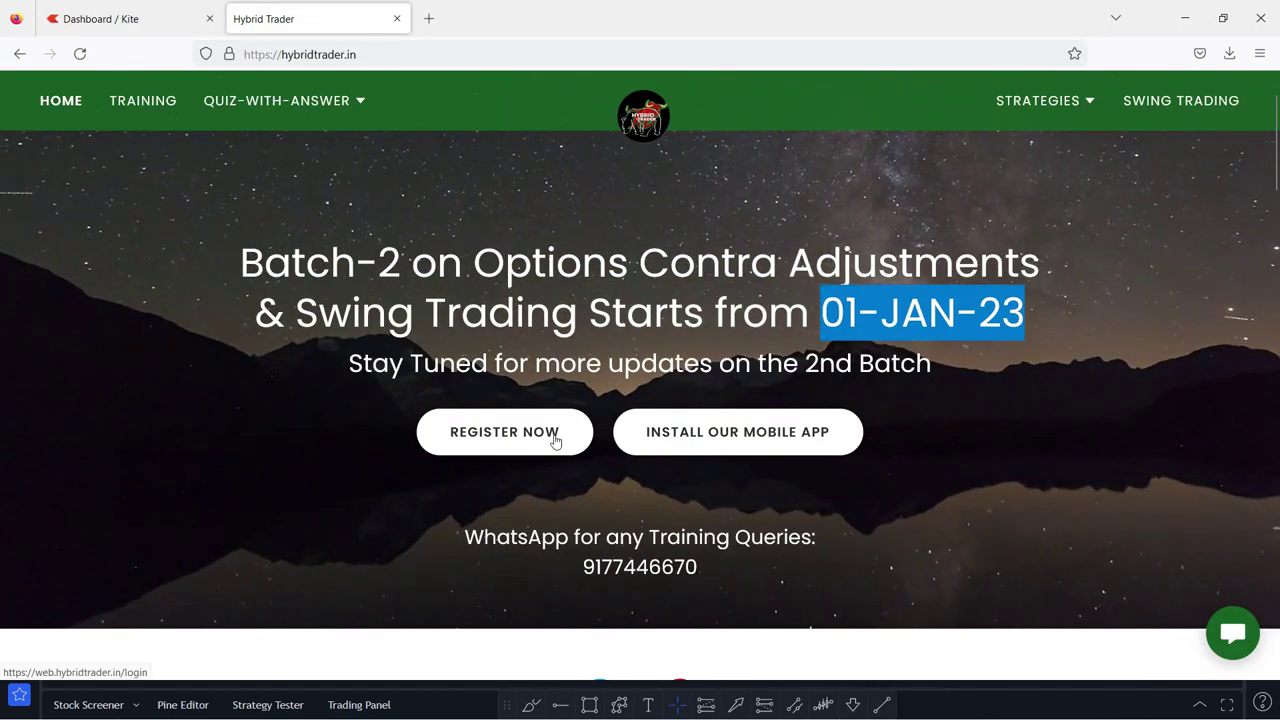
pyautogui.scroll(-4, 563, 291)
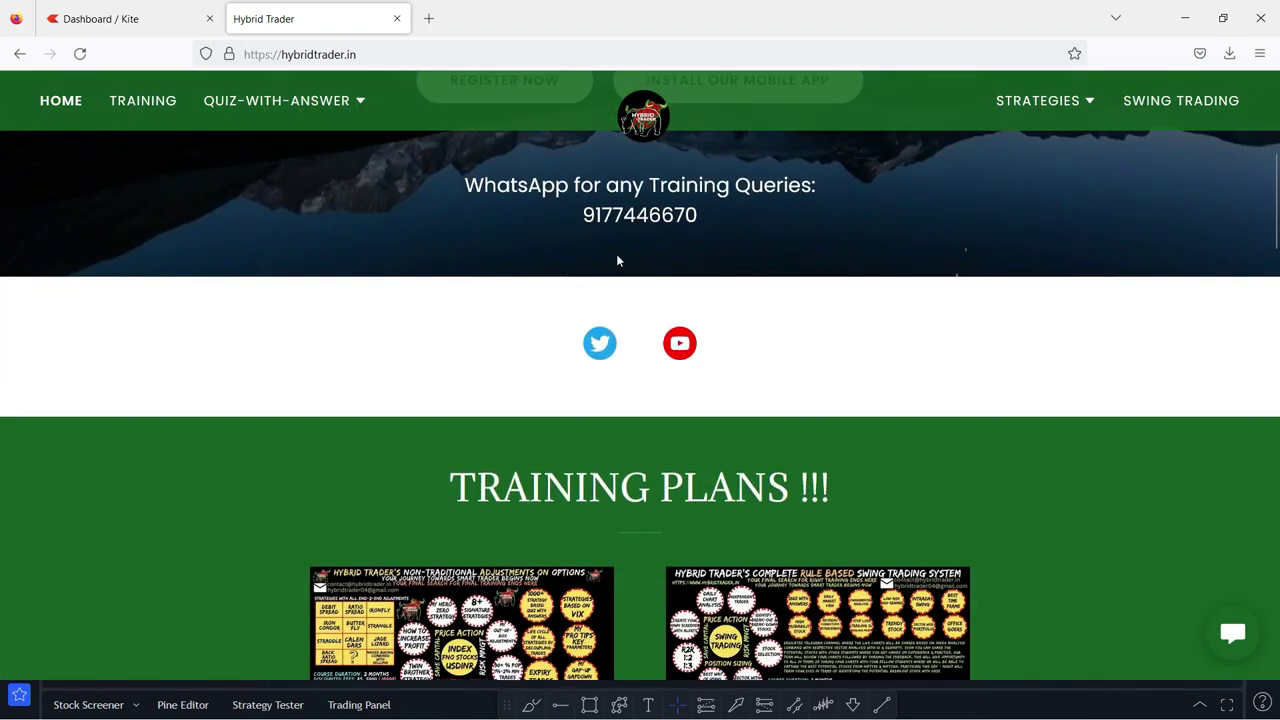
pyautogui.scroll(-2, 755, 377)
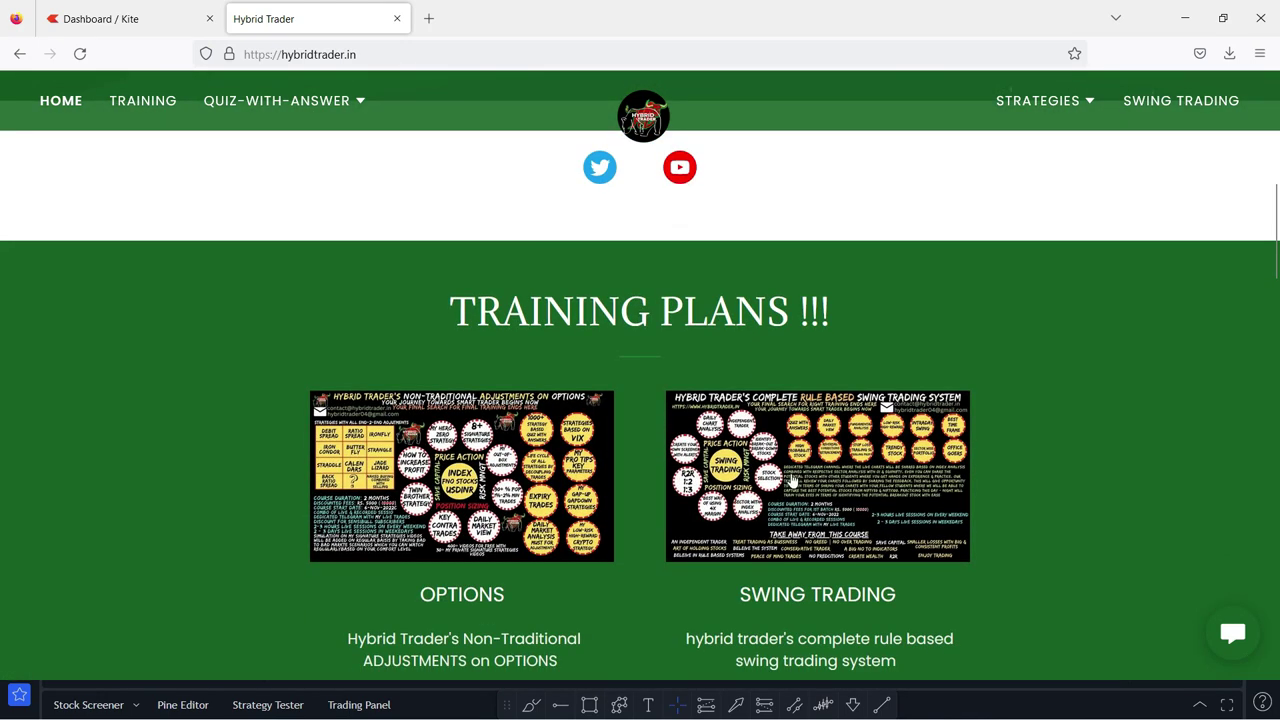
pyautogui.click(120, 101)
pyautogui.scroll(-3, 733, 414)
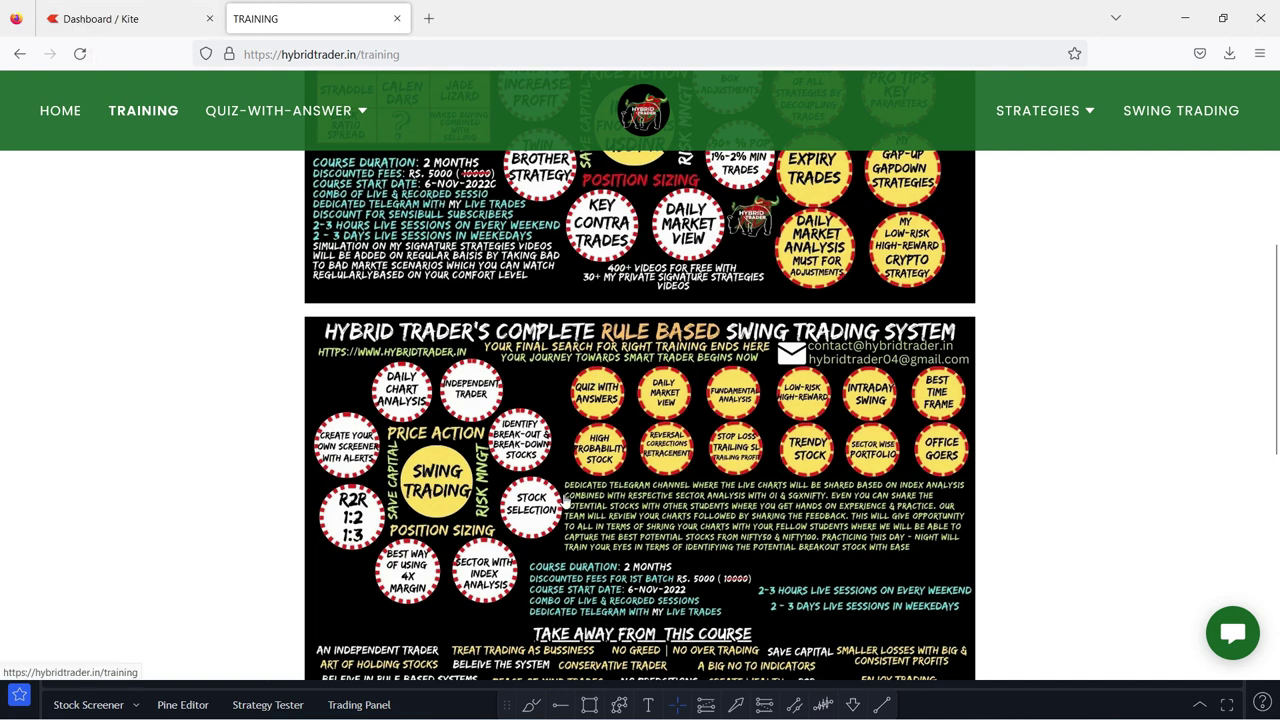
# - Switch back to Telegram and open the HYBRID TRADER channel
pyautogui.hotkey('alt', 'Tab')
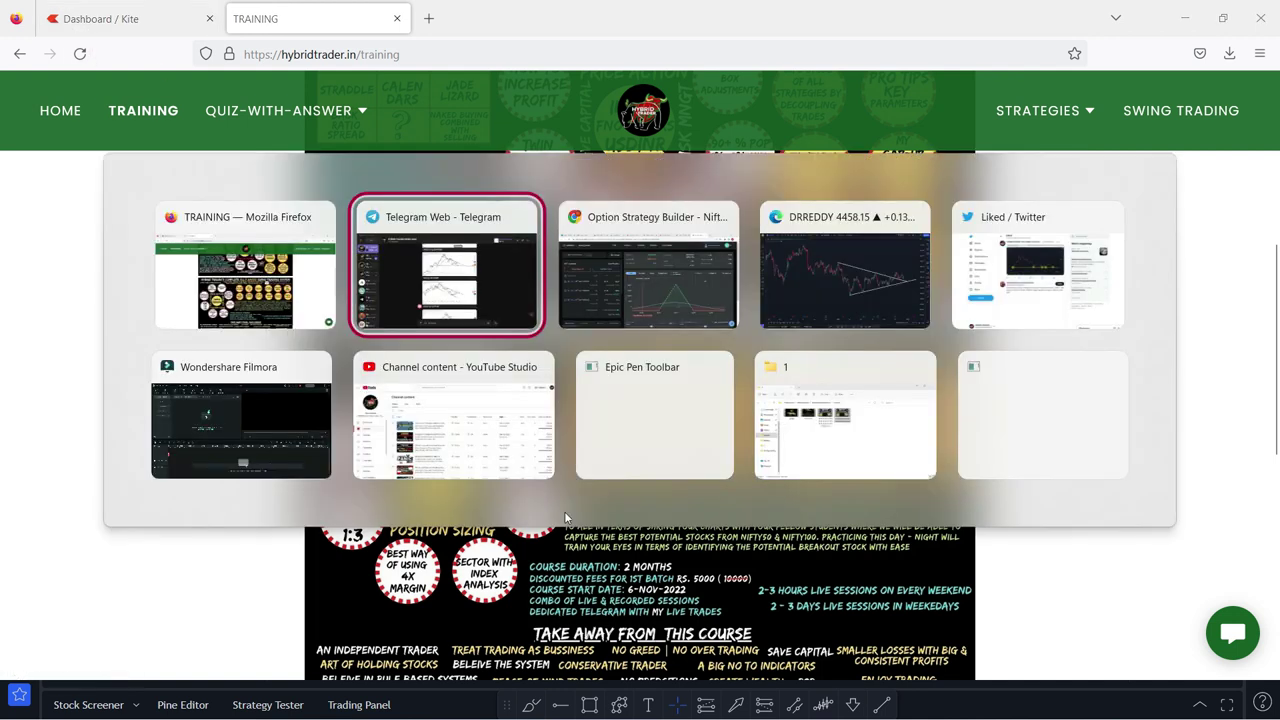
pyautogui.hotkey('alt', 'Tab')
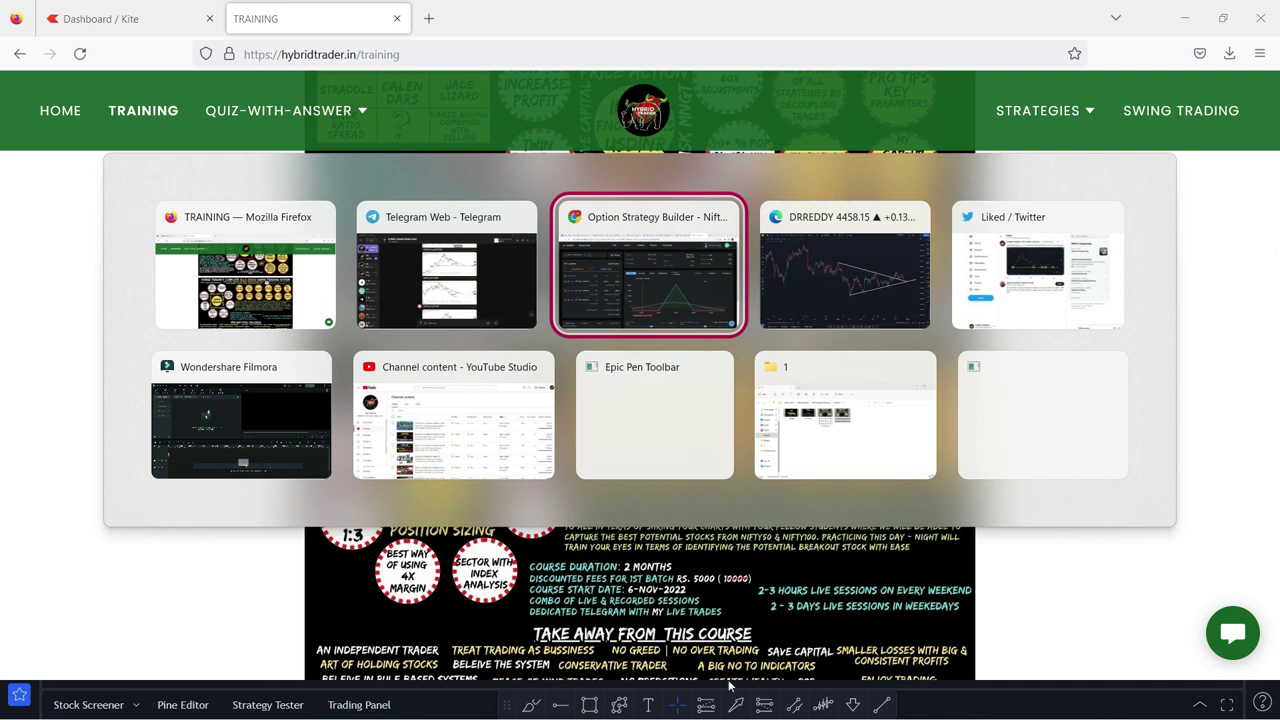
pyautogui.click(413, 266)
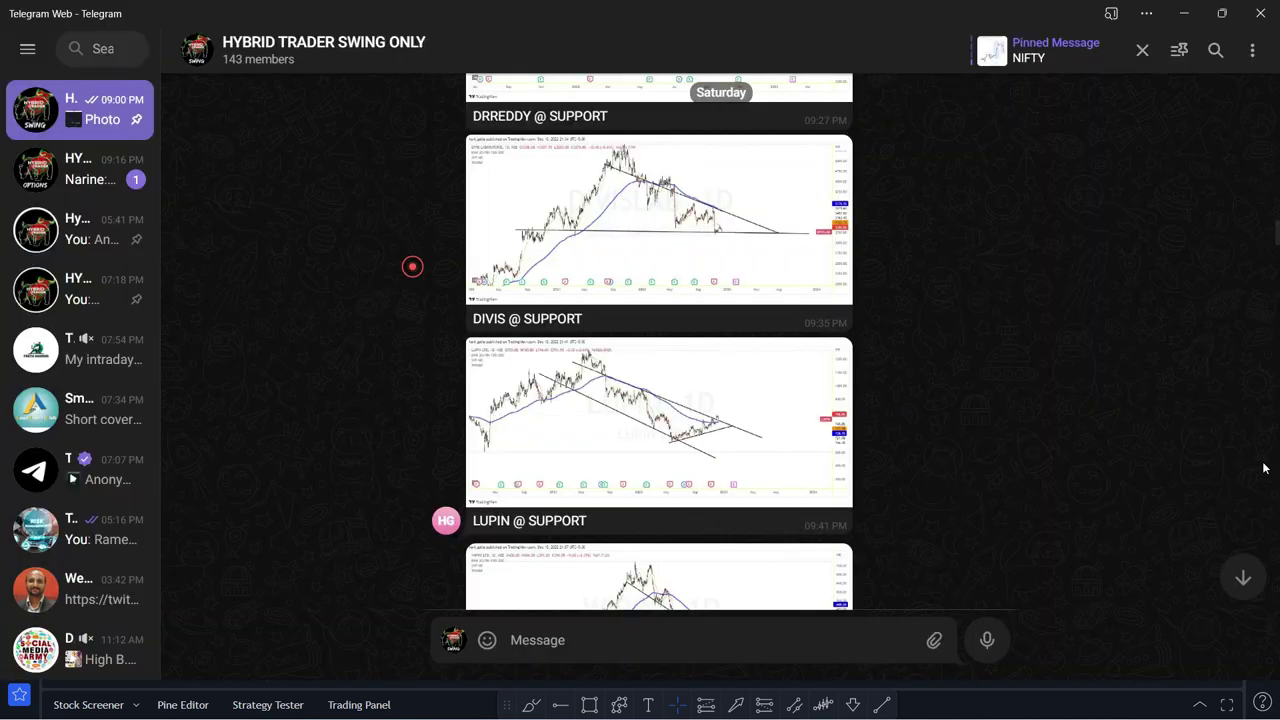
pyautogui.click(95, 295)
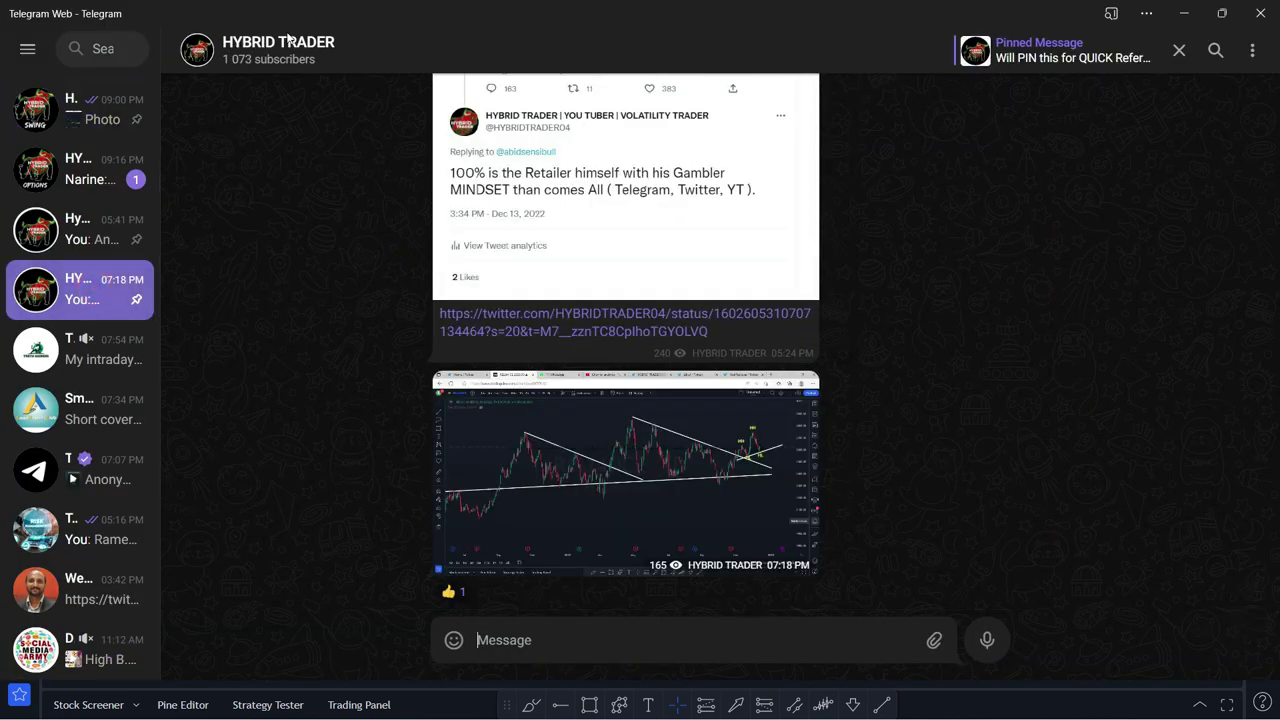